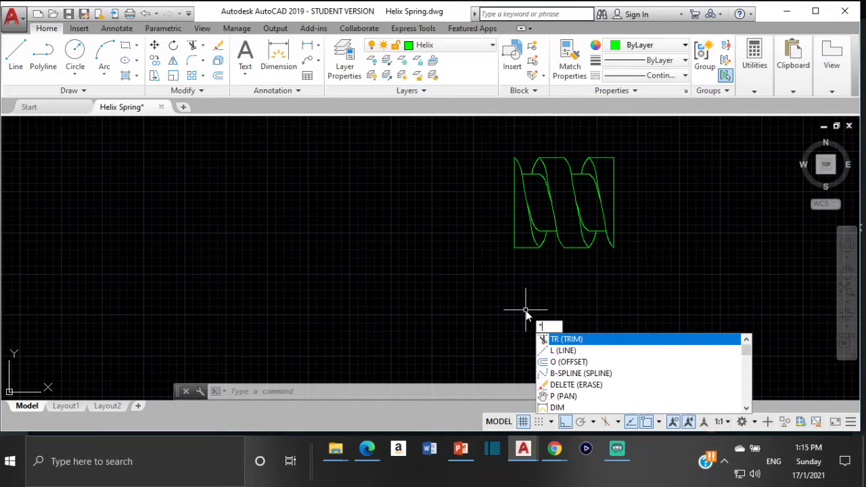
# - Cancel the pending command and bring up Helix.pdf at page 3's spring and thread drawings
pyautogui.press('Escape')
pyautogui.press('Escape')
pyautogui.press('Escape')
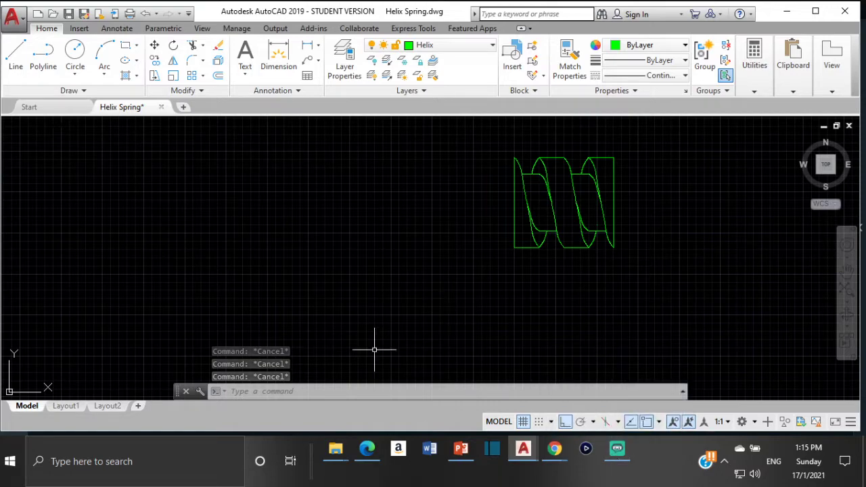
pyautogui.click(366, 450)
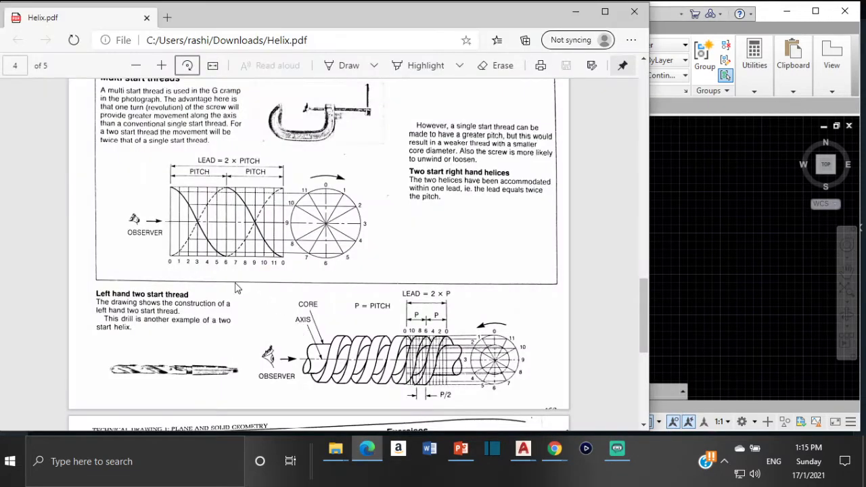
pyautogui.scroll(10, 270, 179)
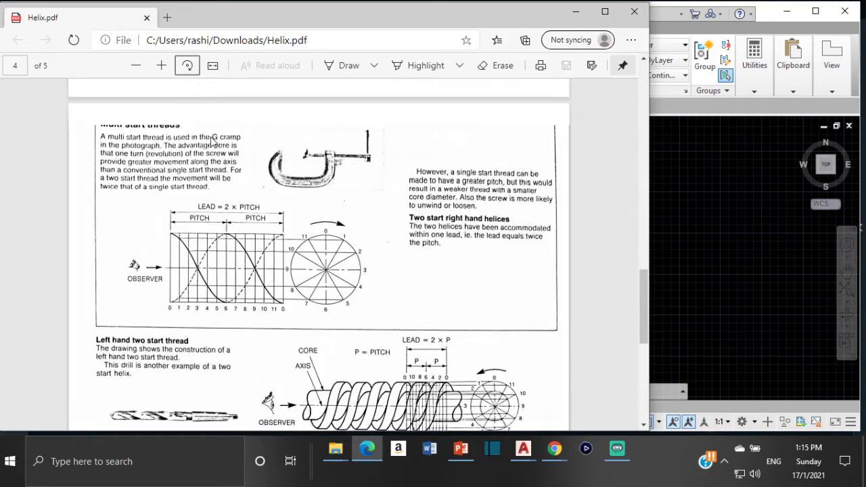
pyautogui.scroll(-5, 270, 179)
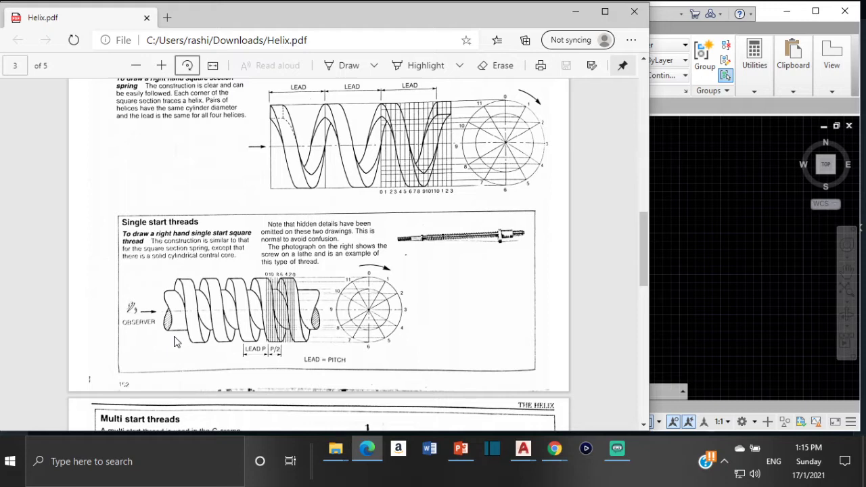
pyautogui.scroll(1, 226, 296)
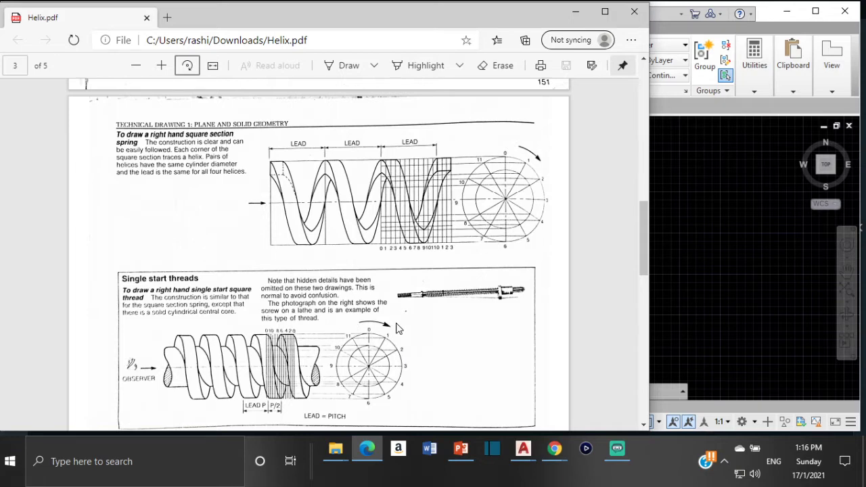
pyautogui.scroll(-10, 397, 328)
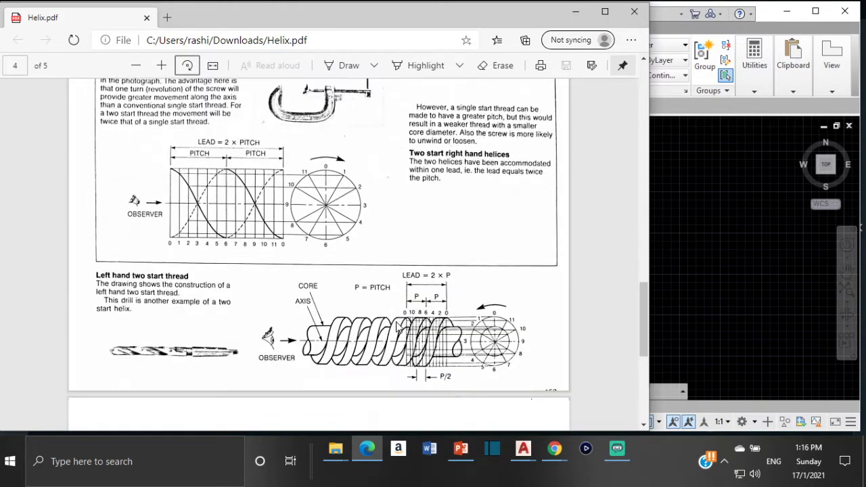
pyautogui.scroll(-5, 397, 328)
pyautogui.scroll(1, 465, 170)
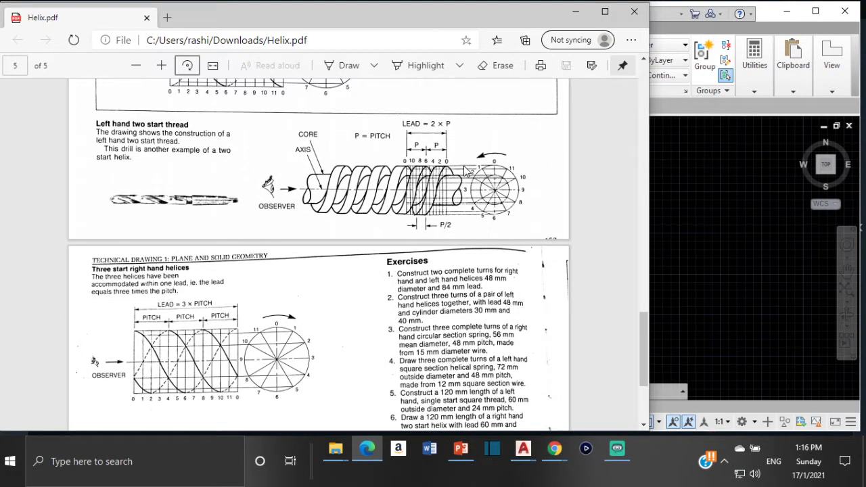
pyautogui.scroll(15, 464, 173)
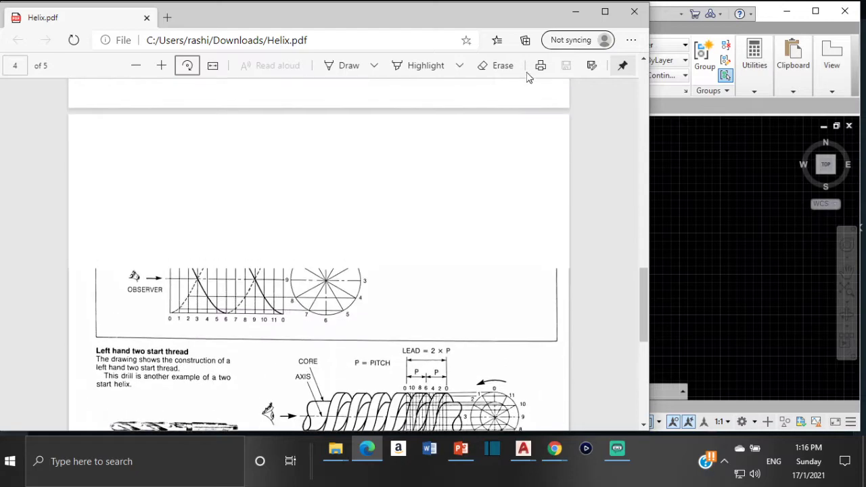
pyautogui.scroll(-1, 350, 297)
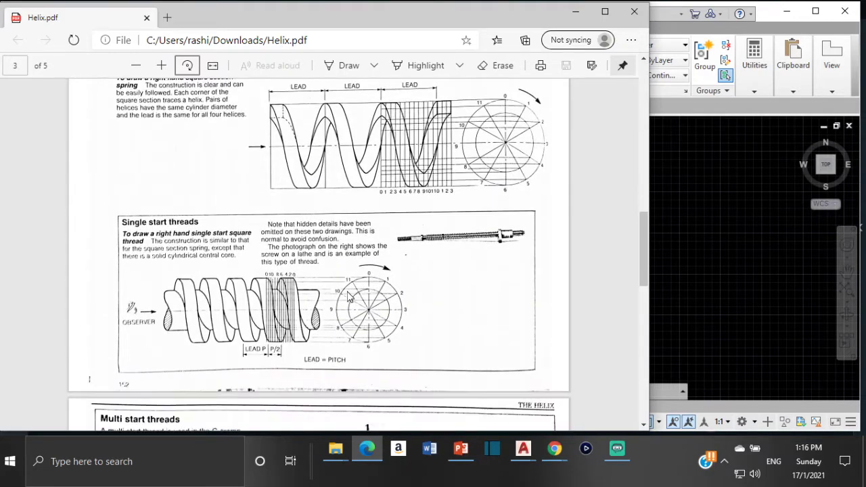
# - Return to the drawing and thaw all frozen layers, including Large Lines, Numbers, S Helix and Small lines
pyautogui.click(578, 11)
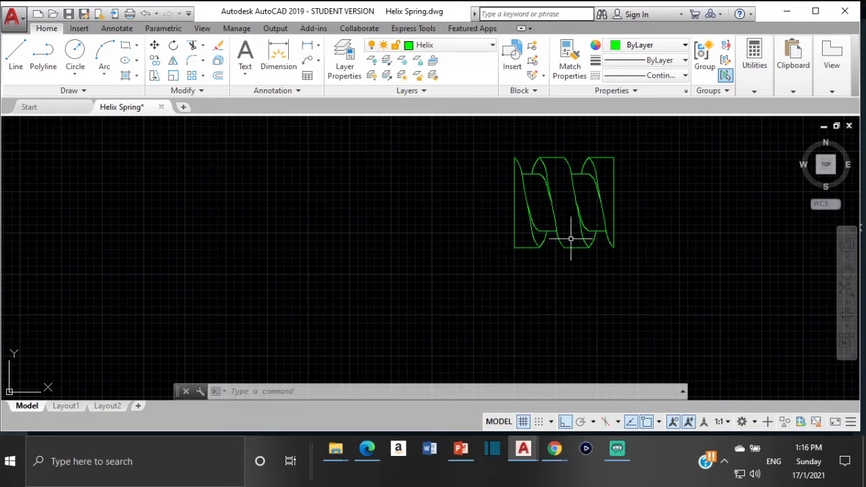
pyautogui.moveTo(636, 243)
pyautogui.mouseDown(button='middle')
pyautogui.moveTo(402, 225)
pyautogui.moveTo(120, 279)
pyautogui.mouseUp(button='middle')
pyautogui.moveTo(303, 230); pyautogui.dragTo(233, 244, button='middle')
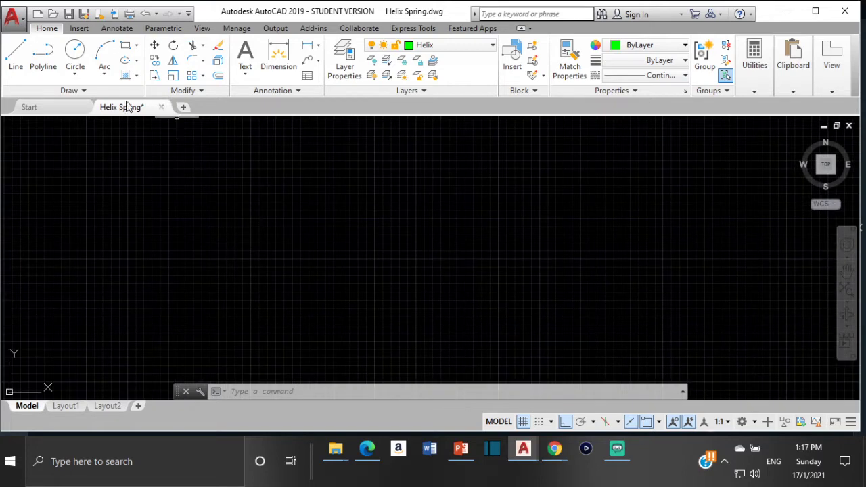
pyautogui.click(402, 46)
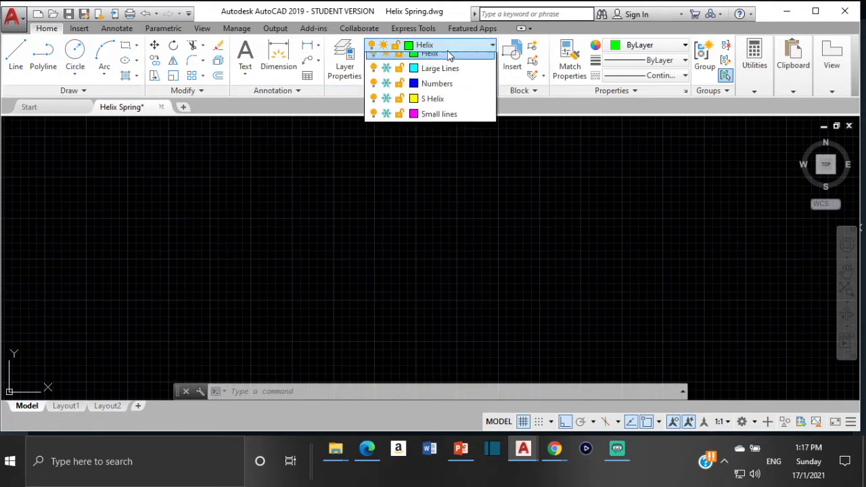
pyautogui.click(386, 76)
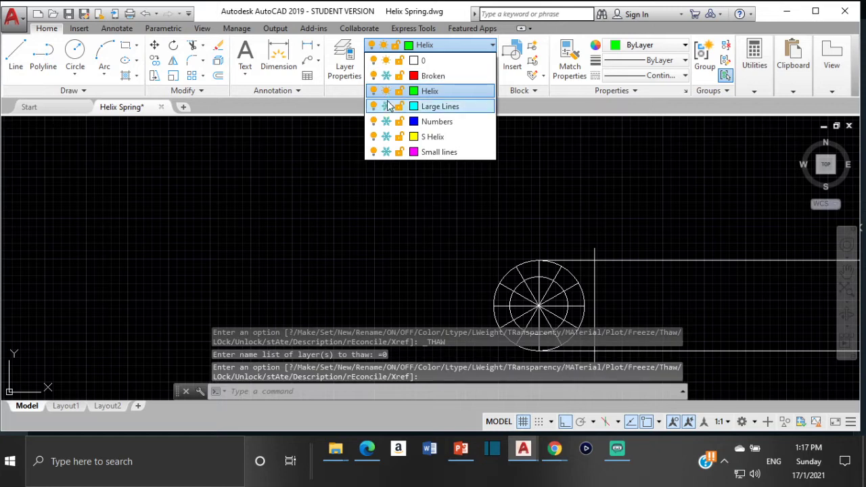
pyautogui.click(385, 106)
pyautogui.click(386, 121)
pyautogui.click(385, 137)
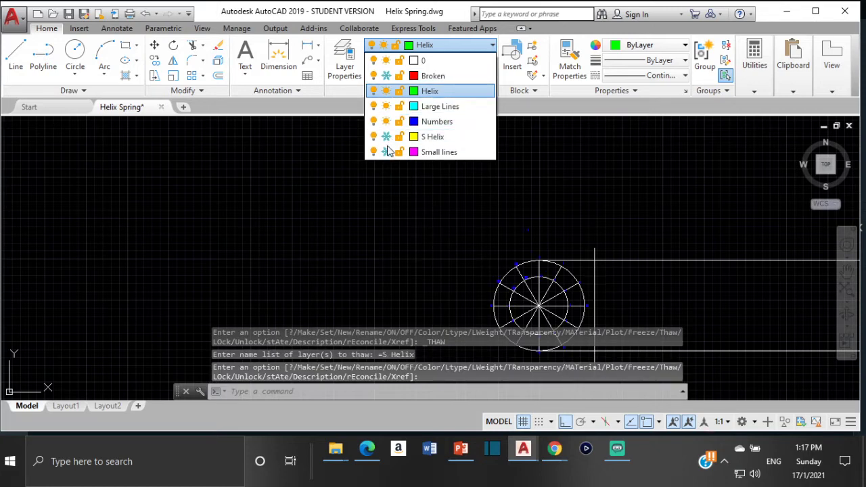
pyautogui.click(386, 152)
pyautogui.click(412, 223)
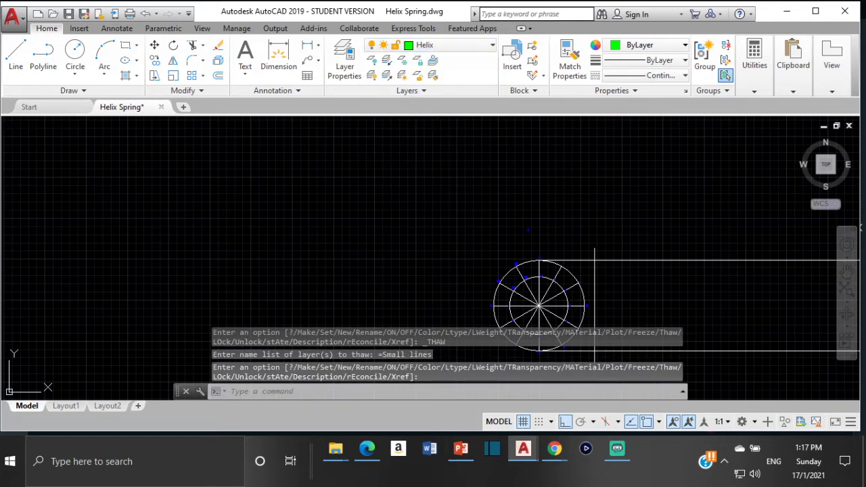
pyautogui.press('Escape')
# - Erase the two horizontal lines and the vertical line beside the divided circles
pyautogui.scroll(-2, 419, 216)
pyautogui.click(426, 187)
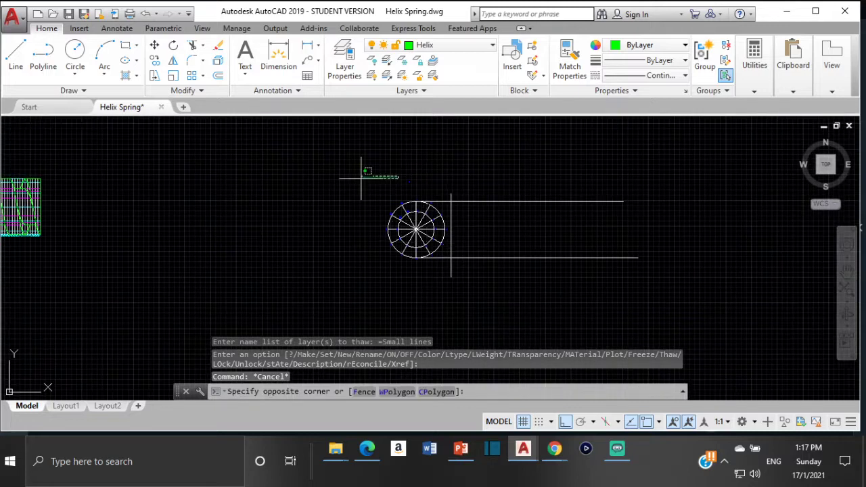
pyautogui.press('Escape')
pyautogui.click(476, 200)
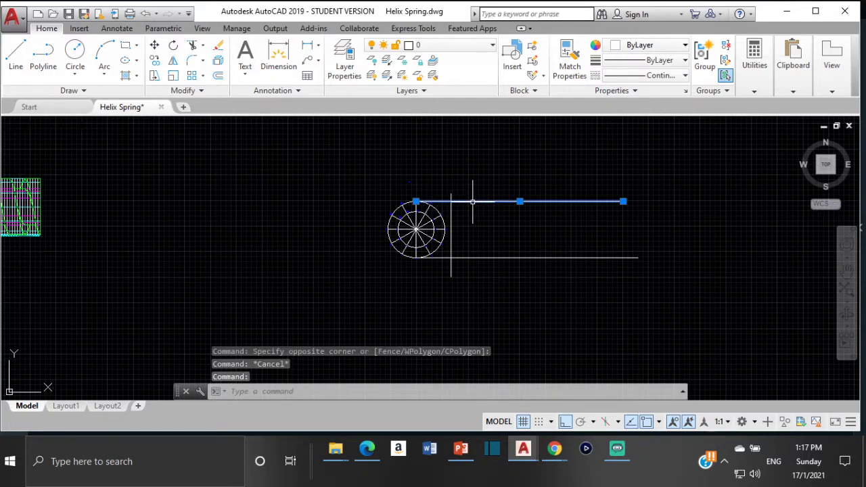
pyautogui.scroll(2, 464, 219)
pyautogui.click(452, 279)
pyautogui.click(444, 267)
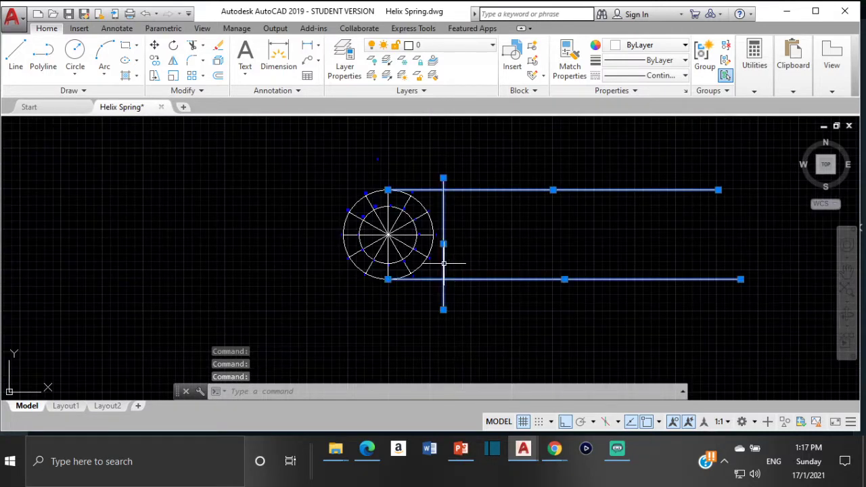
pyautogui.press('Delete')
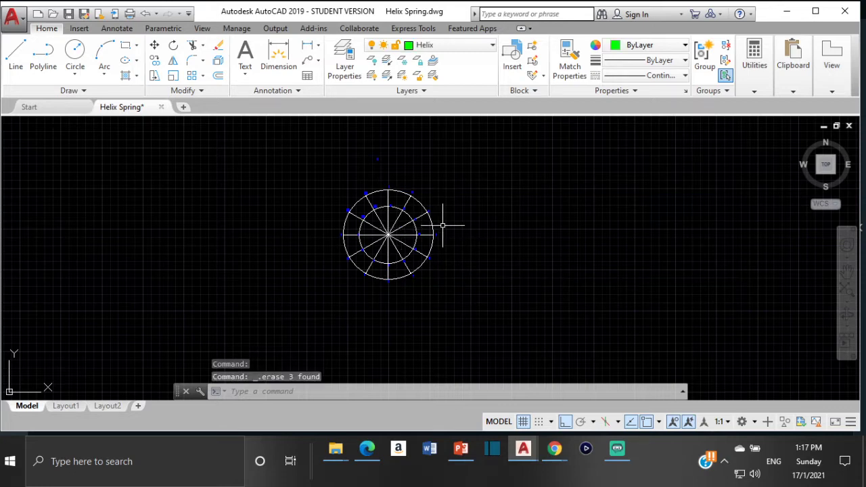
pyautogui.scroll(4, 415, 234)
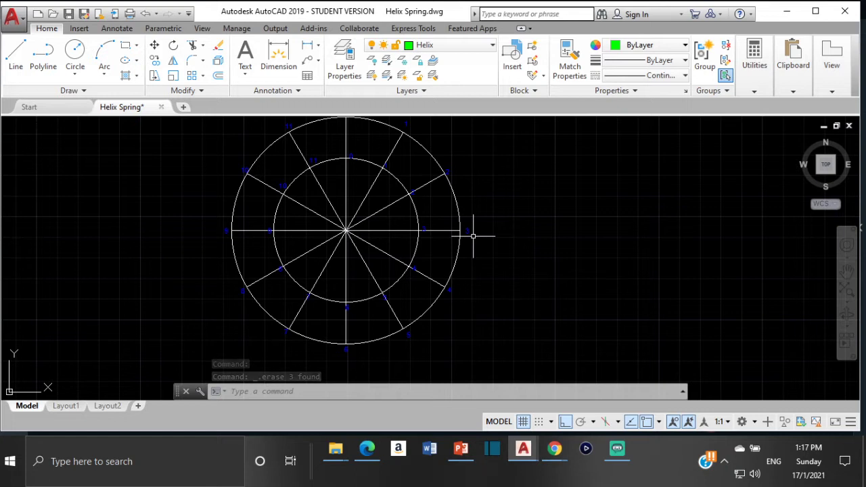
pyautogui.click(754, 61)
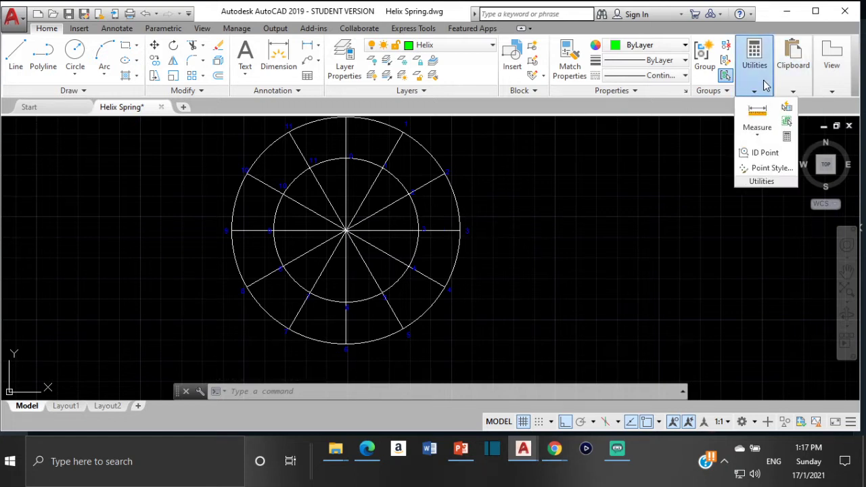
pyautogui.click(757, 134)
pyautogui.click(770, 159)
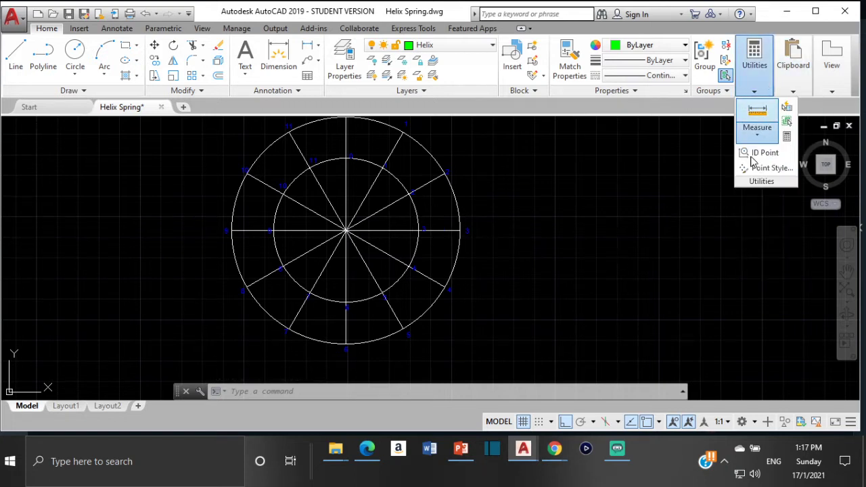
pyautogui.scroll(4, 231, 231)
pyautogui.click(232, 230)
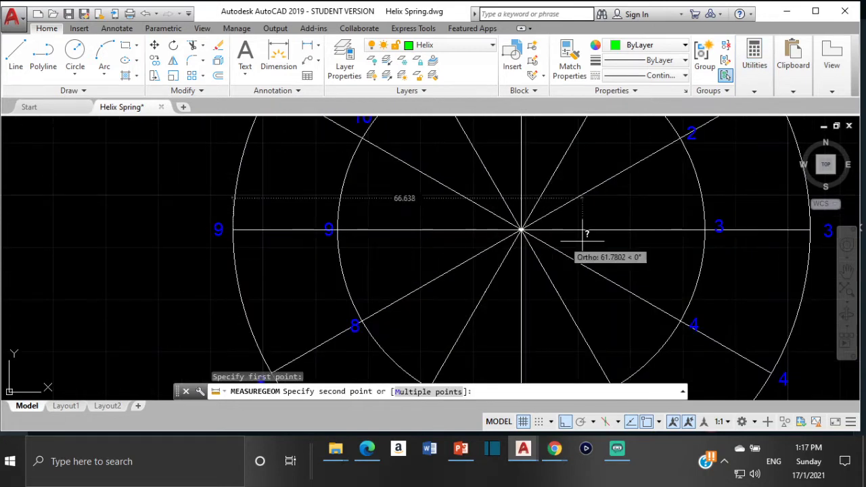
pyautogui.moveTo(579, 237); pyautogui.dragTo(414, 258, button='middle')
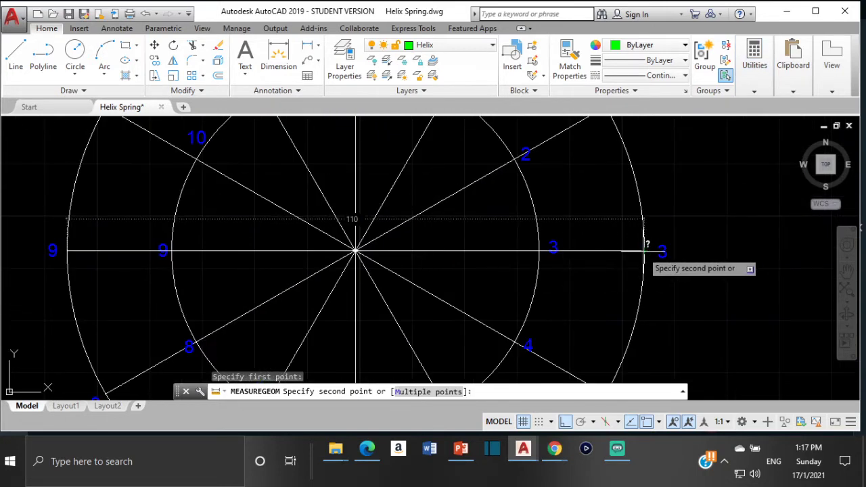
pyautogui.press('Escape')
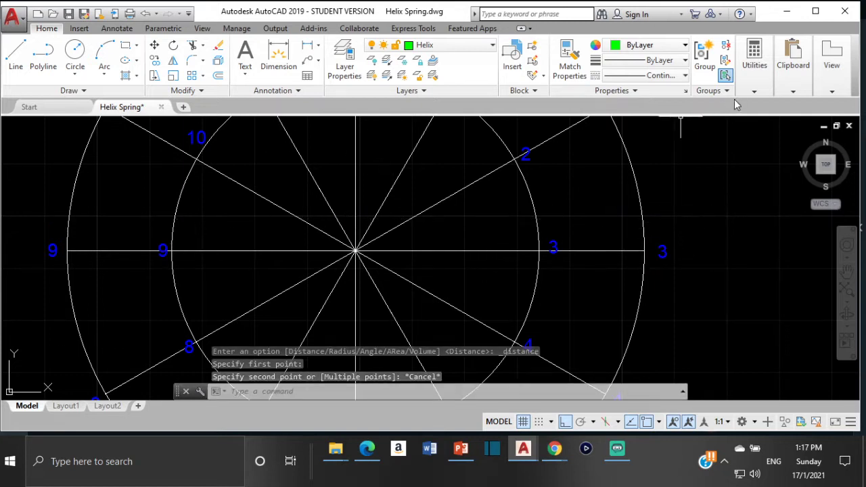
pyautogui.click(754, 61)
pyautogui.click(759, 131)
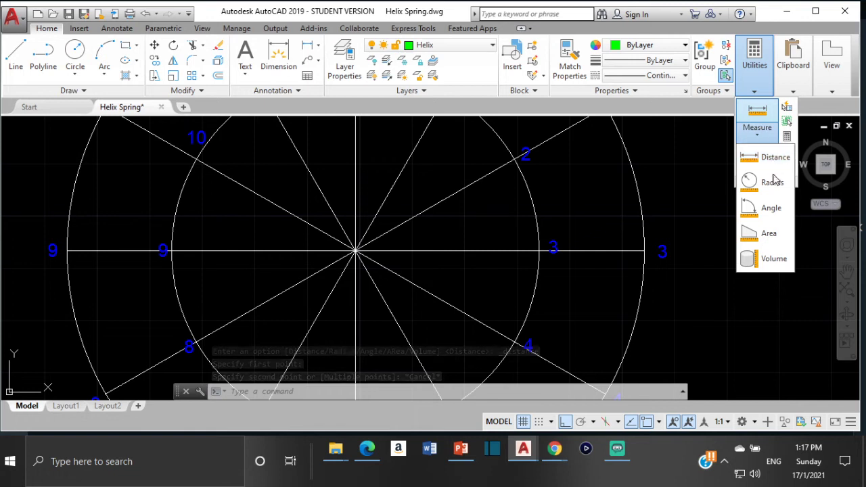
pyautogui.click(771, 157)
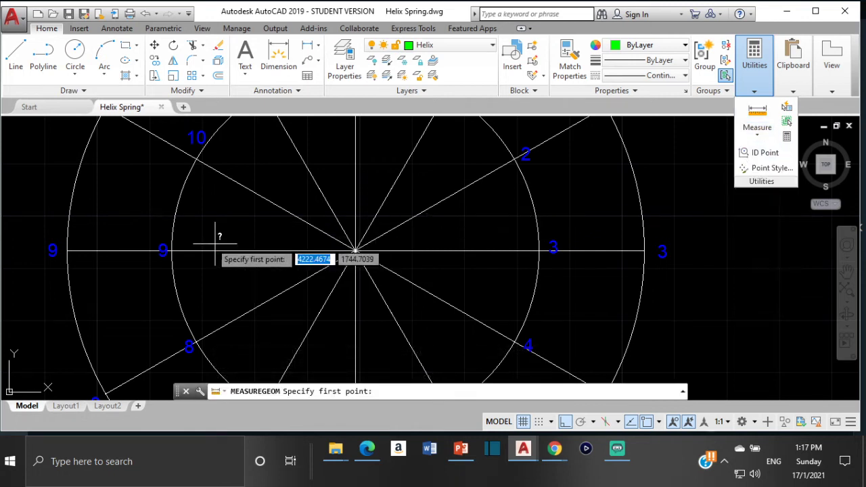
pyautogui.click(171, 249)
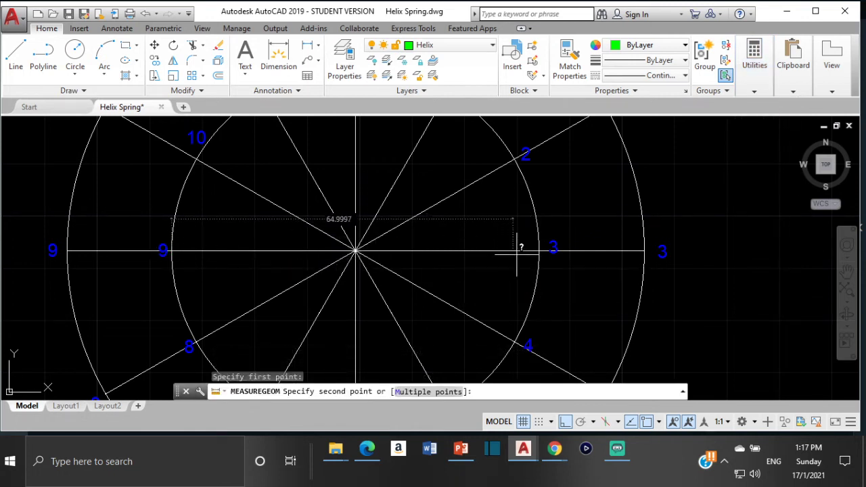
pyautogui.press('Escape')
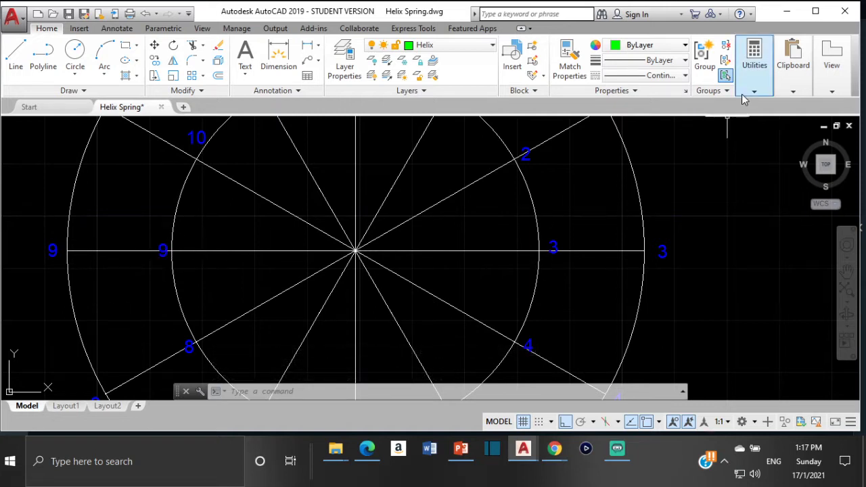
pyautogui.click(754, 71)
pyautogui.click(757, 134)
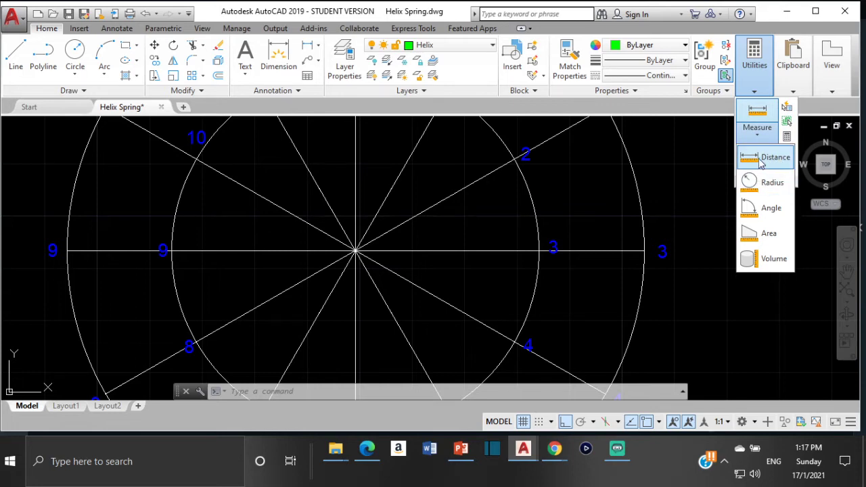
pyautogui.click(767, 157)
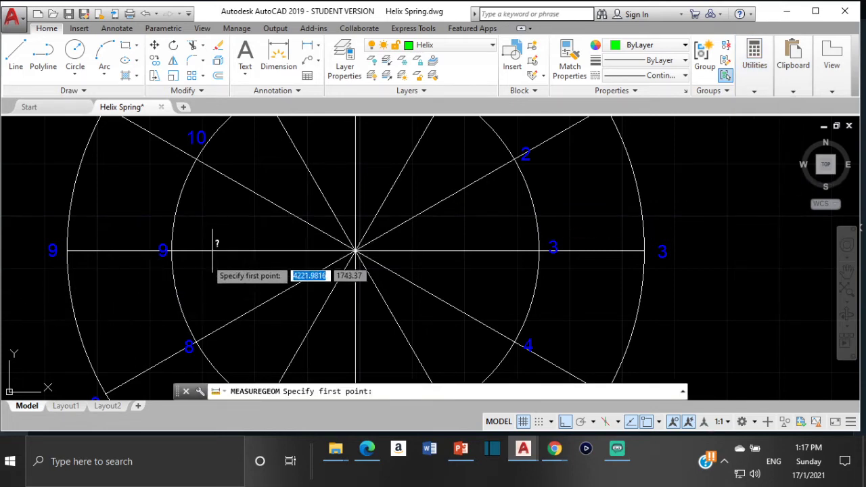
pyautogui.scroll(4, 196, 237)
pyautogui.click(131, 219)
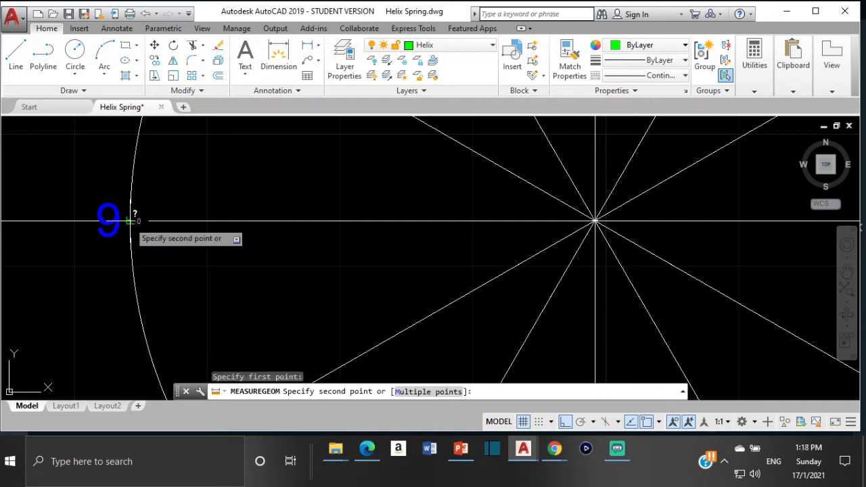
pyautogui.scroll(-3, 290, 232)
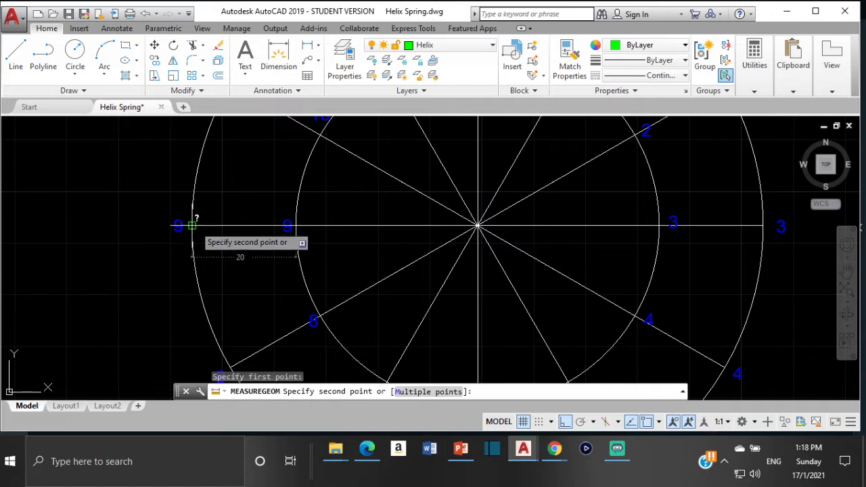
pyautogui.press('Escape')
pyautogui.scroll(-4, 290, 227)
pyautogui.moveTo(290, 228); pyautogui.dragTo(203, 223, button='middle')
pyautogui.moveTo(346, 241); pyautogui.dragTo(315, 237, button='middle')
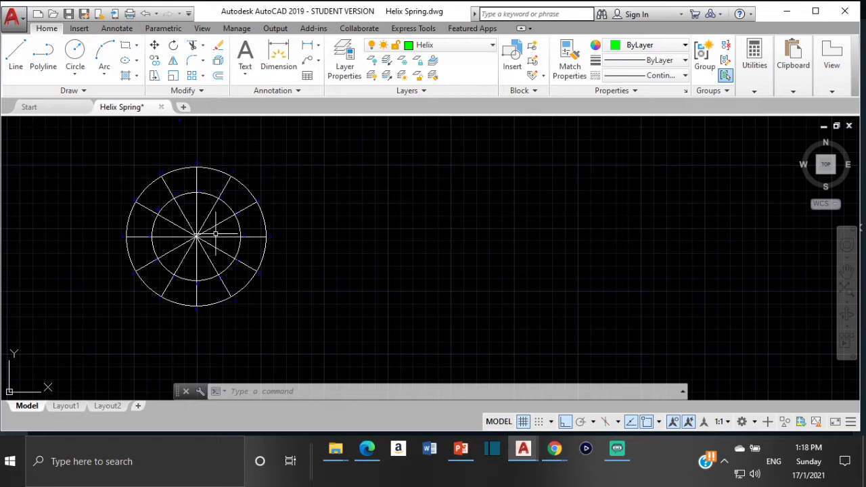
# - Draw a new green circle to the right of the divided circles
pyautogui.scroll(2, 211, 223)
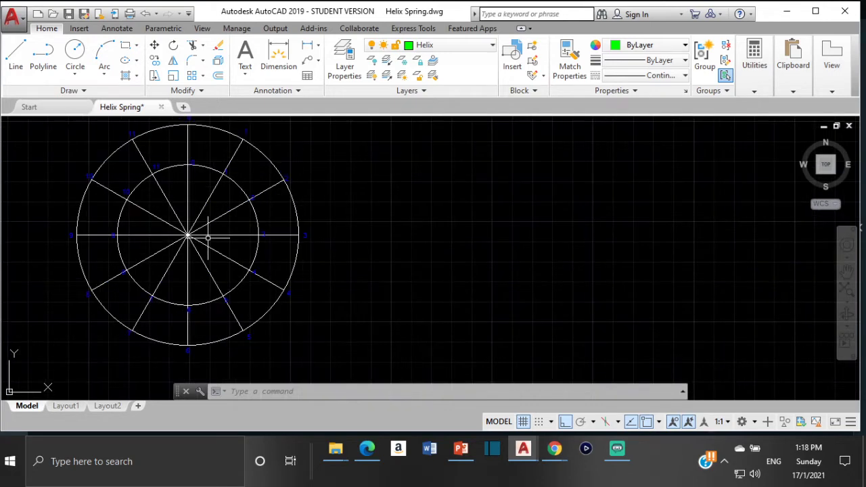
pyautogui.click(189, 128)
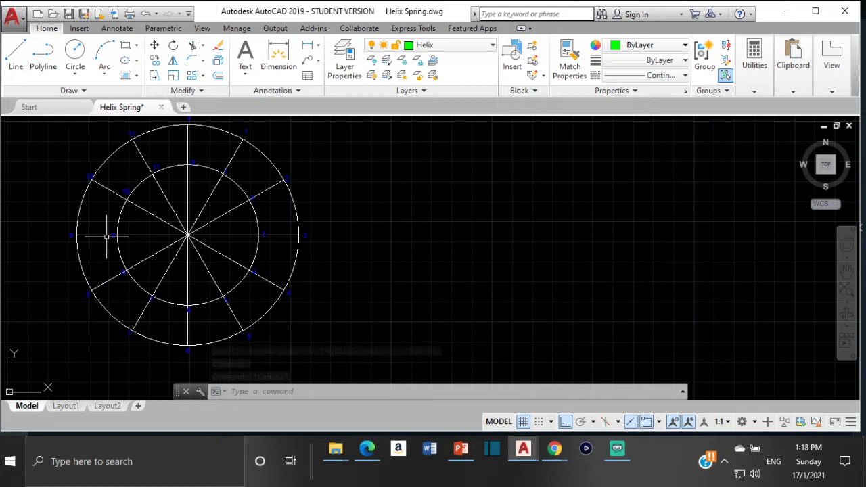
pyautogui.click(75, 54)
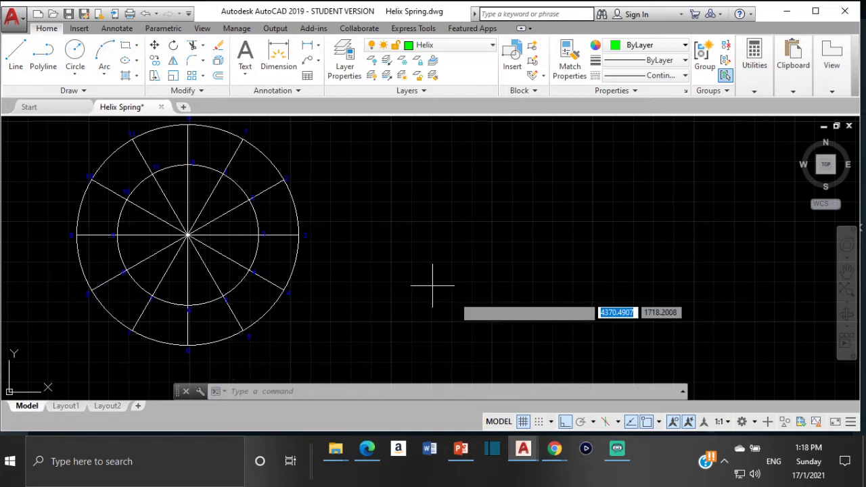
pyautogui.click(457, 244)
pyautogui.press('Escape')
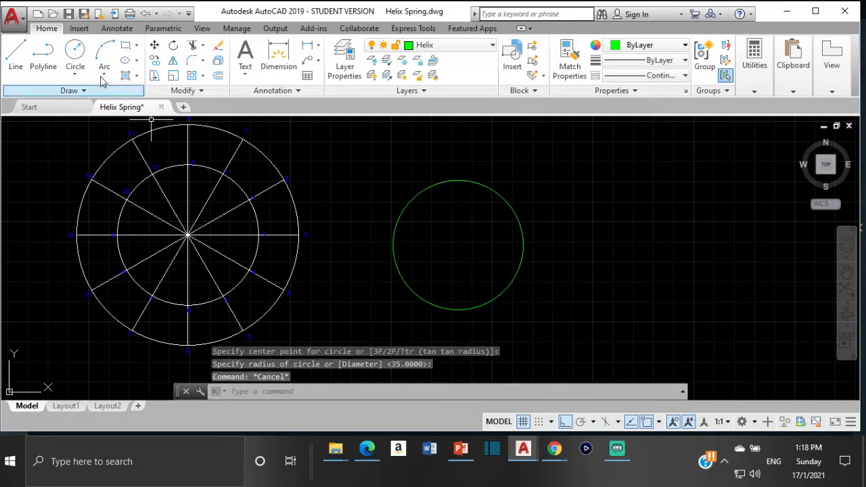
# - Draw vertical and horizontal quadrant-to-quadrant diameters across the green circle and select both
pyautogui.write('l')
pyautogui.press('Return')
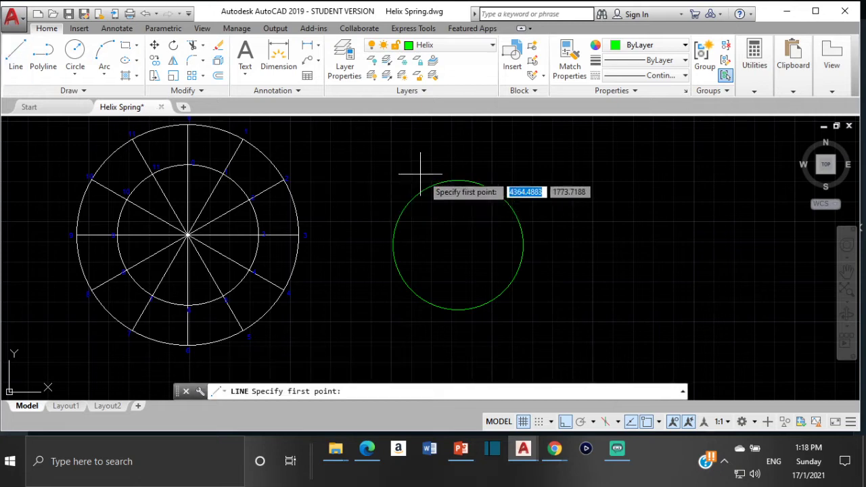
pyautogui.click(458, 180)
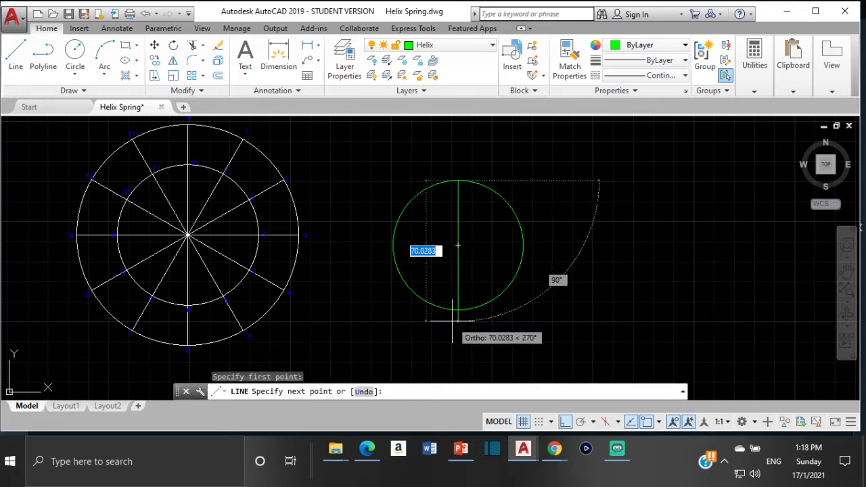
pyautogui.click(458, 307)
pyautogui.press('Return')
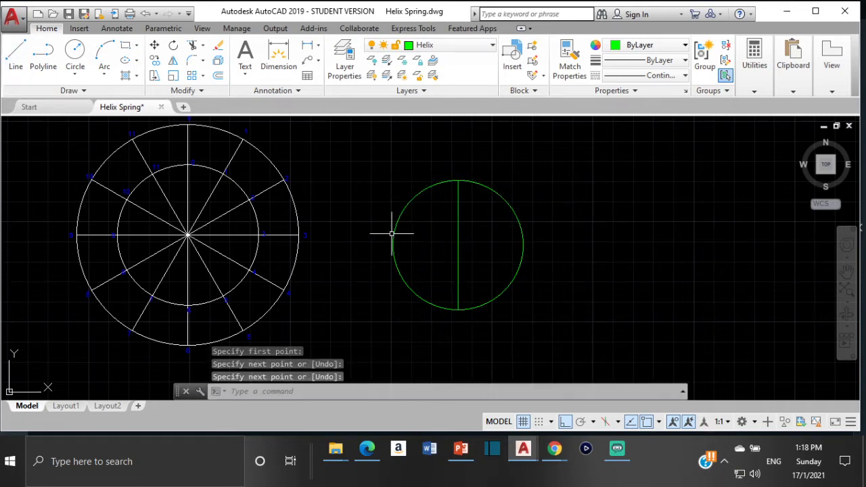
pyautogui.press('Return')
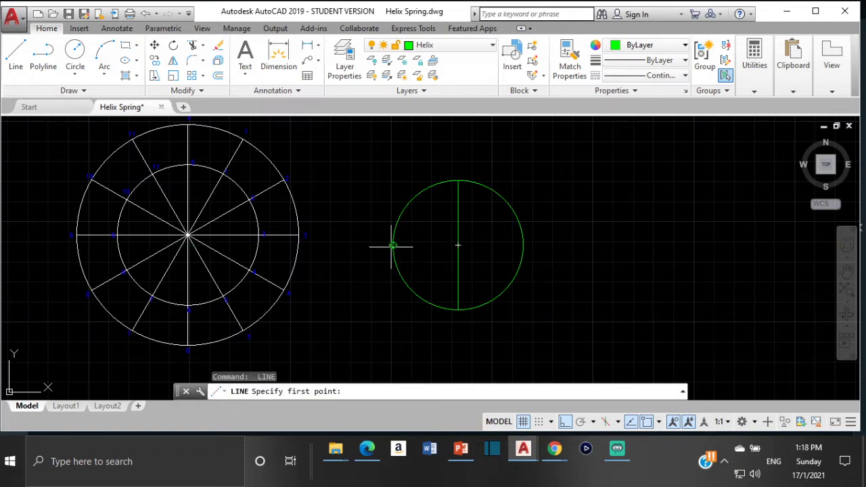
pyautogui.click(523, 245)
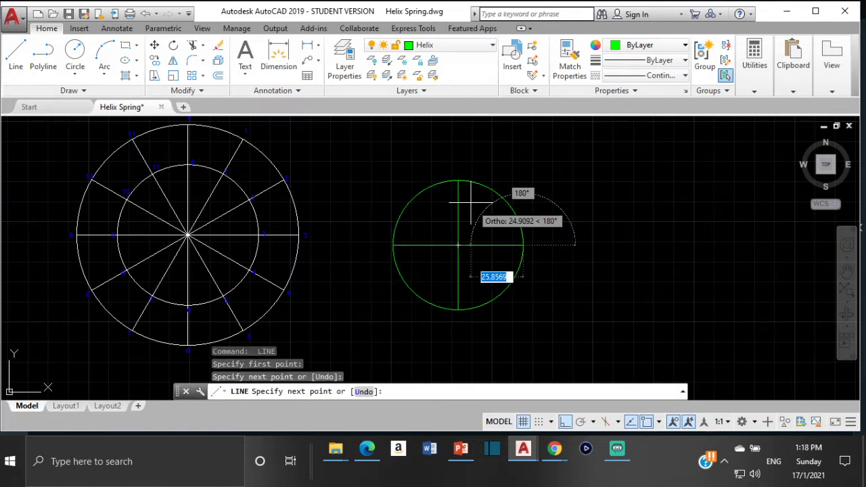
pyautogui.press('Escape')
pyautogui.click(439, 242)
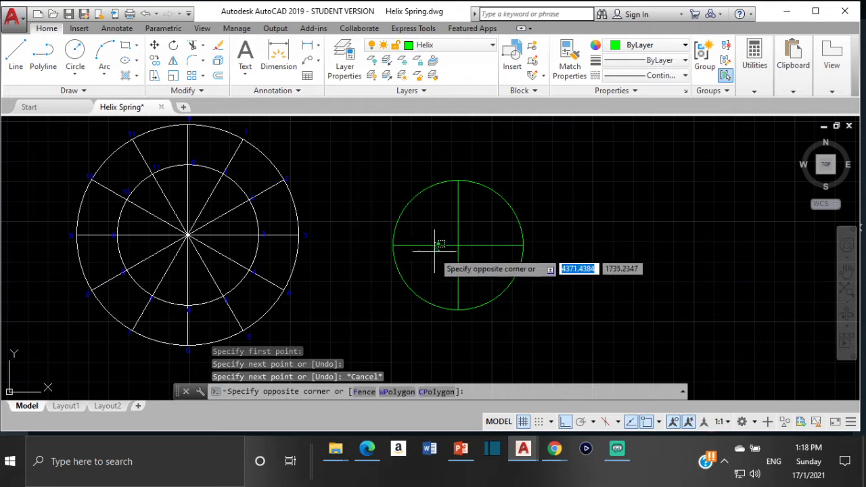
pyautogui.click(466, 227)
pyautogui.click(458, 217)
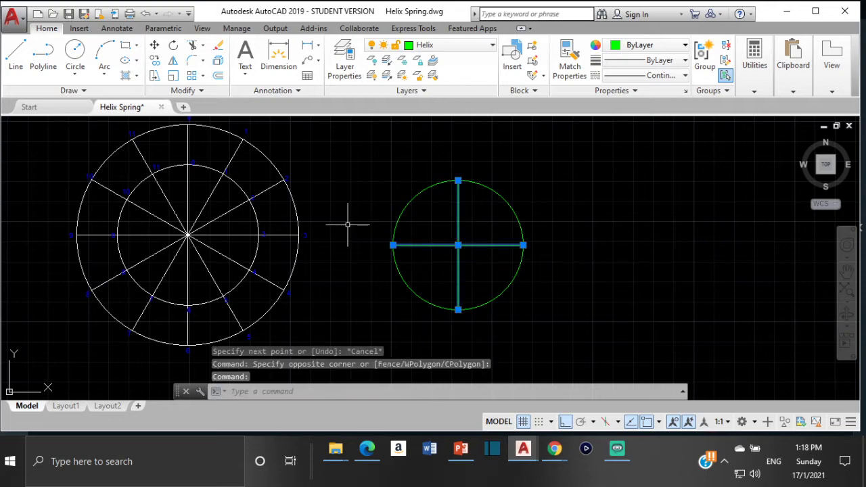
# - Polar-array the two diameters about the circle's centre, then delete that array
pyautogui.write('ARR')
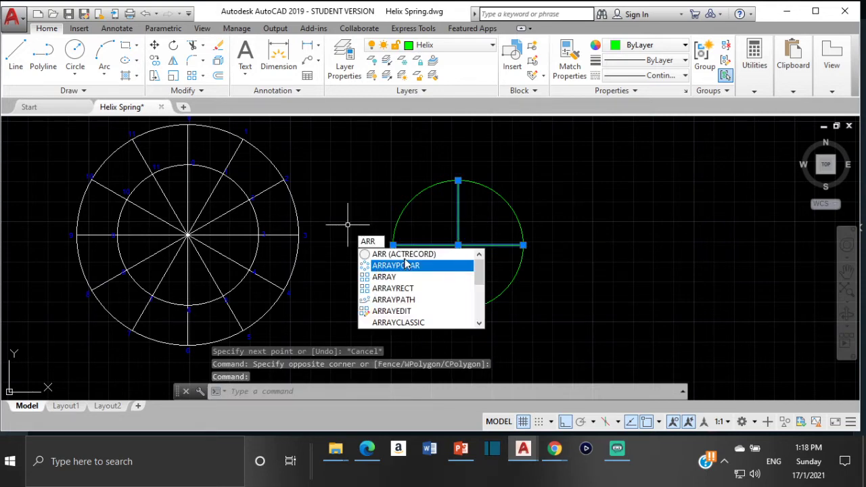
pyautogui.click(404, 269)
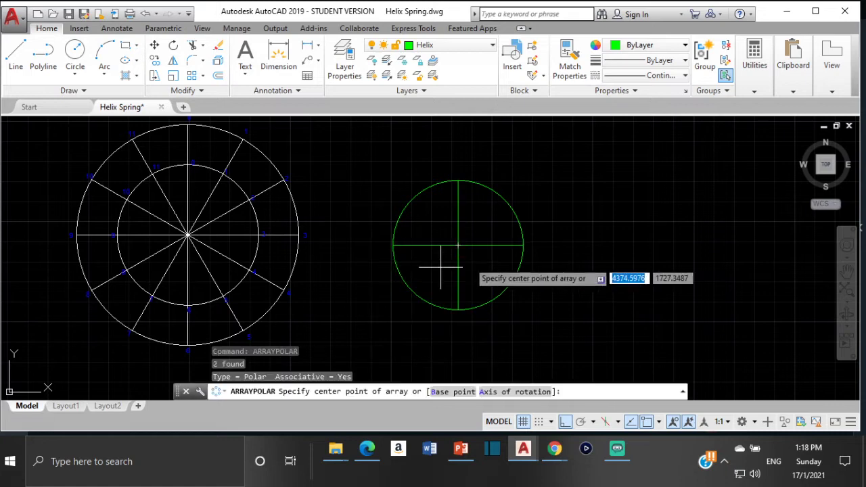
pyautogui.click(458, 244)
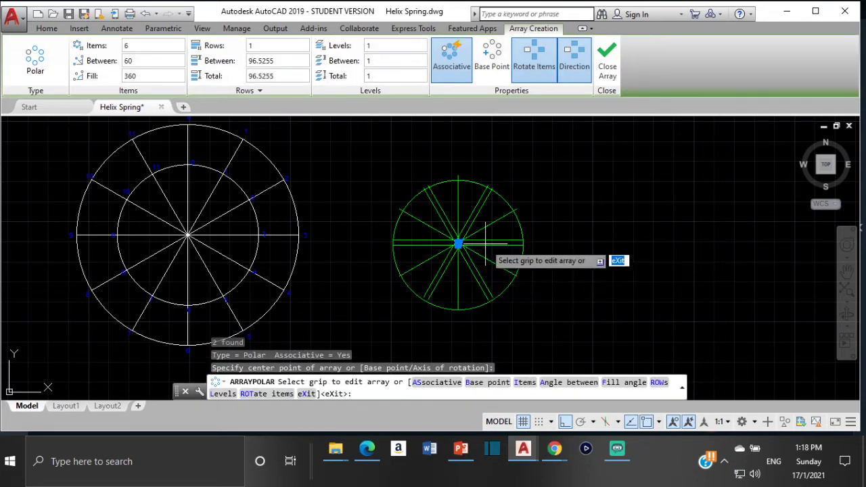
pyautogui.press('Escape')
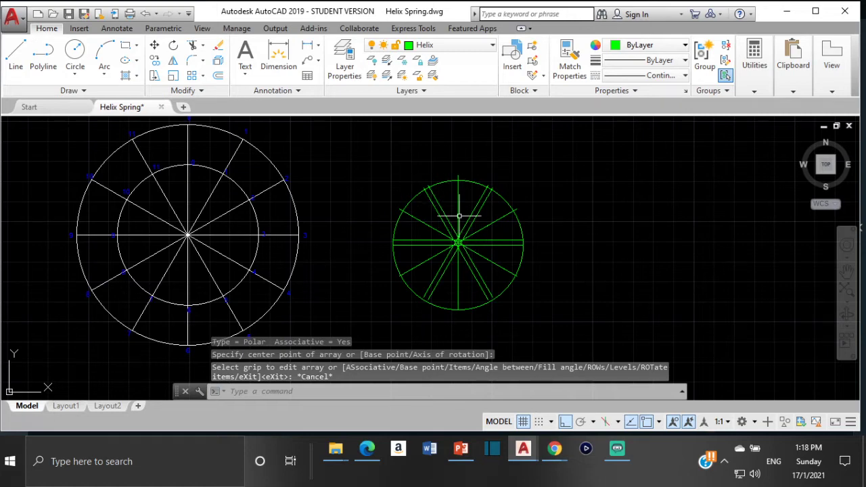
pyautogui.click(462, 244)
pyautogui.press('Delete')
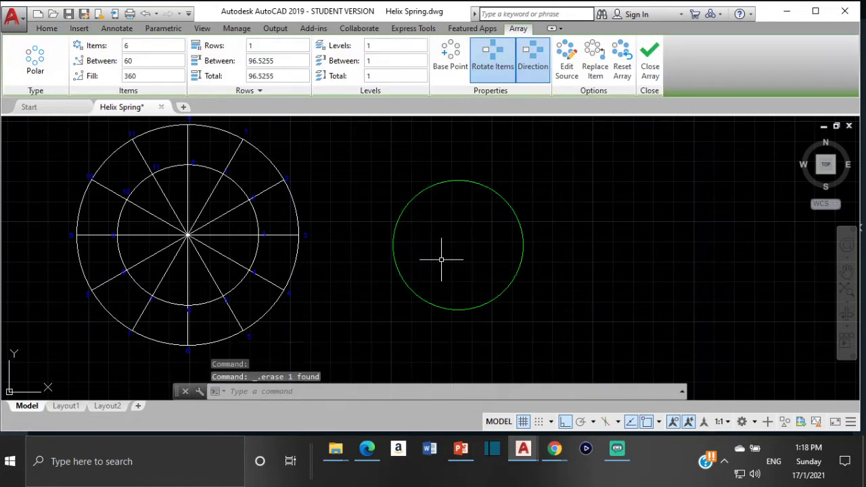
# - Redraw the vertical and horizontal diameters across the green circle and select them
pyautogui.write('l')
pyautogui.press('Return')
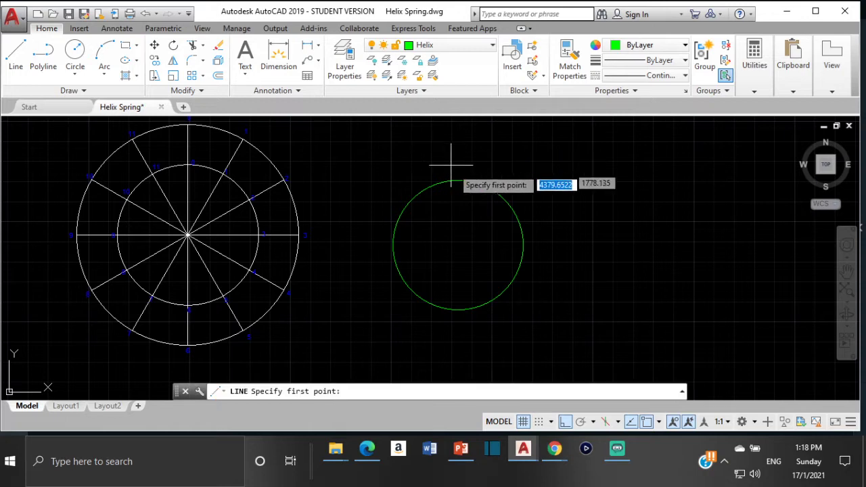
pyautogui.click(457, 180)
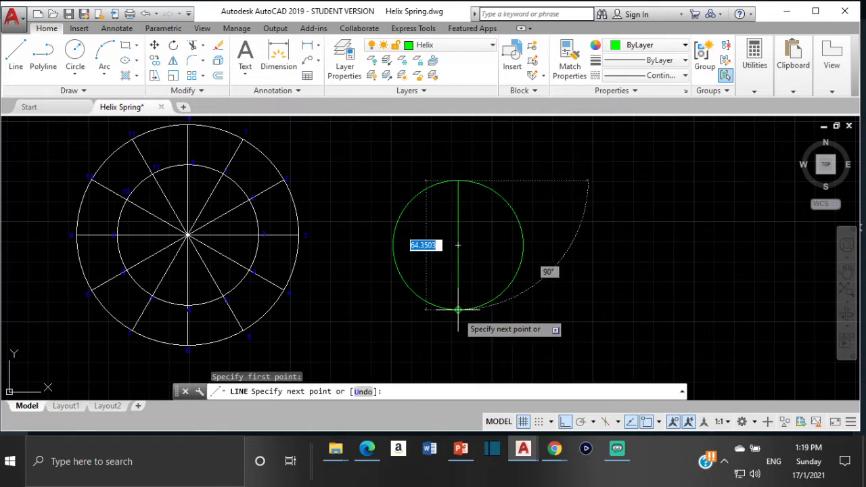
pyautogui.click(459, 310)
pyautogui.press('Return')
pyautogui.write('l')
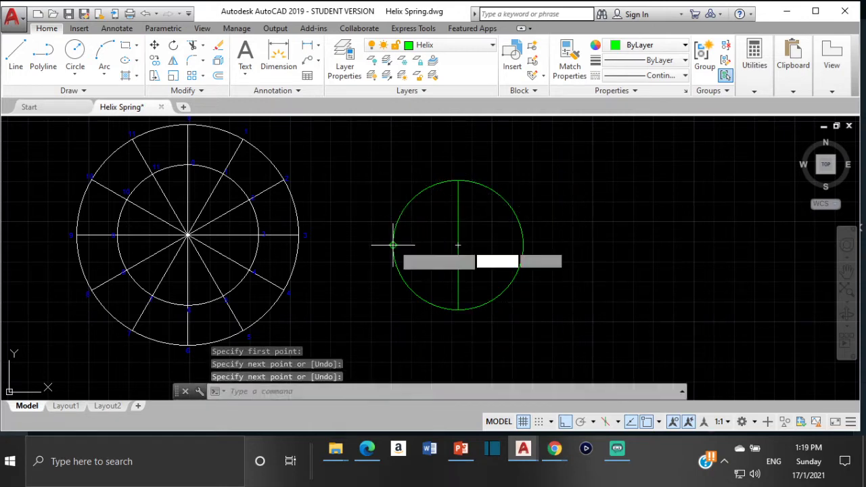
pyautogui.press('Return')
pyautogui.click(394, 243)
pyautogui.click(522, 245)
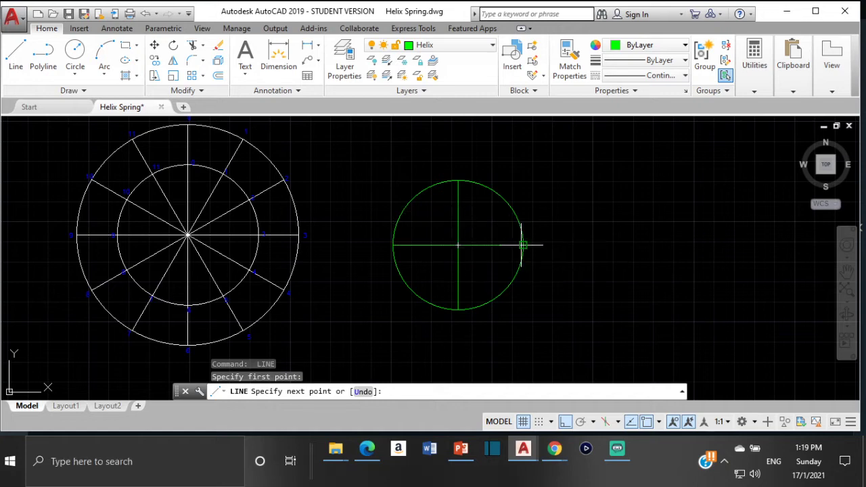
pyautogui.press('Escape')
pyautogui.click(460, 215)
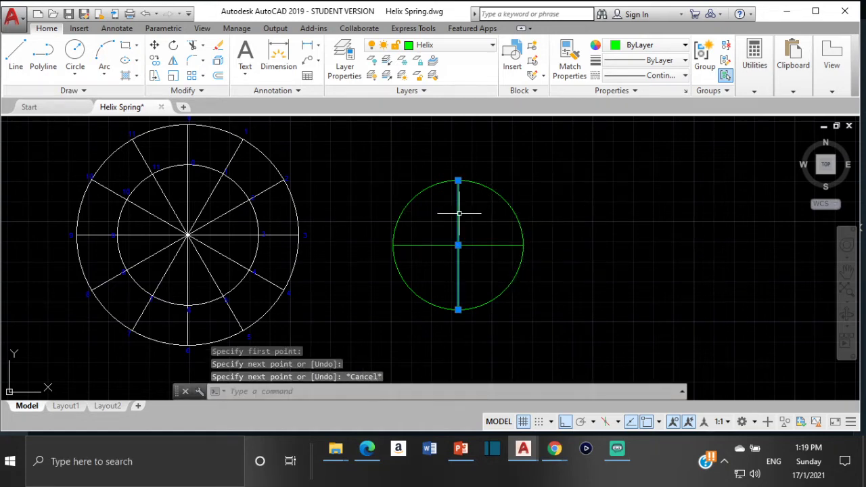
pyautogui.click(424, 244)
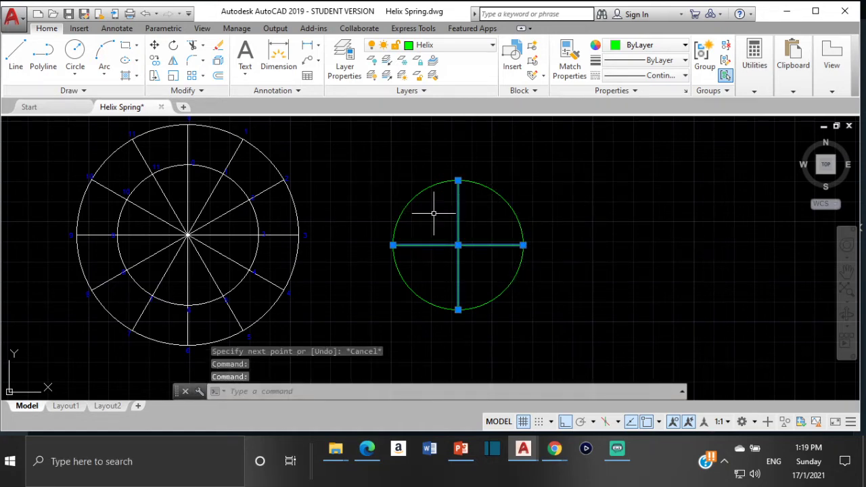
# - Polar-array the diameters again around the green circle's centre
pyautogui.write('ARR')
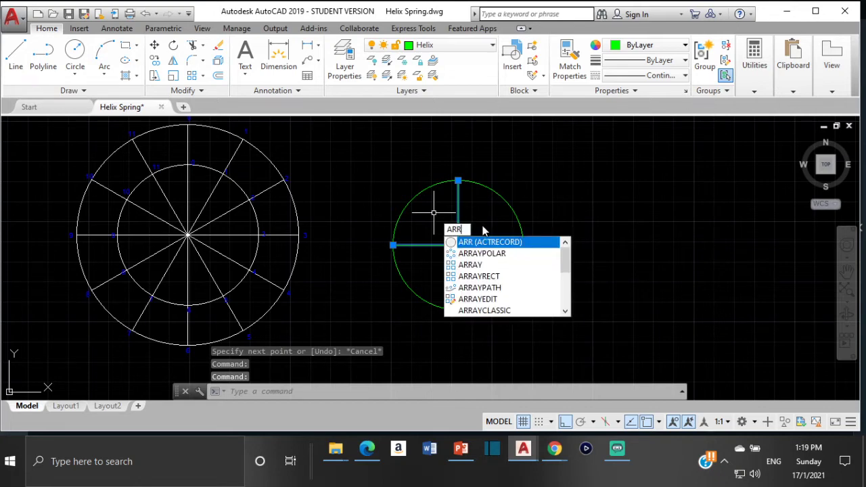
pyautogui.click(492, 251)
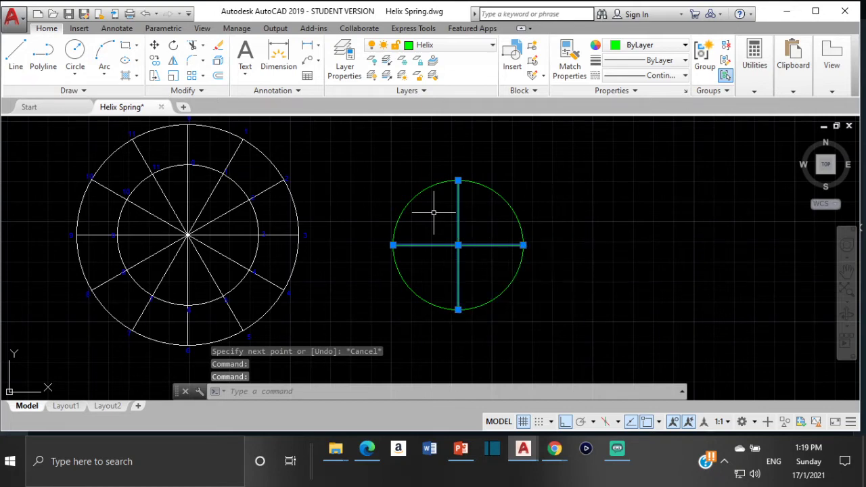
pyautogui.click(458, 244)
pyautogui.press('Escape')
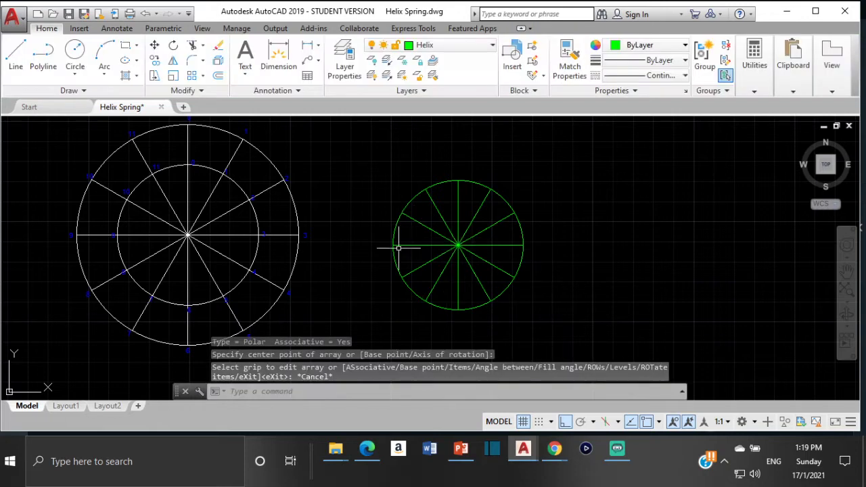
# - Delete the green circle together with its arrayed spoke lines
pyautogui.moveTo(377, 192)
pyautogui.mouseDown()
pyautogui.moveTo(367, 273)
pyautogui.moveTo(395, 302)
pyautogui.moveTo(535, 332)
pyautogui.moveTo(603, 266)
pyautogui.moveTo(506, 142)
pyautogui.mouseUp()
pyautogui.press('Delete')
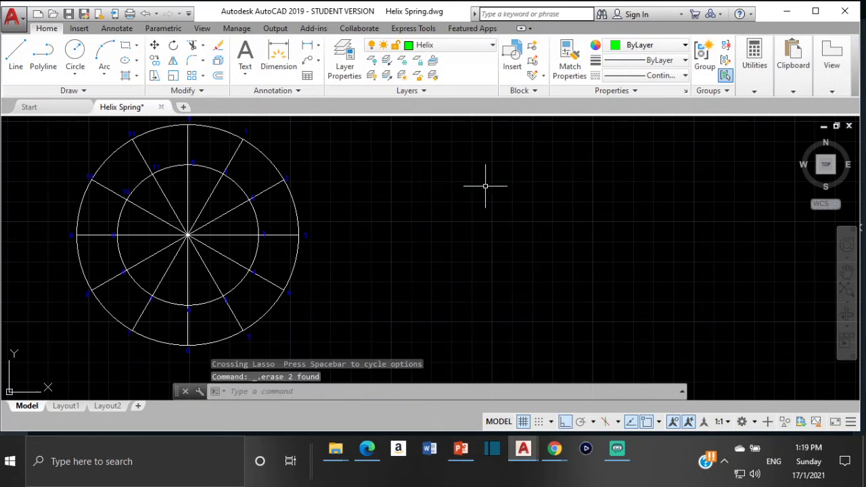
pyautogui.scroll(-3, 312, 175)
# - Adjust the view and make layer 0 the current layer
pyautogui.scroll(3, 290, 172)
pyautogui.scroll(2, 276, 169)
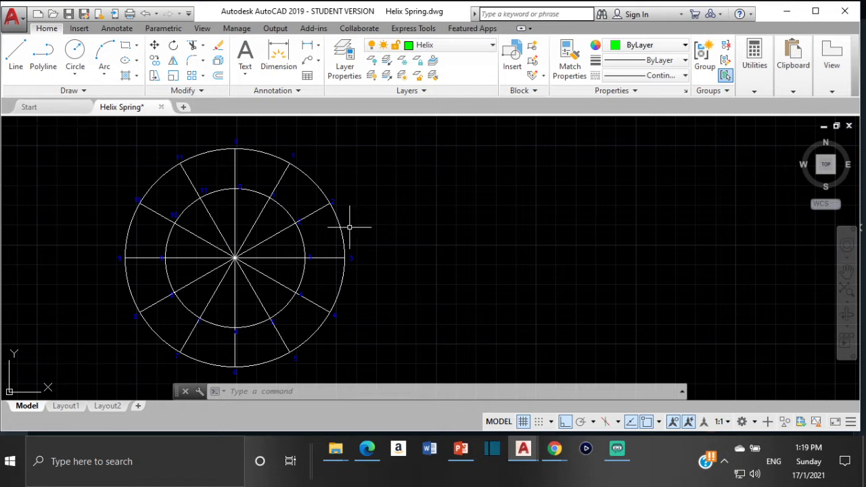
pyautogui.moveTo(349, 228); pyautogui.dragTo(330, 219, button='middle')
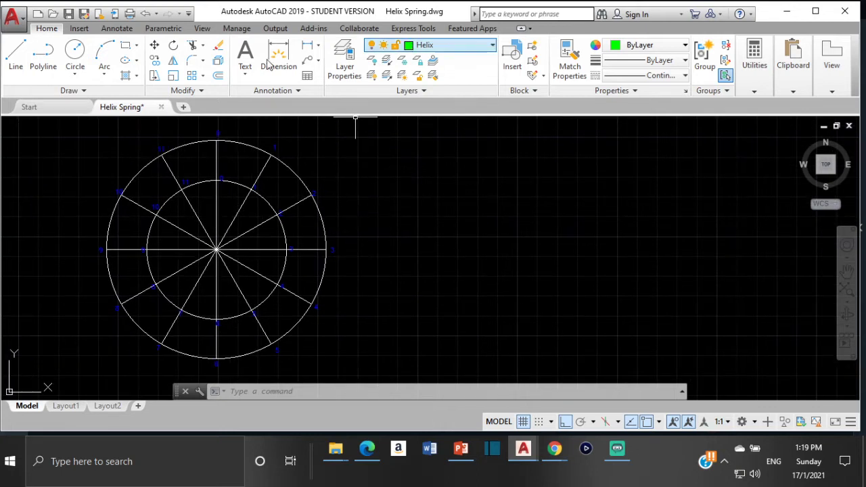
pyautogui.click(479, 49)
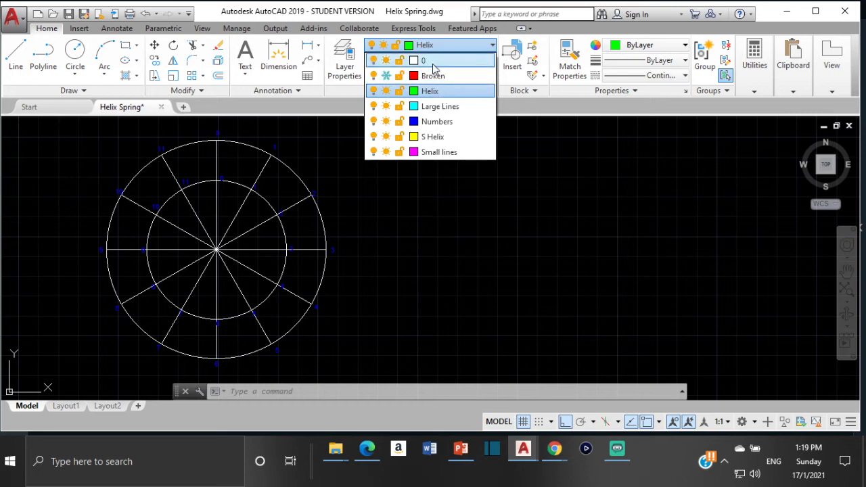
pyautogui.click(433, 63)
# - Draw a long vertical line to the right of the divided circles
pyautogui.click(15, 54)
pyautogui.scroll(-2, 291, 203)
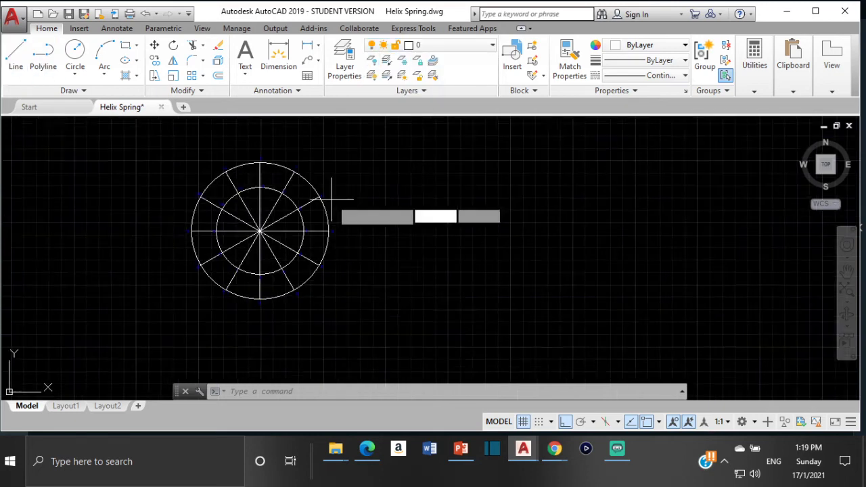
pyautogui.click(270, 140)
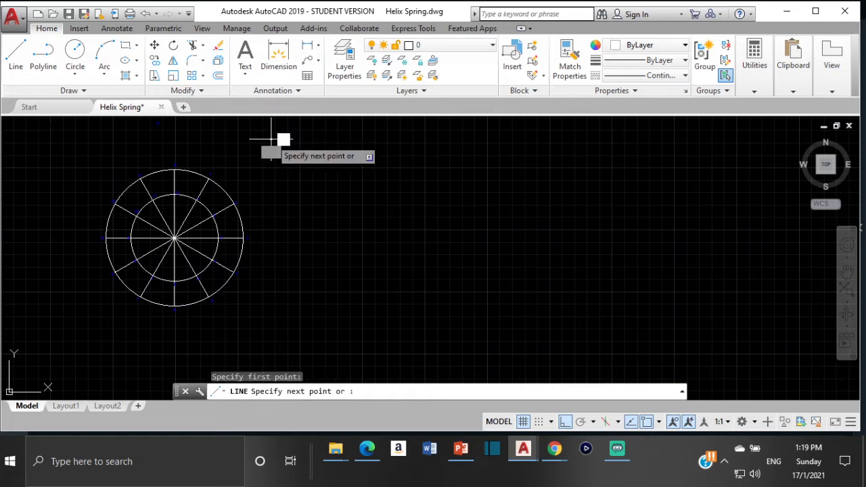
pyautogui.click(270, 363)
pyautogui.press('Escape')
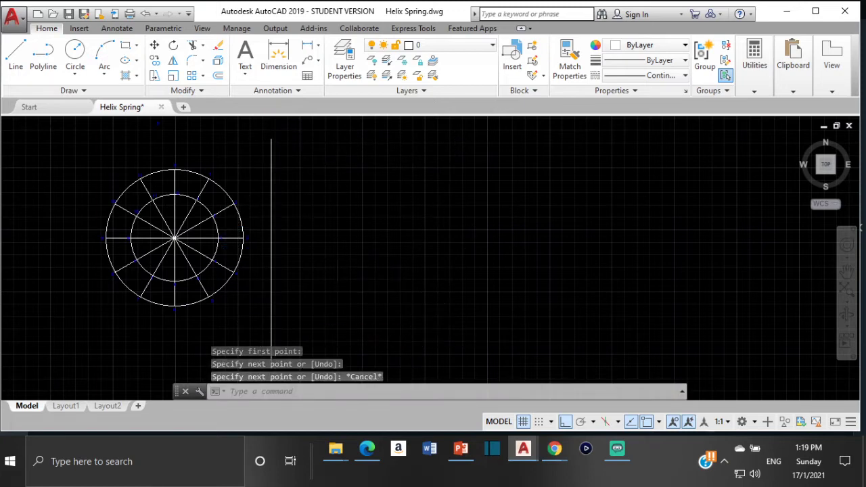
pyautogui.scroll(-4, 337, 261)
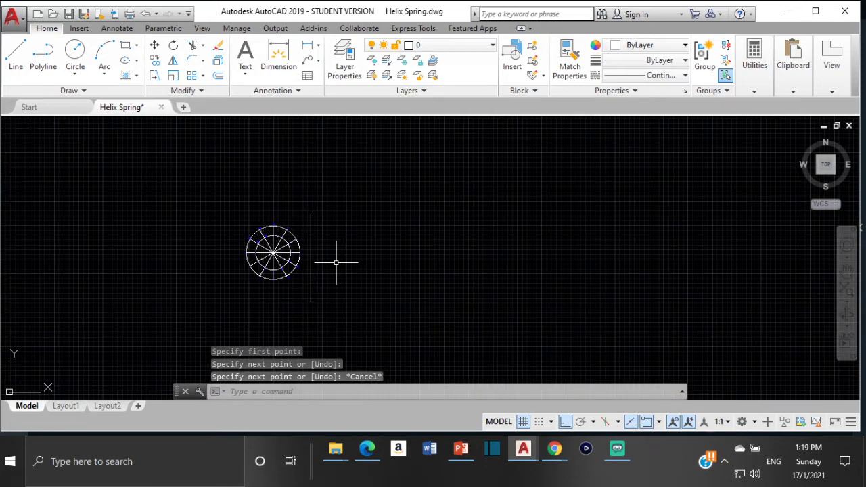
pyautogui.click(26, 54)
pyautogui.scroll(5, 284, 240)
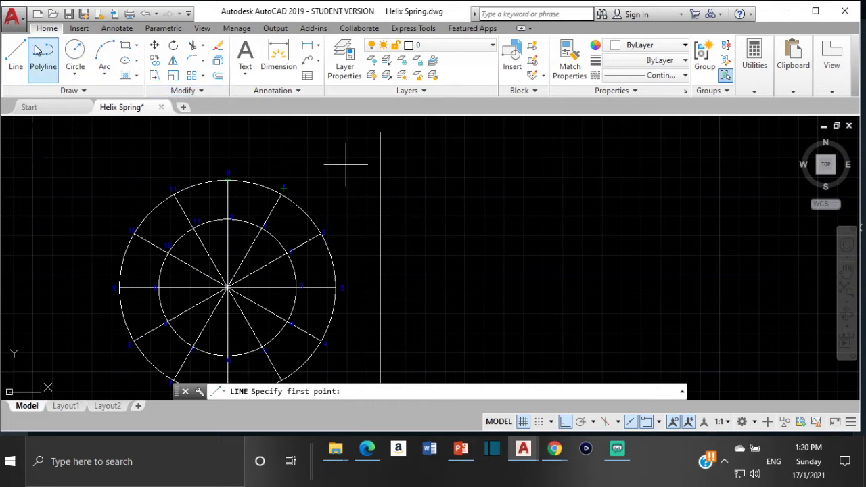
# - Draw a construction line from the outer circle's top quadrant to the vertical line
pyautogui.click(16, 54)
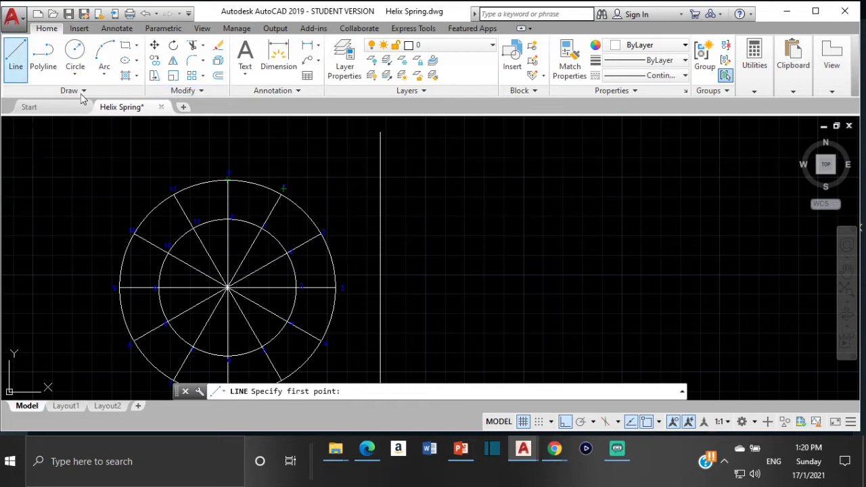
pyautogui.click(228, 180)
pyautogui.click(379, 181)
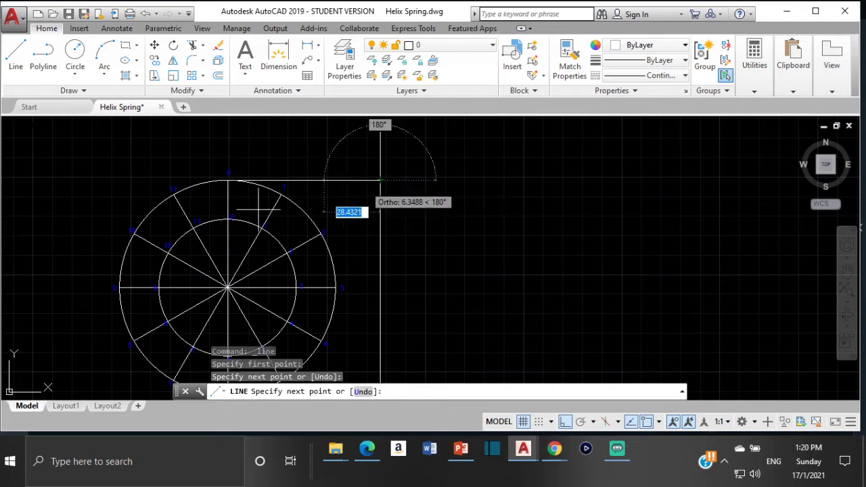
pyautogui.press('Escape')
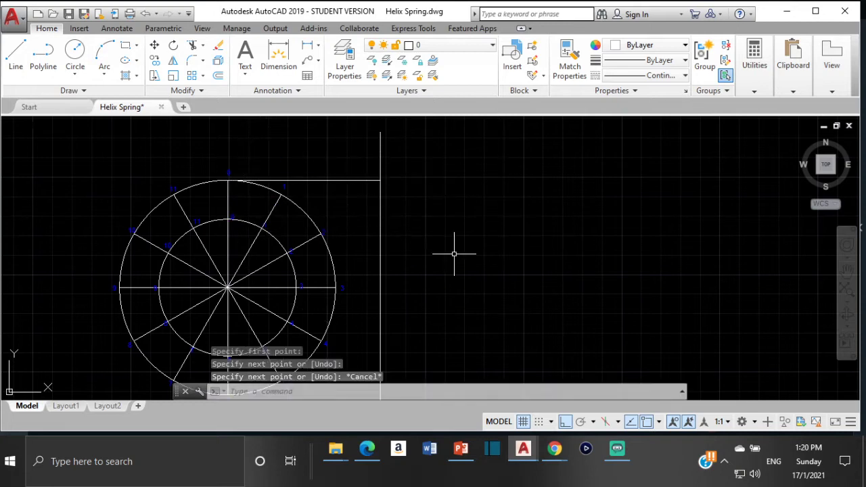
# - Draw an 80-unit horizontal line rightward from the vertical line
pyautogui.click(17, 55)
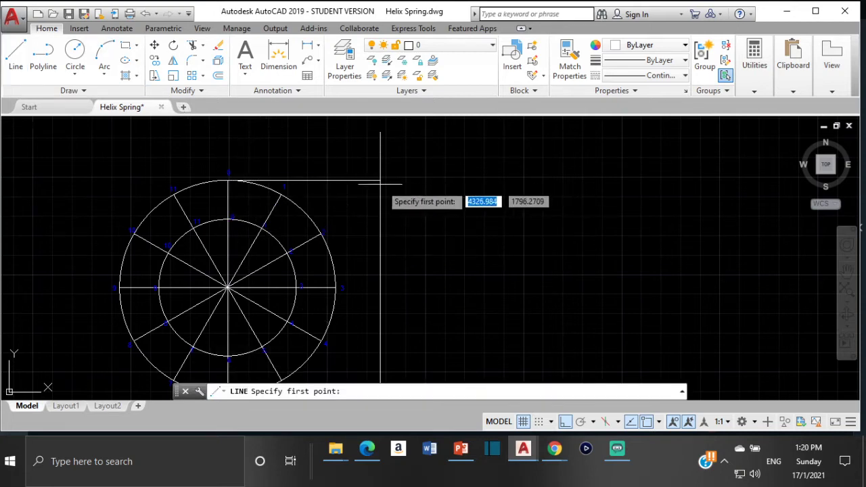
pyautogui.click(379, 181)
pyautogui.scroll(-3, 537, 193)
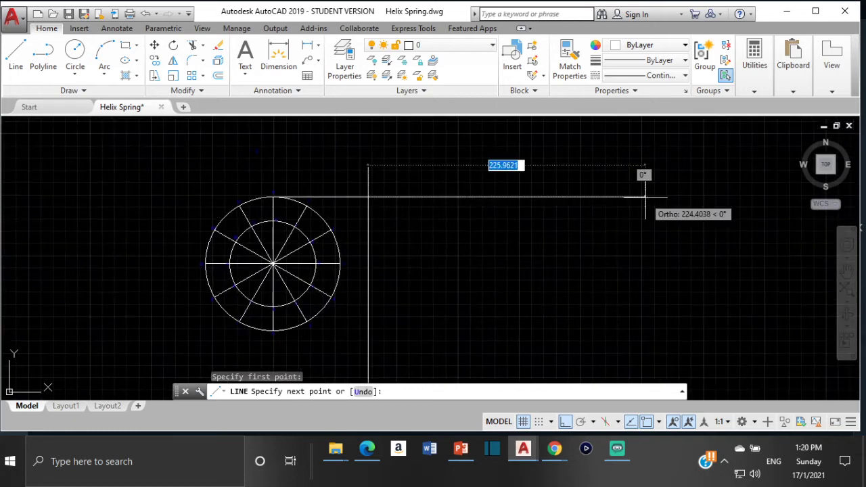
pyautogui.scroll(1, 643, 179)
pyautogui.write('80')
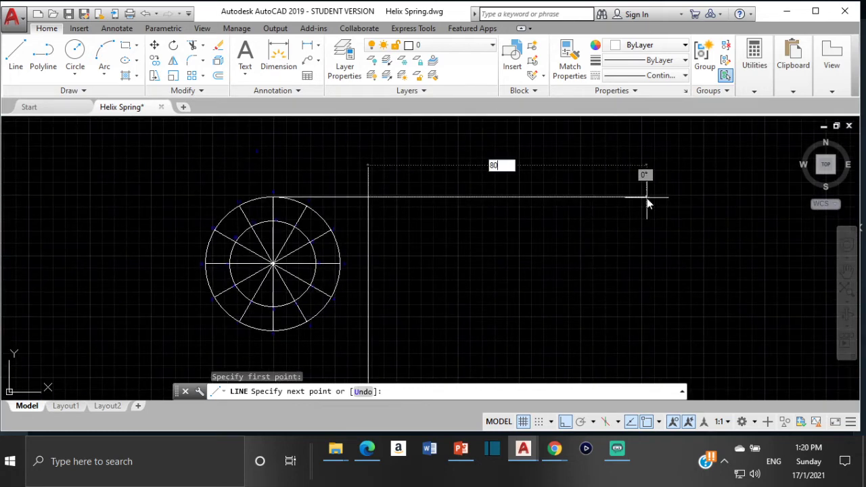
pyautogui.press('Return')
pyautogui.press('Escape')
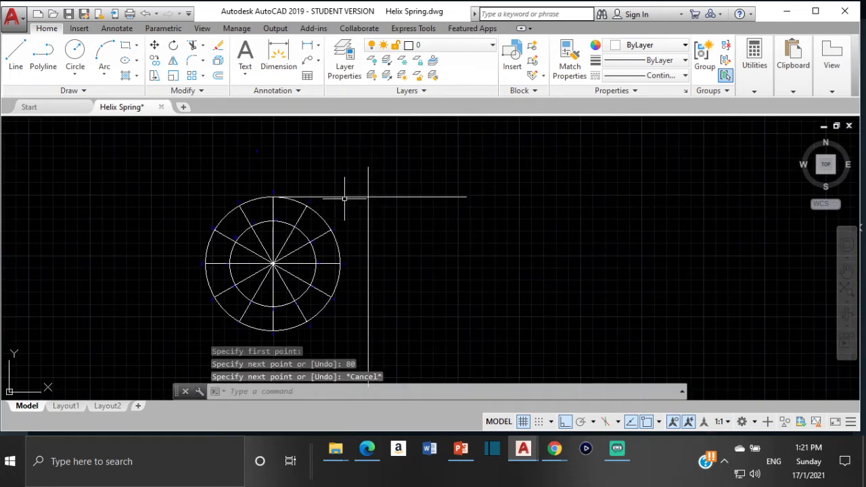
# - Erase the construction line running from the circle's top
pyautogui.click(342, 197)
pyautogui.press('Delete')
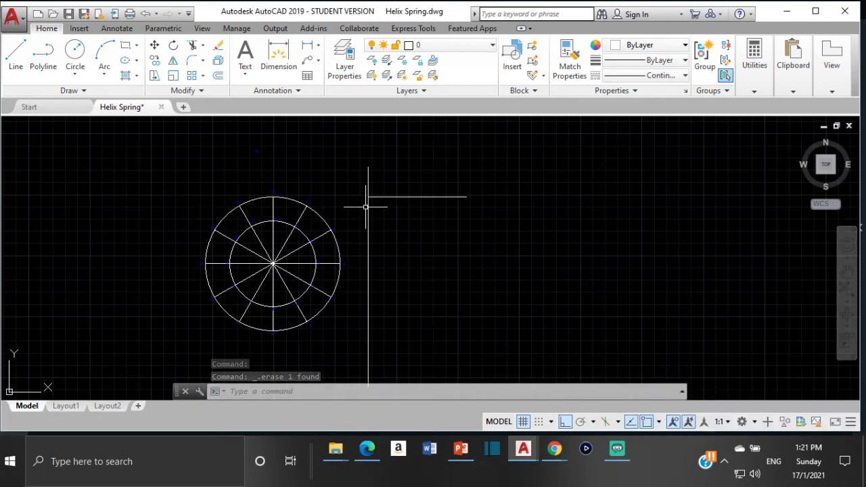
pyautogui.scroll(2, 209, 217)
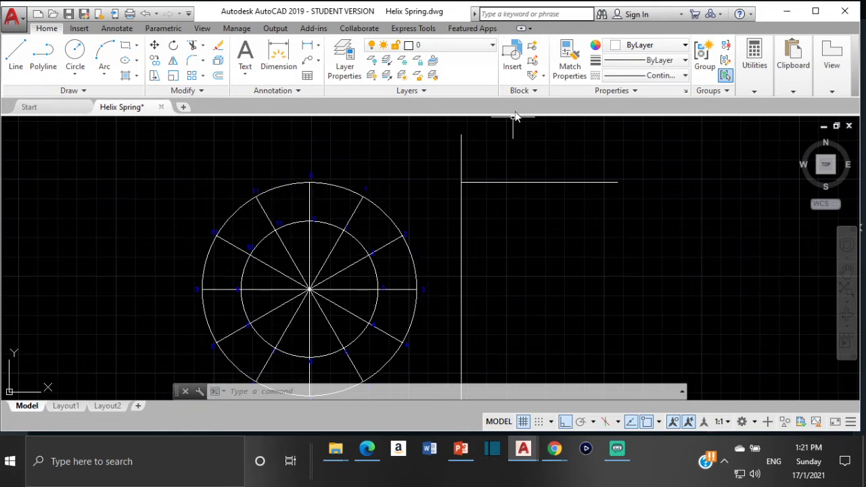
# - On the Large Lines layer, draw a vertical line down from the horizontal line's right end
pyautogui.click(470, 47)
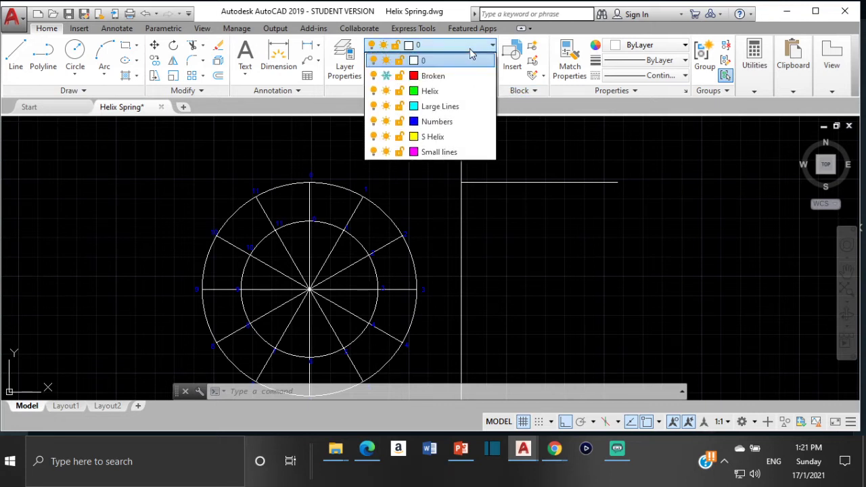
pyautogui.click(434, 109)
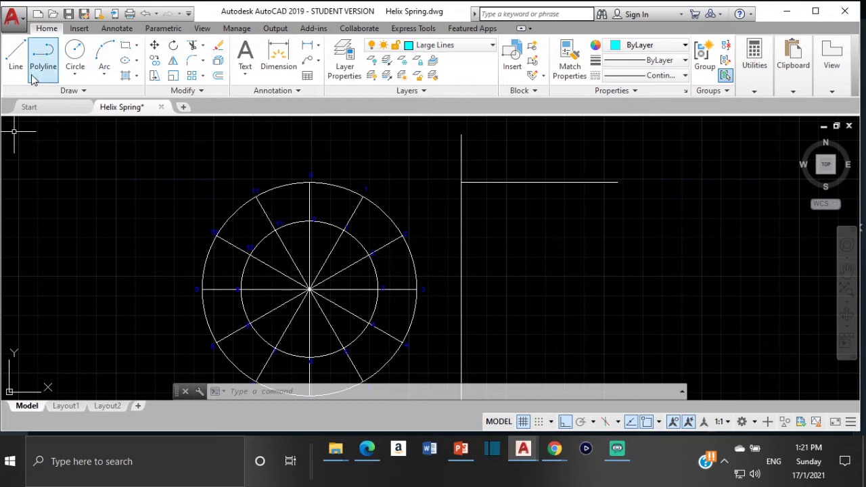
pyautogui.click(16, 54)
pyautogui.scroll(-2, 348, 278)
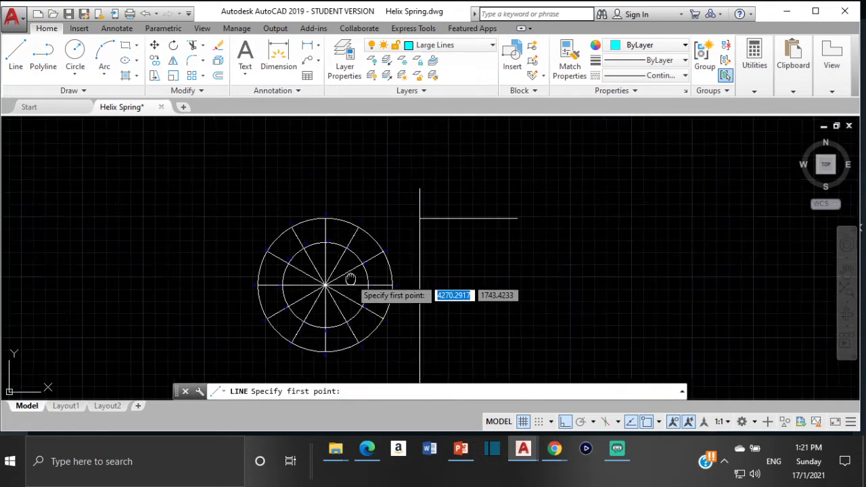
pyautogui.click(512, 185)
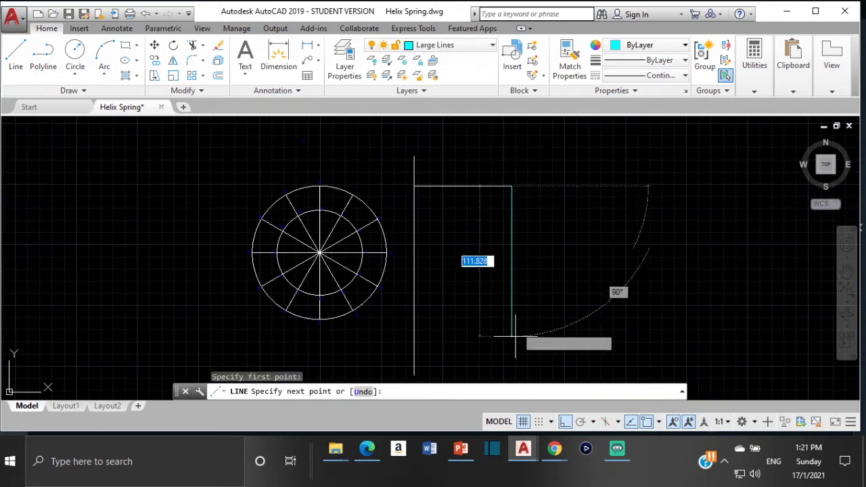
pyautogui.moveTo(513, 369); pyautogui.dragTo(512, 342, button='middle')
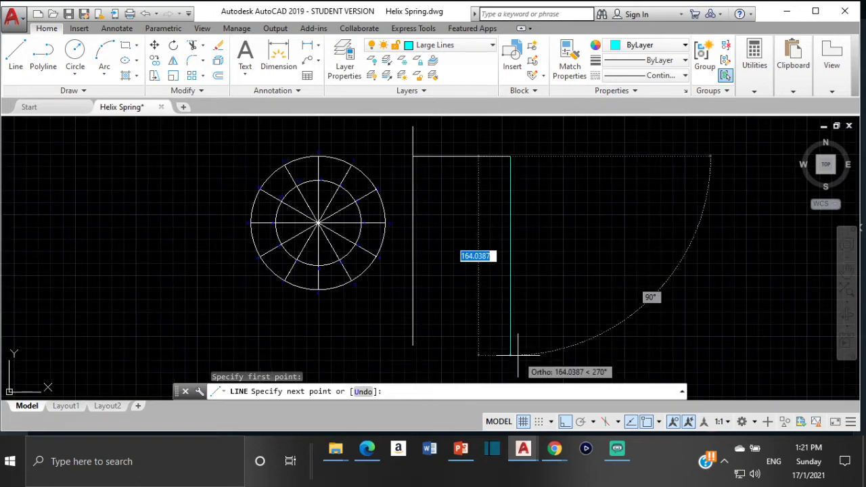
pyautogui.click(512, 355)
pyautogui.press('Escape')
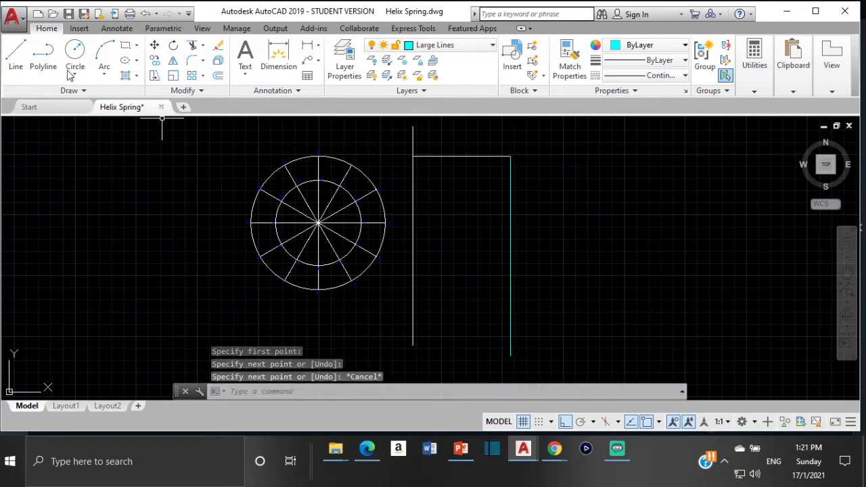
pyautogui.click(15, 55)
pyautogui.scroll(4, 391, 210)
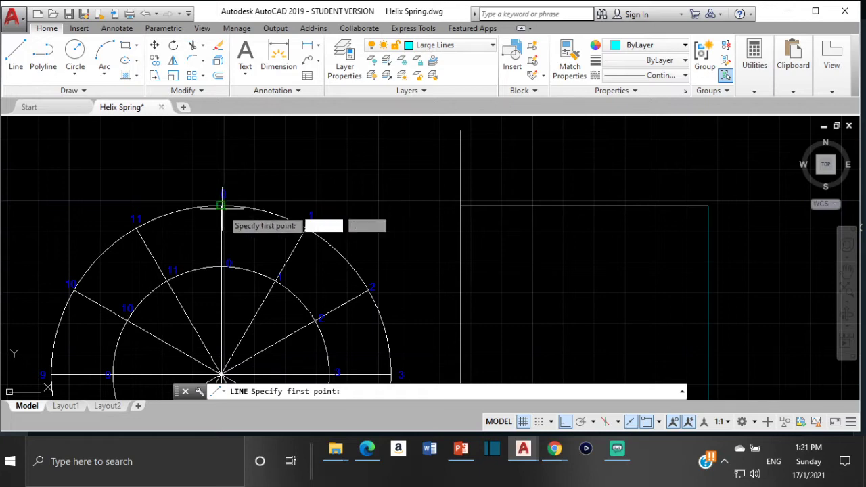
# - Draw a horizontal projection line from a circle division point to the rectangle's right edge
pyautogui.click(134, 228)
pyautogui.moveTo(550, 247); pyautogui.dragTo(444, 280, button='middle')
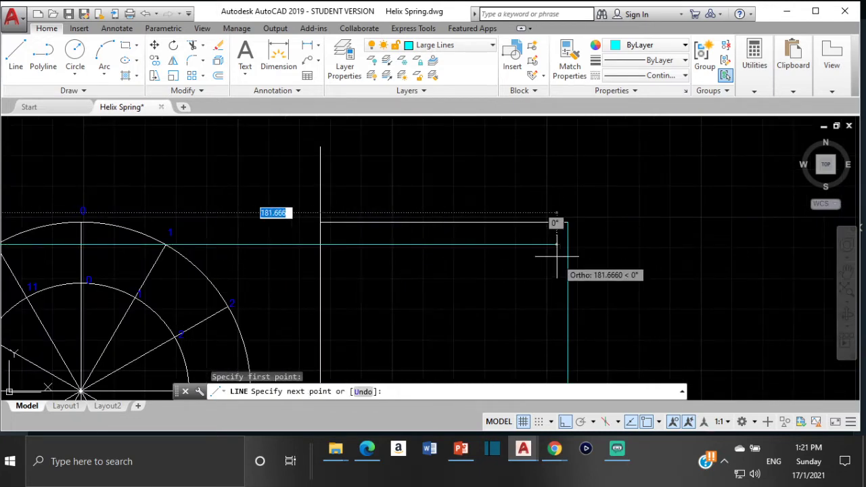
pyautogui.scroll(-2, 338, 305)
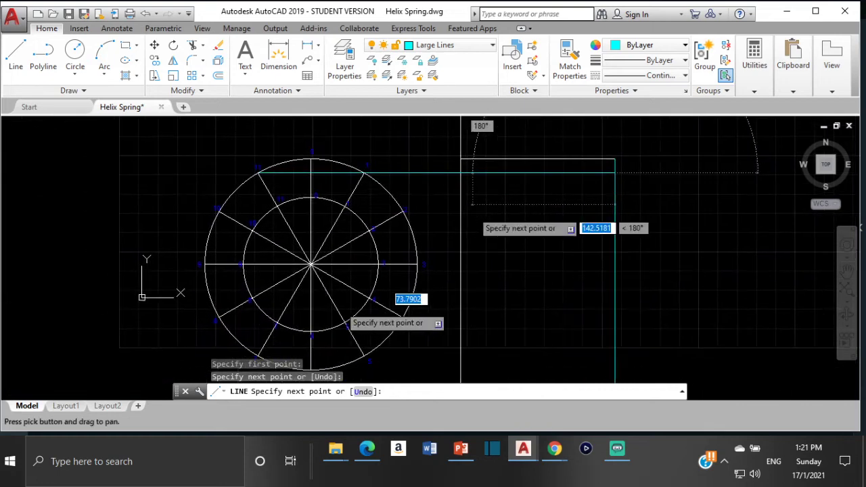
pyautogui.press('Return')
pyautogui.press('Return')
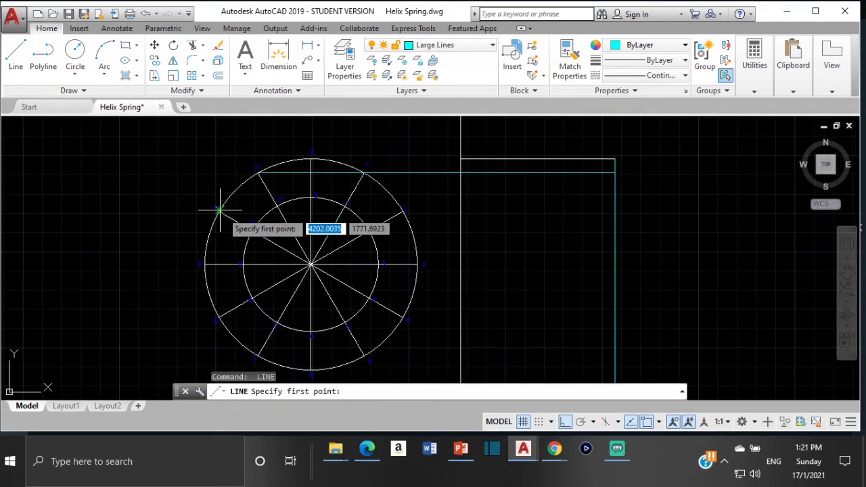
pyautogui.click(219, 209)
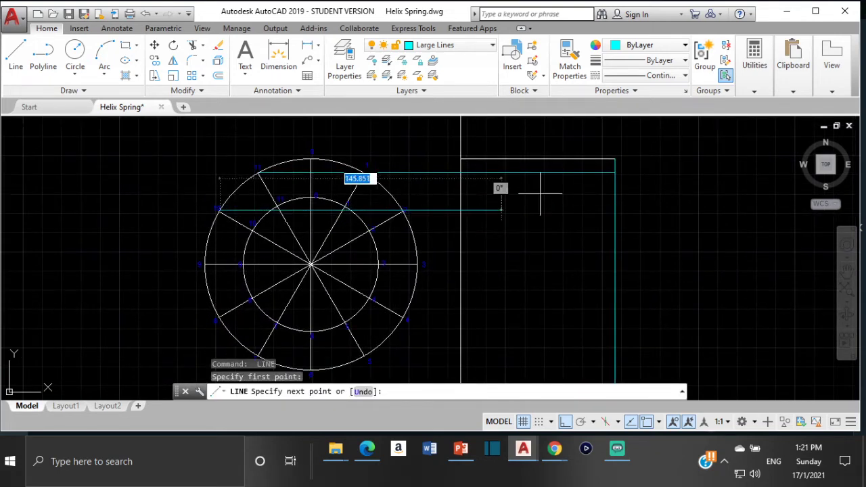
pyautogui.click(612, 211)
pyautogui.press('Return')
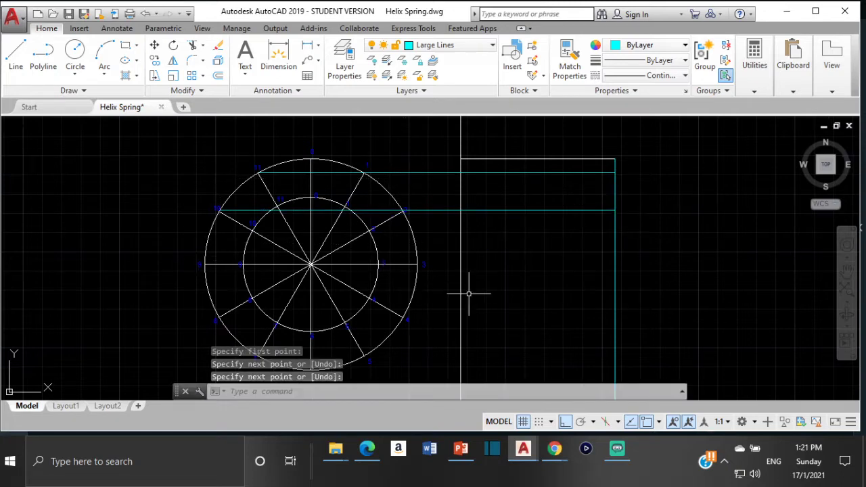
# - Draw a horizontal line from the circle's right point across to the rectangle's right edge
pyautogui.press('Return')
pyautogui.click(417, 264)
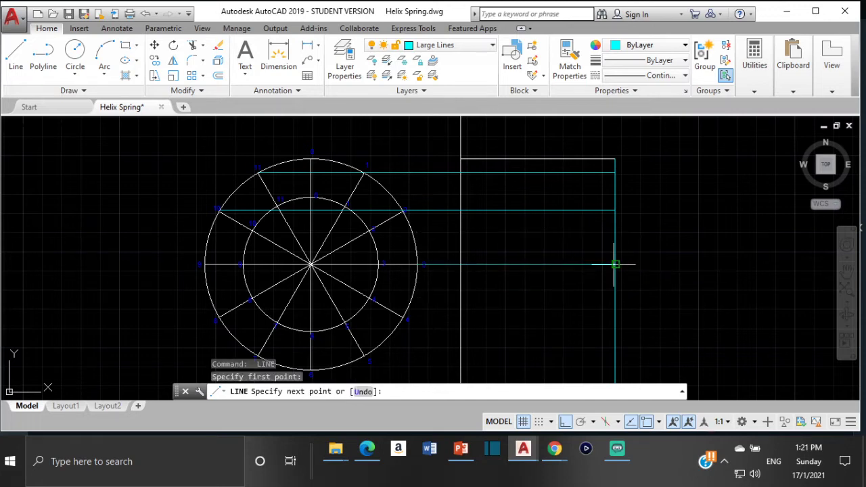
pyautogui.click(614, 264)
pyautogui.press('Return')
pyautogui.moveTo(533, 306); pyautogui.dragTo(549, 246, button='middle')
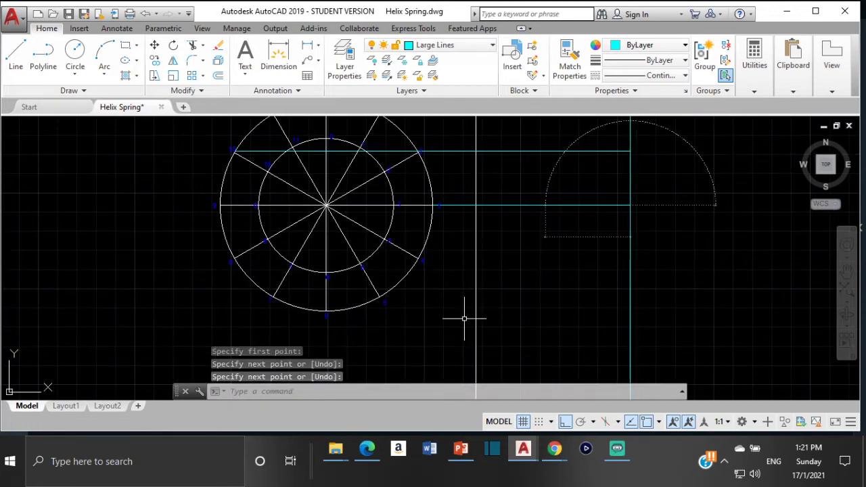
# - Project division point 8 horizontally across to the rectangle's right edge
pyautogui.press('Return')
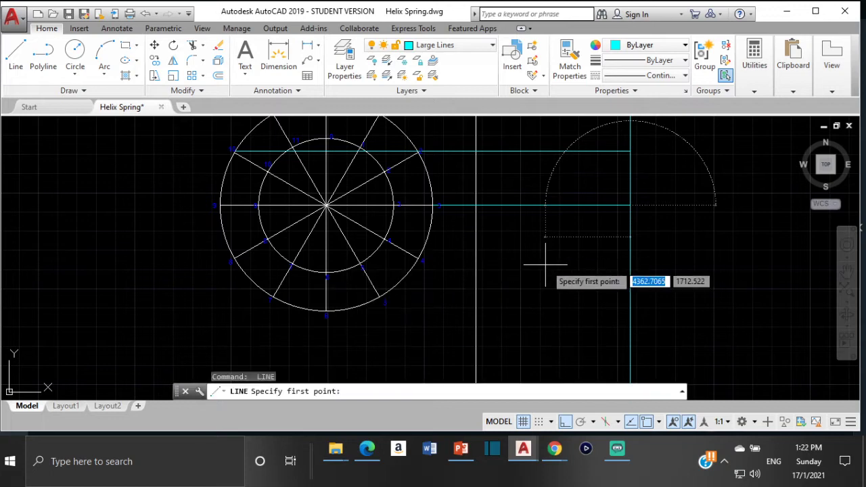
pyautogui.press('Escape')
pyautogui.press('Escape')
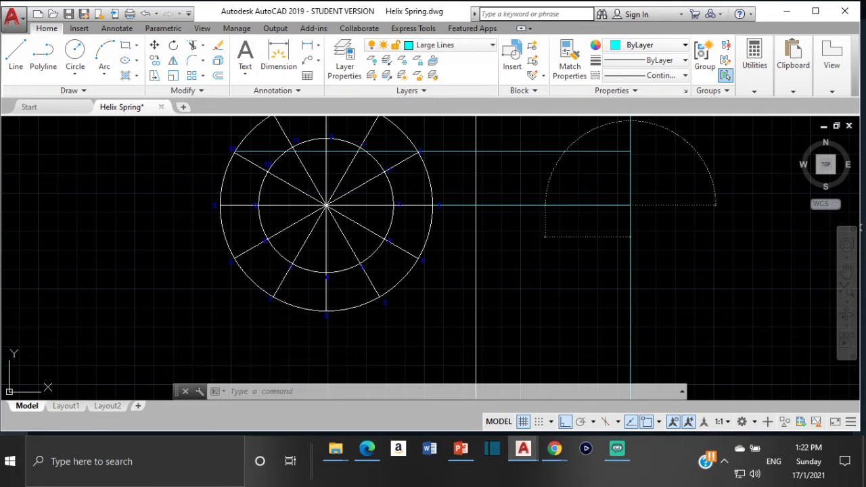
pyautogui.press('Escape')
pyautogui.press('Escape')
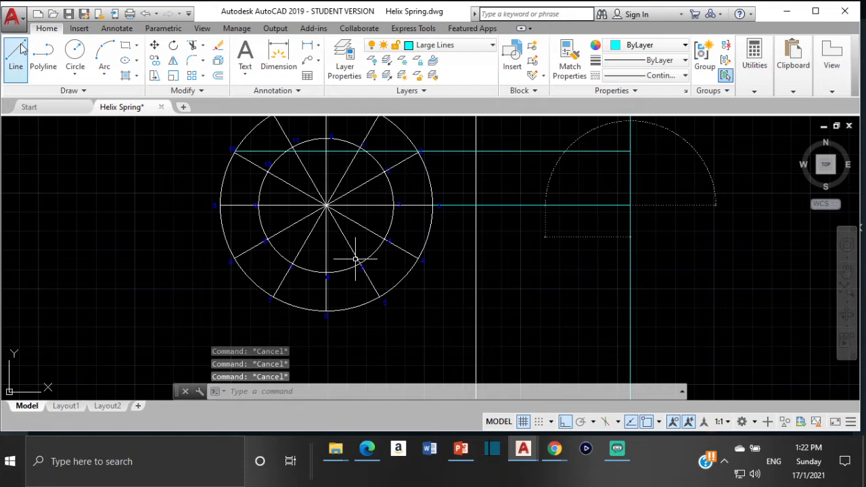
pyautogui.write('l')
pyautogui.press('Return')
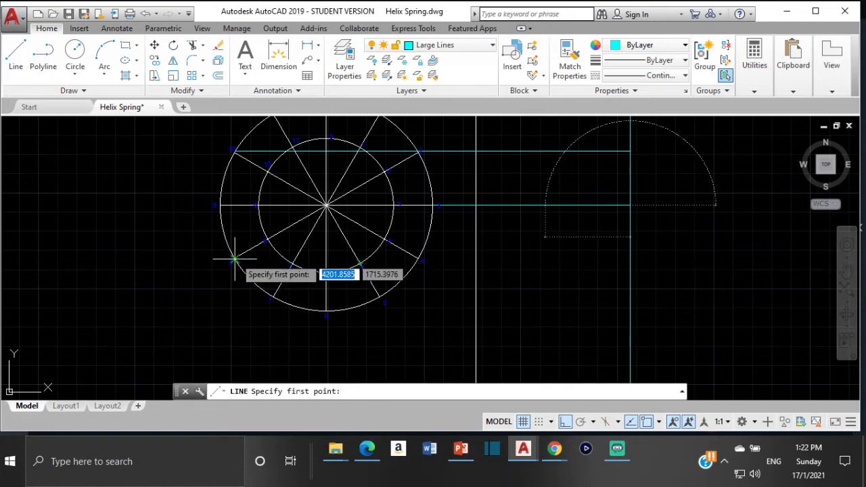
pyautogui.scroll(4, 235, 259)
pyautogui.click(229, 257)
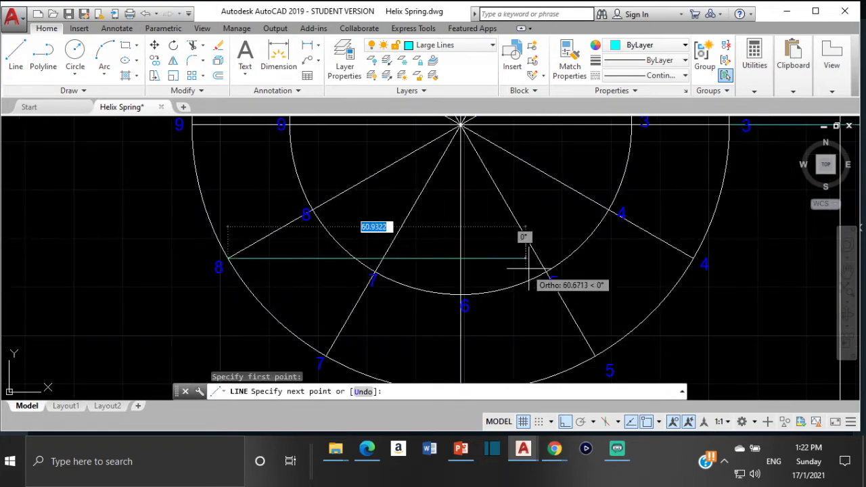
pyautogui.scroll(-5, 527, 269)
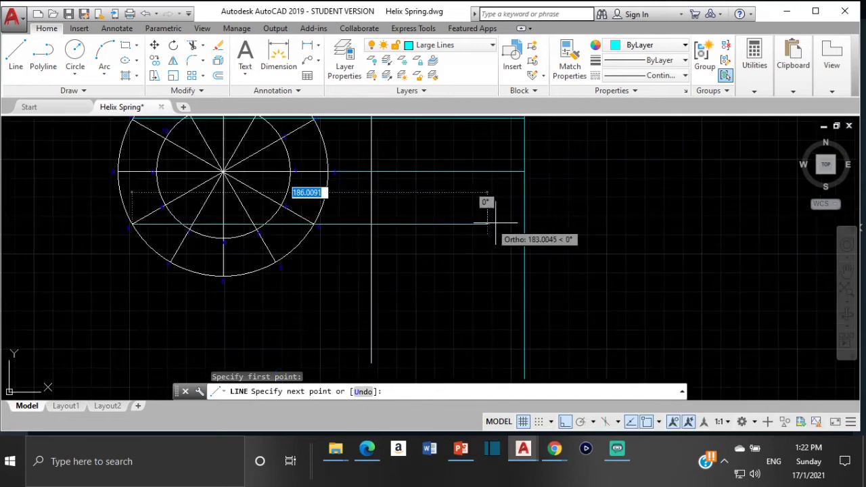
pyautogui.click(518, 223)
pyautogui.press('Return')
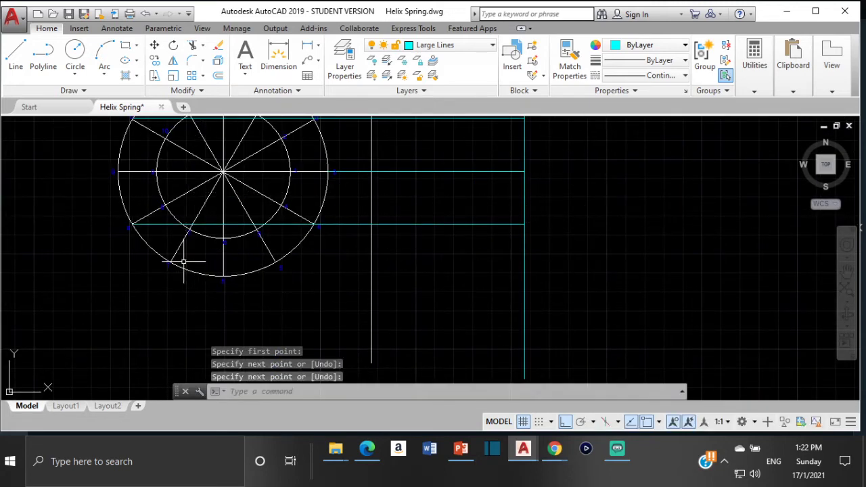
# - Project division point 7 horizontally across to the rectangle's right edge
pyautogui.scroll(3, 167, 274)
pyautogui.press('Return')
pyautogui.scroll(2, 162, 251)
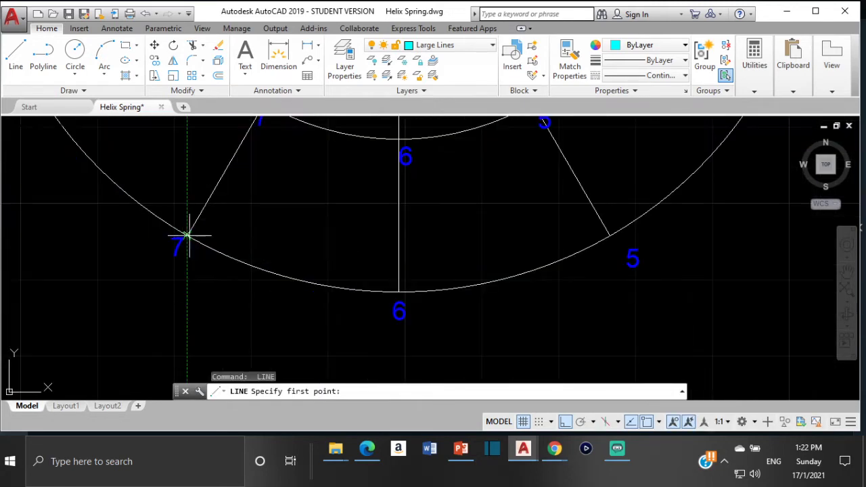
pyautogui.click(189, 236)
pyautogui.press('Escape')
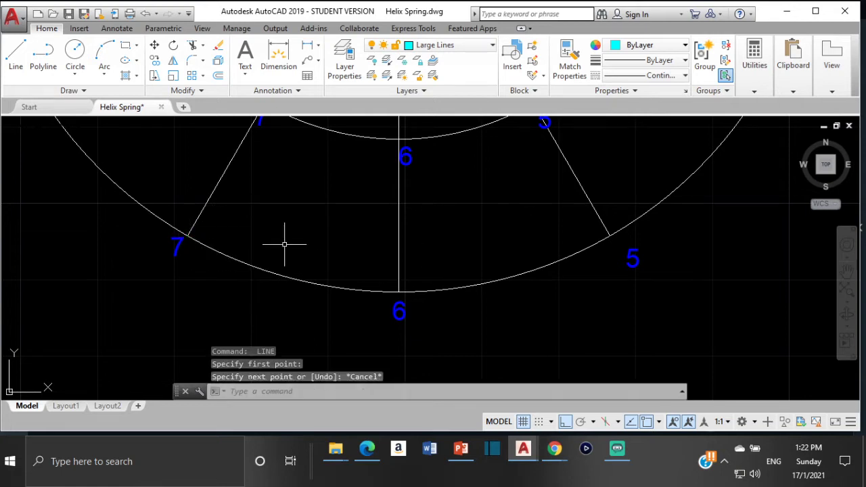
pyautogui.press('Return')
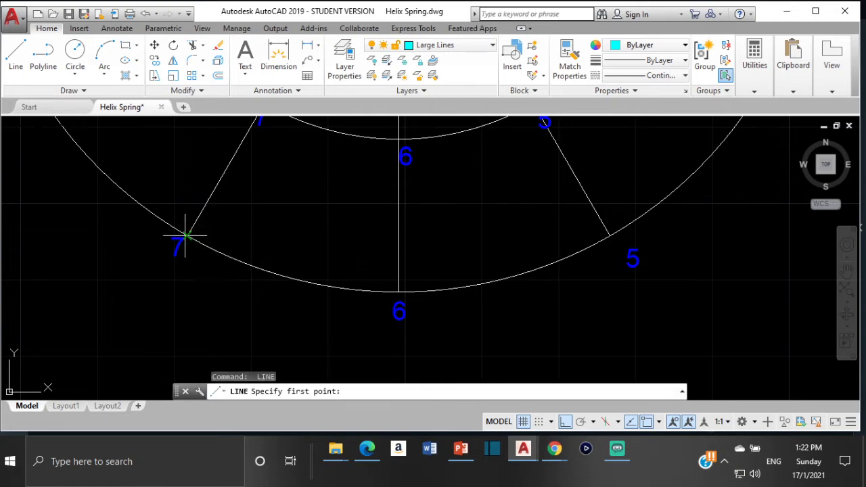
pyautogui.click(193, 236)
pyautogui.scroll(-2, 193, 237)
pyautogui.moveTo(364, 238)
pyautogui.mouseDown(button='middle')
pyautogui.moveTo(449, 238)
pyautogui.moveTo(321, 238)
pyautogui.mouseUp(button='middle')
pyautogui.scroll(2, 559, 244)
pyautogui.scroll(1, 653, 249)
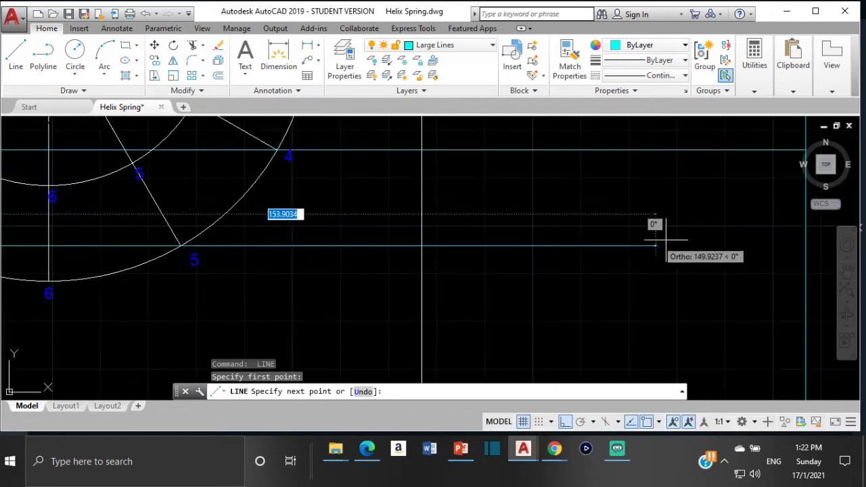
pyautogui.scroll(-4, 780, 258)
pyautogui.moveTo(780, 258); pyautogui.dragTo(573, 305, button='middle')
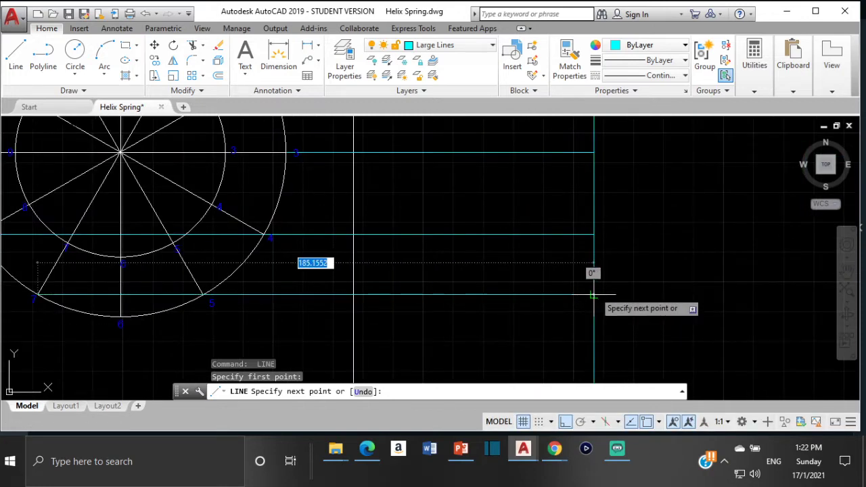
pyautogui.click(594, 294)
pyautogui.press('Return')
pyautogui.press('Return')
# - Start a line at bottom point 6, then cancel it
pyautogui.scroll(3, 98, 333)
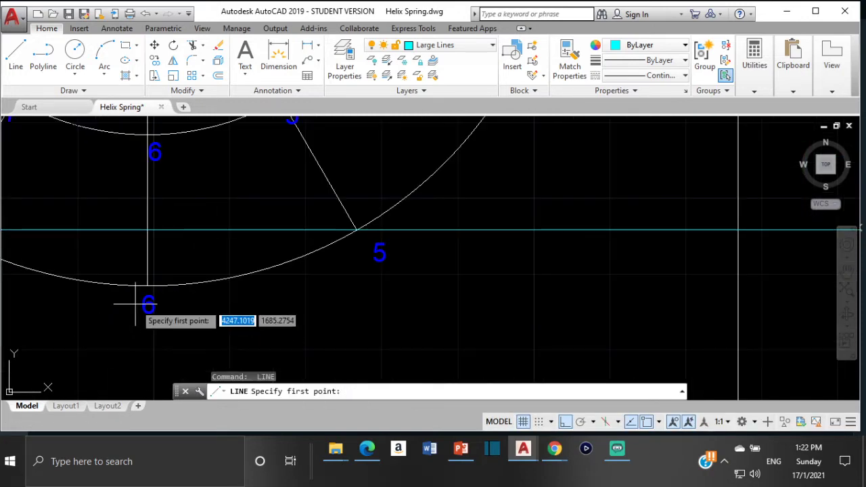
pyautogui.click(150, 285)
pyautogui.scroll(-3, 158, 286)
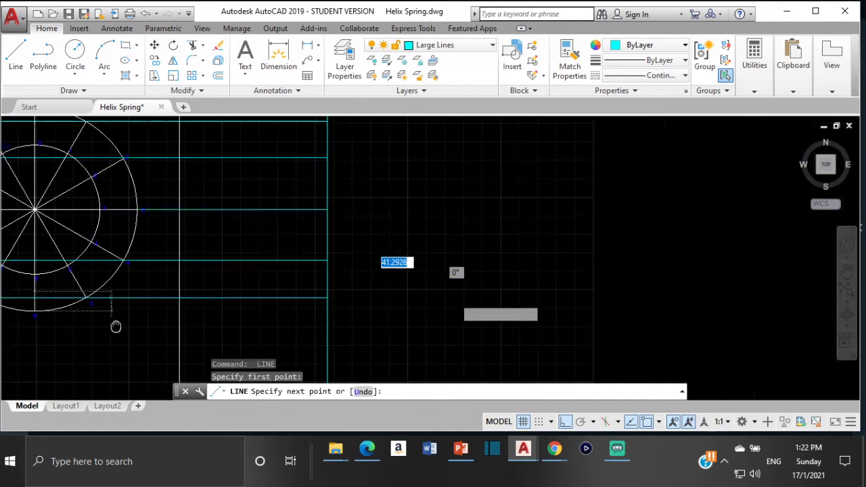
pyautogui.press('Escape')
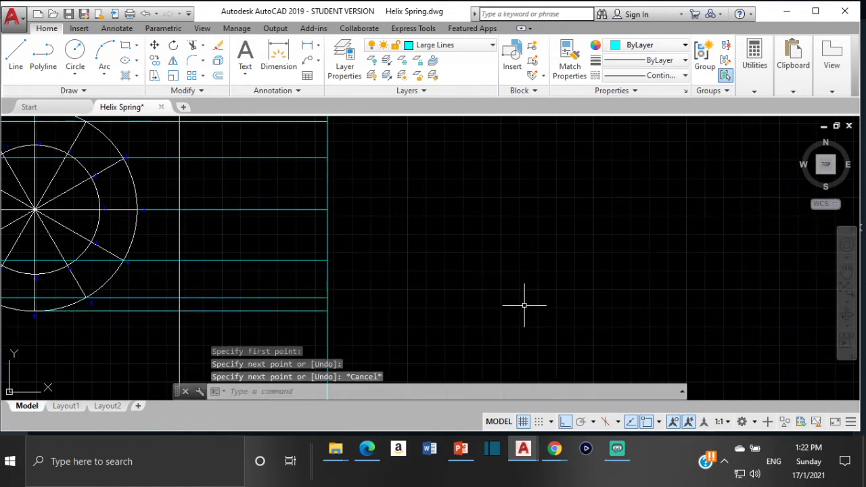
# - Move the rectangle's right-hand edge line onto the Large Lines layer
pyautogui.press('Return')
pyautogui.press('Return')
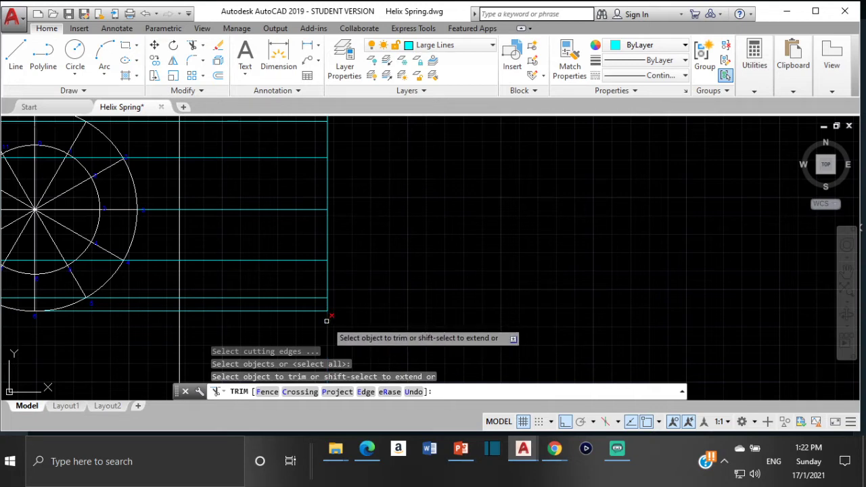
pyautogui.press('Escape')
pyautogui.click(326, 283)
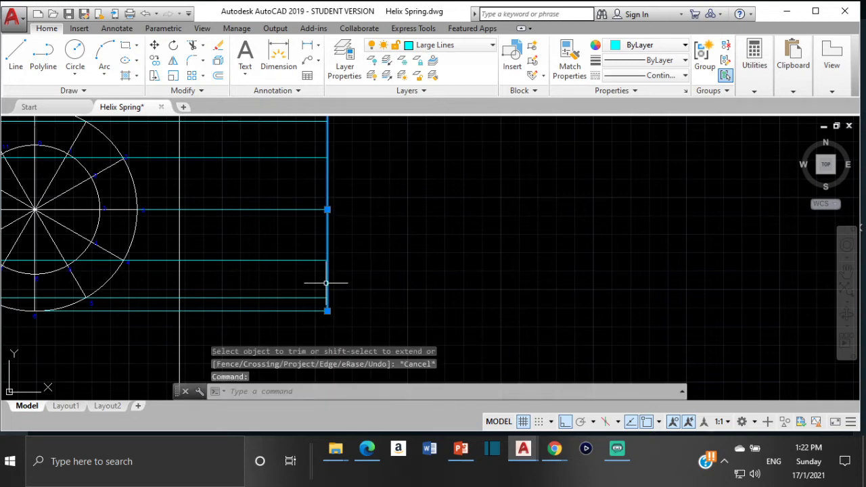
pyautogui.click(454, 44)
pyautogui.click(430, 65)
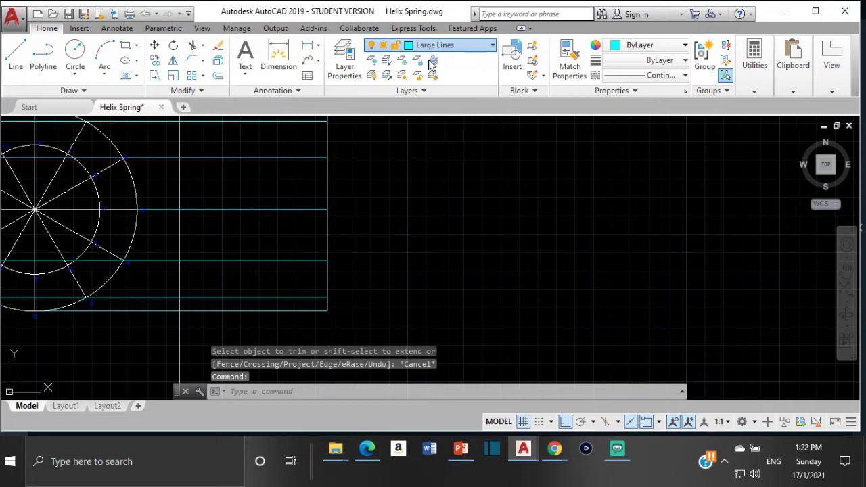
pyautogui.press('Escape')
# - Trim the vertical line's overhang below the rectangle, using all objects as cutting edges
pyautogui.scroll(-2, 406, 196)
pyautogui.moveTo(390, 203); pyautogui.dragTo(409, 203, button='middle')
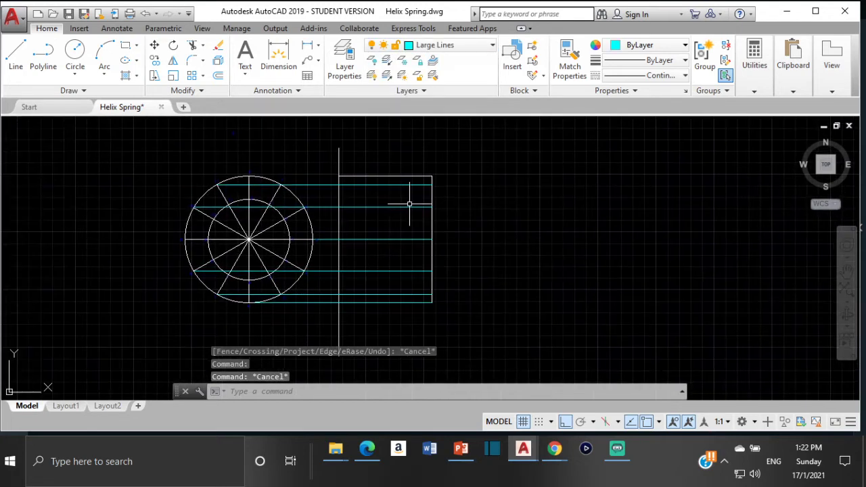
pyautogui.press('Return')
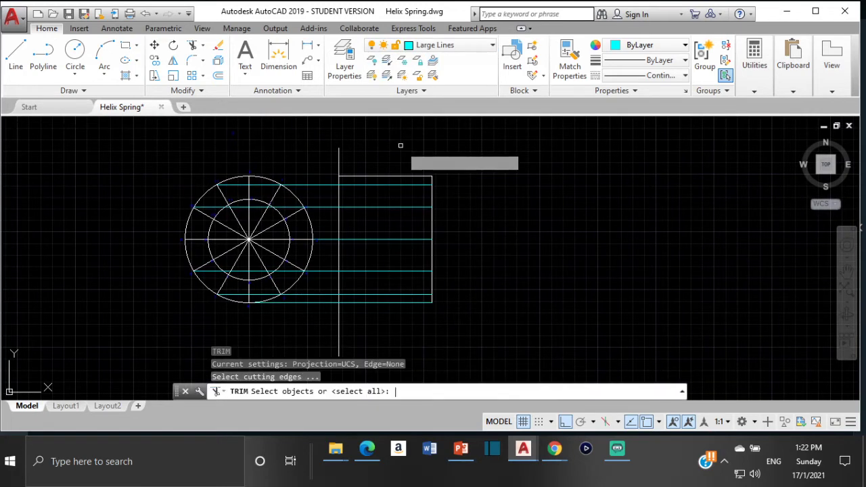
pyautogui.press('Return')
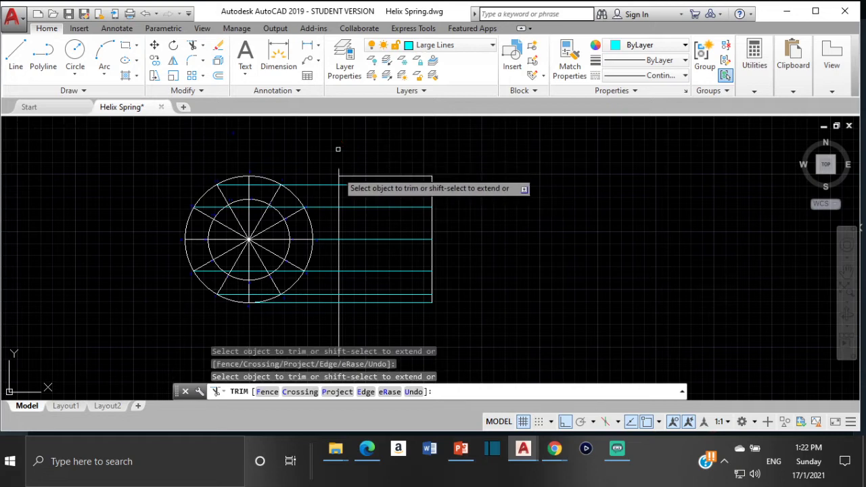
pyautogui.click(338, 324)
pyautogui.press('Escape')
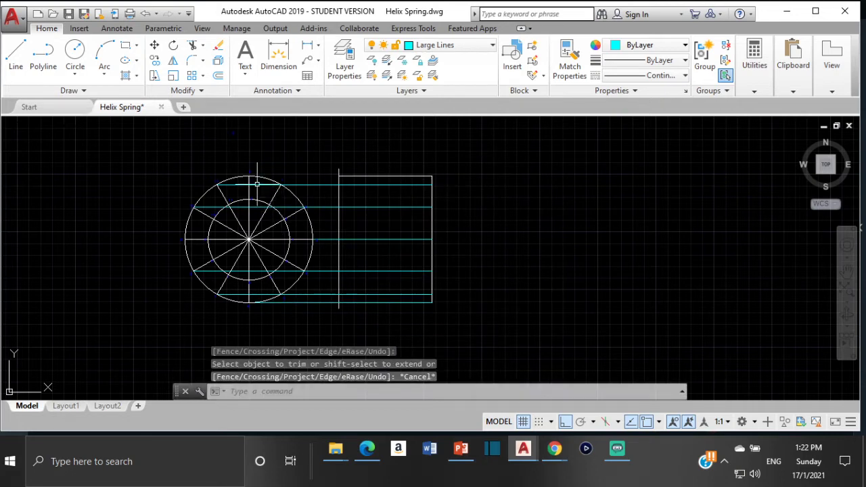
pyautogui.press('Return')
pyautogui.scroll(4, 248, 165)
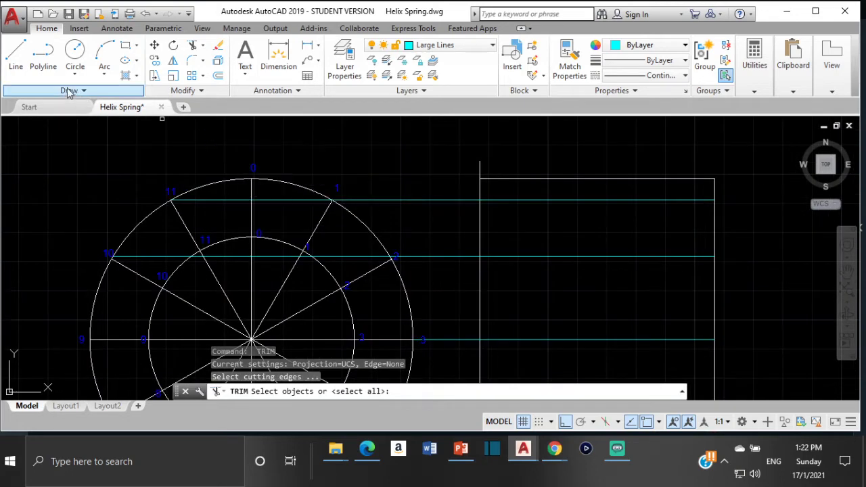
# - Draw a horizontal line from point 0 atop the outer circle to the rectangle's left vertical line
pyautogui.click(15, 54)
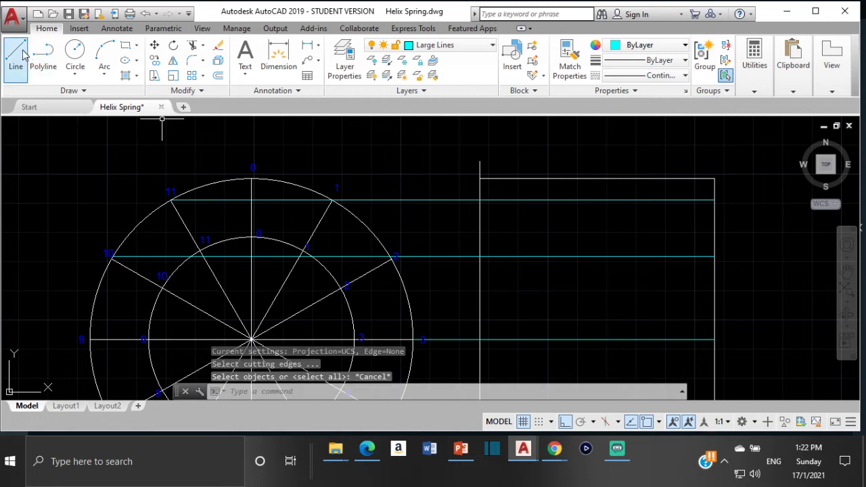
pyautogui.click(251, 163)
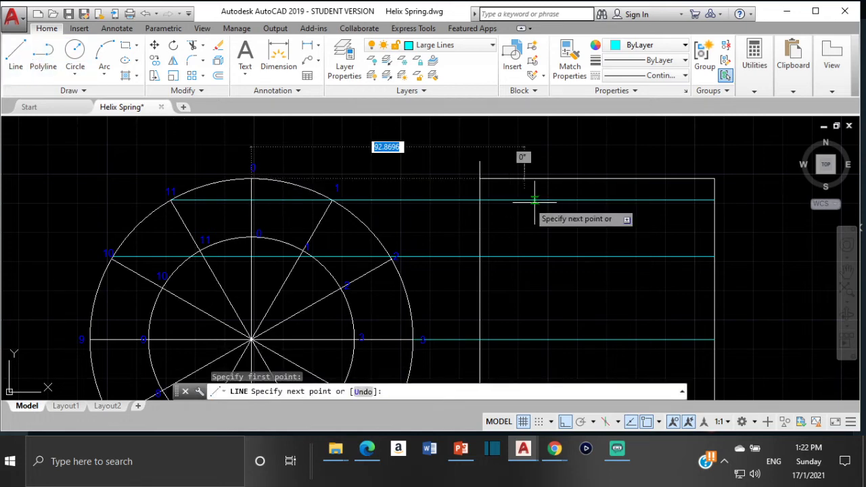
pyautogui.click(478, 174)
pyautogui.press('Escape')
pyautogui.scroll(-2, 602, 201)
pyautogui.scroll(-2, 638, 247)
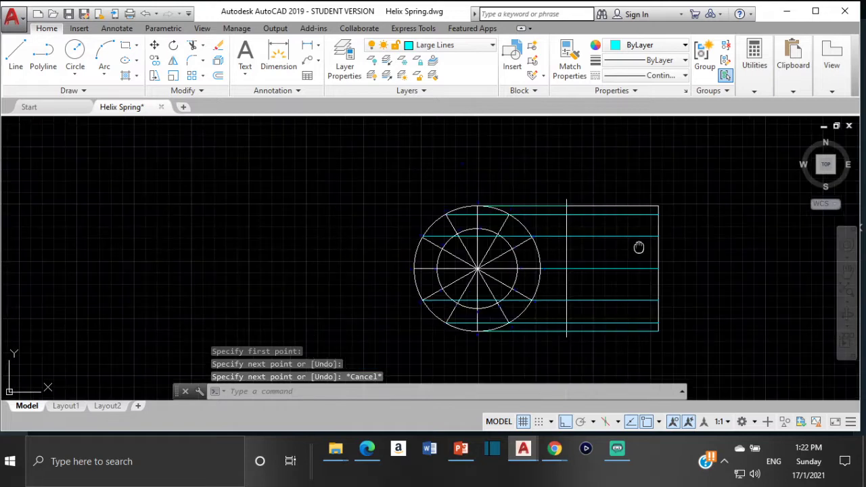
pyautogui.scroll(2, 615, 338)
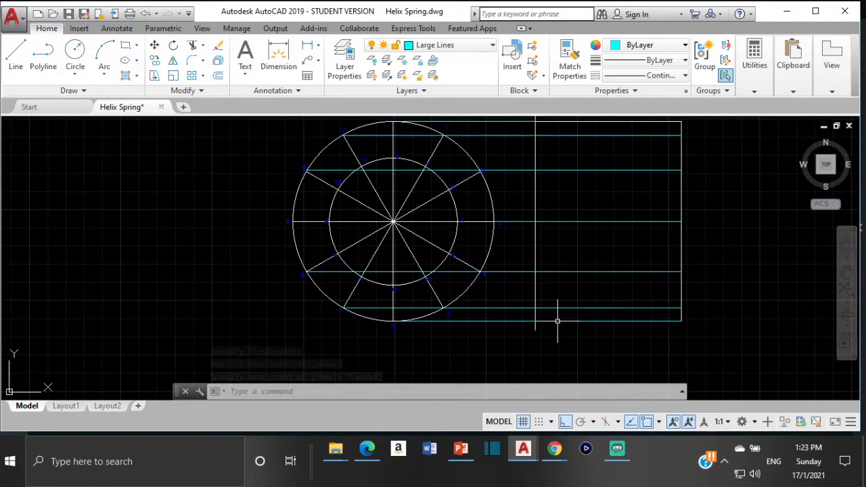
pyautogui.moveTo(551, 231); pyautogui.dragTo(575, 284, button='middle')
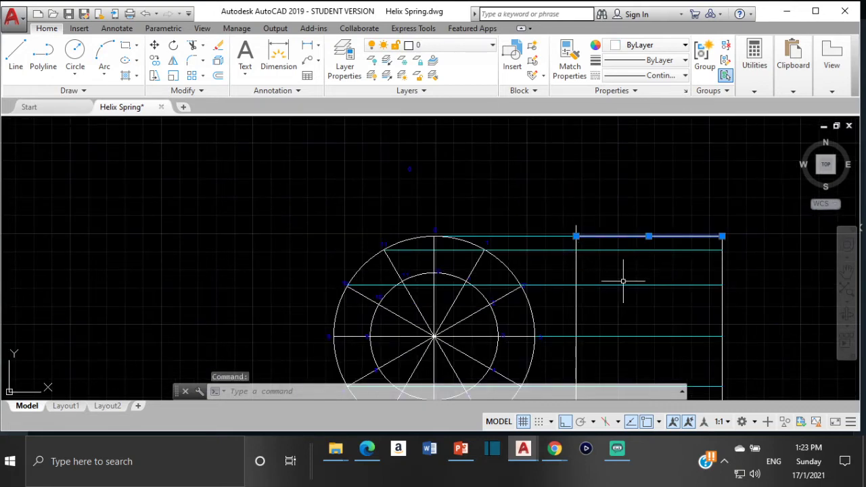
pyautogui.press('Escape')
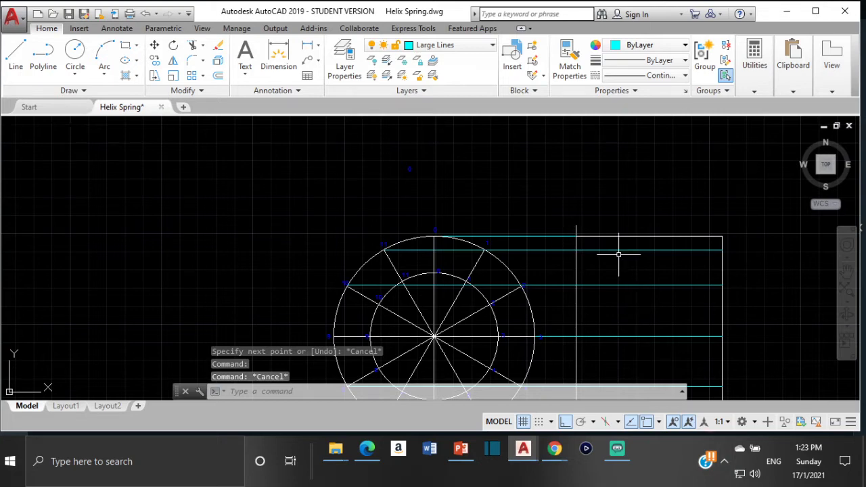
pyautogui.scroll(-3, 617, 254)
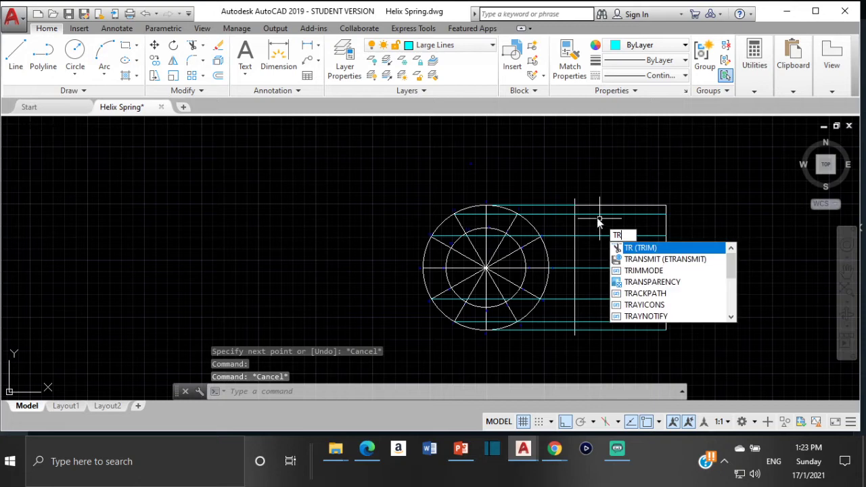
# - Start and abandon a trim, then zoom and pan to bring the rectangle's top edge into view
pyautogui.press('Return')
pyautogui.press('Return')
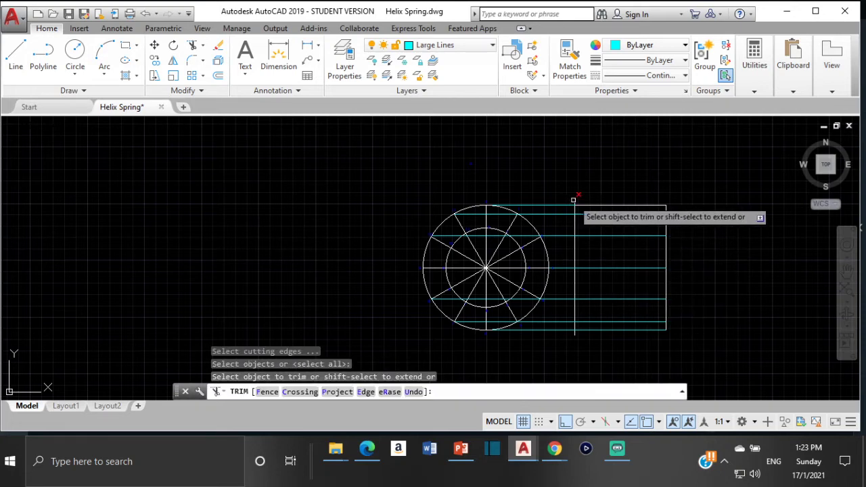
pyautogui.scroll(5, 572, 203)
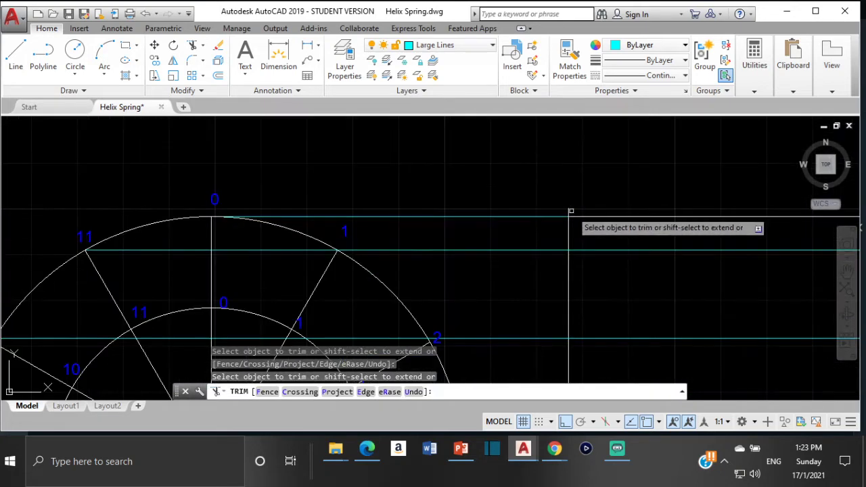
pyautogui.scroll(-2, 570, 211)
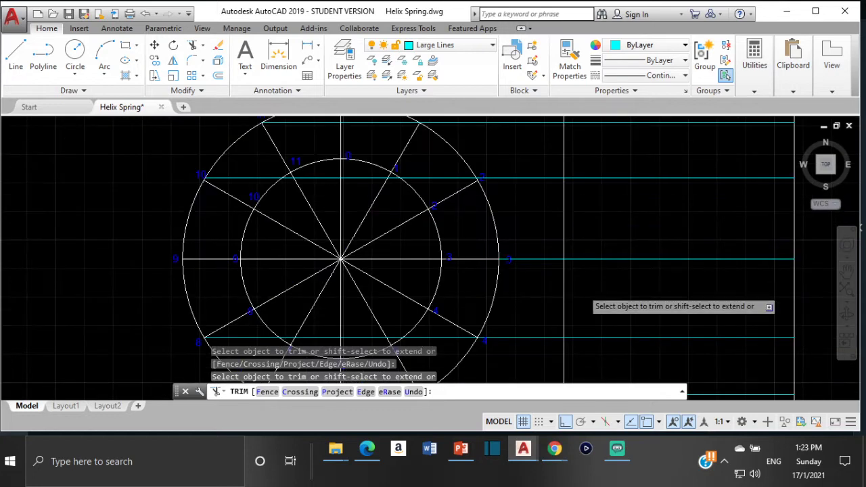
pyautogui.scroll(-2, 551, 232)
pyautogui.scroll(4, 535, 242)
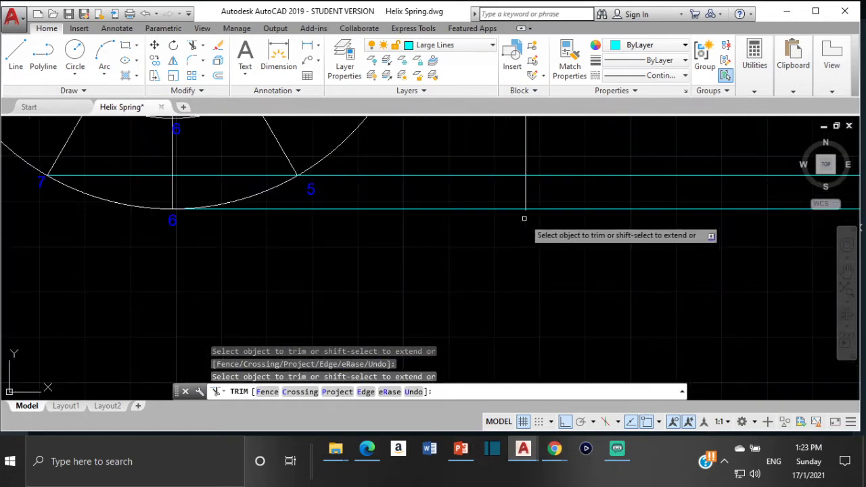
pyautogui.scroll(3, 523, 221)
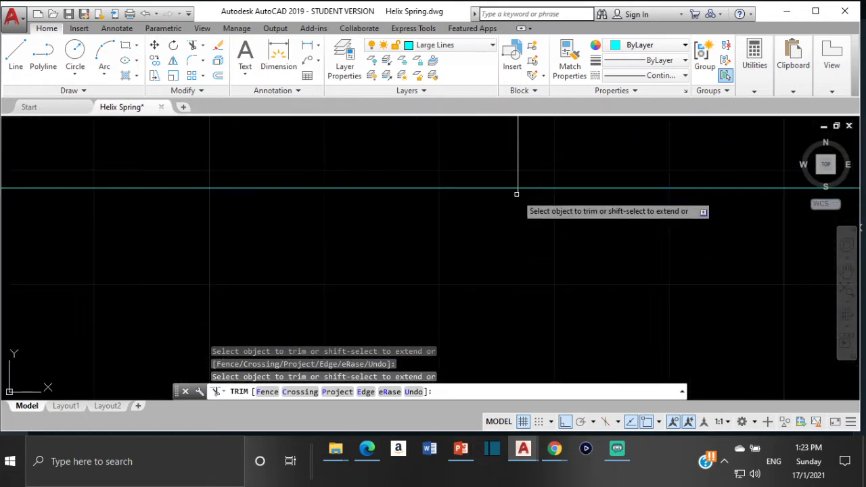
pyautogui.scroll(-5, 516, 191)
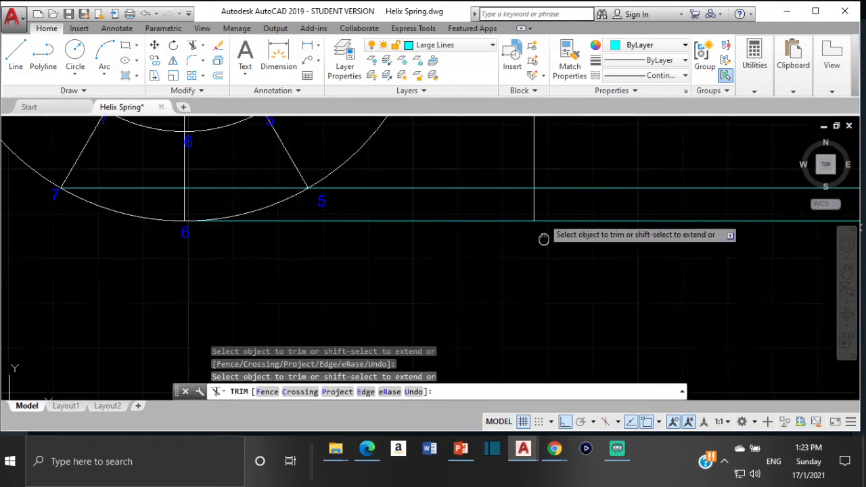
pyautogui.press('Escape')
pyautogui.scroll(-4, 624, 237)
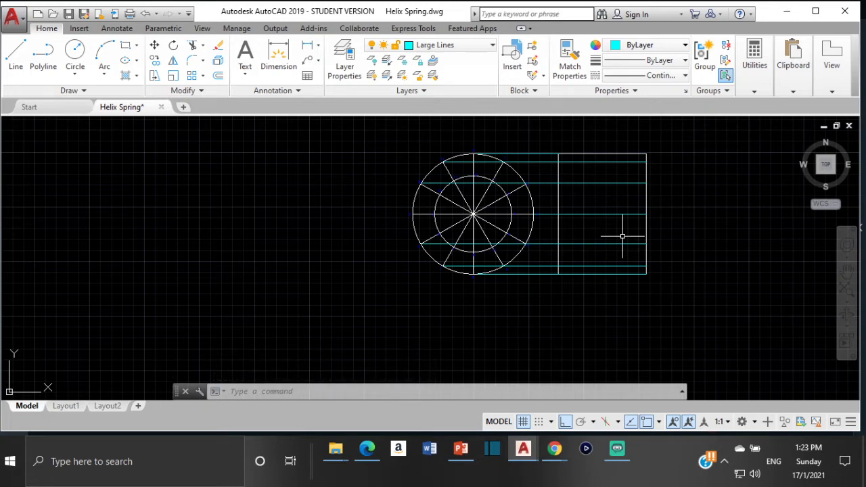
pyautogui.scroll(2, 622, 236)
pyautogui.moveTo(576, 178); pyautogui.dragTo(643, 323, button='middle')
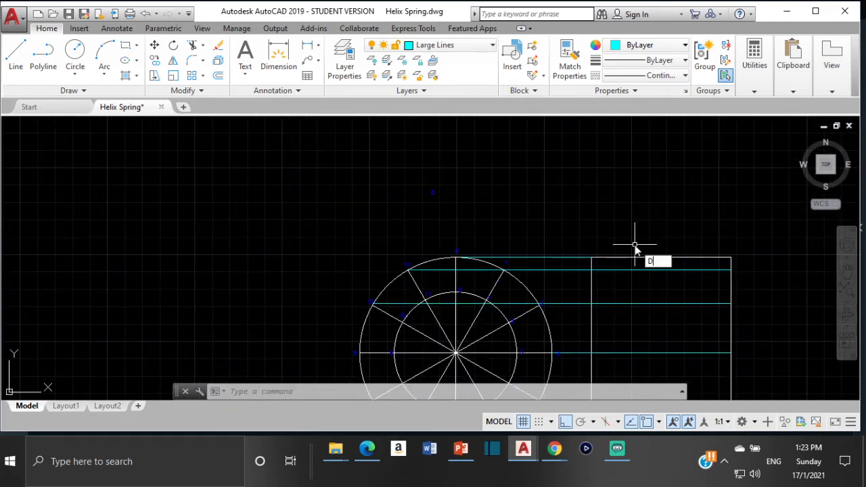
# - Run DIVIDE on the rectangle's top edge, splitting it into 24 equal segments
pyautogui.write('I')
pyautogui.press('Down')
pyautogui.press('Down')
pyautogui.press('Return')
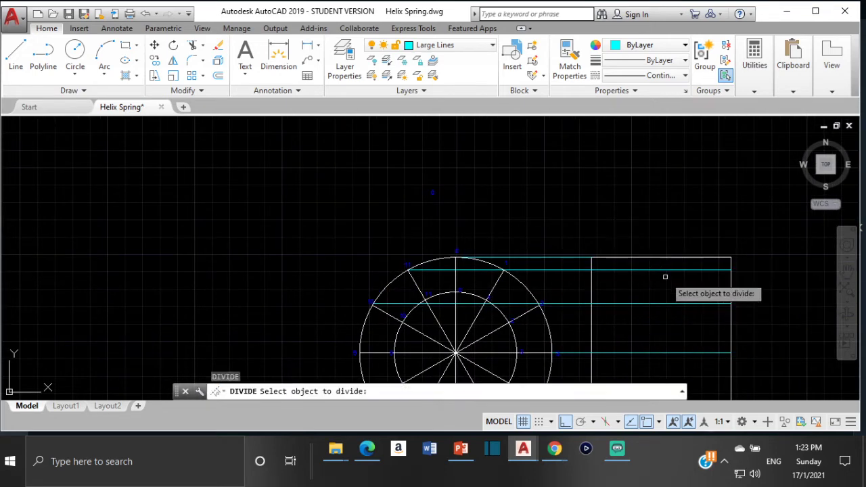
pyautogui.click(649, 257)
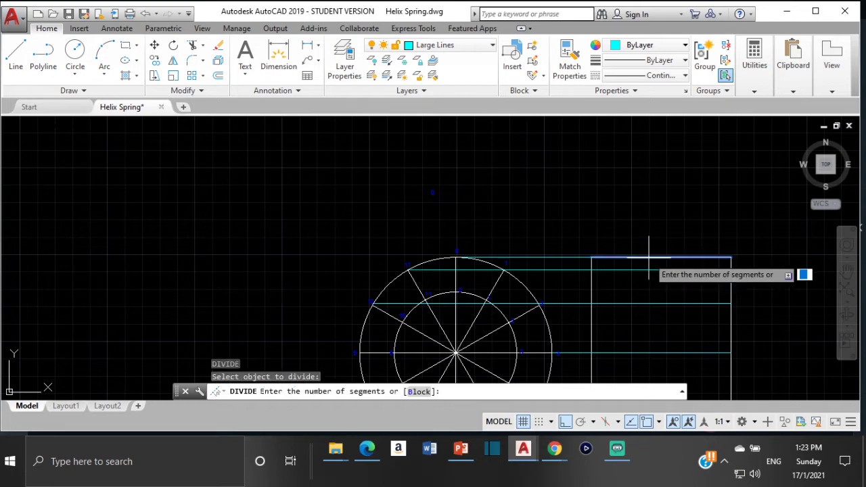
pyautogui.write('24')
pyautogui.press('Return')
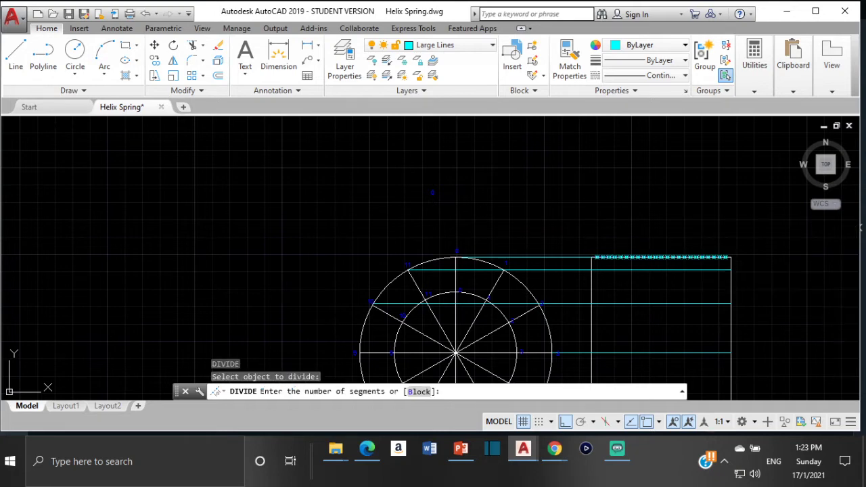
pyautogui.scroll(5, 595, 257)
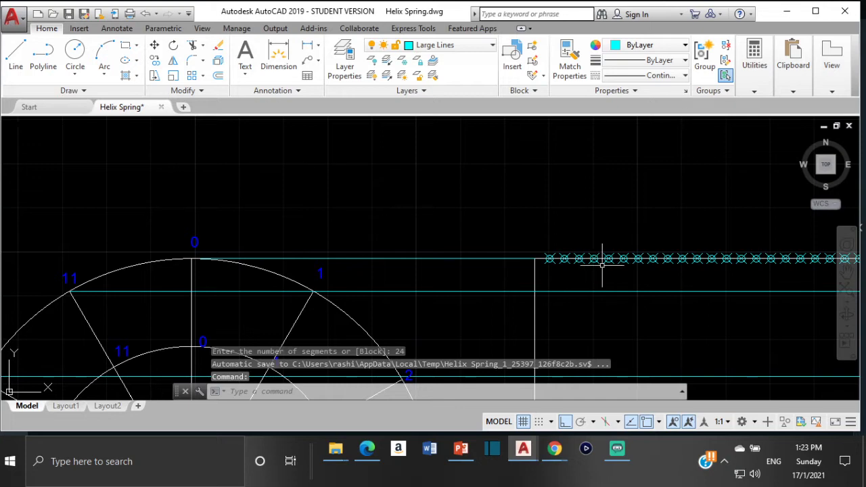
pyautogui.moveTo(603, 270)
pyautogui.mouseDown(button='middle')
pyautogui.moveTo(562, 203)
pyautogui.moveTo(562, 214)
pyautogui.mouseUp(button='middle')
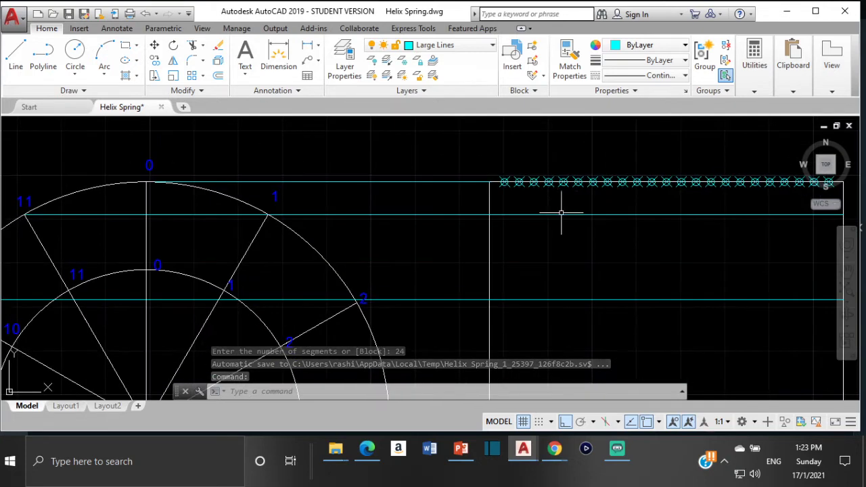
pyautogui.scroll(-2, 589, 260)
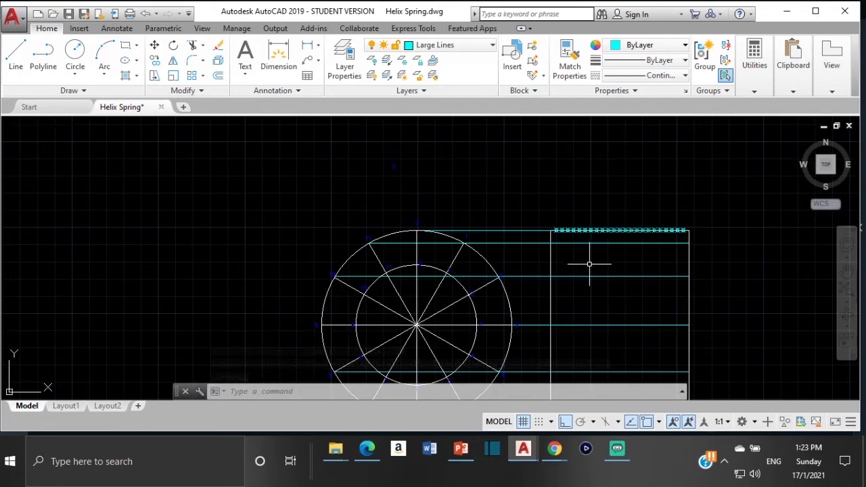
# - Set the point style to circled-cross at size 2 relative to screen via DDPTYPE
pyautogui.moveTo(585, 279)
pyautogui.mouseDown(button='middle')
pyautogui.moveTo(571, 184)
pyautogui.moveTo(524, 206)
pyautogui.mouseUp(button='middle')
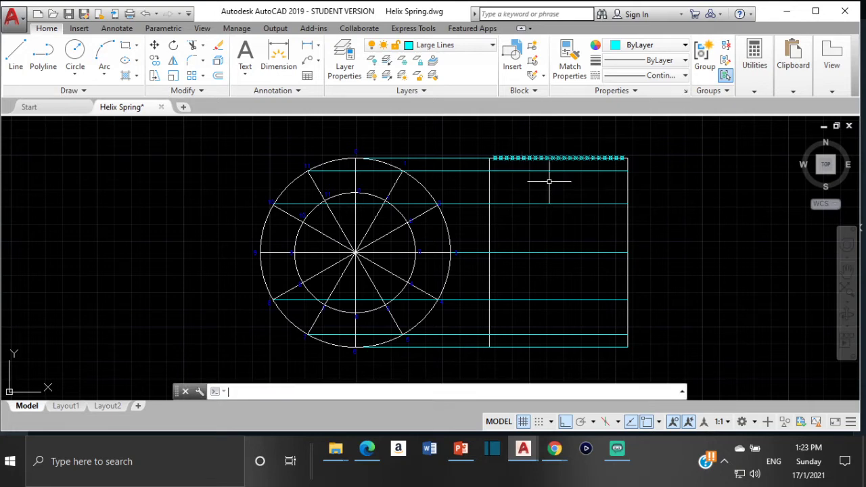
pyautogui.write('ddp')
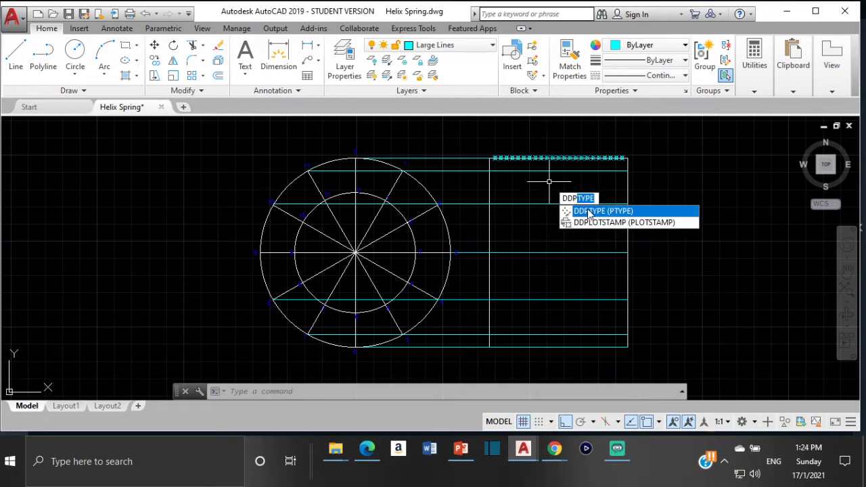
pyautogui.click(586, 211)
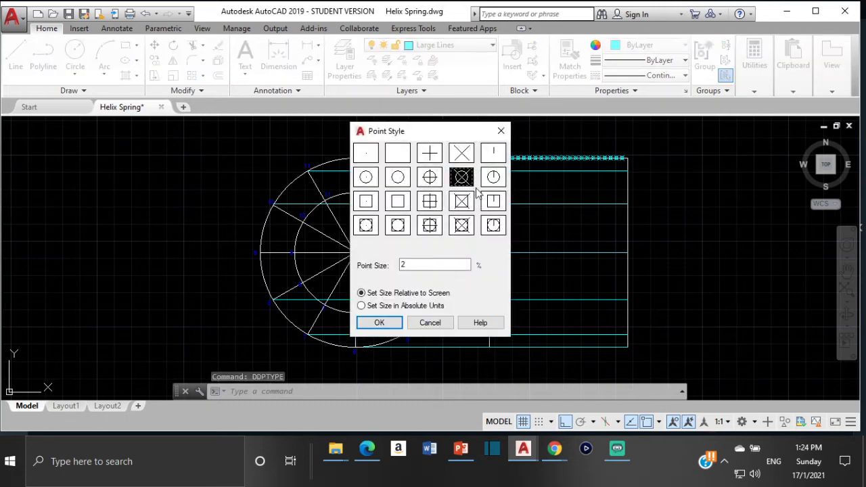
pyautogui.click(396, 322)
pyautogui.scroll(2, 508, 156)
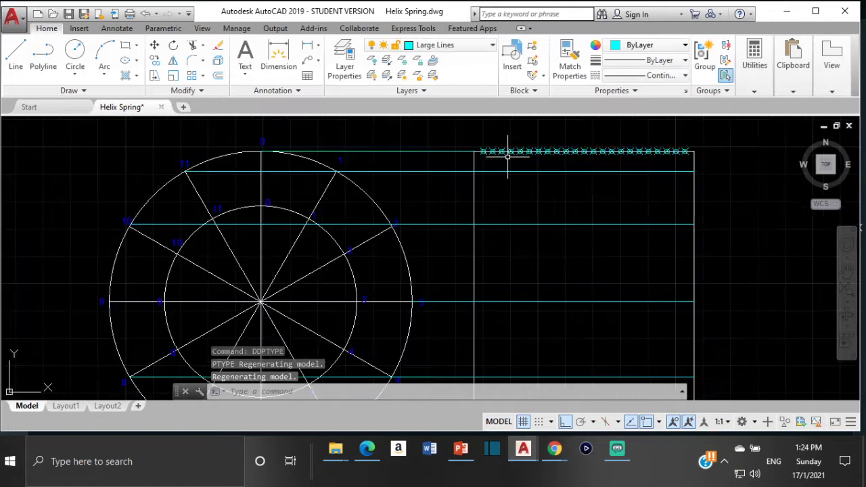
pyautogui.scroll(-2, 514, 180)
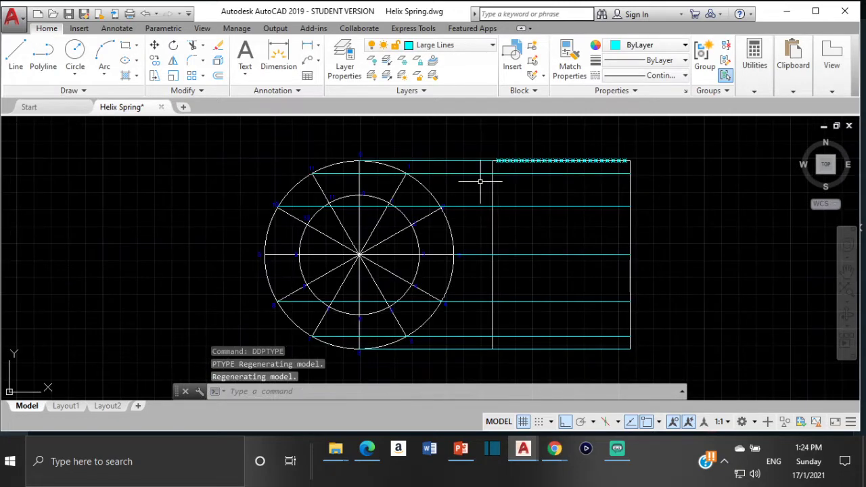
# - Copy the rectangle's left vertical line from its top end onto the first six division points
pyautogui.click(492, 195)
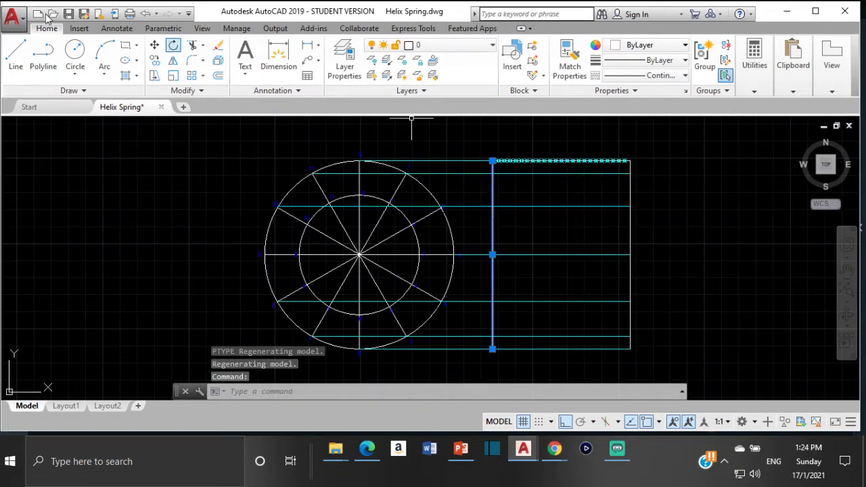
pyautogui.click(155, 59)
pyautogui.scroll(3, 510, 150)
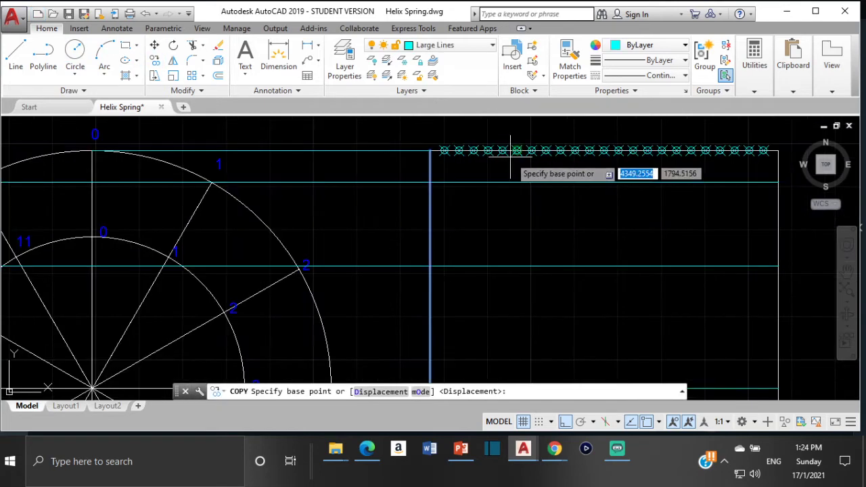
pyautogui.moveTo(510, 150); pyautogui.dragTo(517, 195, button='middle')
pyautogui.scroll(3, 455, 196)
pyautogui.click(451, 211)
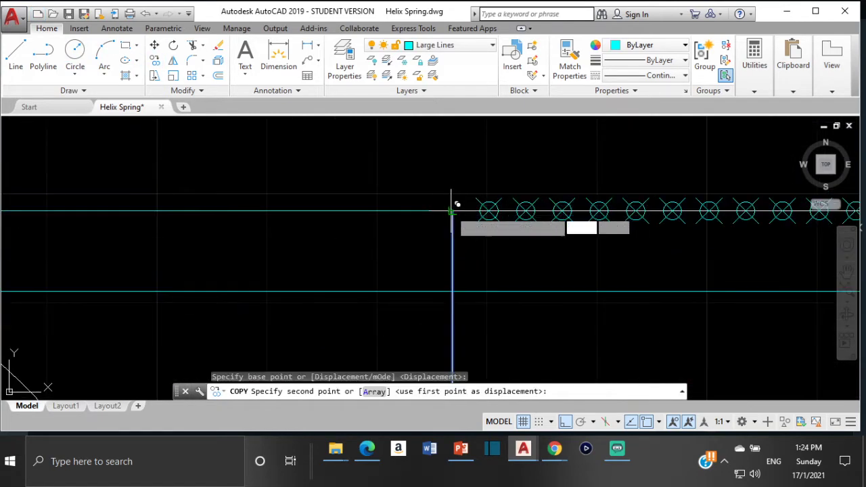
pyautogui.click(489, 211)
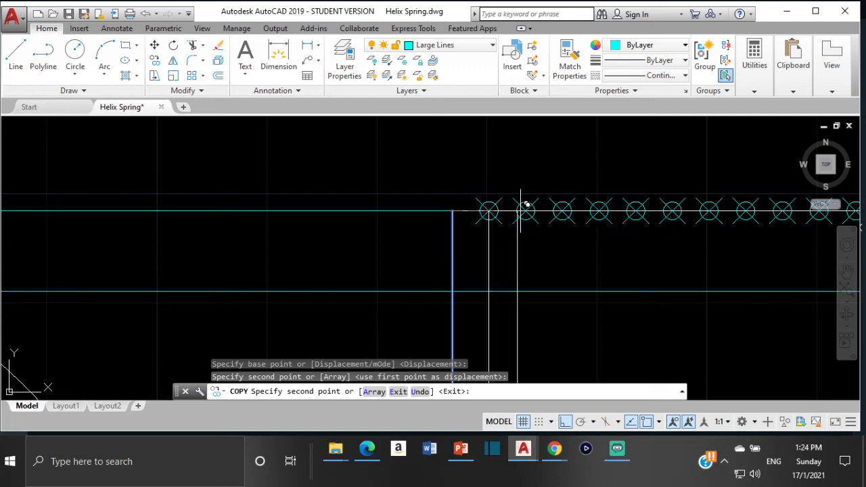
pyautogui.click(526, 211)
pyautogui.click(562, 211)
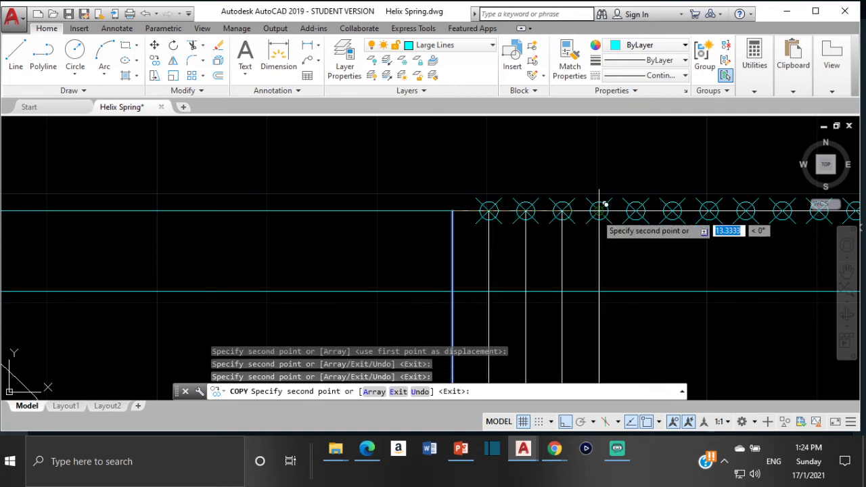
pyautogui.click(599, 211)
pyautogui.click(635, 211)
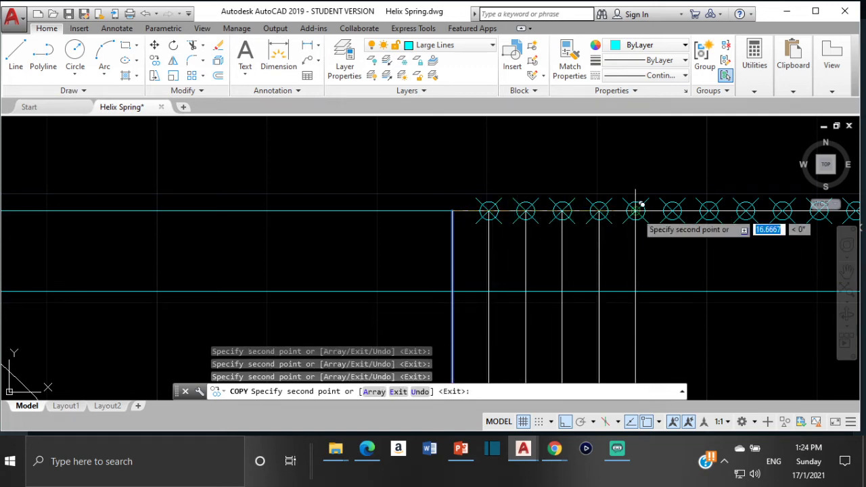
pyautogui.click(672, 211)
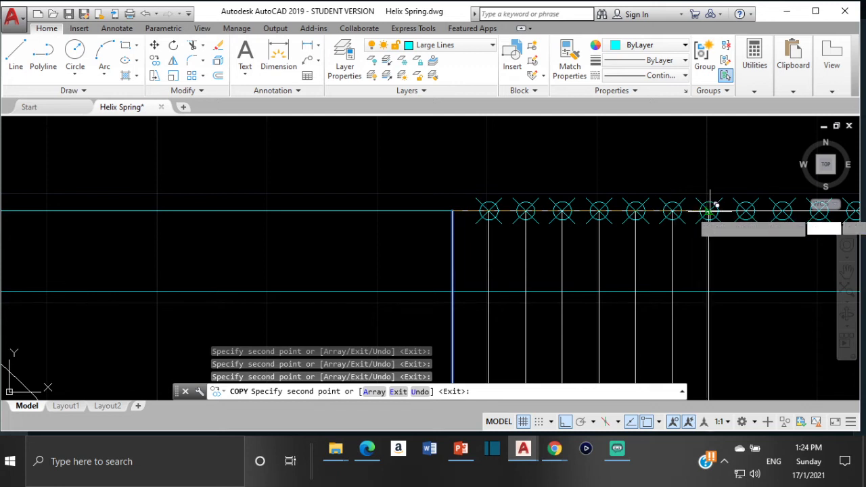
# - Continue copying the vertical line onto the remaining division points along the top edge
pyautogui.moveTo(697, 218)
pyautogui.mouseDown(button='middle')
pyautogui.moveTo(678, 224)
pyautogui.moveTo(622, 193)
pyautogui.mouseUp(button='middle')
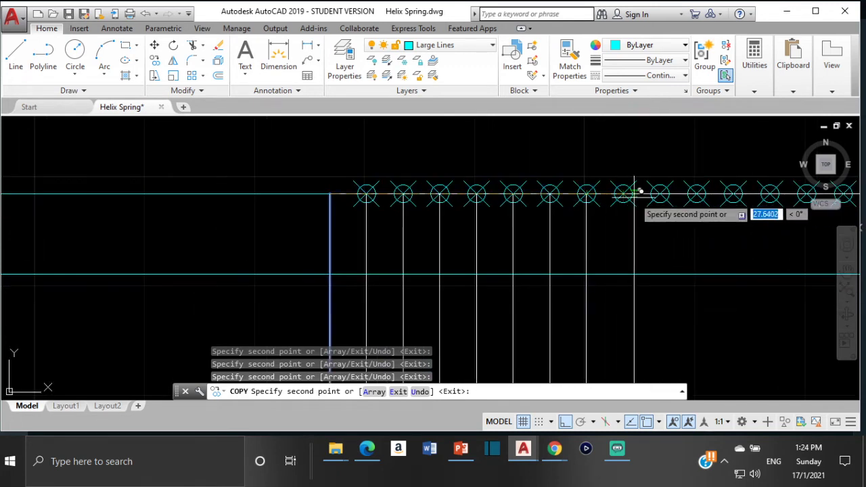
pyautogui.click(661, 193)
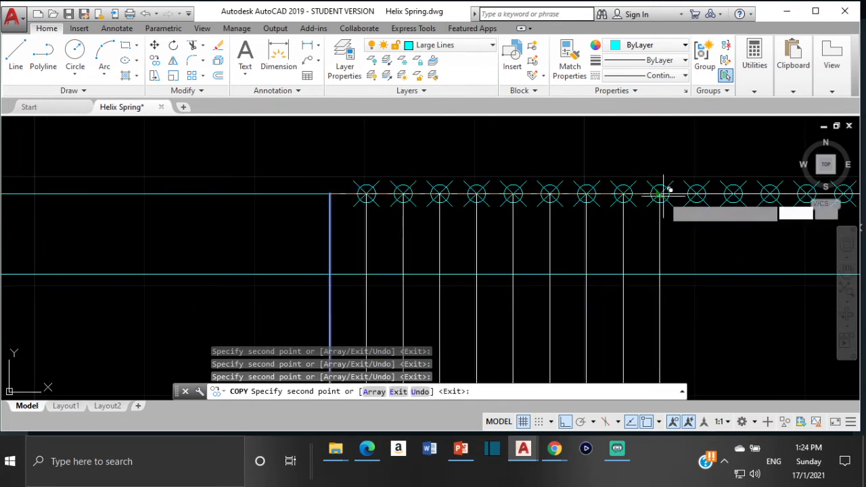
pyautogui.click(696, 194)
pyautogui.scroll(-2, 696, 196)
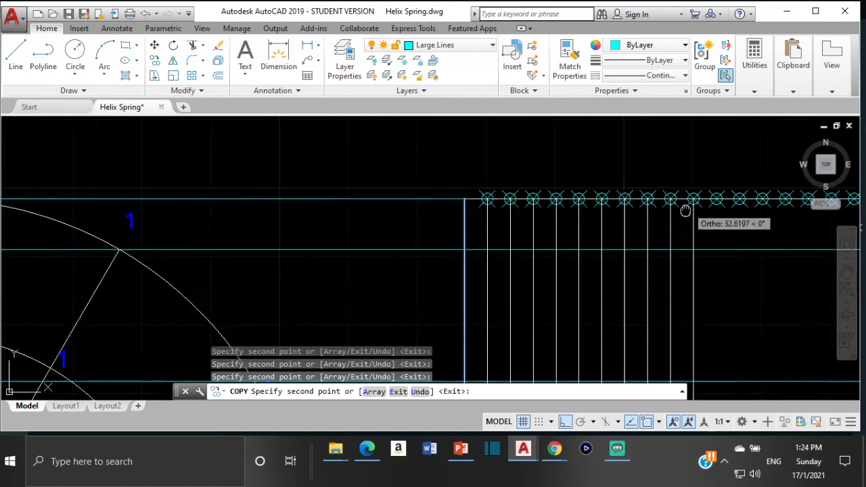
pyautogui.moveTo(692, 199); pyautogui.dragTo(537, 200, button='middle')
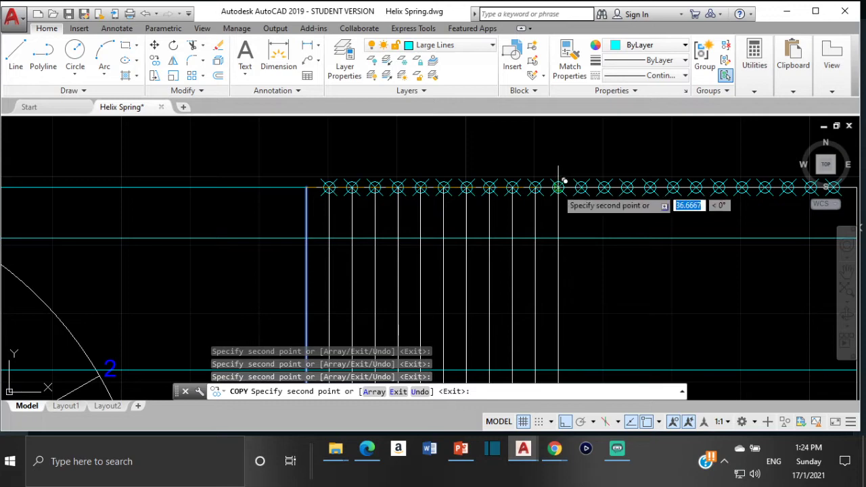
pyautogui.click(558, 188)
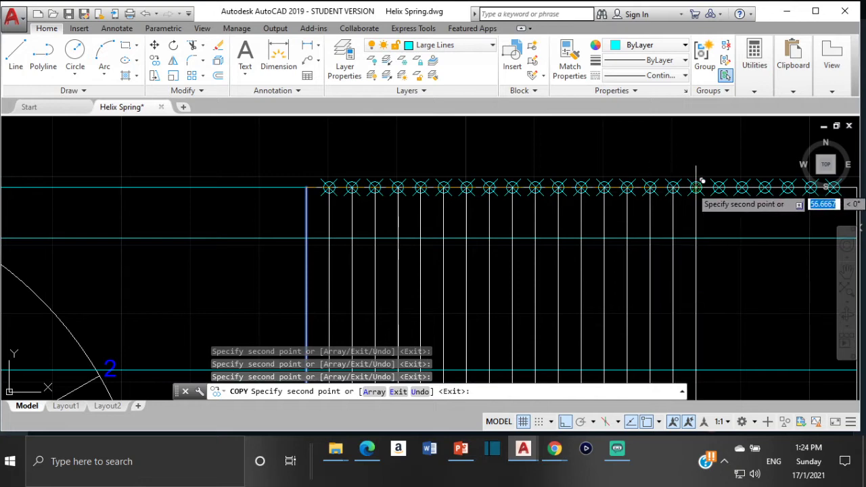
pyautogui.moveTo(687, 202); pyautogui.dragTo(559, 209, button='middle')
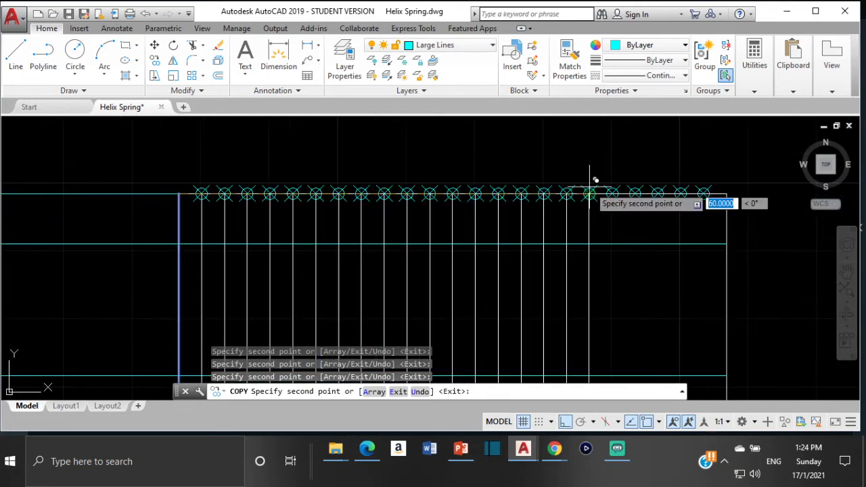
pyautogui.click(612, 194)
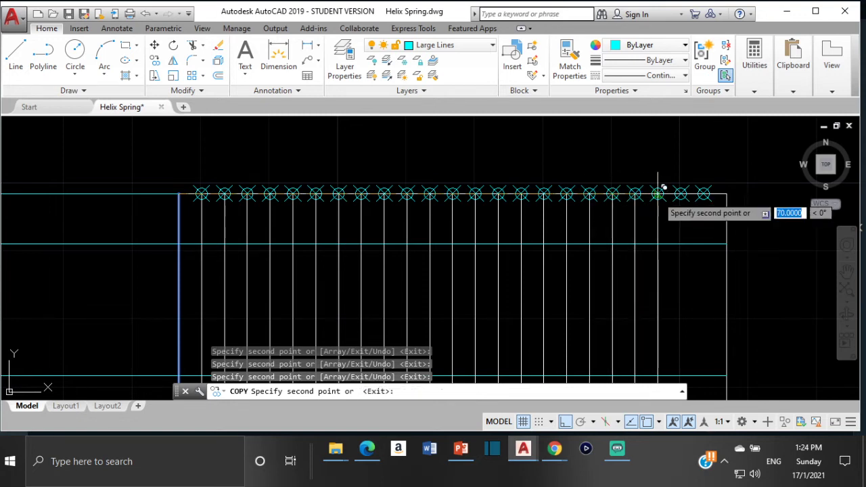
pyautogui.click(657, 194)
pyautogui.click(706, 194)
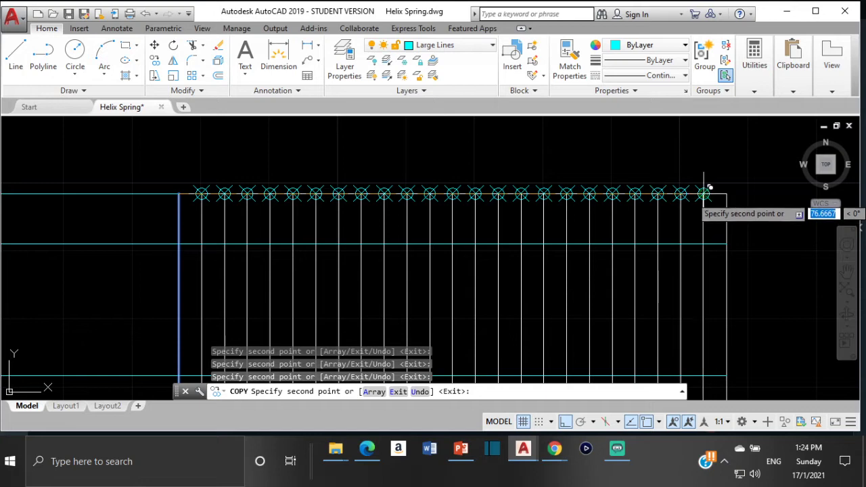
pyautogui.press('Escape')
pyautogui.scroll(-3, 621, 193)
pyautogui.moveTo(548, 239); pyautogui.dragTo(550, 142, button='middle')
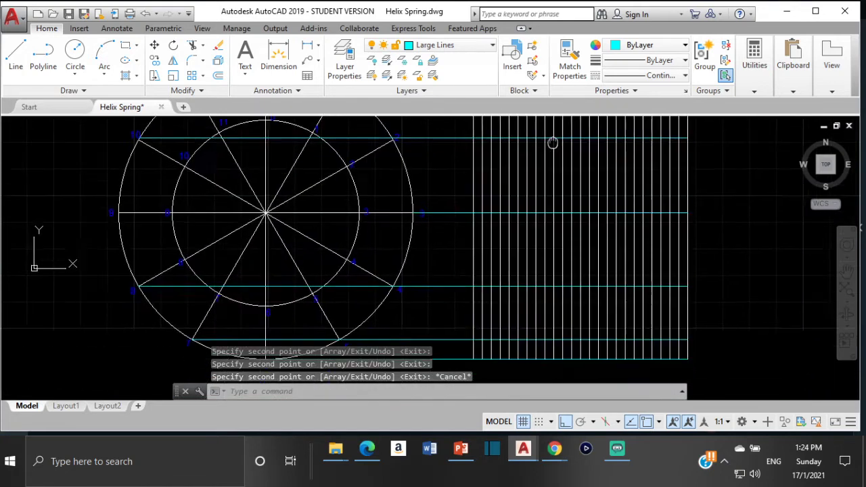
pyautogui.scroll(1, 492, 344)
pyautogui.scroll(-1, 492, 344)
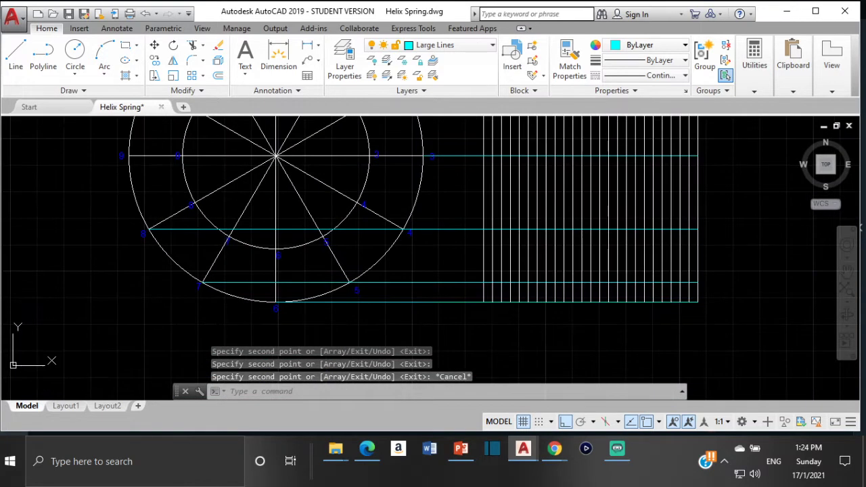
# - Copy the blue 6 label beneath the first eight vertical lines
pyautogui.click(276, 308)
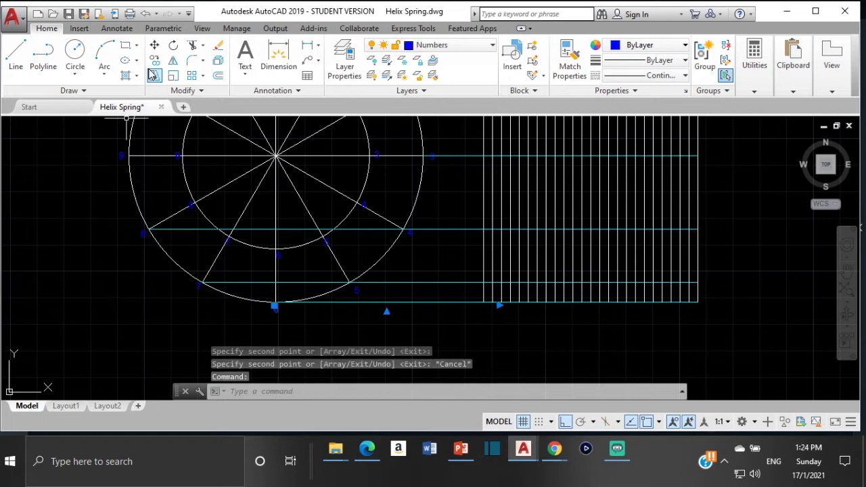
pyautogui.write('co')
pyautogui.press('space')
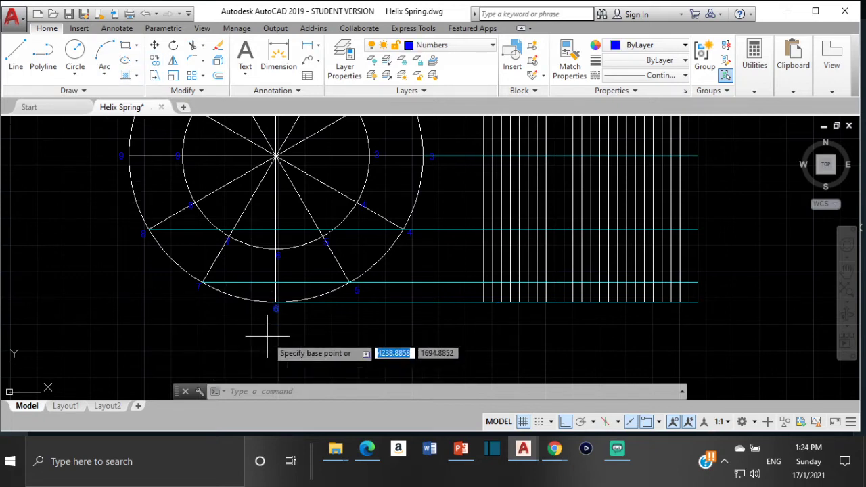
pyautogui.click(276, 308)
pyautogui.scroll(6, 481, 306)
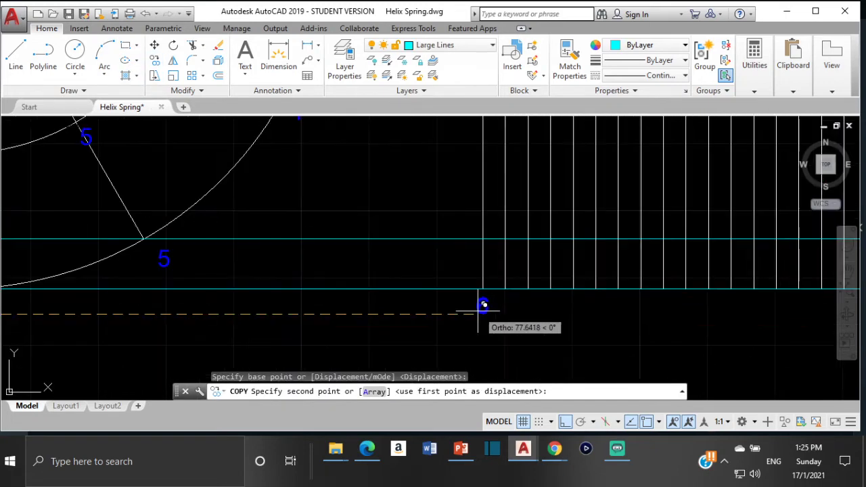
pyautogui.click(500, 304)
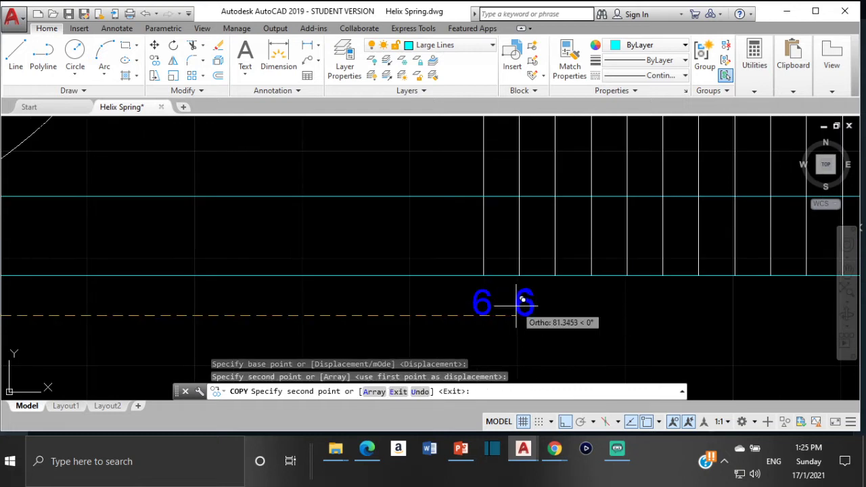
pyautogui.click(523, 303)
pyautogui.click(558, 302)
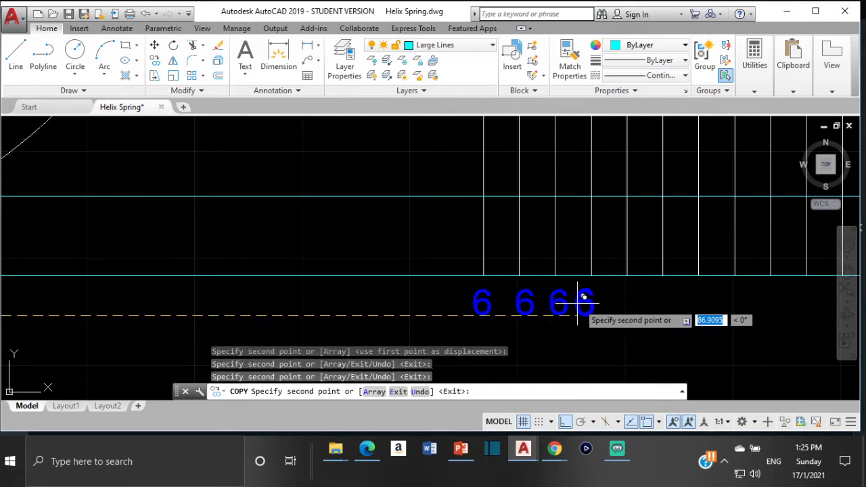
pyautogui.click(594, 302)
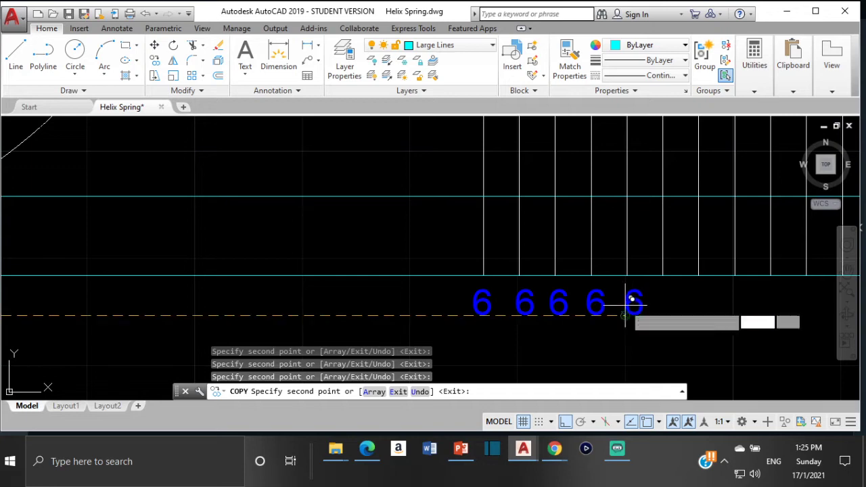
pyautogui.click(632, 303)
pyautogui.click(654, 306)
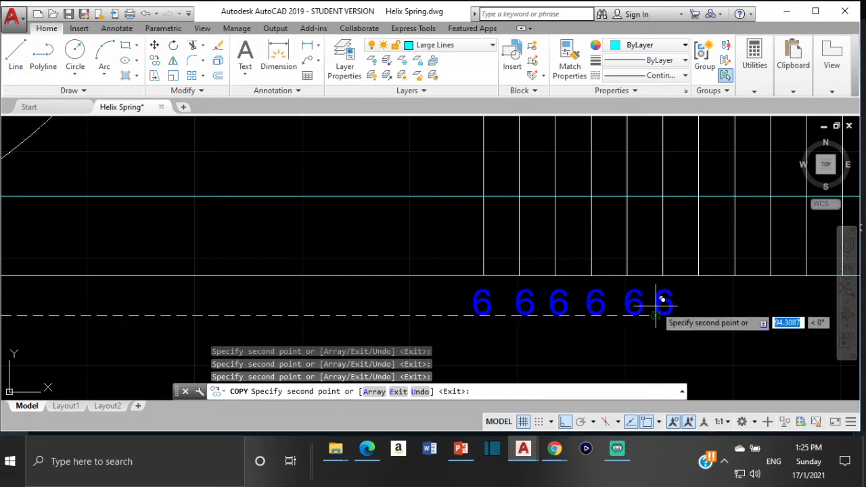
pyautogui.click(694, 307)
pyautogui.click(736, 302)
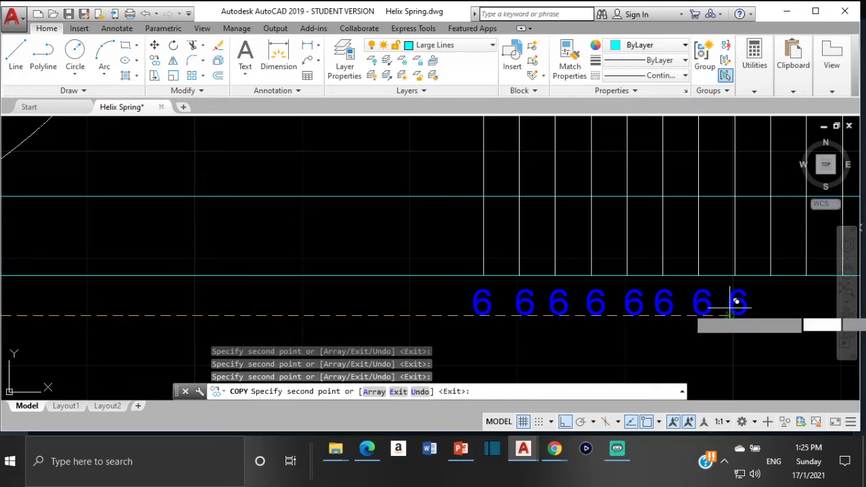
# - Copy the 6 label under the remaining vertical lines, then select the last label
pyautogui.moveTo(764, 305)
pyautogui.mouseDown(button='middle')
pyautogui.moveTo(721, 309)
pyautogui.moveTo(598, 280)
pyautogui.mouseUp(button='middle')
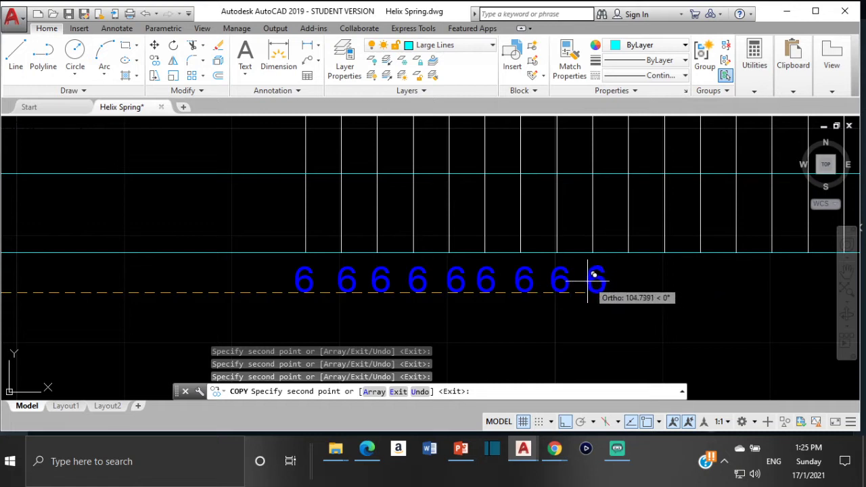
pyautogui.click(596, 277)
pyautogui.click(633, 287)
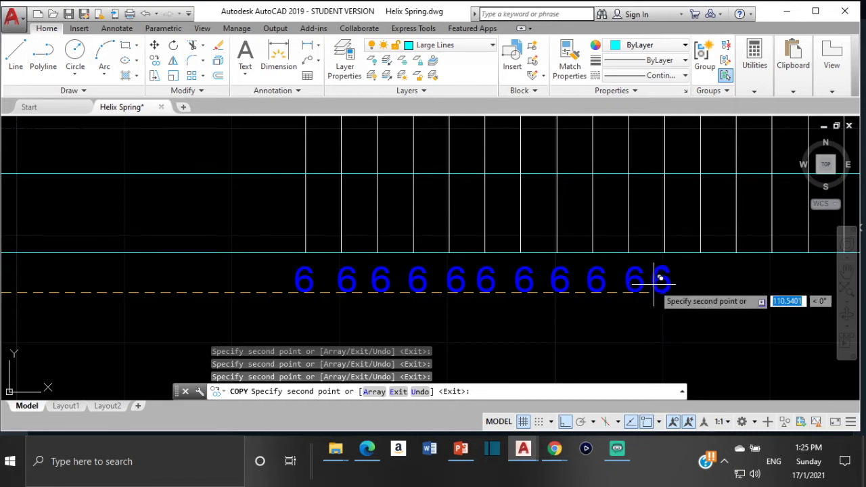
pyautogui.click(662, 277)
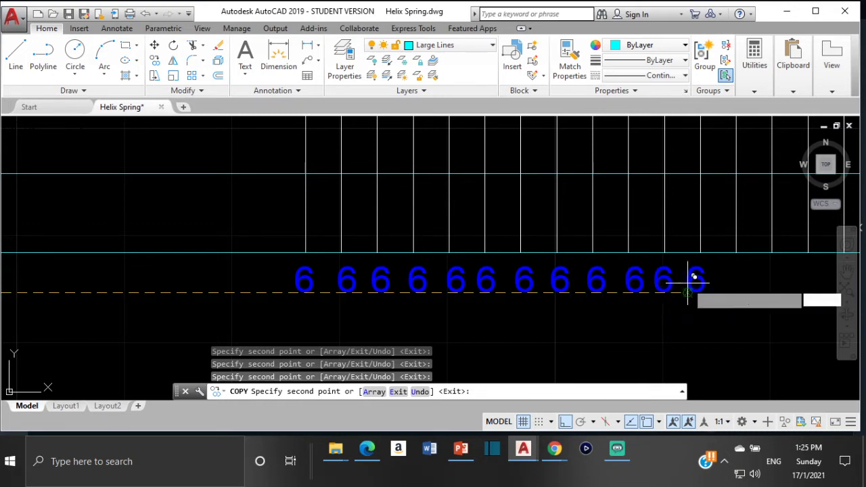
pyautogui.click(694, 277)
pyautogui.click(736, 278)
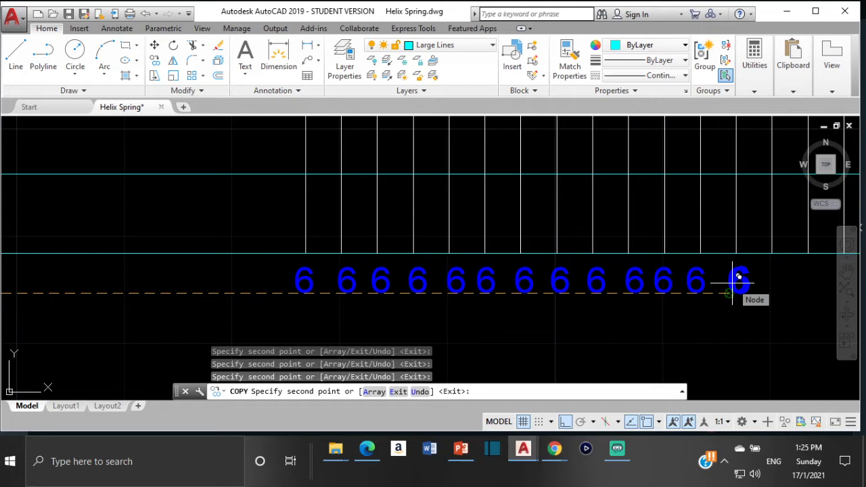
pyautogui.press('Escape')
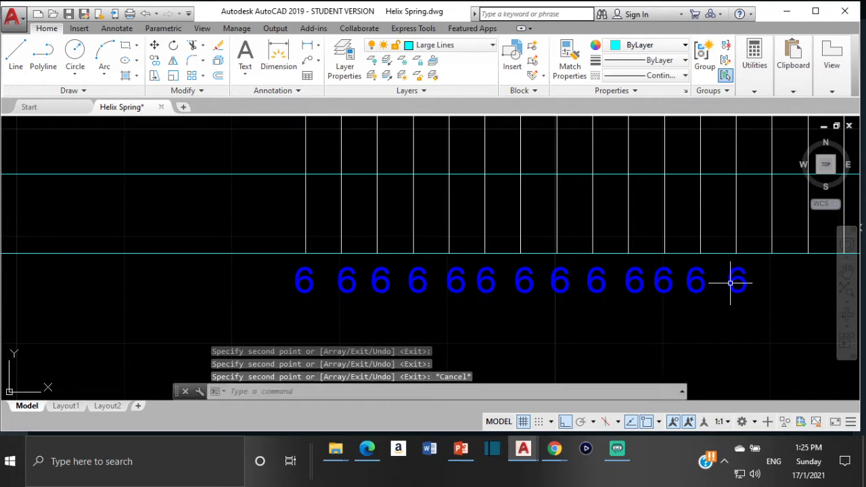
pyautogui.click(738, 279)
pyautogui.click(726, 279)
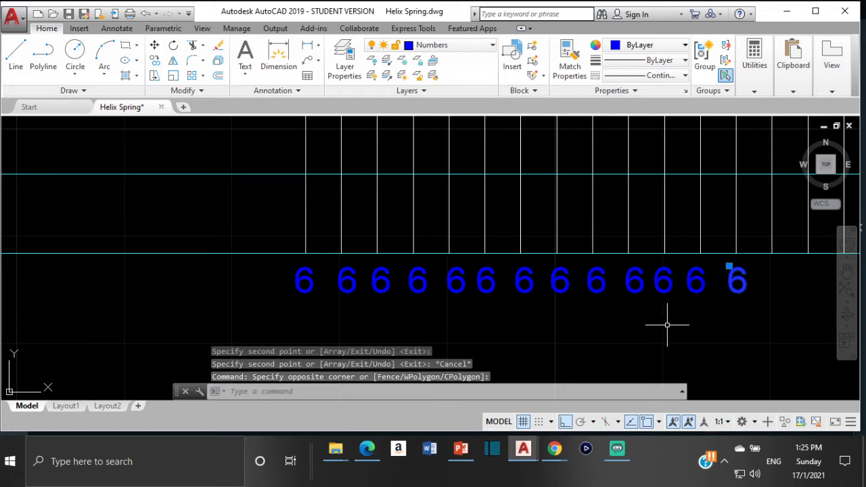
# - Retype the first two copied 6 labels as 0 and 1
pyautogui.press('Escape')
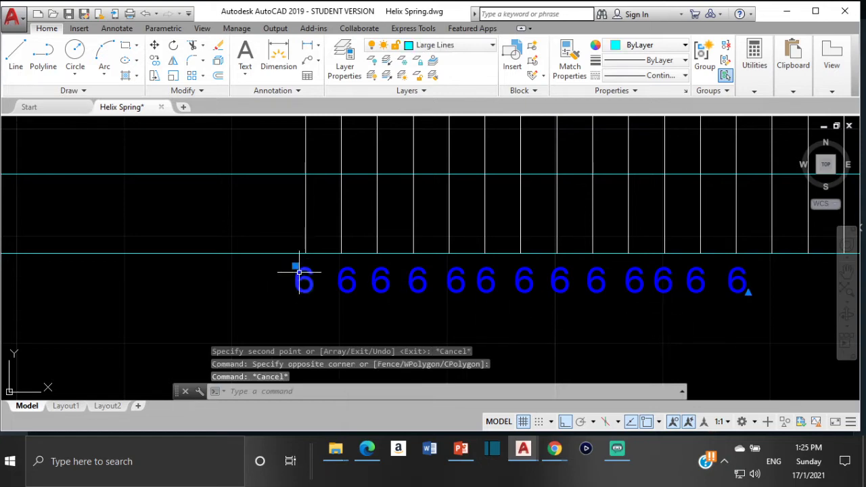
pyautogui.doubleClick(303, 274)
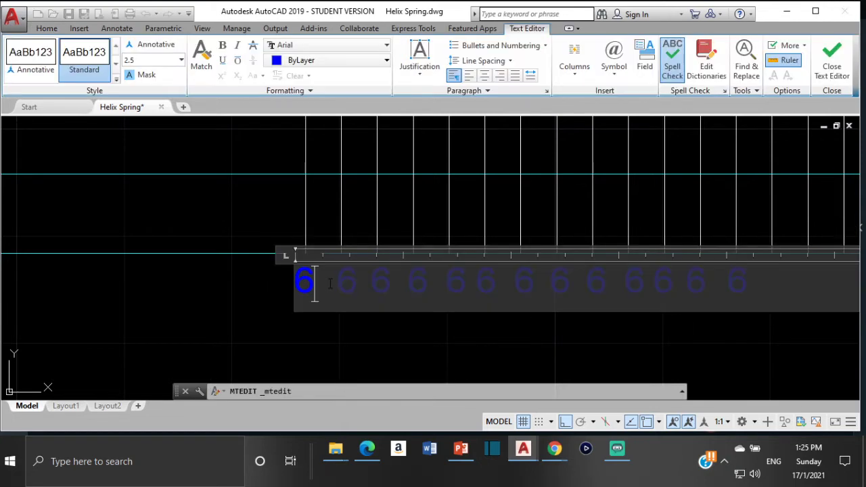
pyautogui.press('Delete')
pyautogui.write('0')
pyautogui.click(306, 325)
pyautogui.click(345, 274)
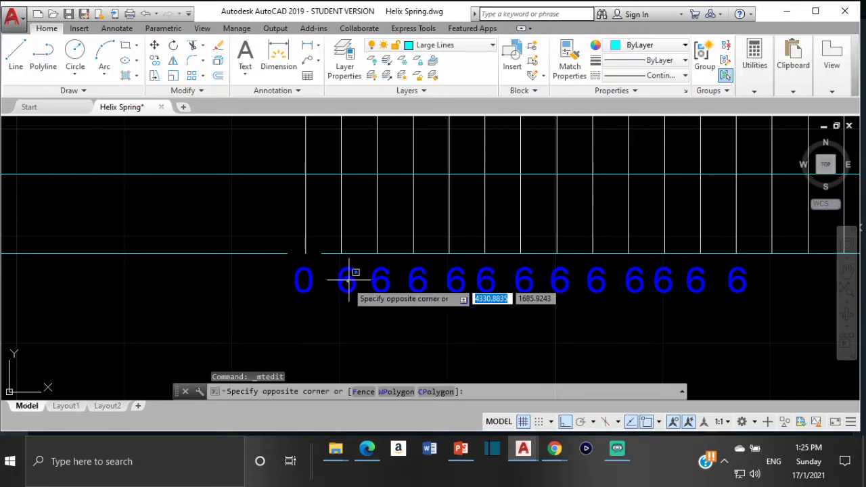
pyautogui.press('Escape')
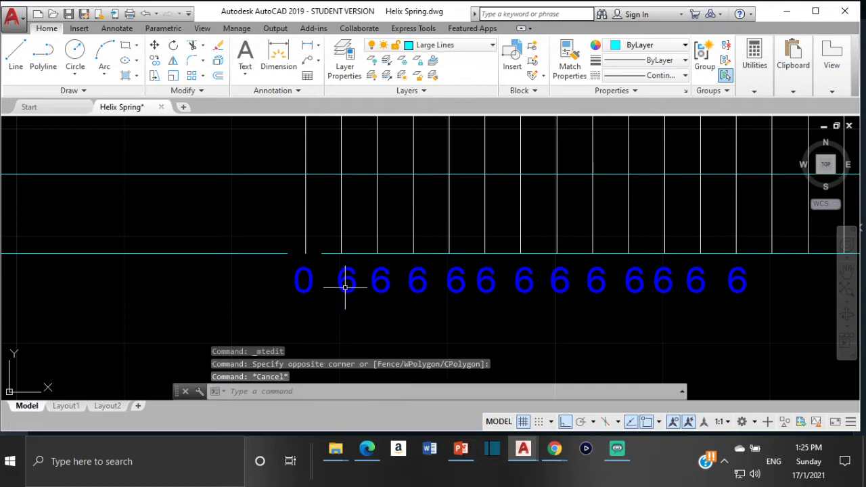
pyautogui.scroll(4, 348, 288)
pyautogui.click(322, 263)
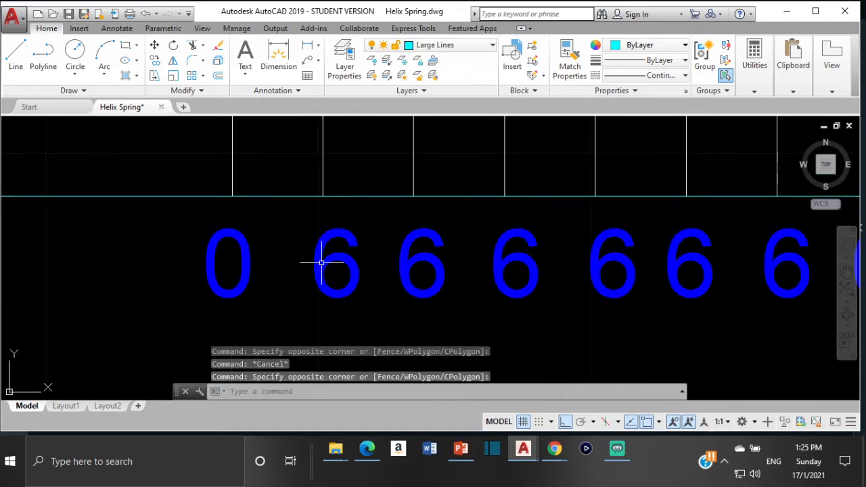
pyautogui.click(316, 270)
pyautogui.doubleClick(372, 276)
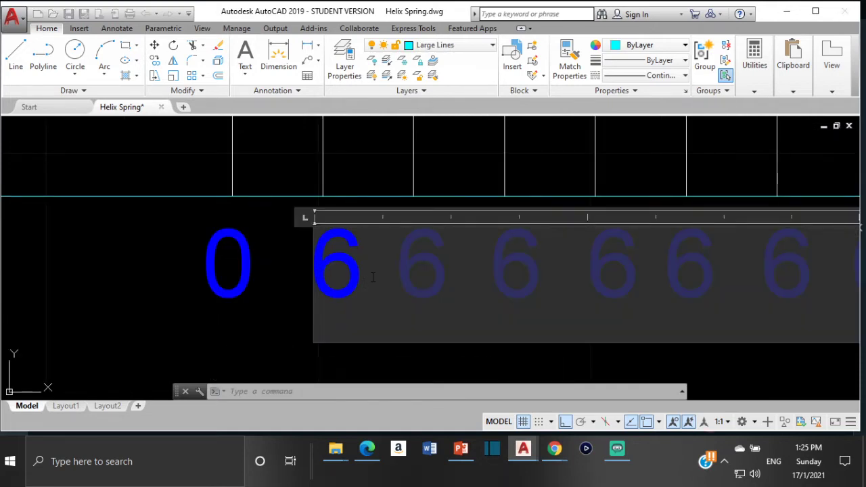
pyautogui.press('BackSpace')
pyautogui.write('1')
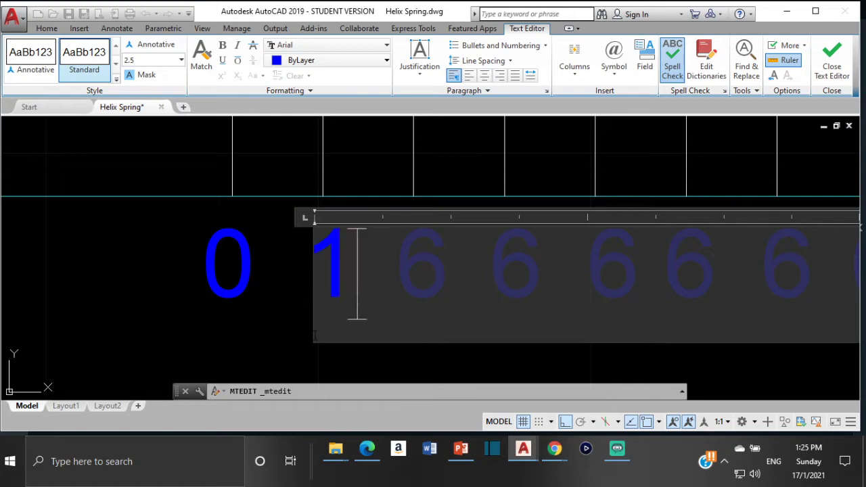
pyautogui.click(267, 316)
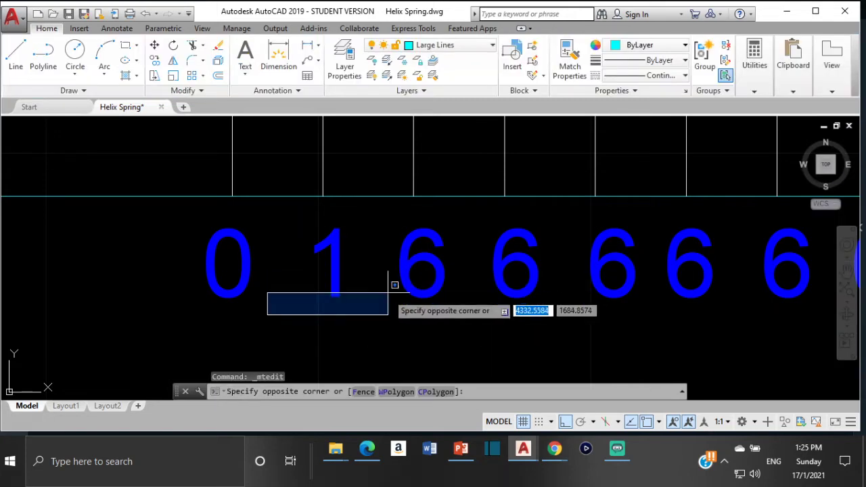
# - Change the third 6 label to 2
pyautogui.press('Escape')
pyautogui.click(405, 276)
pyautogui.click(405, 276)
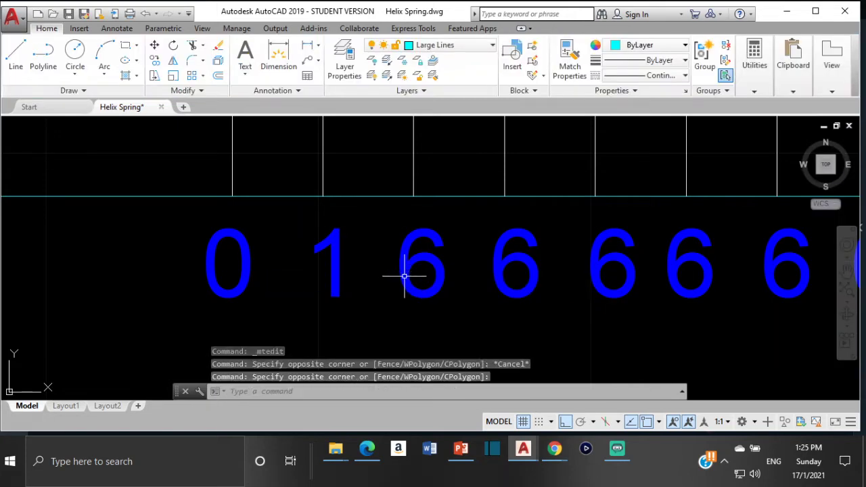
pyautogui.click(406, 260)
pyautogui.click(407, 261)
pyautogui.click(409, 261)
pyautogui.scroll(-2, 409, 261)
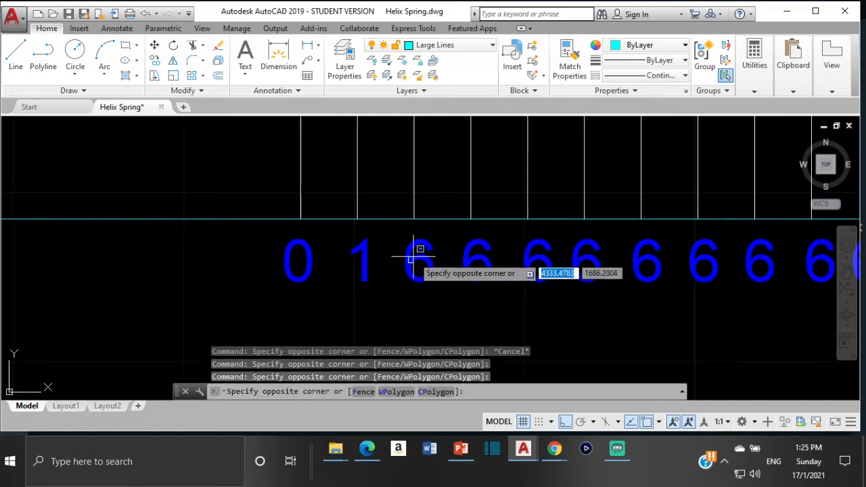
pyautogui.press('Escape')
pyautogui.scroll(-4, 409, 263)
pyautogui.click(408, 262)
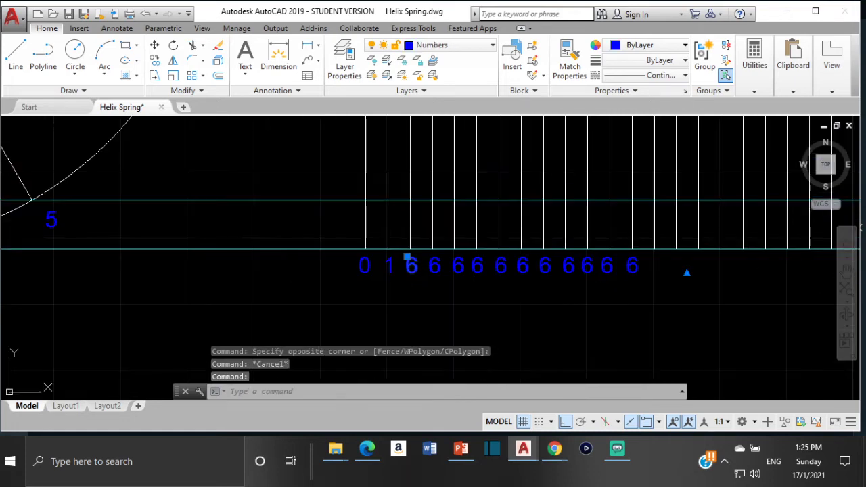
pyautogui.doubleClick(411, 264)
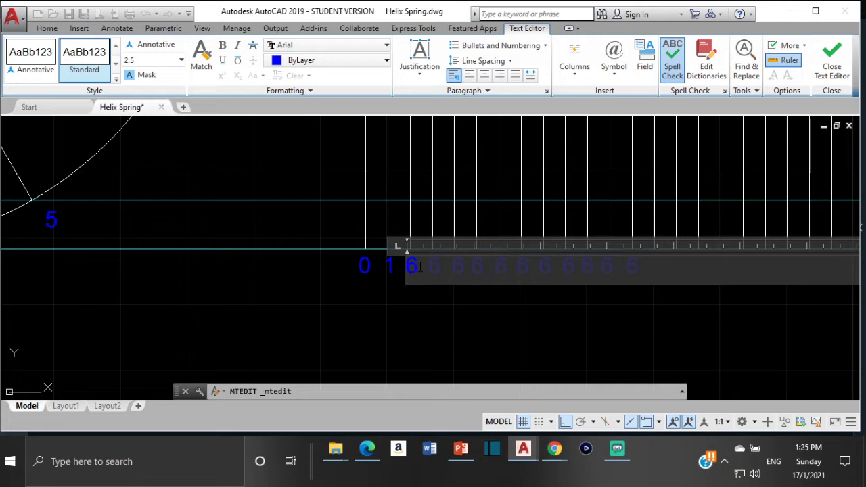
pyautogui.click(390, 328)
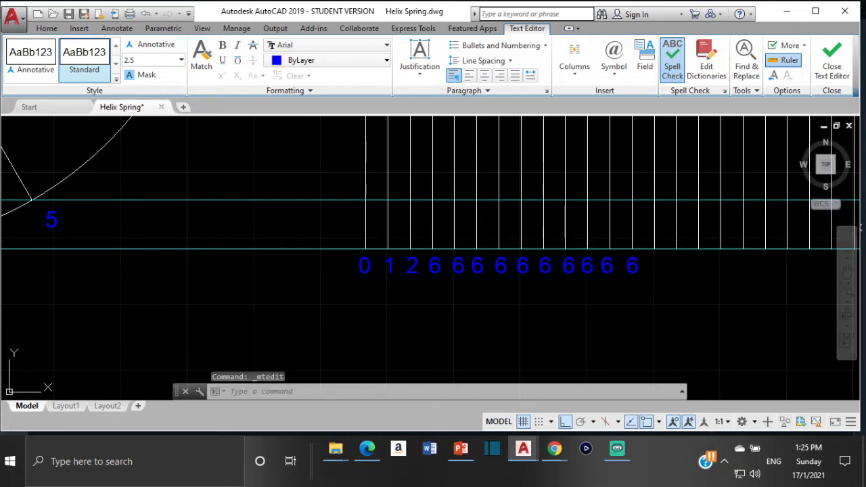
# - Edit the next three labels to read 3, 4 and 5
pyautogui.click(429, 258)
pyautogui.doubleClick(433, 264)
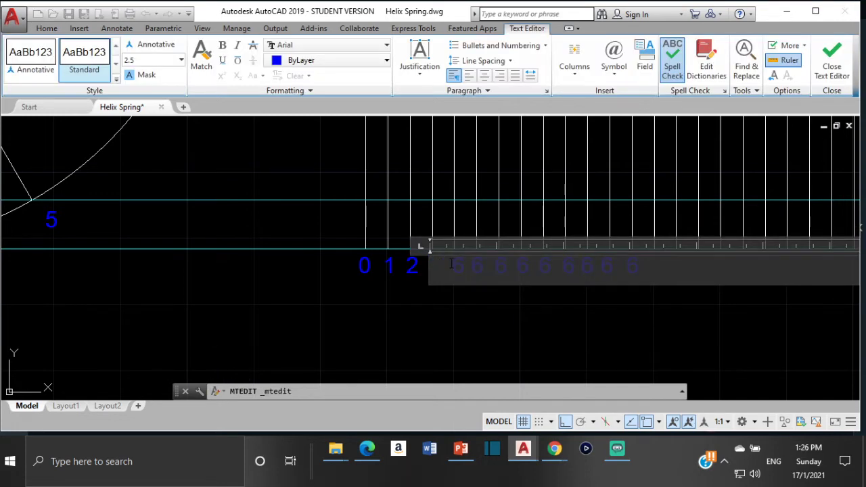
pyautogui.click(391, 328)
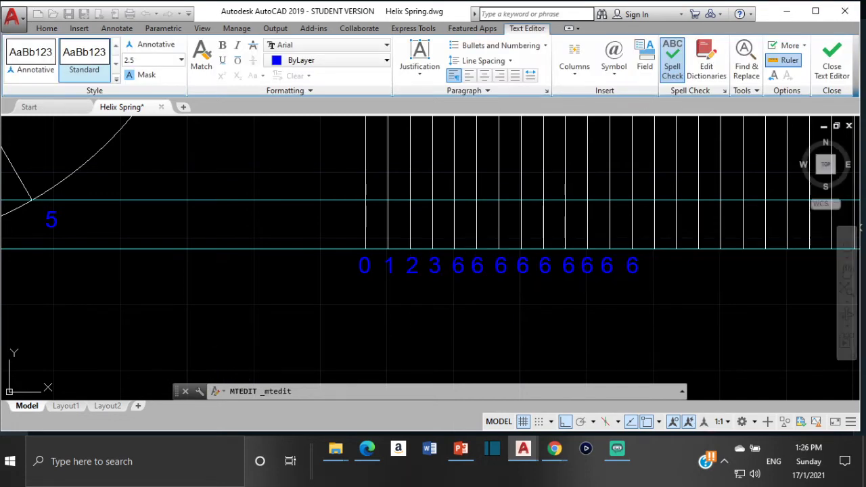
pyautogui.doubleClick(457, 264)
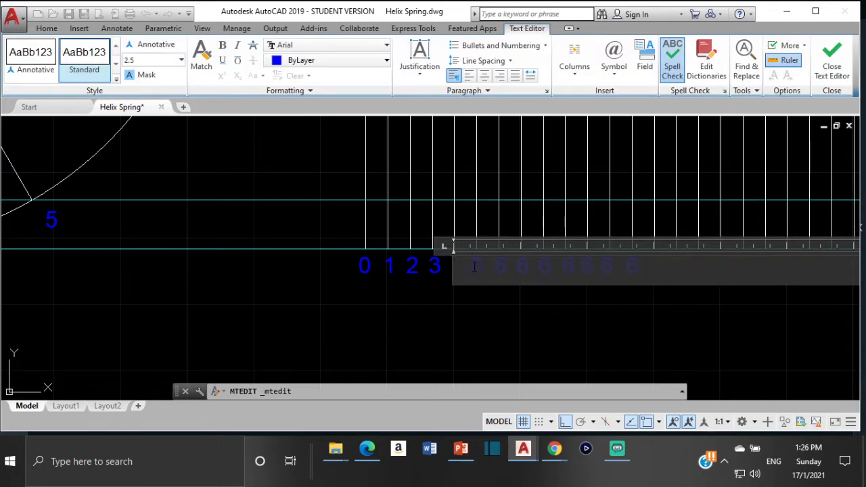
pyautogui.click(446, 303)
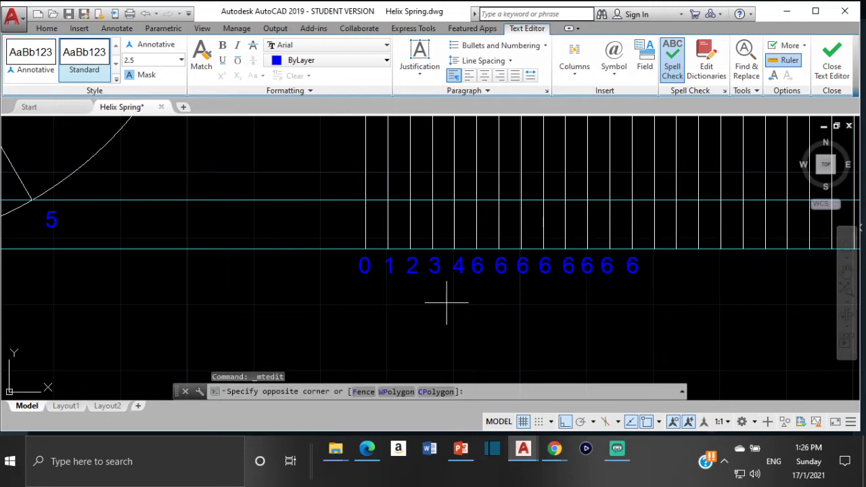
pyautogui.click(479, 276)
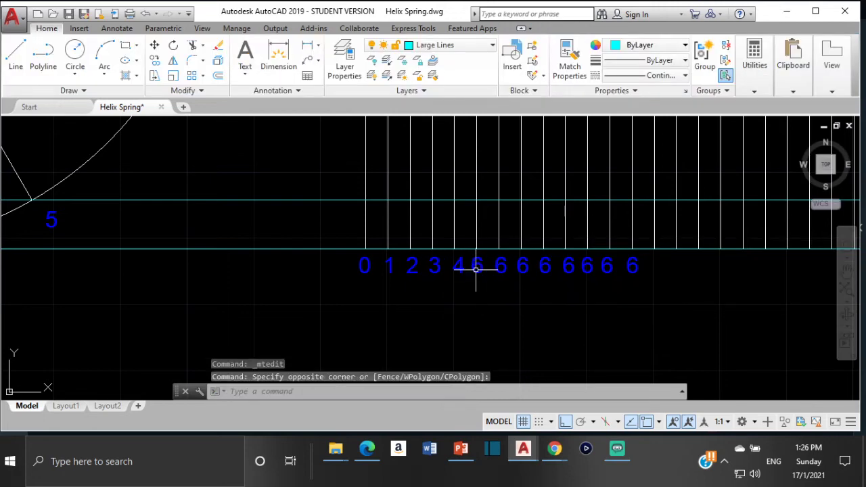
pyautogui.doubleClick(476, 267)
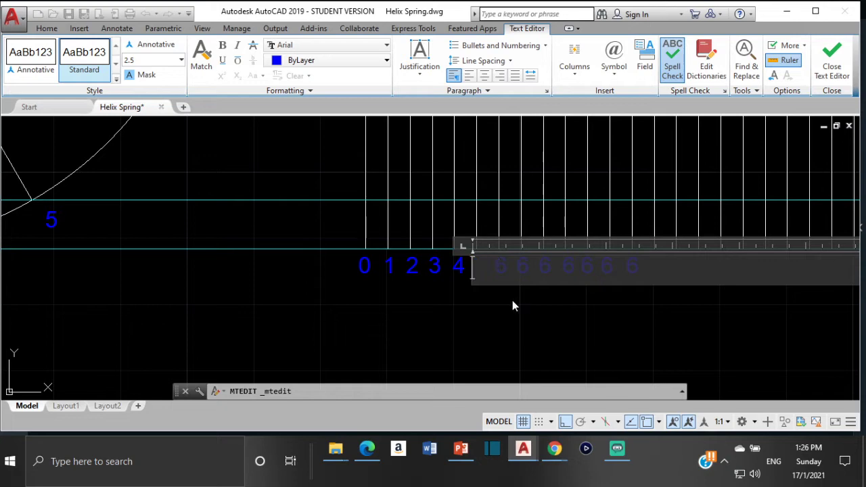
pyautogui.click(483, 315)
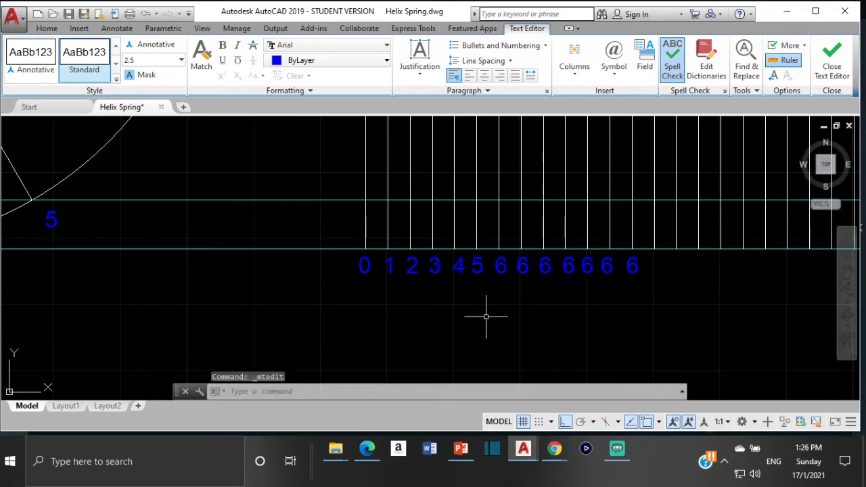
# - Retype the following four 6 labels as 7, 8, 9 and 10
pyautogui.click(521, 266)
pyautogui.doubleClick(522, 265)
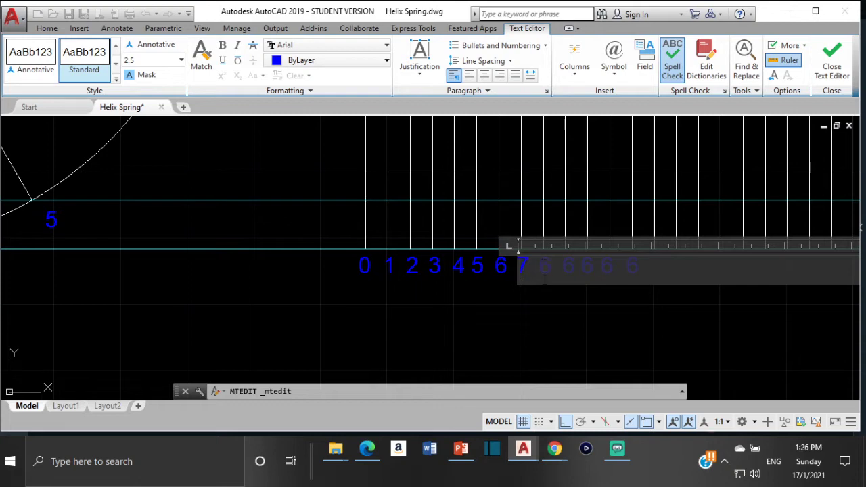
pyautogui.click(530, 320)
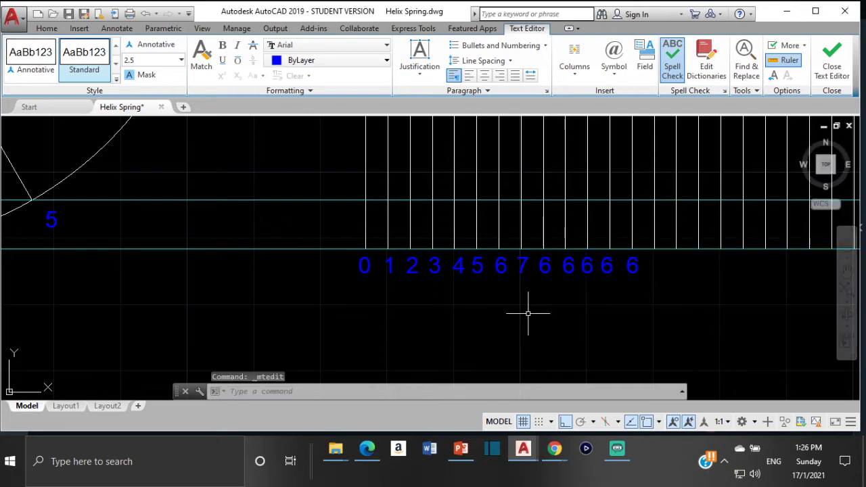
pyautogui.doubleClick(544, 265)
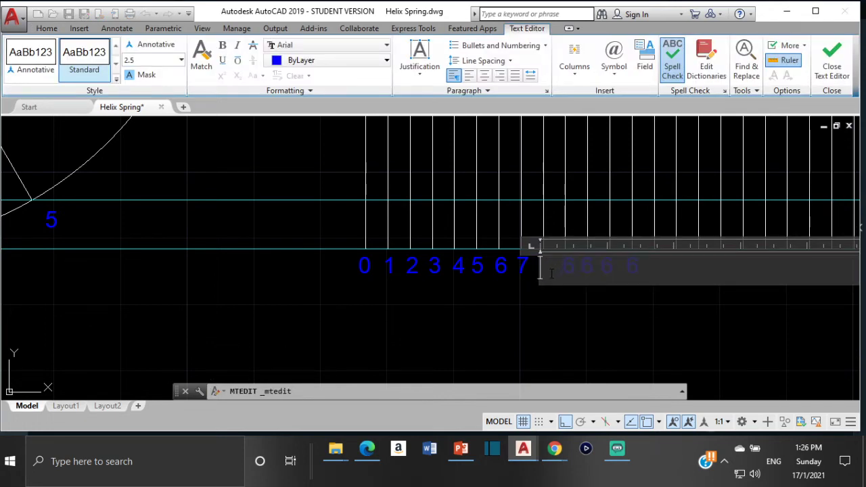
pyautogui.click(518, 294)
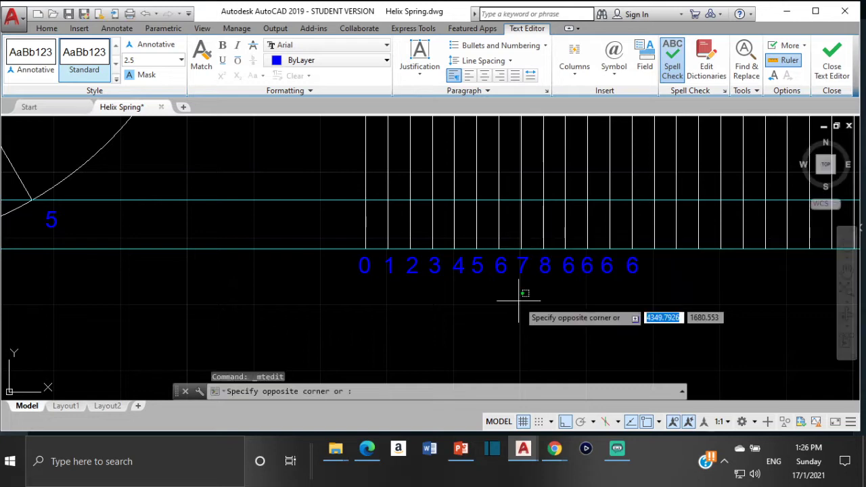
pyautogui.click(569, 286)
pyautogui.click(564, 265)
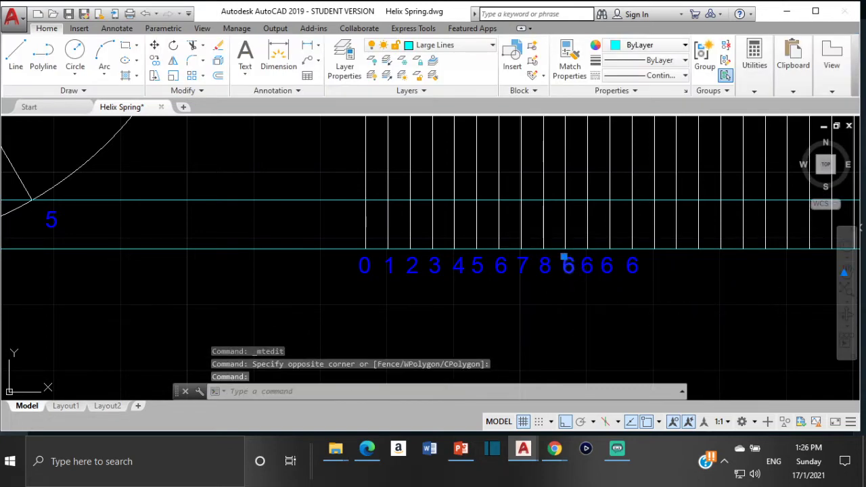
pyautogui.doubleClick(580, 265)
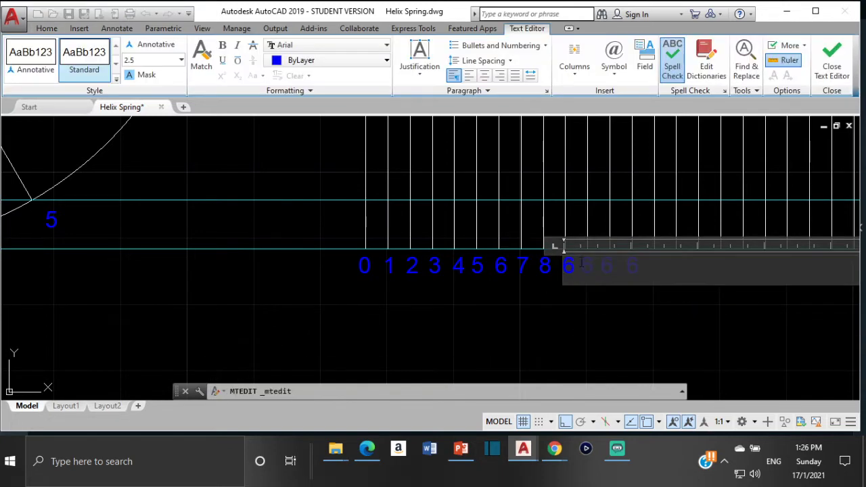
pyautogui.click(548, 300)
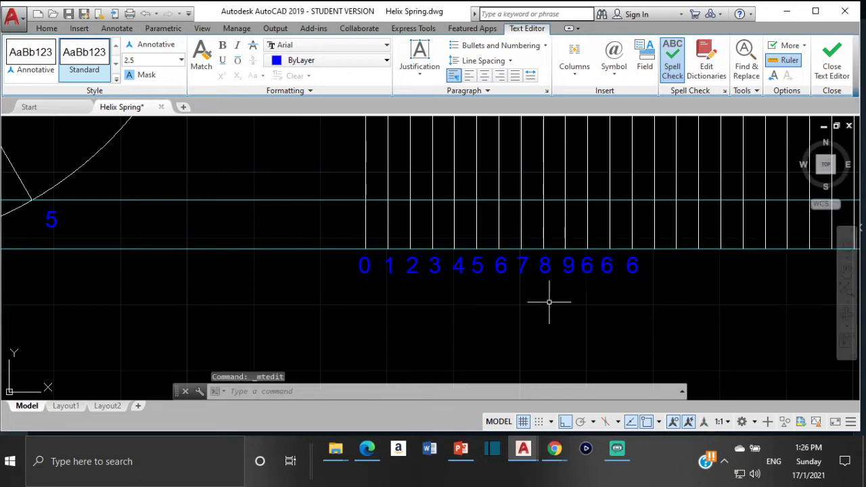
pyautogui.doubleClick(585, 265)
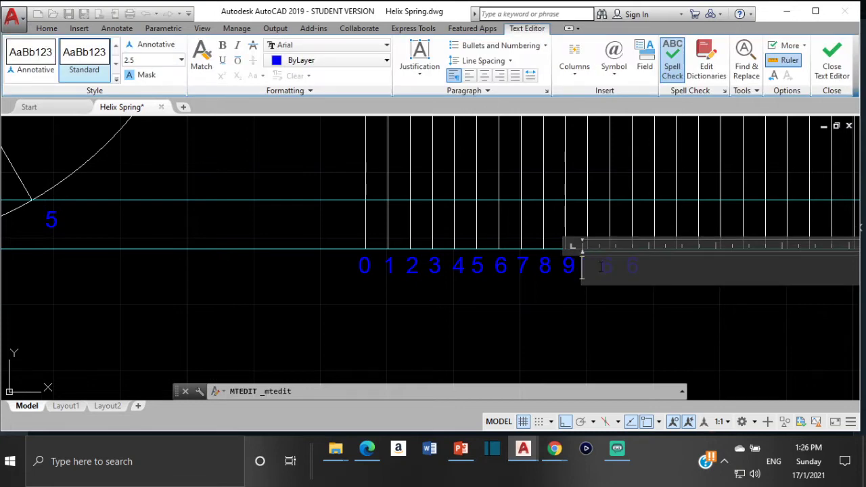
pyautogui.click(562, 310)
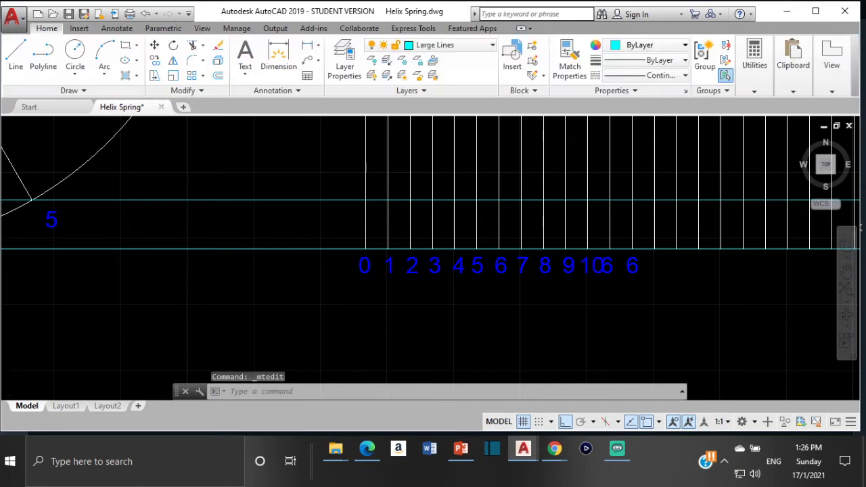
pyautogui.scroll(5, 596, 258)
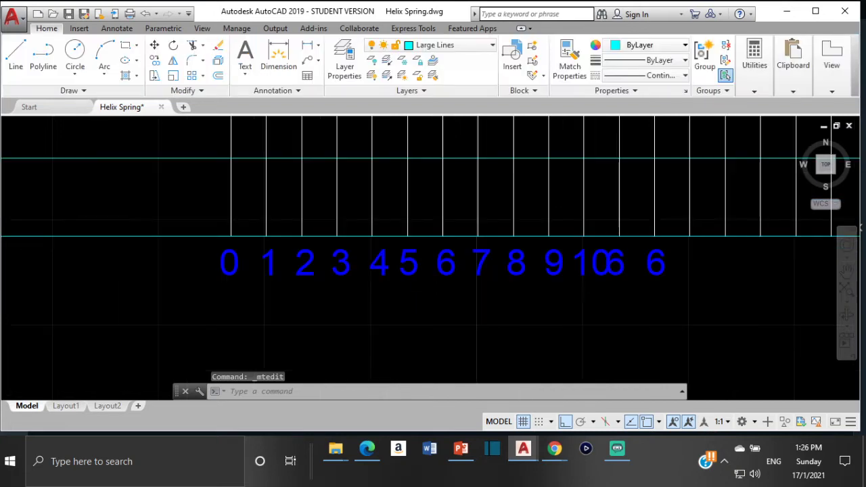
# - Turn off Osnap and move the 10 label into its position under its line
pyautogui.click(564, 250)
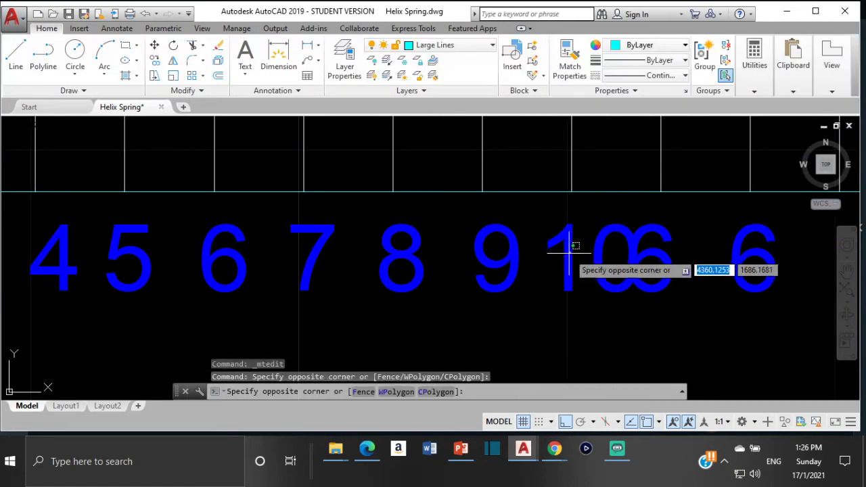
pyautogui.press('Escape')
pyautogui.scroll(-4, 568, 252)
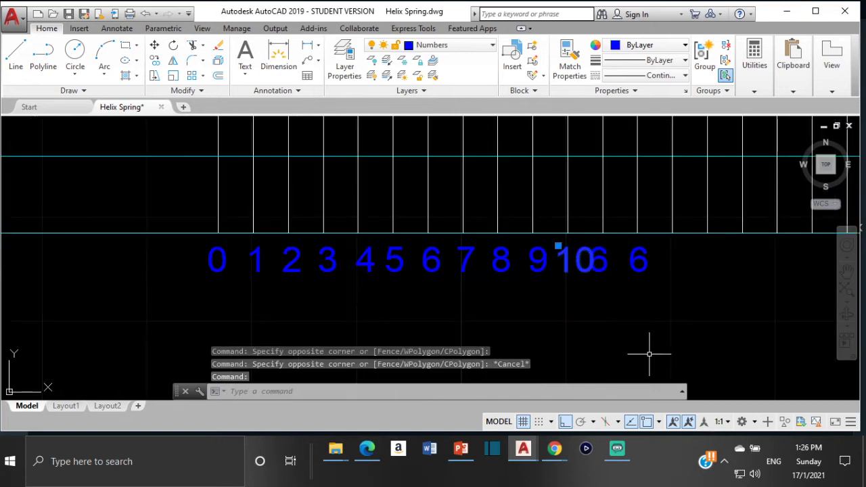
pyautogui.click(648, 422)
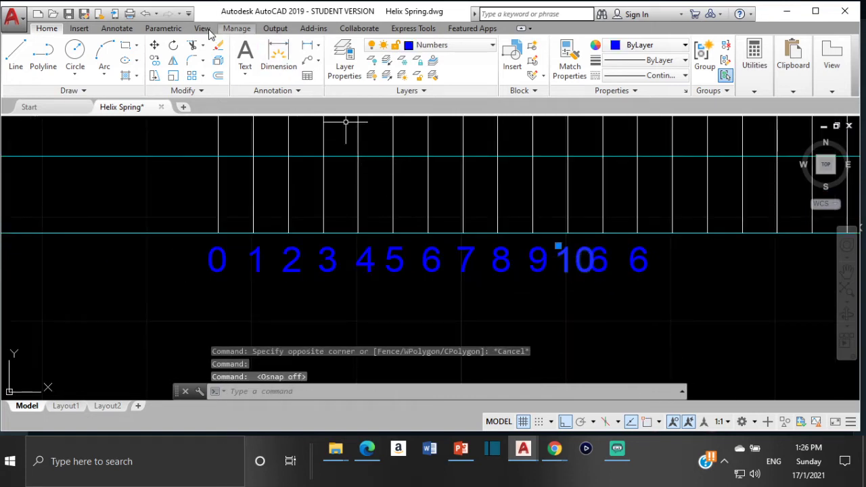
pyautogui.click(154, 47)
pyautogui.scroll(2, 540, 253)
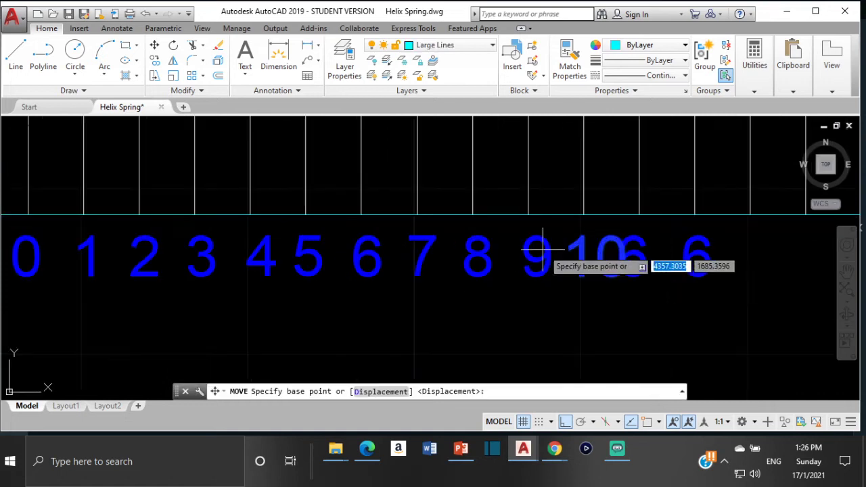
pyautogui.click(584, 233)
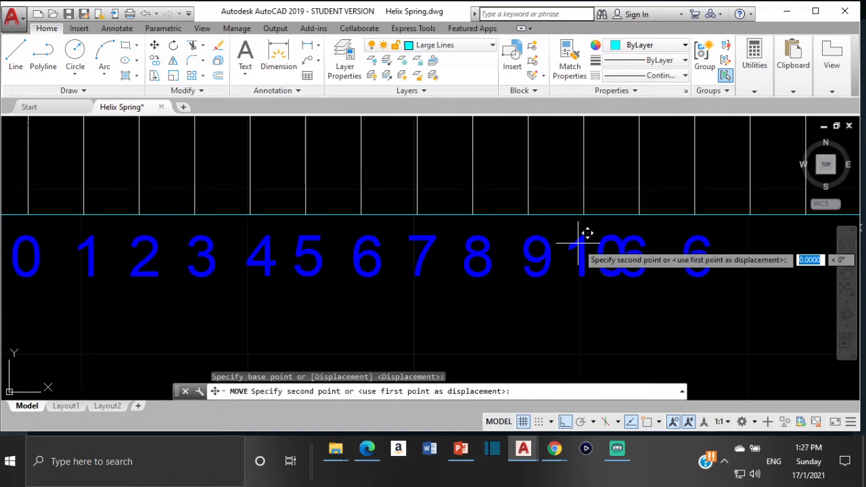
pyautogui.click(562, 242)
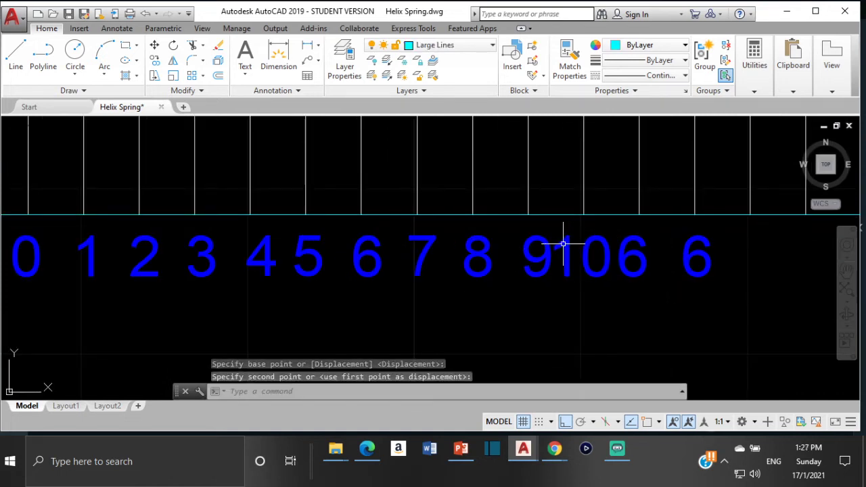
# - Change the next 6 label to 11
pyautogui.doubleClick(632, 245)
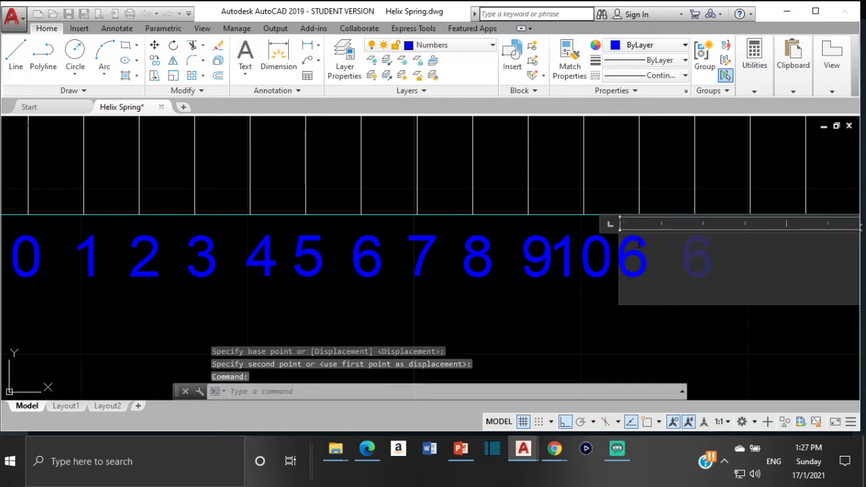
pyautogui.press('BackSpace')
pyautogui.write('11')
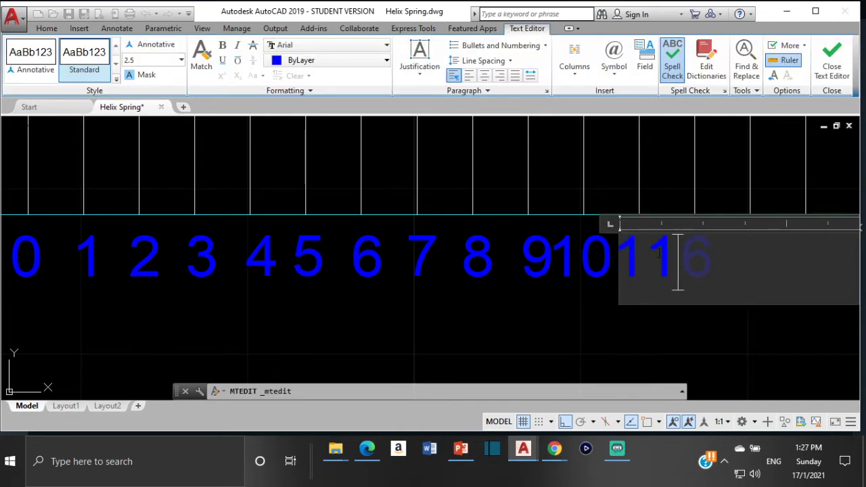
pyautogui.click(600, 315)
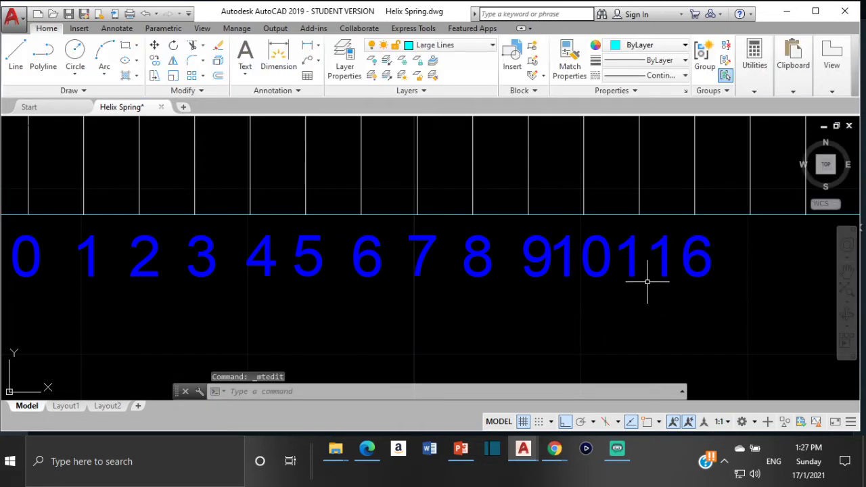
# - Remove the stray 6 digit so the trailing label reads 0
pyautogui.scroll(-2, 673, 256)
pyautogui.click(682, 249)
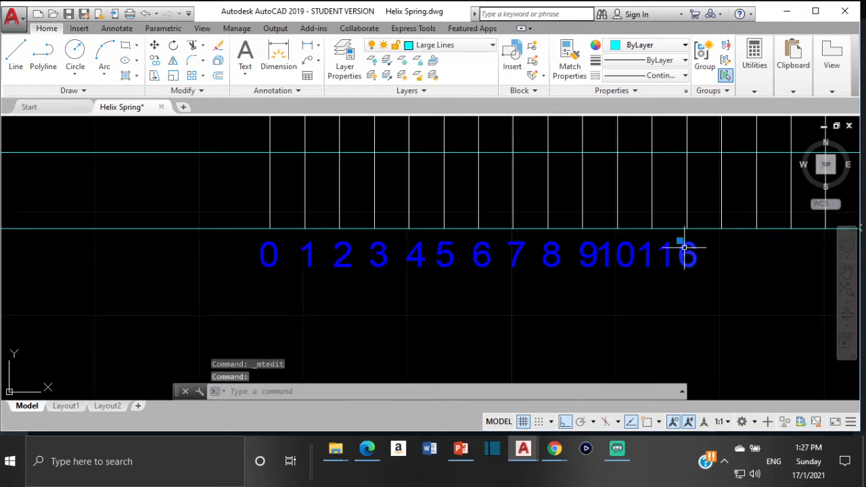
pyautogui.doubleClick(683, 250)
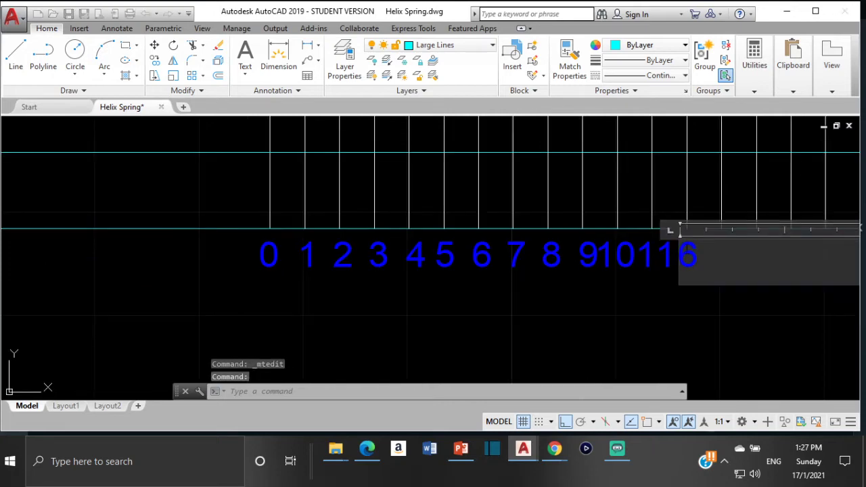
pyautogui.click(708, 254)
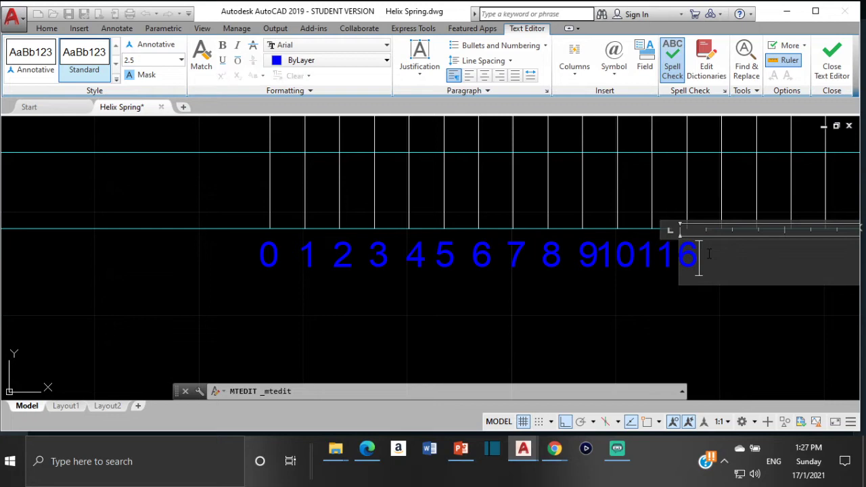
pyautogui.press('BackSpace')
pyautogui.click(627, 312)
pyautogui.scroll(-3, 534, 268)
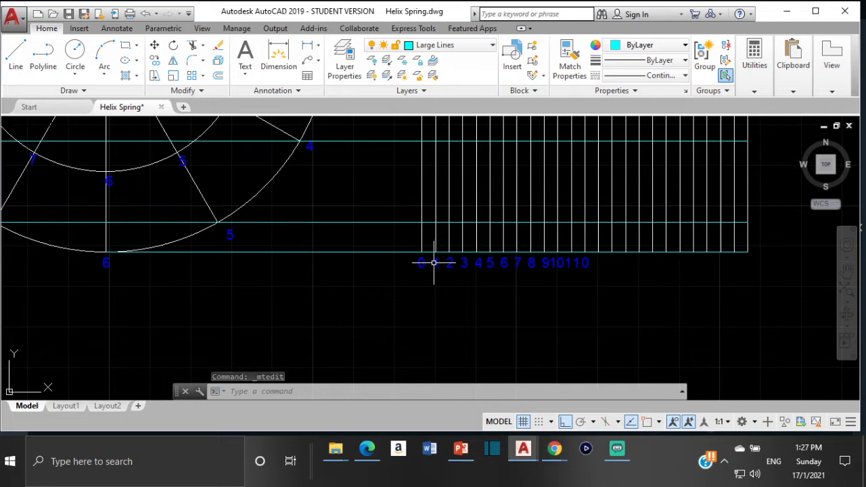
pyautogui.scroll(2, 441, 264)
pyautogui.scroll(3, 702, 277)
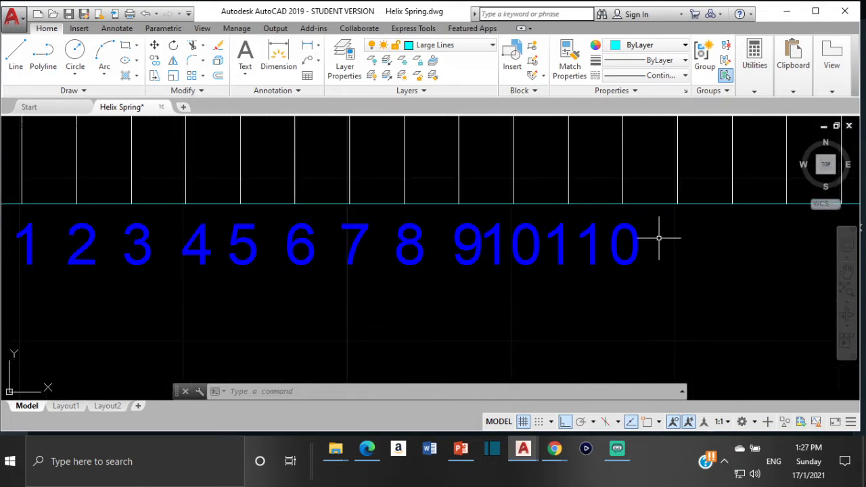
pyautogui.click(660, 215)
# - Copy labels 1 through 11 and 0 under the next vertical lines so 0–11 repeats
pyautogui.moveTo(651, 224)
pyautogui.mouseDown()
pyautogui.moveTo(113, 255)
pyautogui.moveTo(15, 242)
pyautogui.mouseUp()
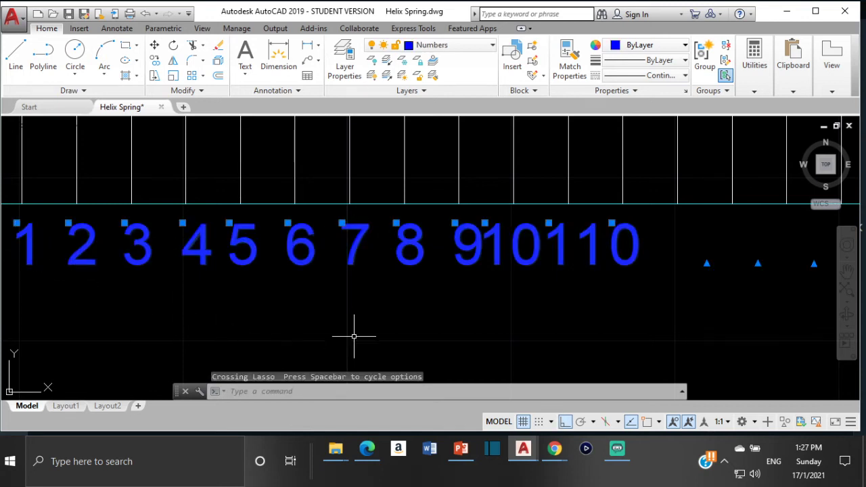
pyautogui.click(155, 62)
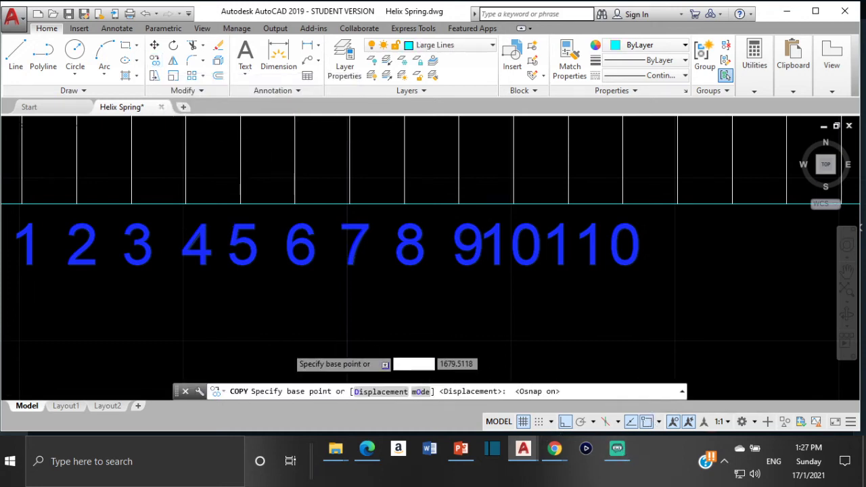
pyautogui.scroll(-2, 286, 348)
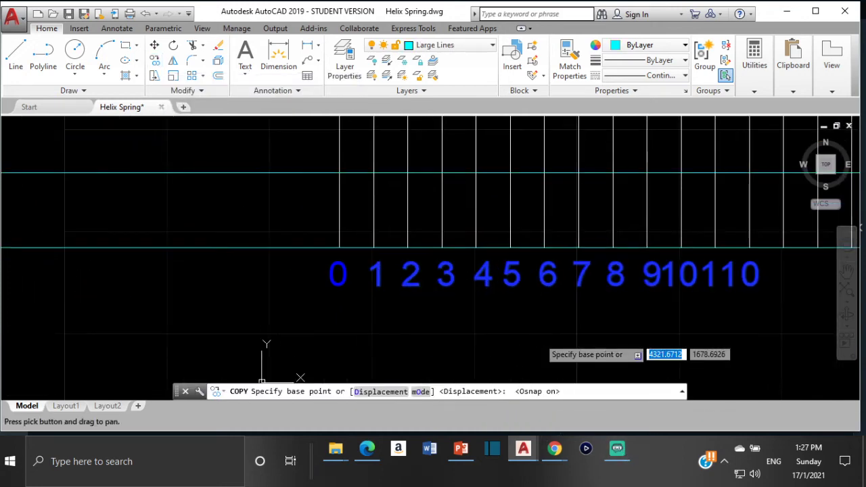
pyautogui.click(376, 269)
pyautogui.scroll(-2, 431, 284)
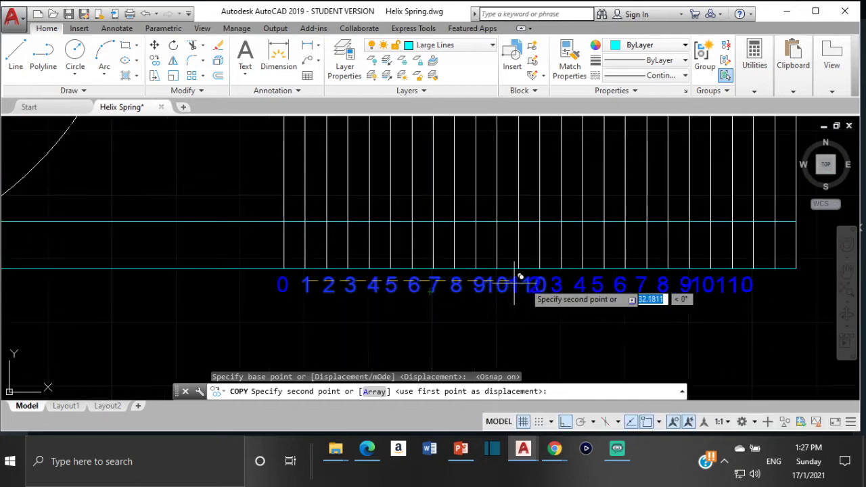
pyautogui.scroll(2, 556, 284)
pyautogui.click(562, 283)
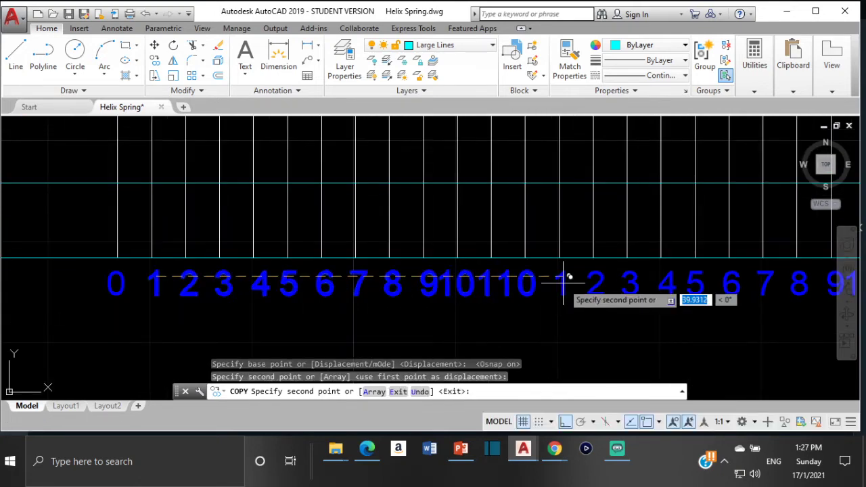
pyautogui.press('Escape')
pyautogui.scroll(-4, 609, 291)
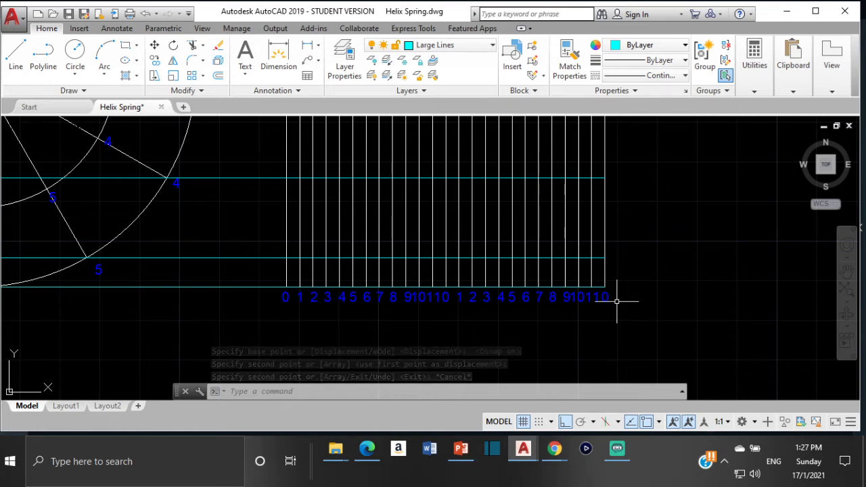
# - Pan to show the whole circle-and-grid drawing and expand the extra base-view options
pyautogui.scroll(-2, 285, 157)
pyautogui.moveTo(285, 157)
pyautogui.mouseDown(button='middle')
pyautogui.moveTo(440, 266)
pyautogui.moveTo(474, 352)
pyautogui.mouseUp(button='middle')
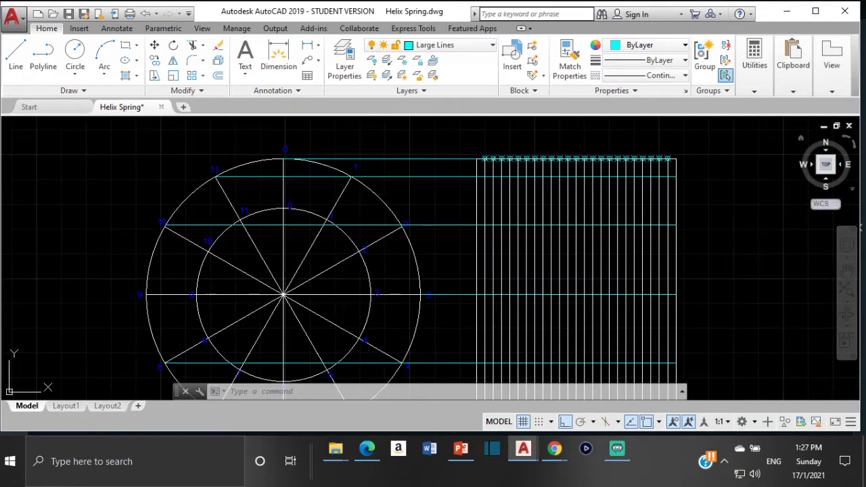
pyautogui.click(831, 58)
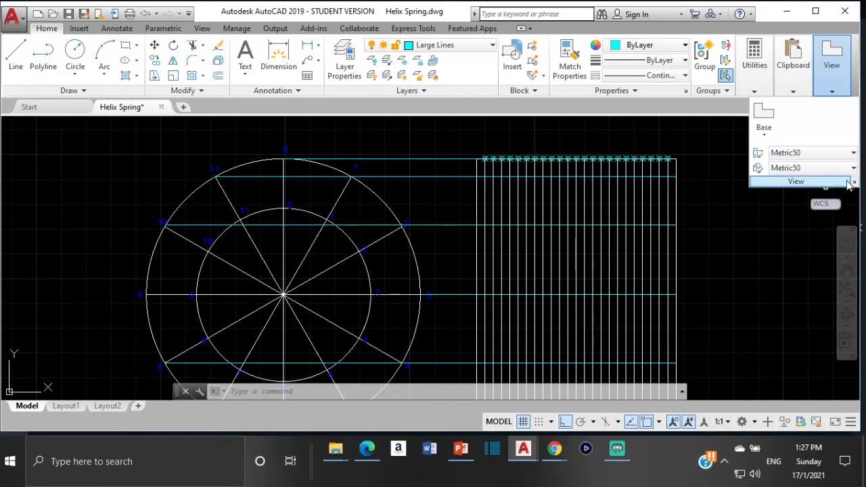
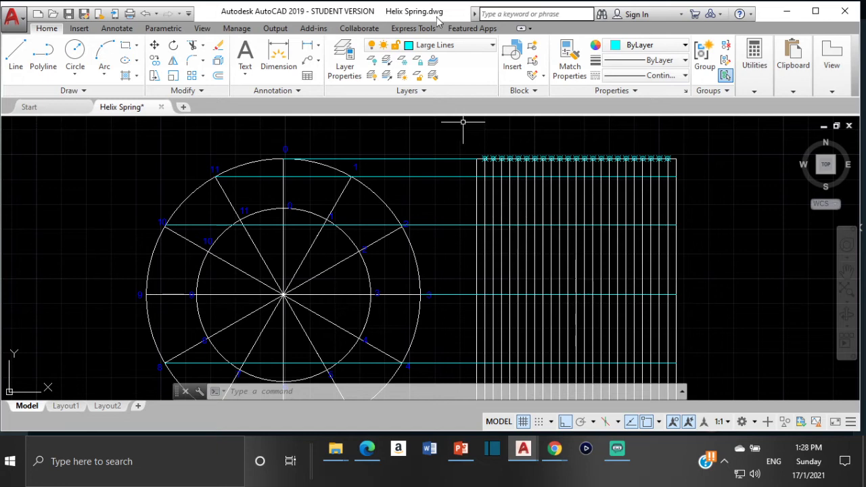
# - Make Helix the current layer and start a spline, zooming in on the projection grid
pyautogui.click(487, 45)
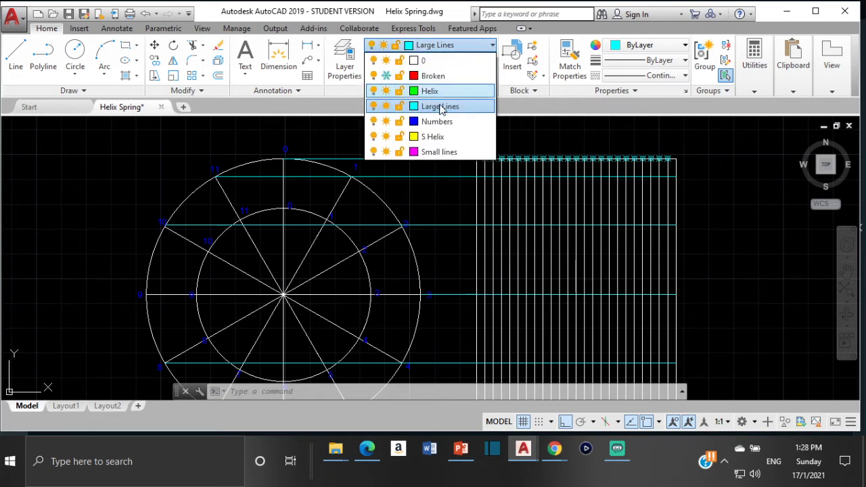
pyautogui.click(431, 92)
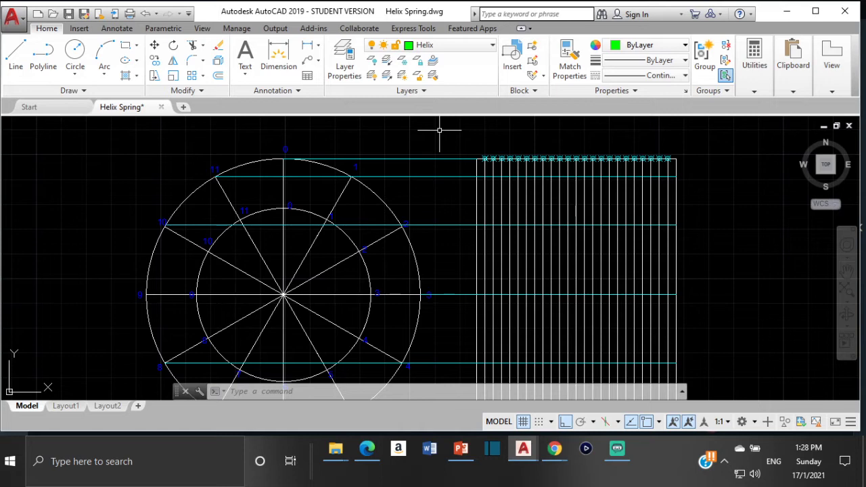
pyautogui.write('s')
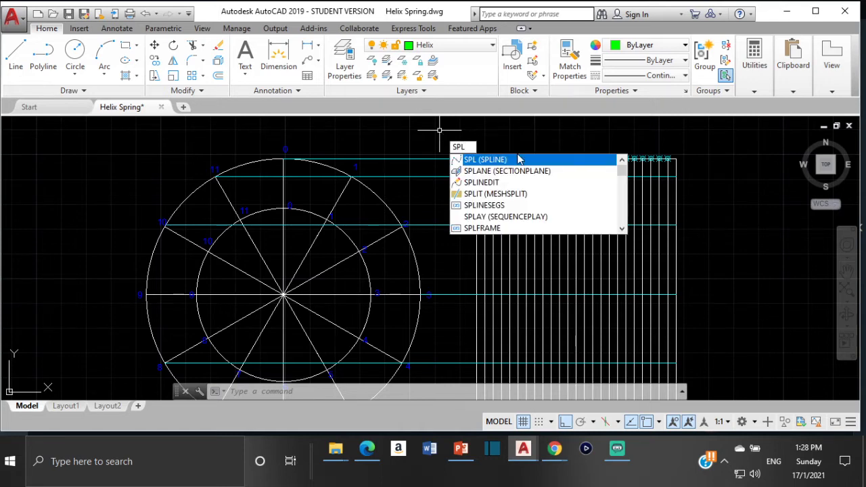
pyautogui.click(518, 158)
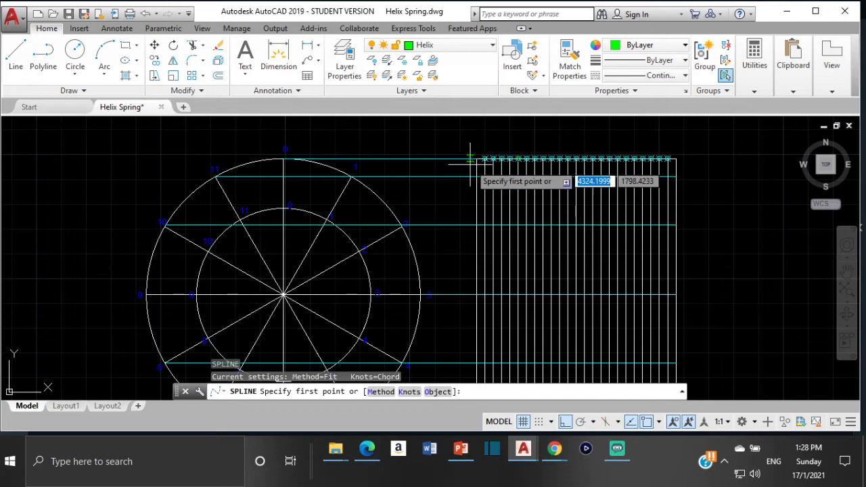
pyautogui.scroll(2, 474, 161)
pyautogui.scroll(-2, 477, 170)
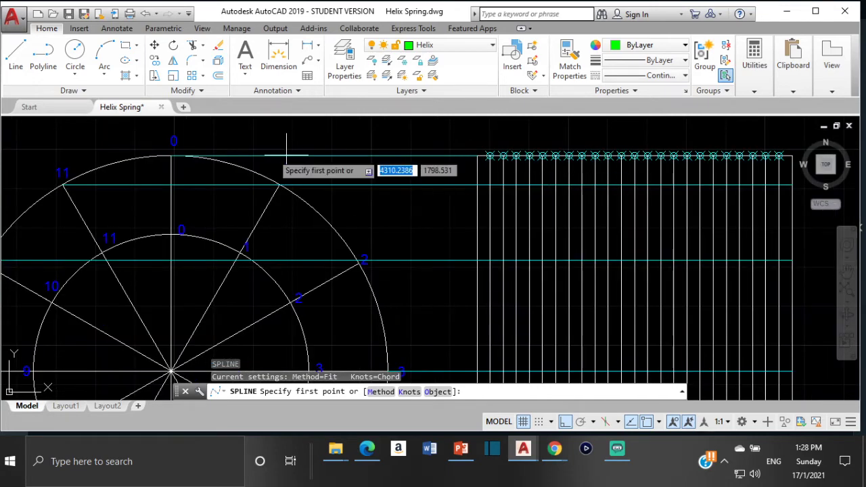
pyautogui.scroll(-3, 389, 199)
pyautogui.scroll(1, 392, 305)
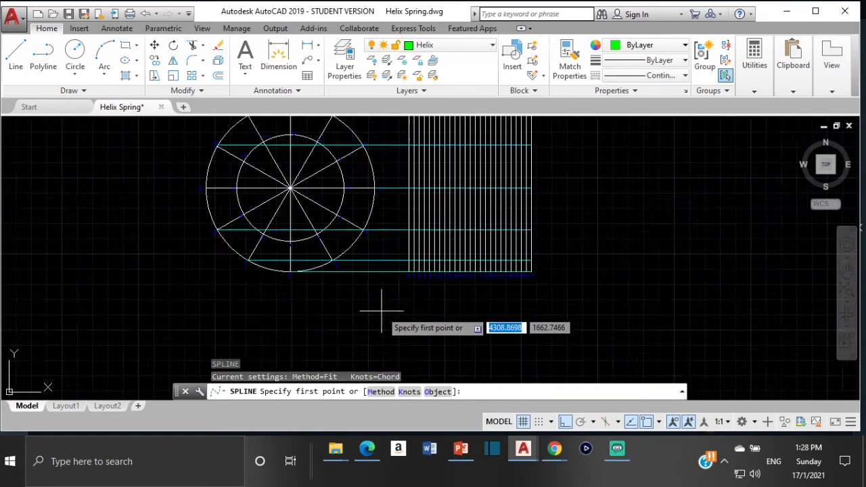
pyautogui.scroll(2, 408, 238)
pyautogui.scroll(1, 436, 223)
pyautogui.scroll(-3, 435, 247)
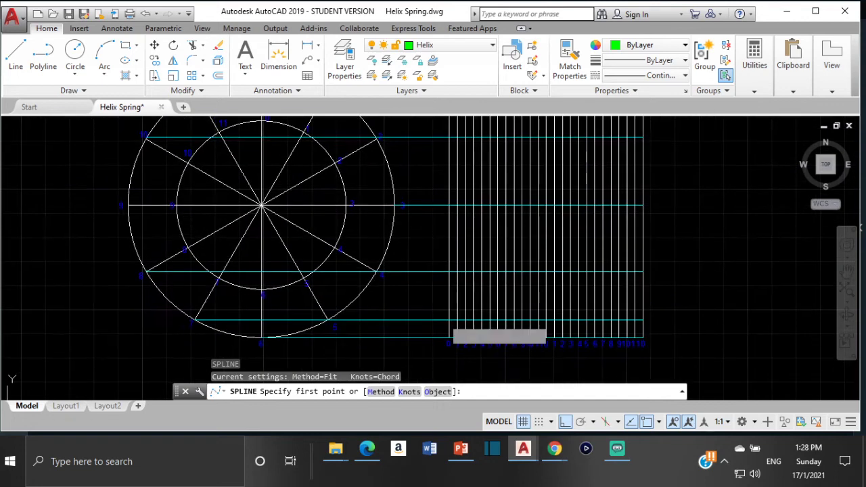
# - Pick two trial spline points on the grid, then cancel the spline and zoom out
pyautogui.moveTo(440, 180); pyautogui.dragTo(437, 254, button='middle')
pyautogui.scroll(3, 440, 195)
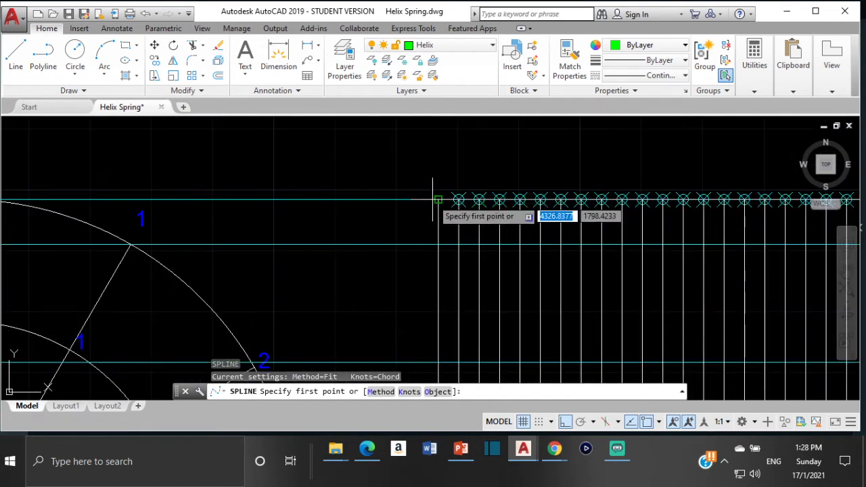
pyautogui.click(438, 200)
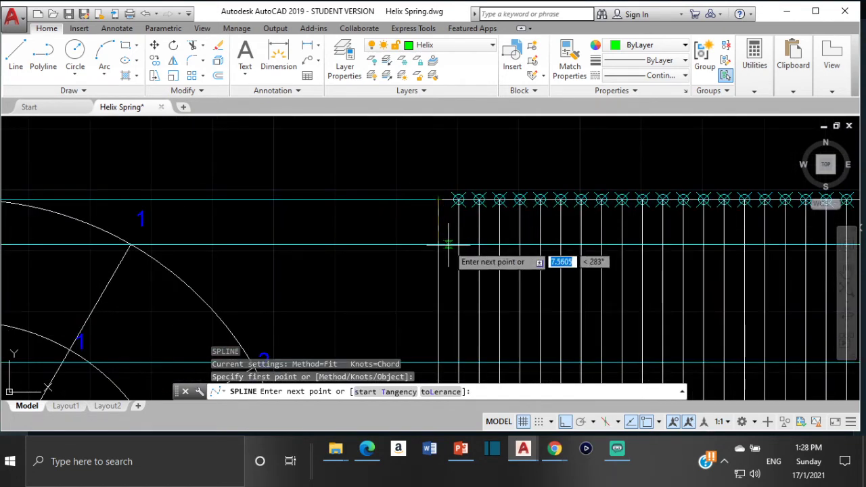
pyautogui.click(459, 244)
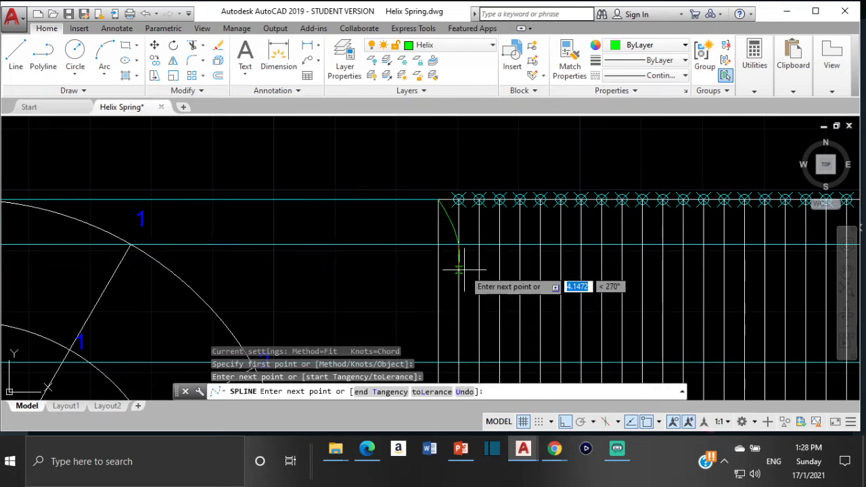
pyautogui.moveTo(458, 289); pyautogui.dragTo(458, 197, button='middle')
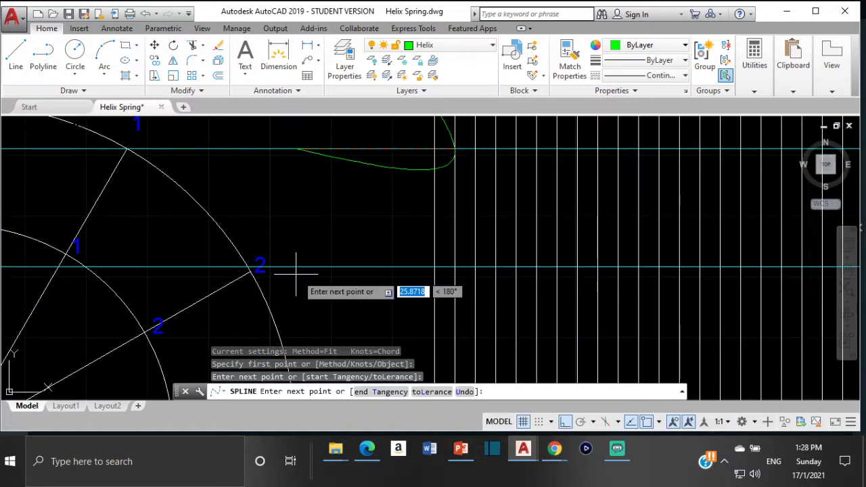
pyautogui.scroll(-2, 307, 274)
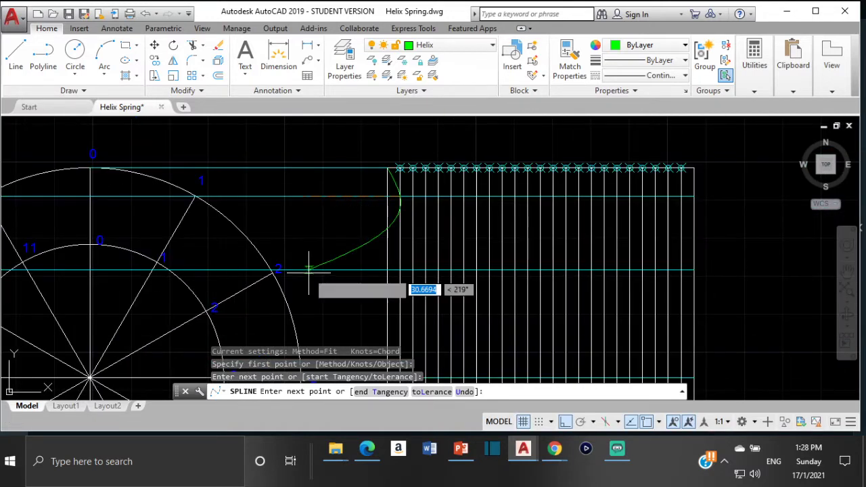
pyautogui.press('Escape')
pyautogui.middleClick(264, 263)
pyautogui.middleClick(264, 263)
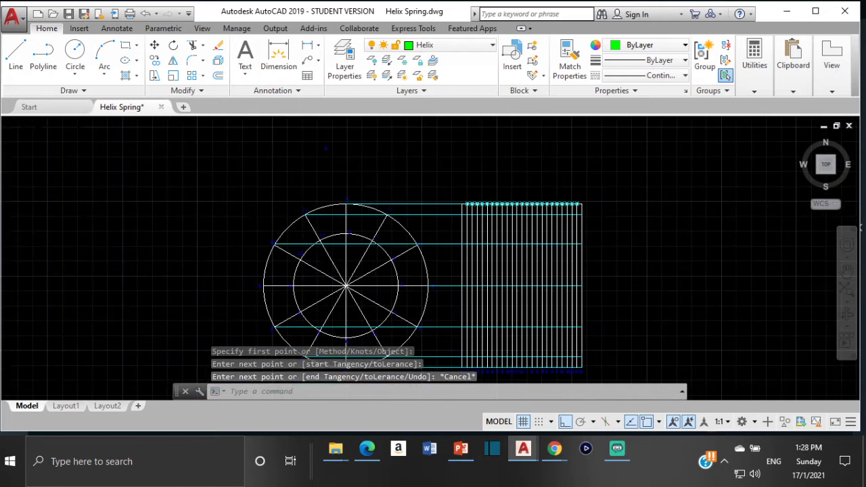
# - Move the cyan line at point 10 so its left end sits on the point-10 node
pyautogui.scroll(3, 281, 235)
pyautogui.click(274, 229)
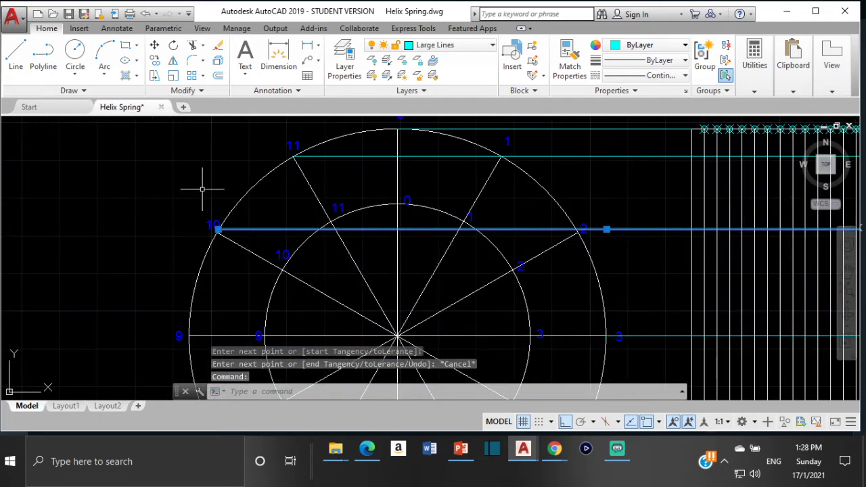
pyautogui.click(154, 45)
pyautogui.scroll(4, 215, 233)
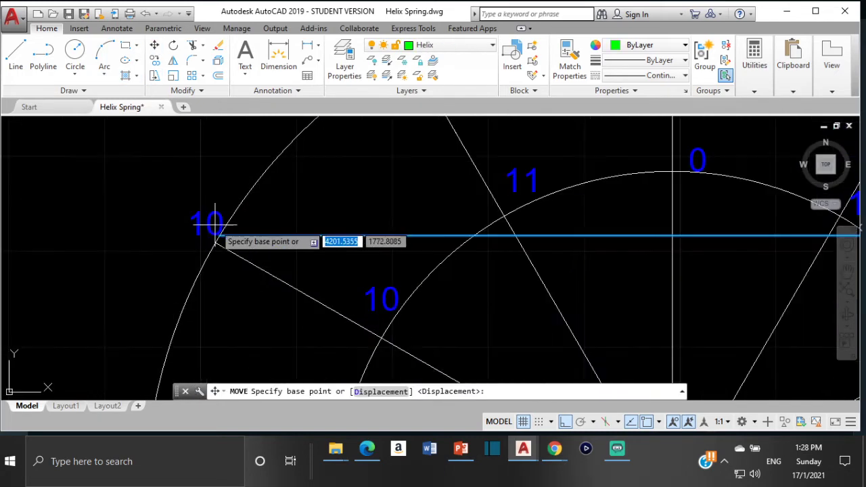
pyautogui.click(218, 234)
pyautogui.click(215, 242)
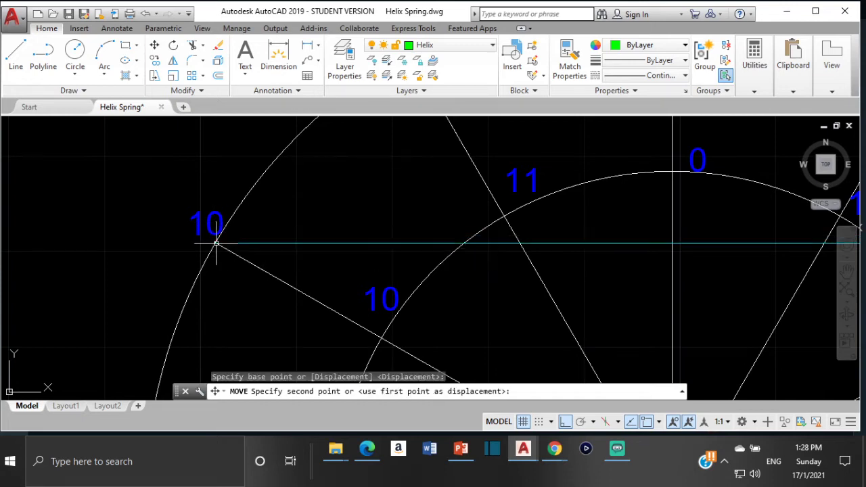
pyautogui.scroll(-6, 399, 242)
pyautogui.scroll(6, 372, 240)
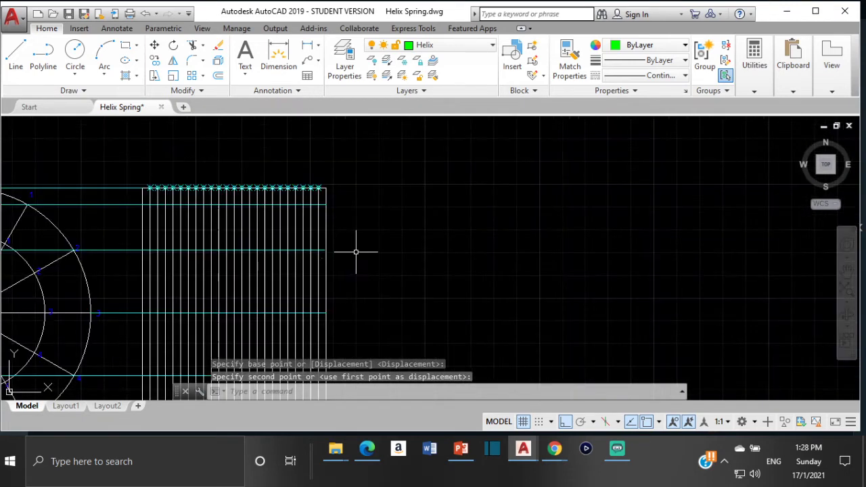
# - Grab the line's end grip to stretch it, then cancel, leaving the line unchanged
pyautogui.click(325, 251)
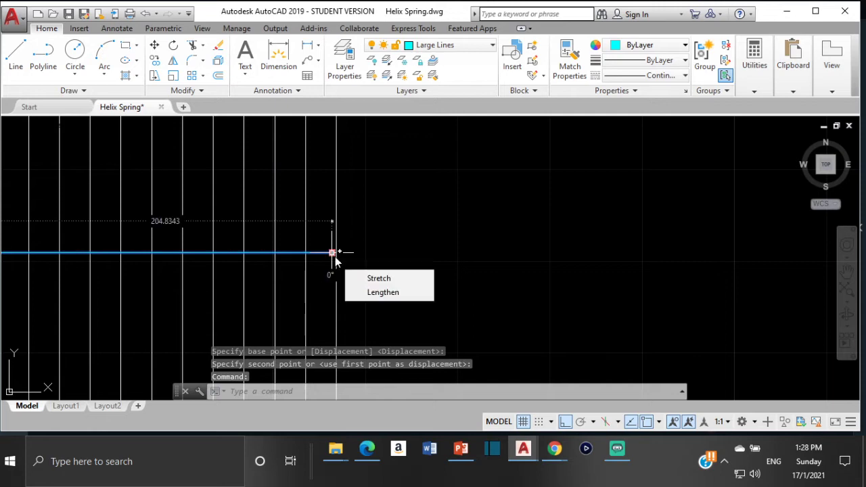
pyautogui.scroll(5, 331, 260)
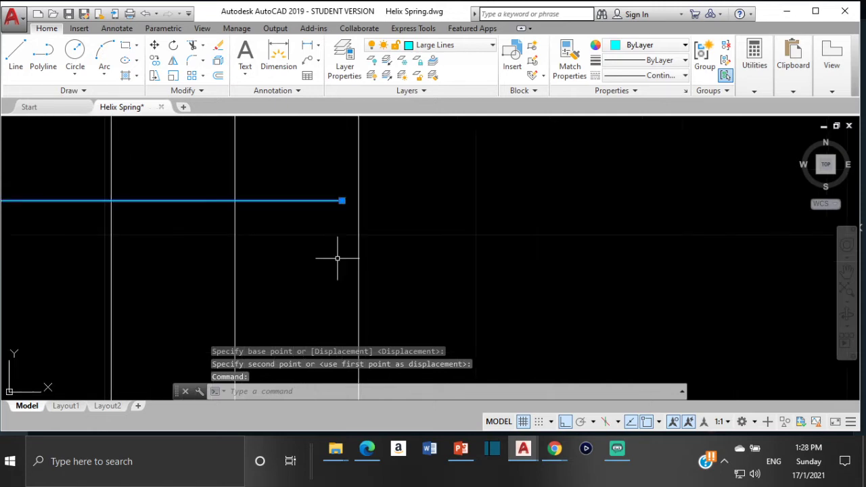
pyautogui.click(342, 200)
pyautogui.press('Escape')
pyautogui.scroll(-4, 217, 218)
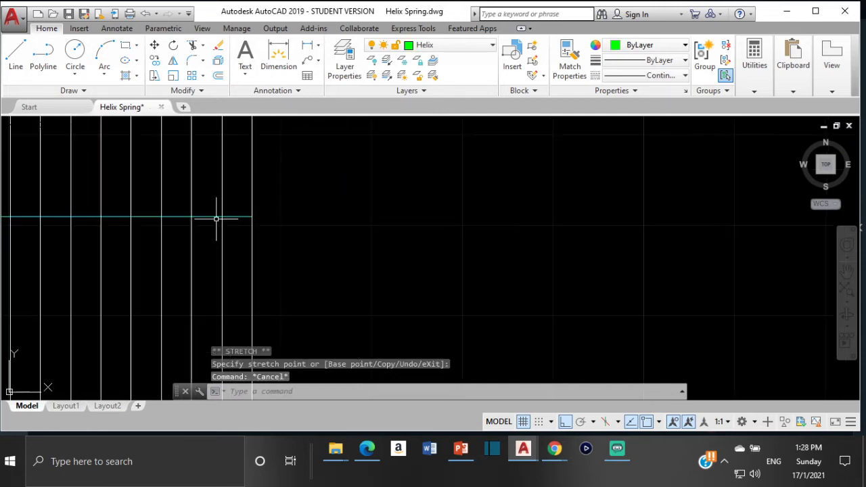
pyautogui.scroll(-7, 428, 212)
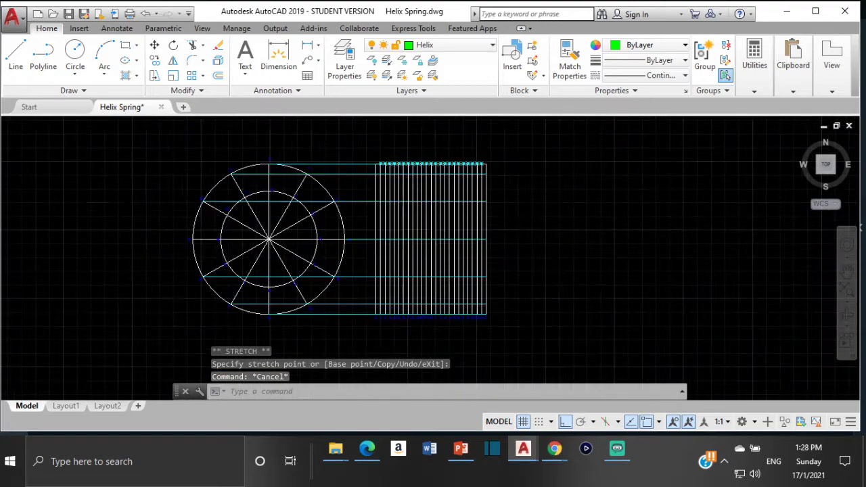
pyautogui.scroll(5, 135, 250)
pyautogui.scroll(-2, 128, 243)
pyautogui.scroll(1, 133, 231)
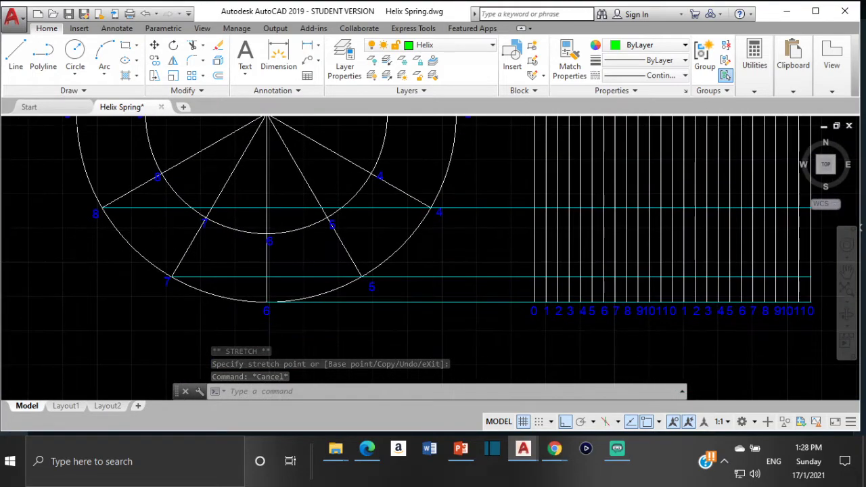
pyautogui.scroll(2, 178, 277)
pyautogui.scroll(-4, 300, 309)
pyautogui.scroll(4, 360, 232)
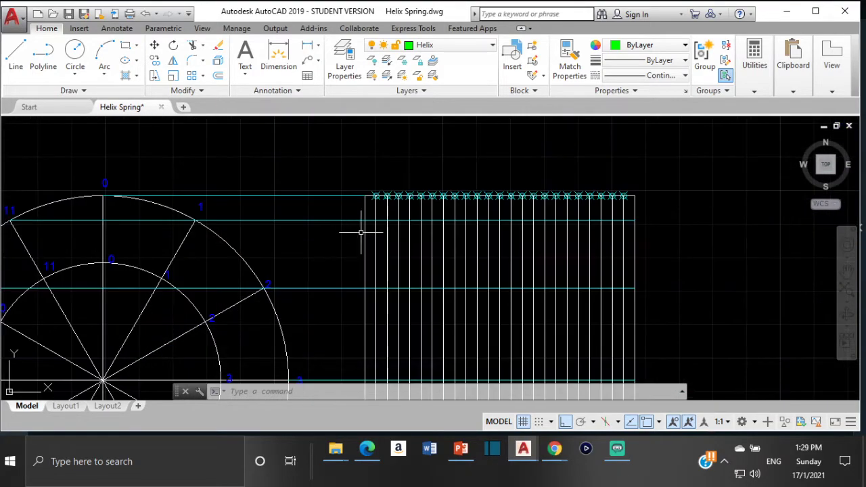
# - Try the HELIX command from the top-left node, then cancel it
pyautogui.press('Escape')
pyautogui.press('Escape')
pyautogui.write('HEL')
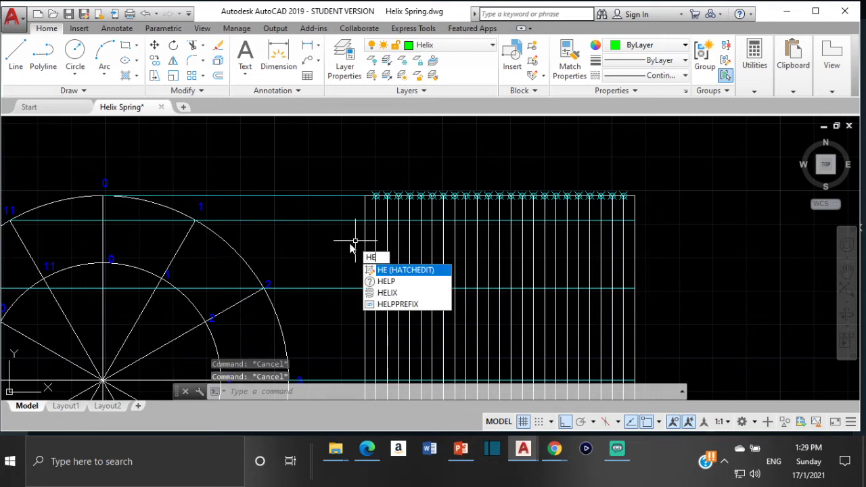
pyautogui.click(399, 281)
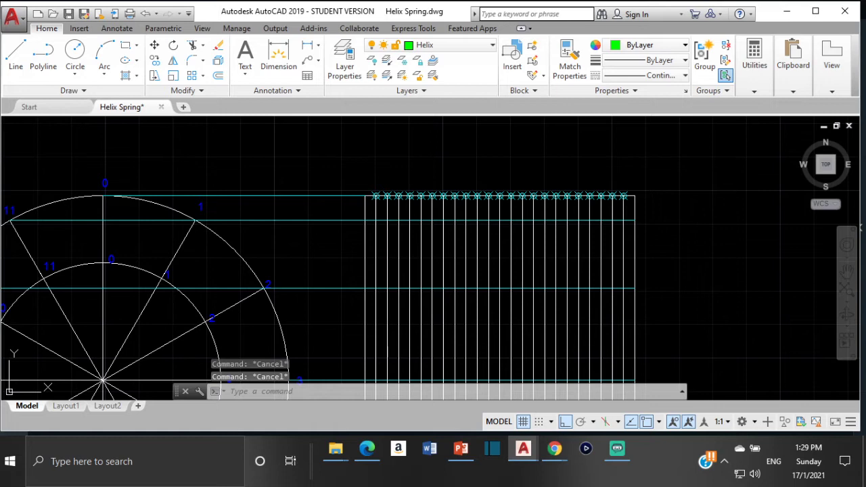
pyautogui.scroll(2, 388, 209)
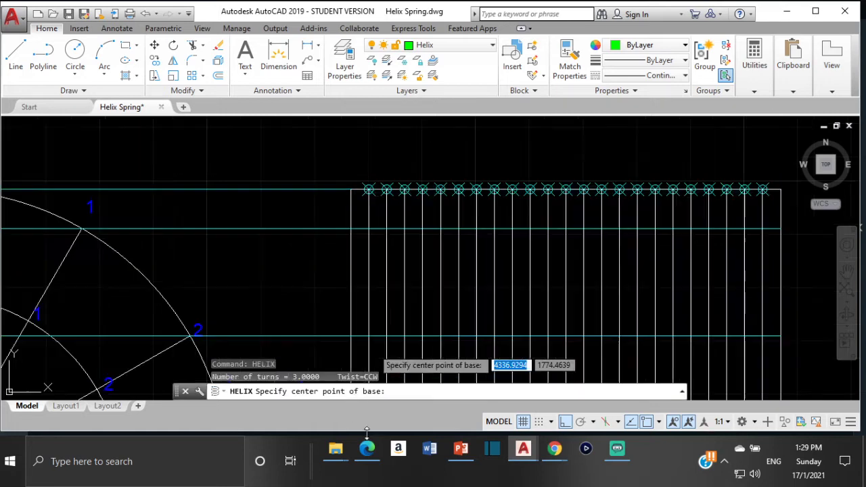
pyautogui.click(350, 184)
pyautogui.press('Escape')
pyautogui.press('Escape')
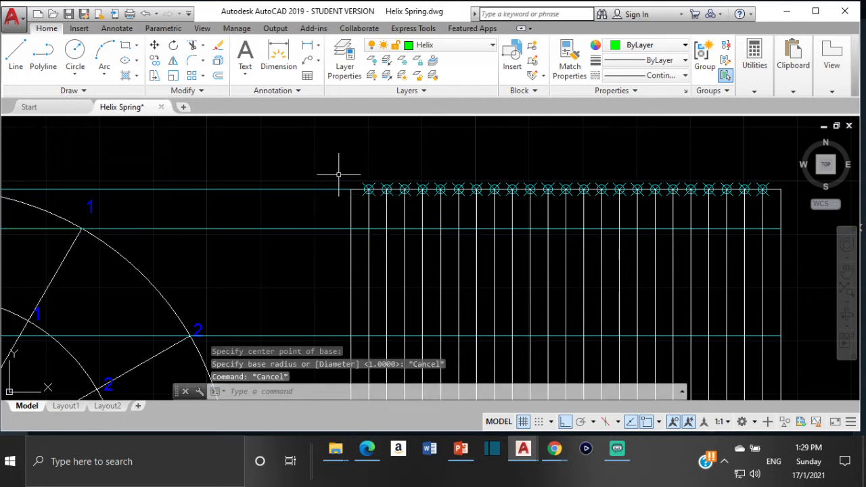
# - Start a spline with fit points descending through the first grid intersections
pyautogui.write('spl')
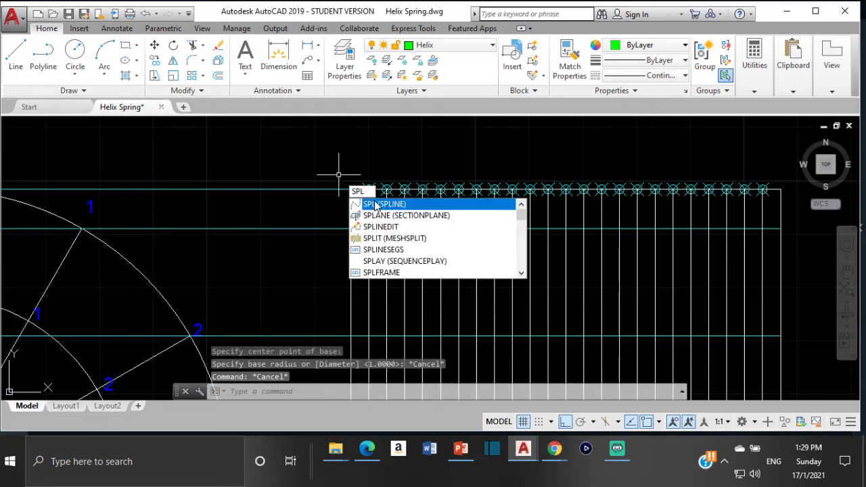
pyautogui.press('Return')
pyautogui.click(367, 190)
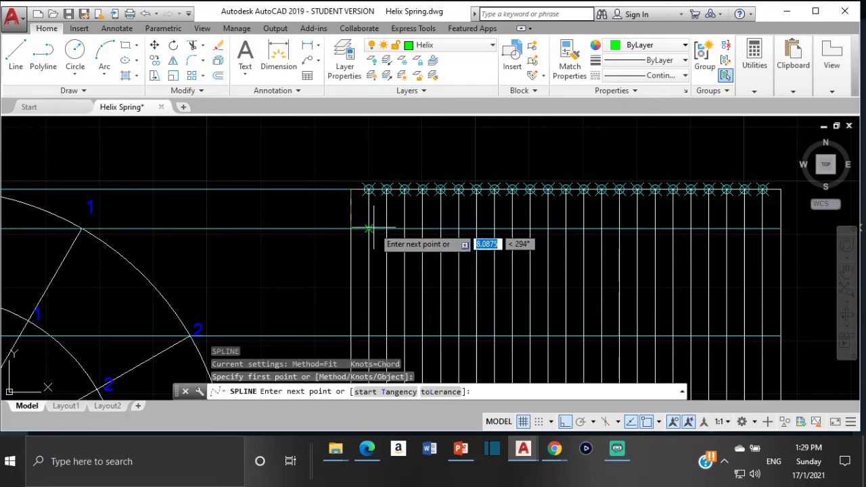
pyautogui.click(368, 229)
pyautogui.moveTo(378, 276); pyautogui.dragTo(363, 194, button='middle')
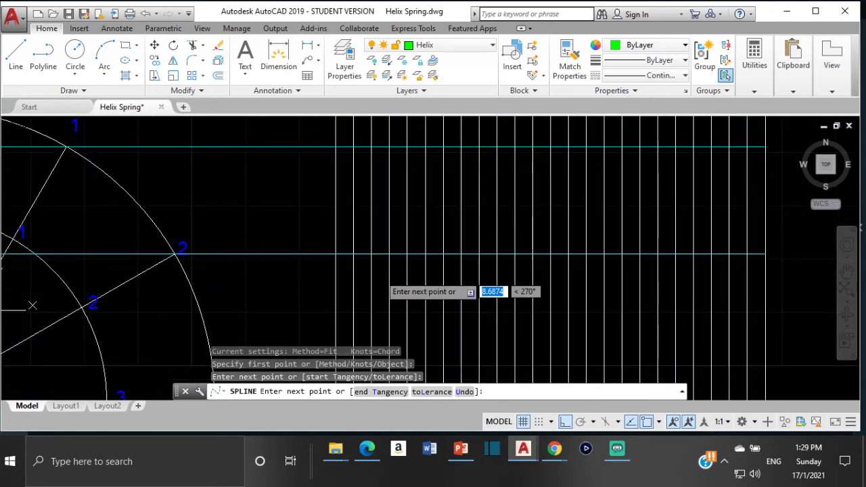
pyautogui.click(370, 255)
pyautogui.scroll(-3, 367, 278)
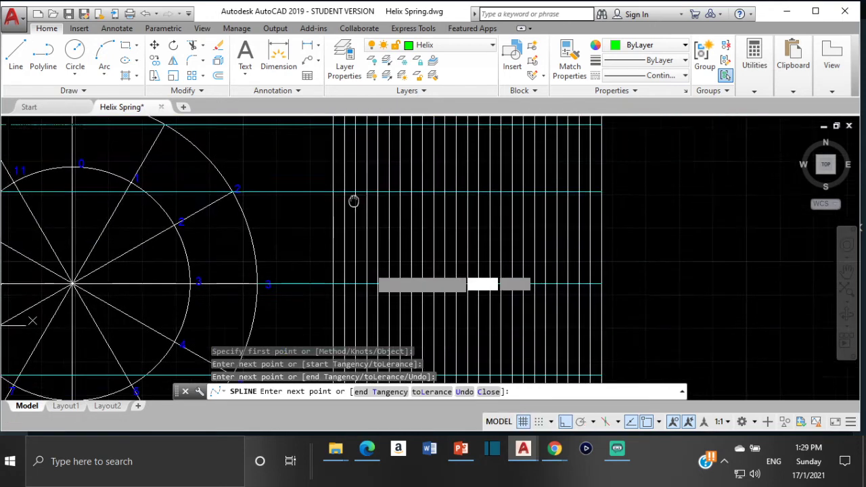
pyautogui.scroll(2, 359, 272)
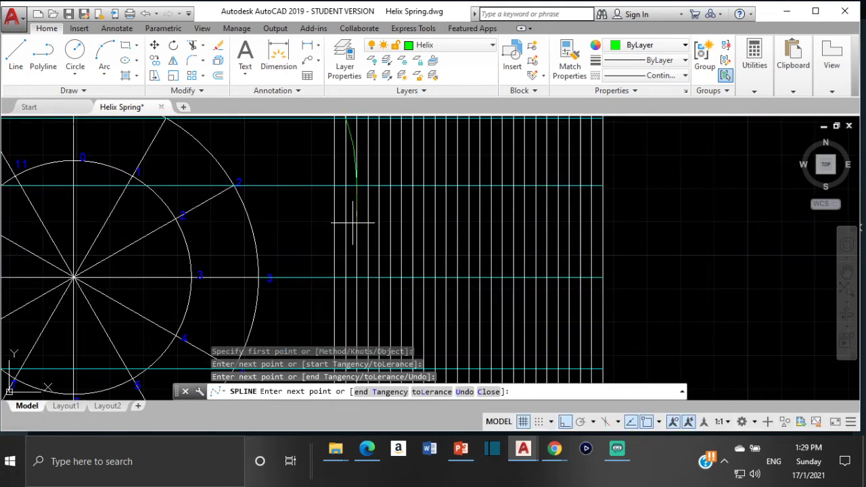
pyautogui.click(367, 278)
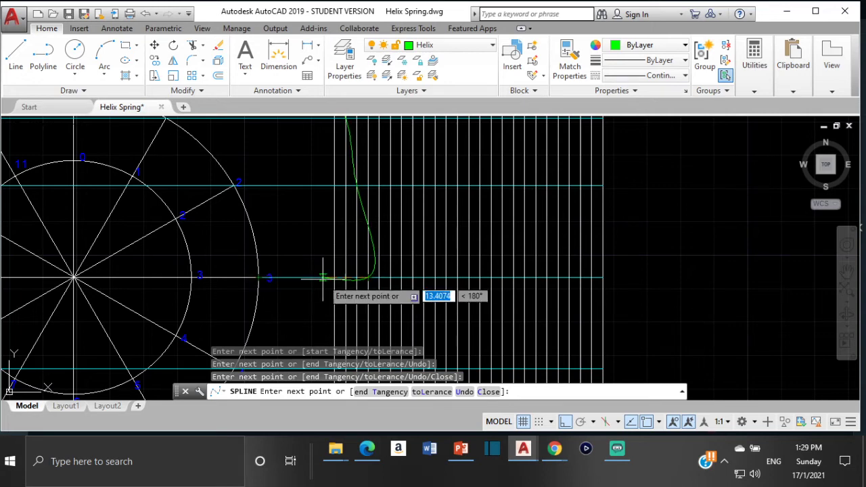
# - Continue the spline through the next intersection and end it on the baseline at mark 6
pyautogui.scroll(-2, 325, 274)
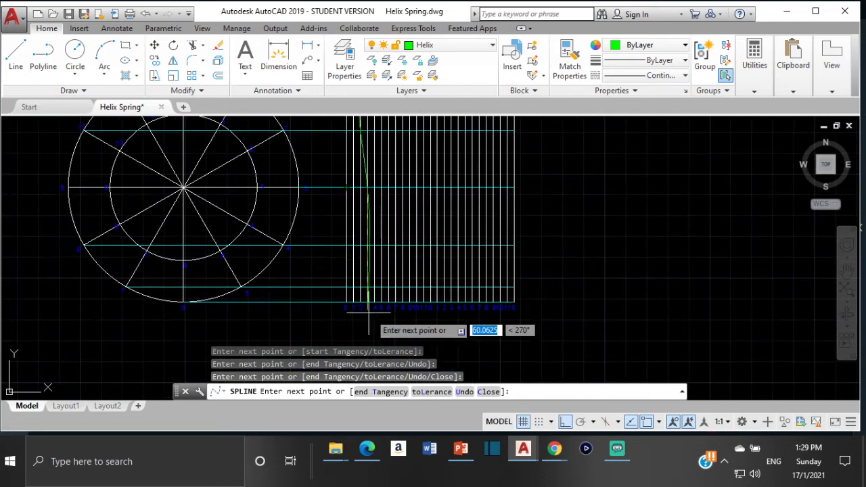
pyautogui.scroll(2, 363, 189)
pyautogui.scroll(1, 378, 192)
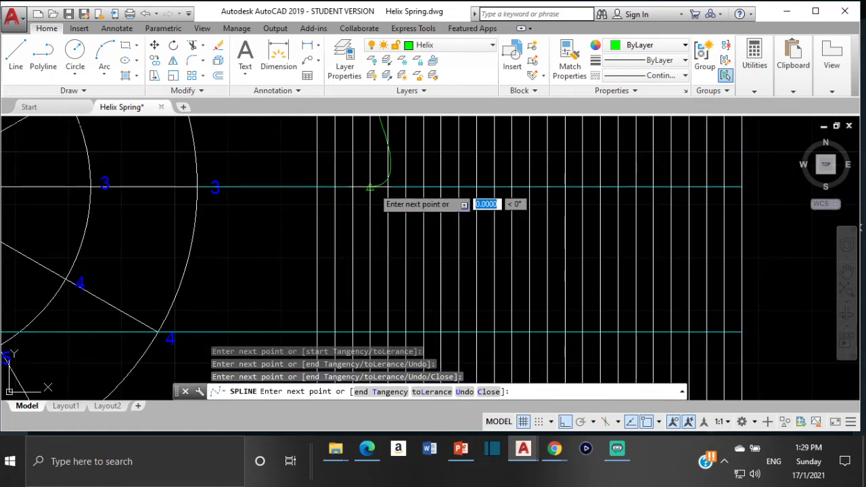
pyautogui.scroll(-1, 361, 226)
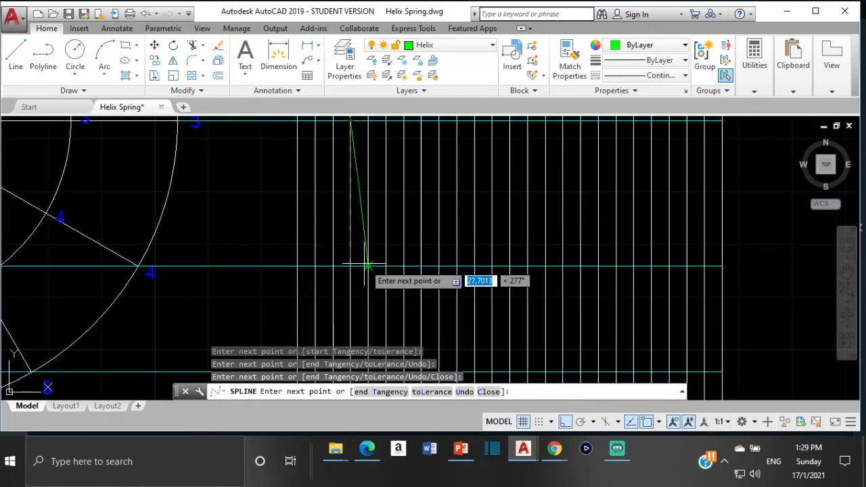
pyautogui.moveTo(367, 273); pyautogui.dragTo(374, 162, button='middle')
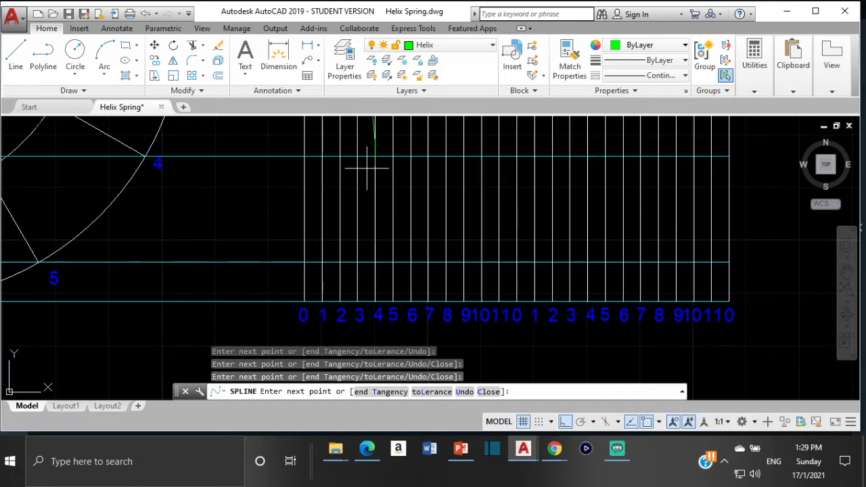
pyautogui.click(393, 261)
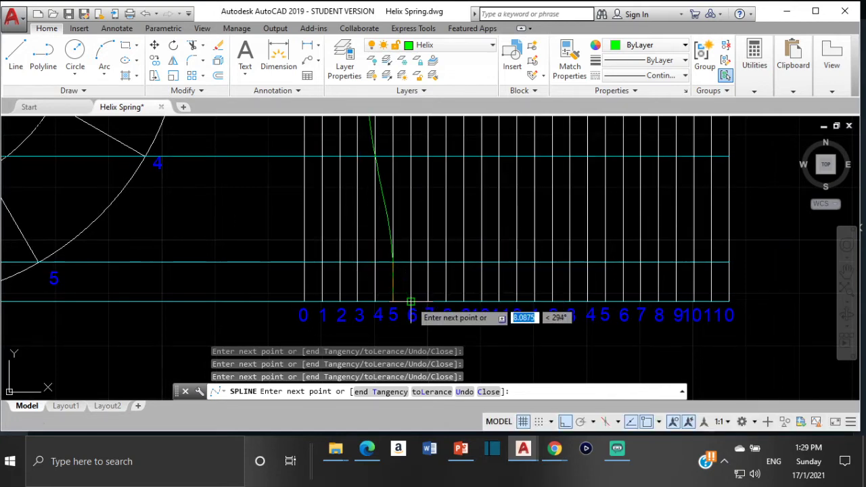
pyautogui.click(410, 301)
pyautogui.press('Return')
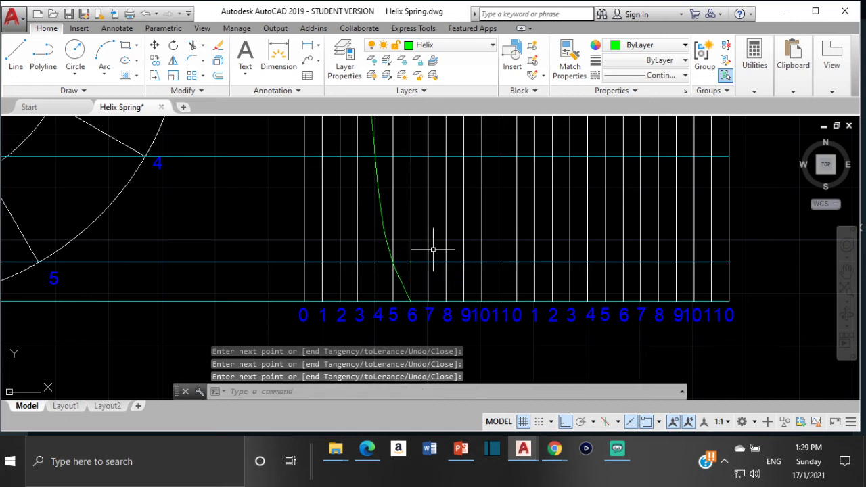
pyautogui.scroll(-4, 432, 253)
pyautogui.moveTo(418, 190); pyautogui.dragTo(433, 226, button='middle')
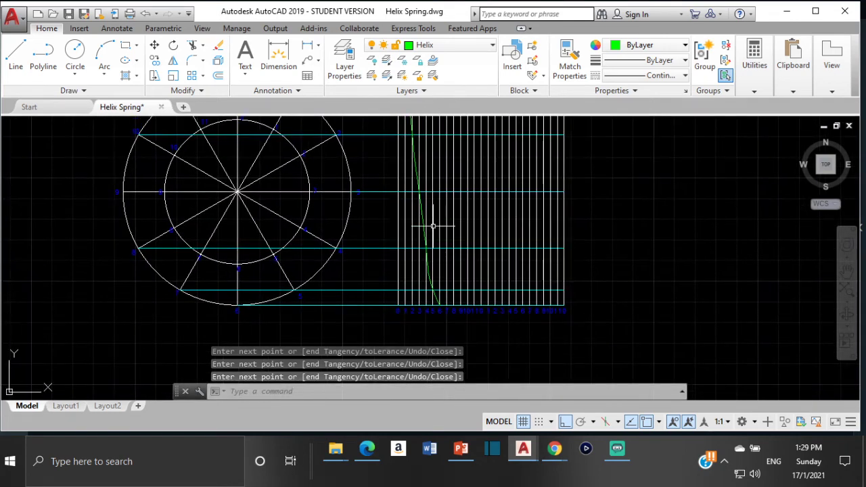
# - Recolour the vertical grid line at mark 6 to blue (94,103,175)
pyautogui.scroll(2, 441, 287)
pyautogui.click(436, 275)
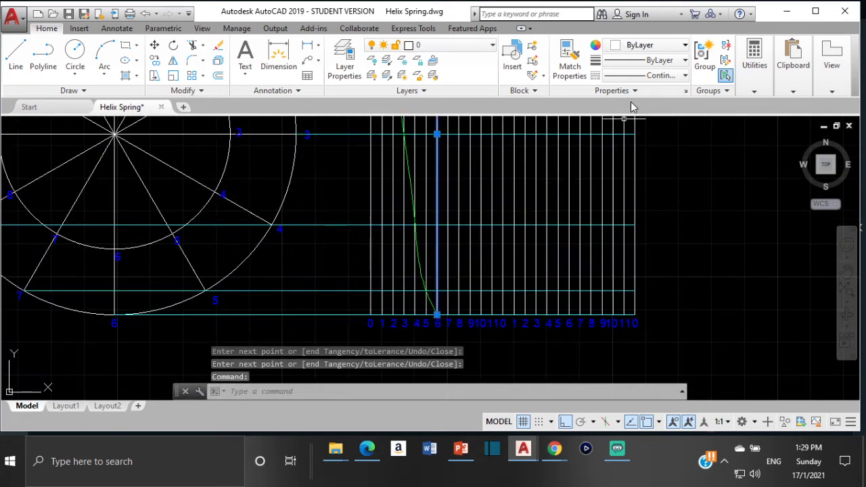
pyautogui.click(661, 46)
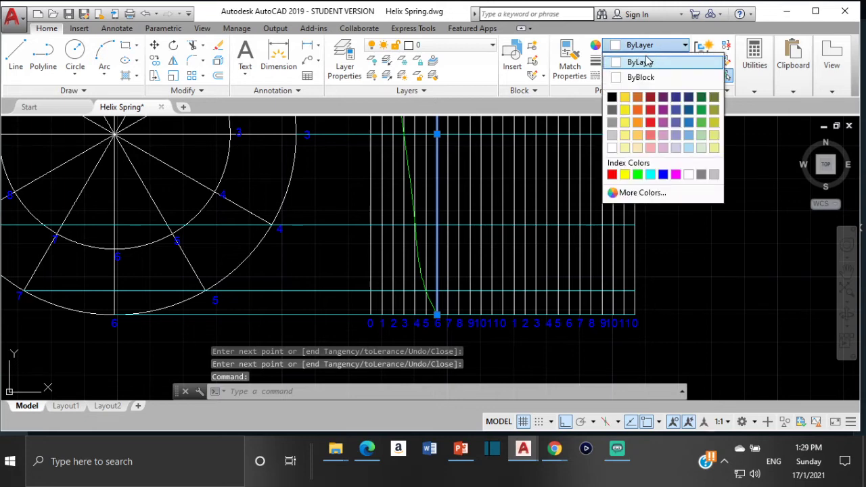
pyautogui.click(674, 122)
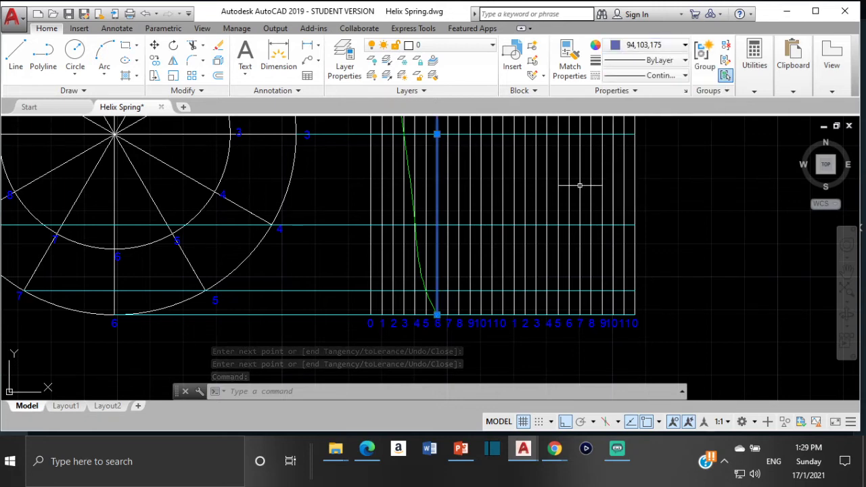
pyautogui.press('Escape')
pyautogui.scroll(-3, 489, 154)
pyautogui.scroll(1, 493, 212)
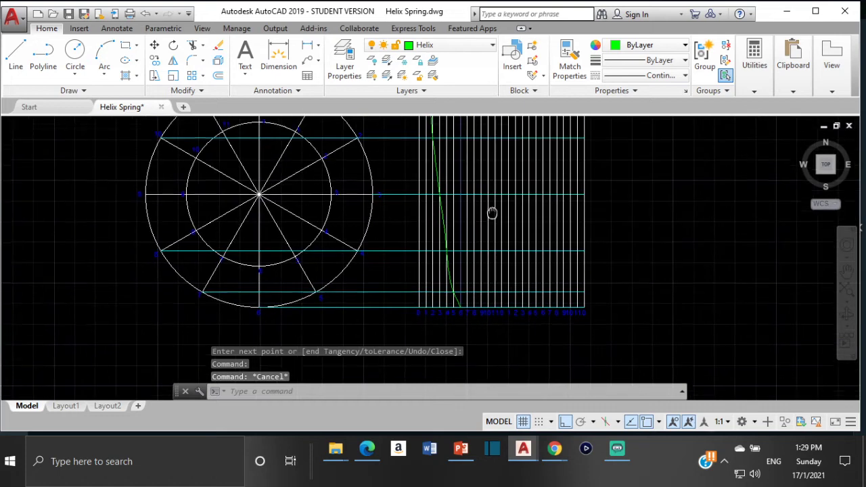
pyautogui.moveTo(476, 228); pyautogui.dragTo(485, 277, button='middle')
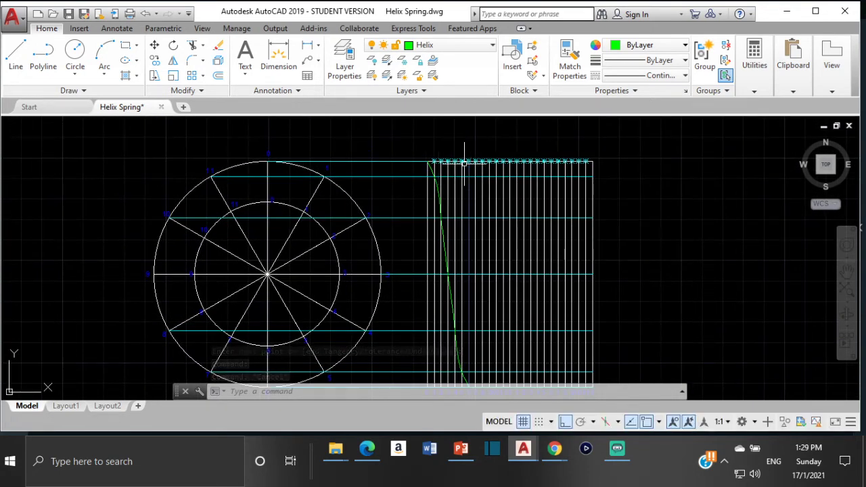
pyautogui.scroll(2, 467, 162)
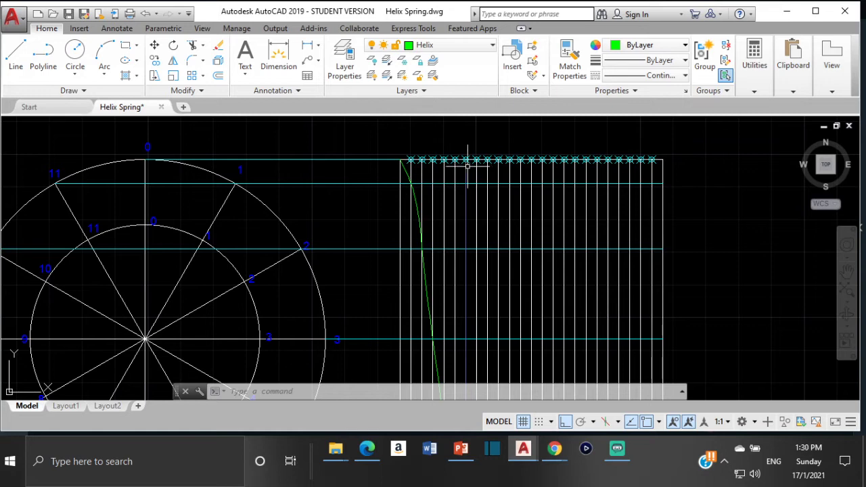
# - Zoom around the drawing, then expand the Utilities panel's Measure options
pyautogui.moveTo(467, 164)
pyautogui.scroll(-2, 470, 178)
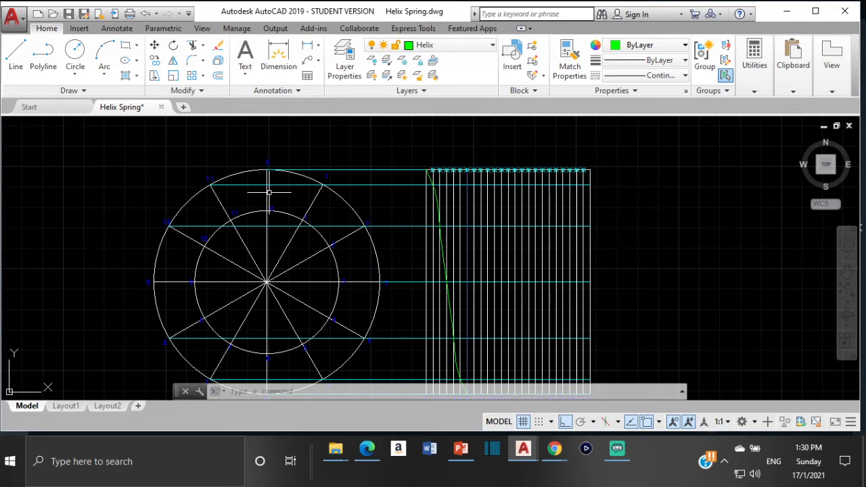
pyautogui.scroll(4, 450, 183)
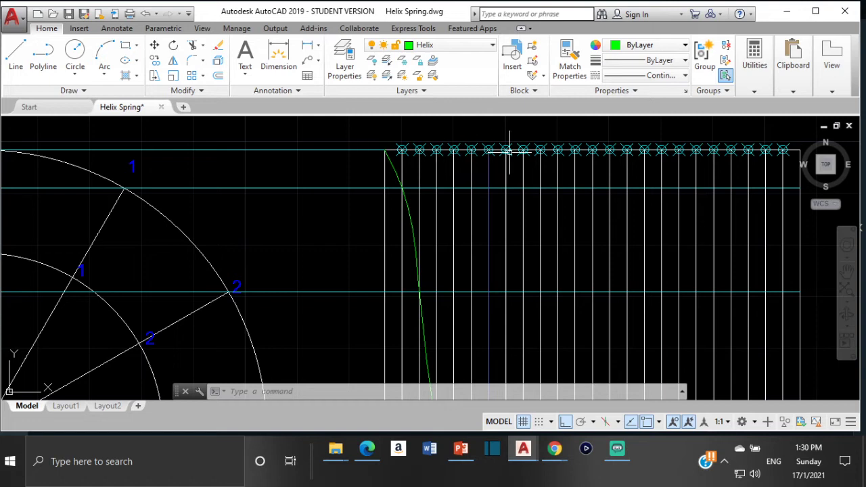
pyautogui.click(754, 61)
# - Start a Measure Distance from the helix top, cancel it and zoom to the baseline
pyautogui.click(755, 135)
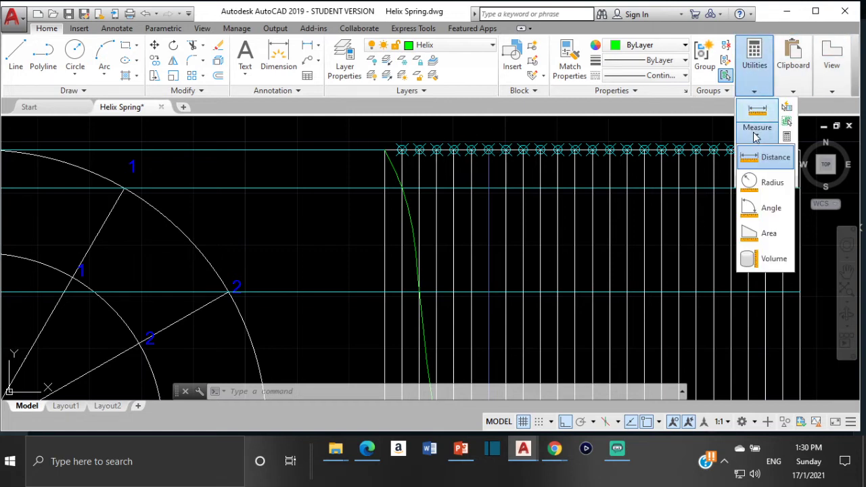
pyautogui.click(775, 157)
pyautogui.scroll(2, 396, 152)
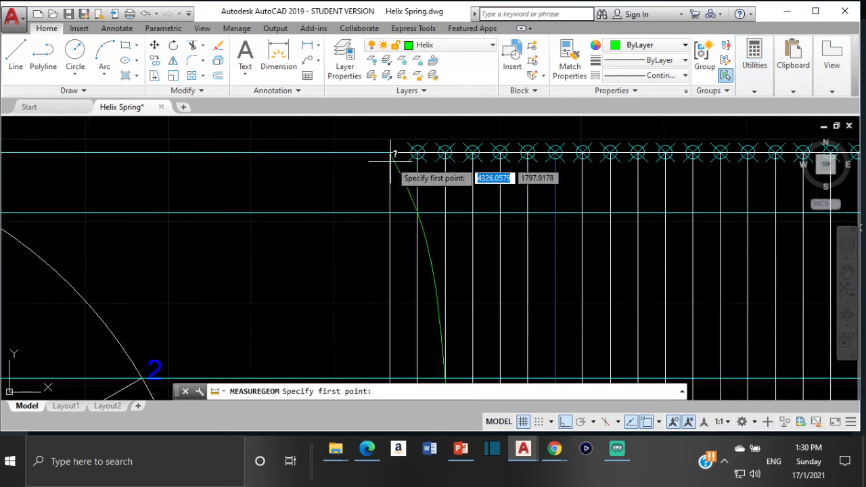
pyautogui.click(391, 156)
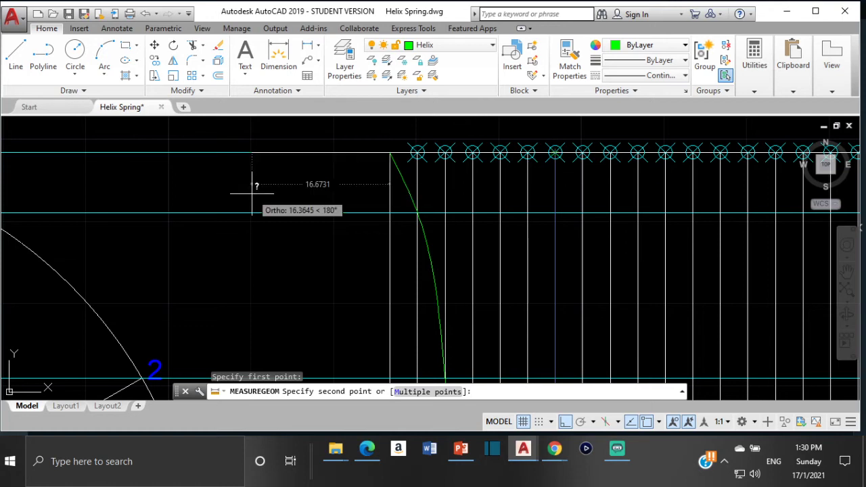
pyautogui.scroll(-8, 268, 202)
pyautogui.moveTo(270, 208); pyautogui.dragTo(298, 190, button='middle')
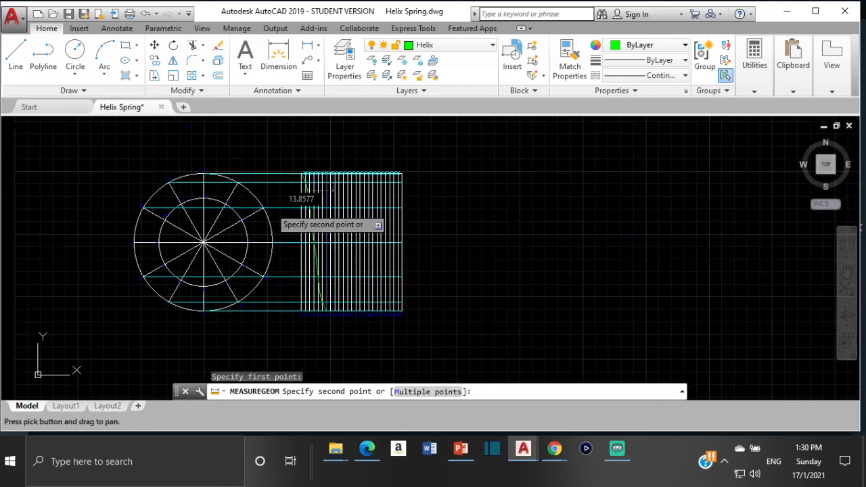
pyautogui.press('Escape')
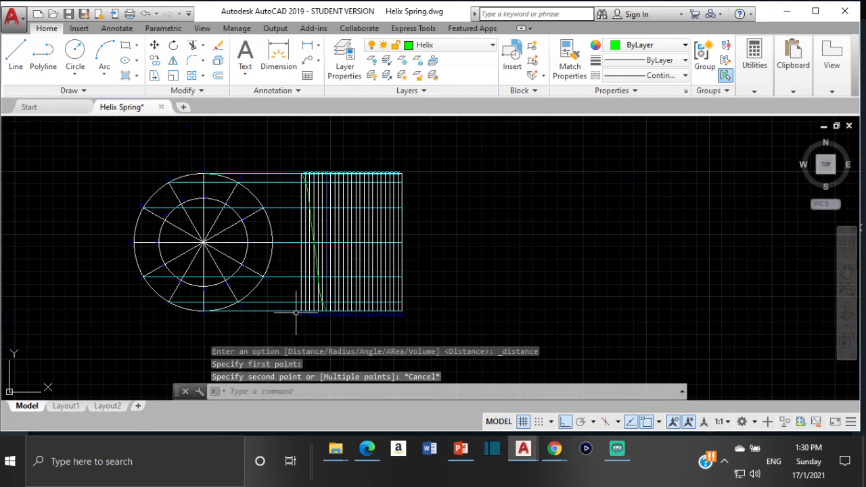
pyautogui.scroll(2, 295, 313)
pyautogui.scroll(2, 315, 314)
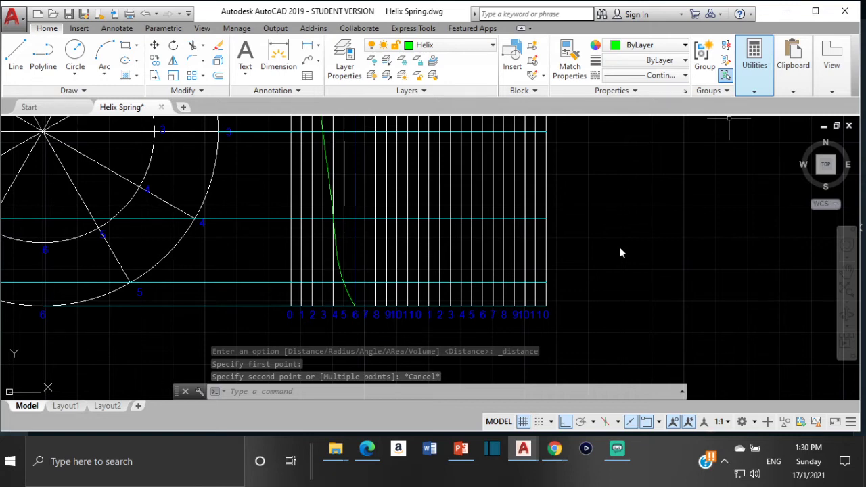
pyautogui.scroll(4, 296, 308)
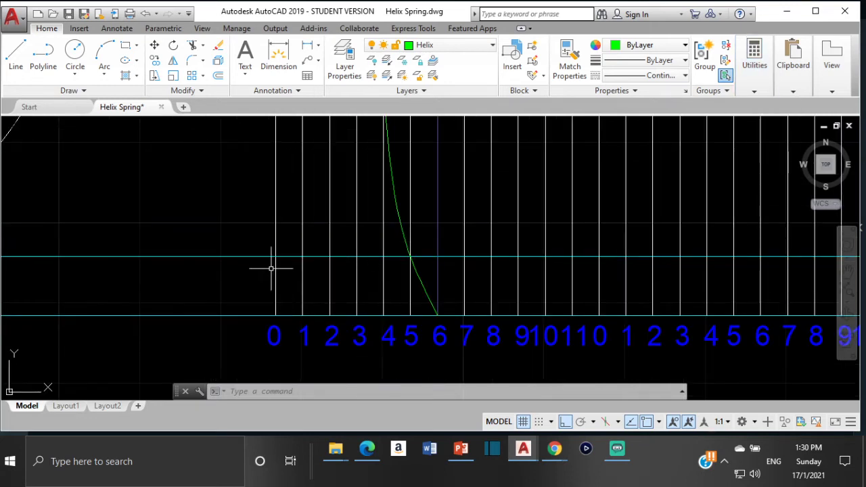
# - Draw trial lines from baseline mark 0 to mark 6 and 20 units upward
pyautogui.click(15, 56)
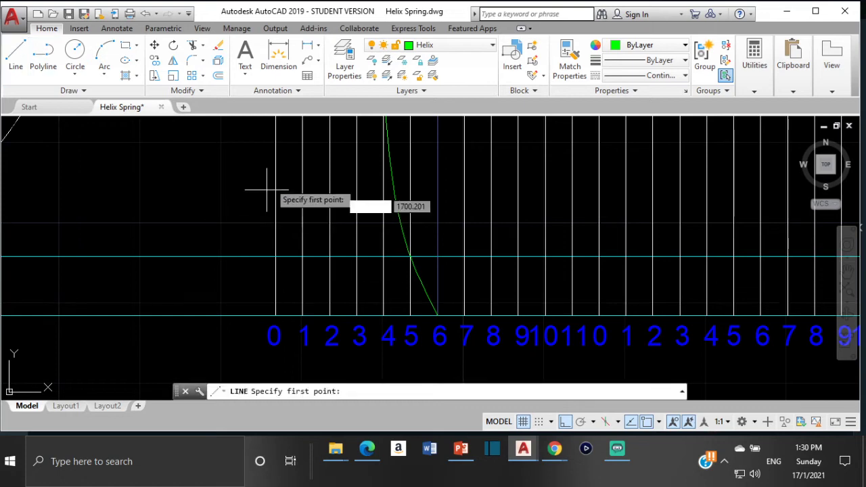
pyautogui.click(275, 316)
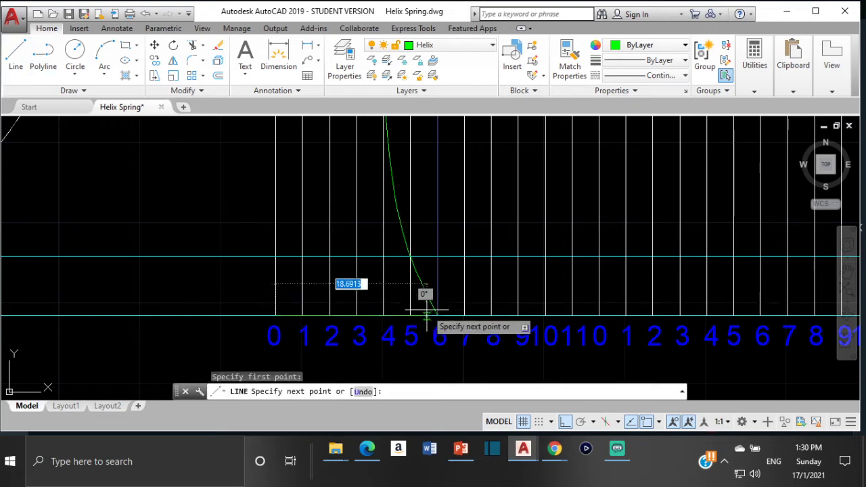
pyautogui.click(438, 316)
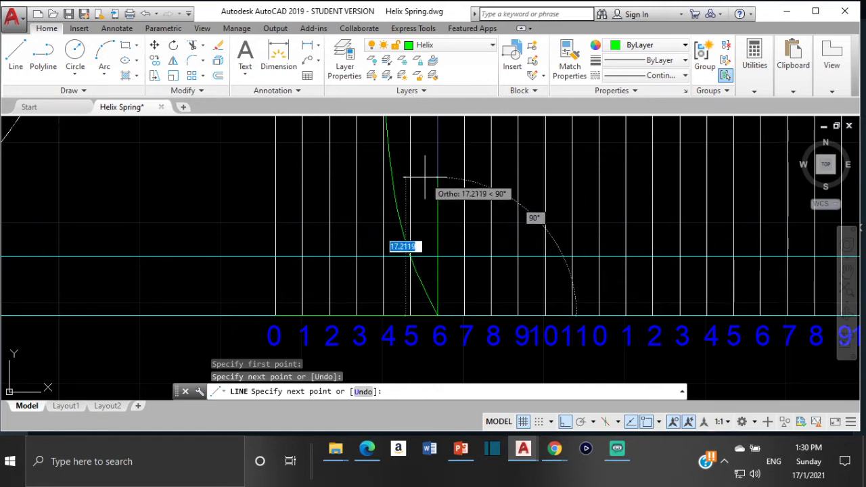
pyautogui.write('20')
pyautogui.press('Return')
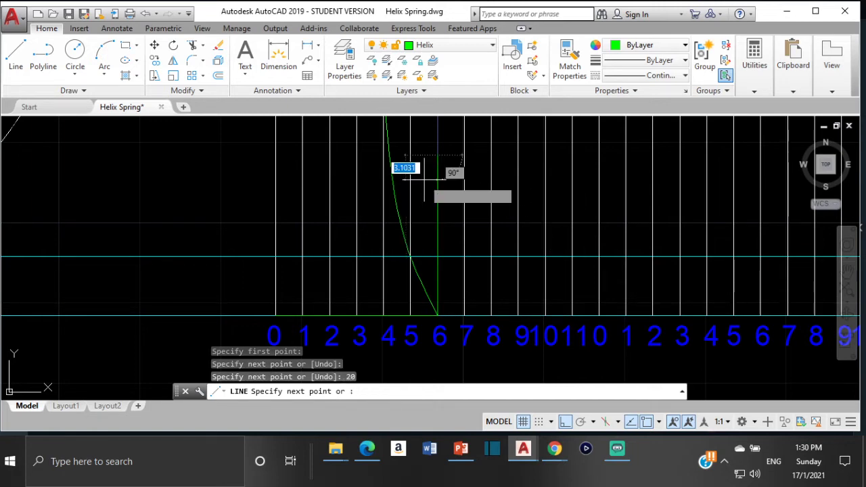
pyautogui.click(274, 155)
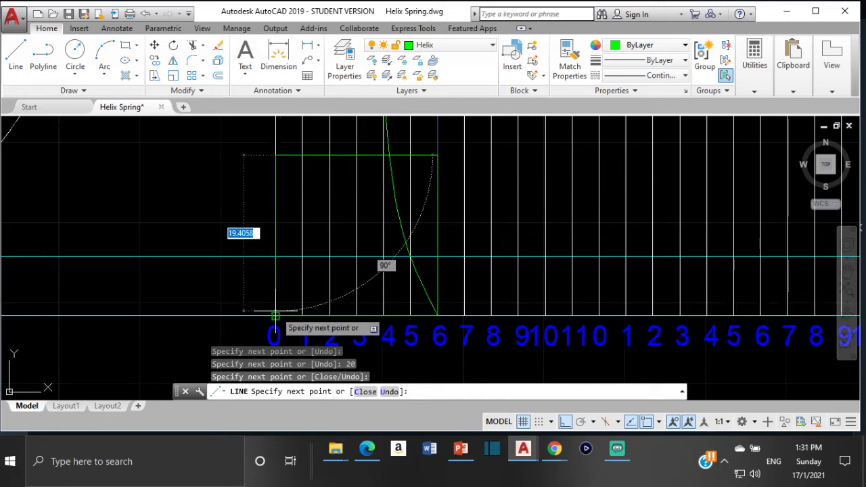
pyautogui.write('20')
pyautogui.press('Escape')
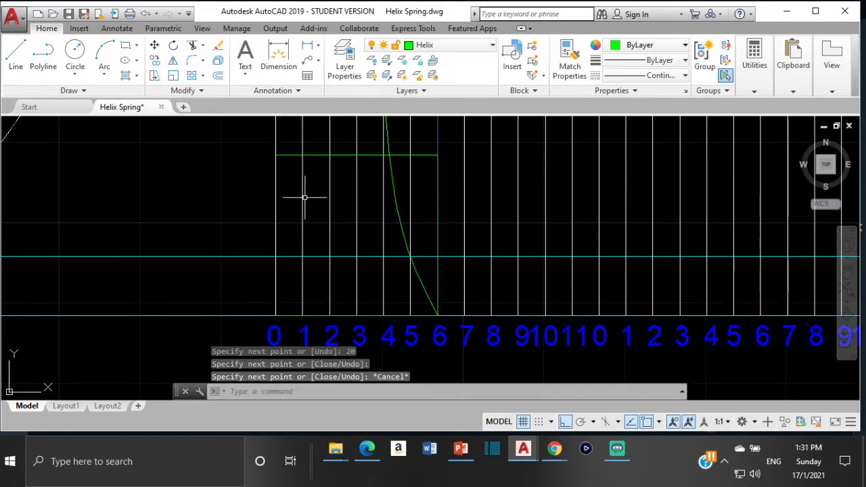
# - Erase the two leftover lines at the helix's lower end and view the full grid
pyautogui.click(341, 155)
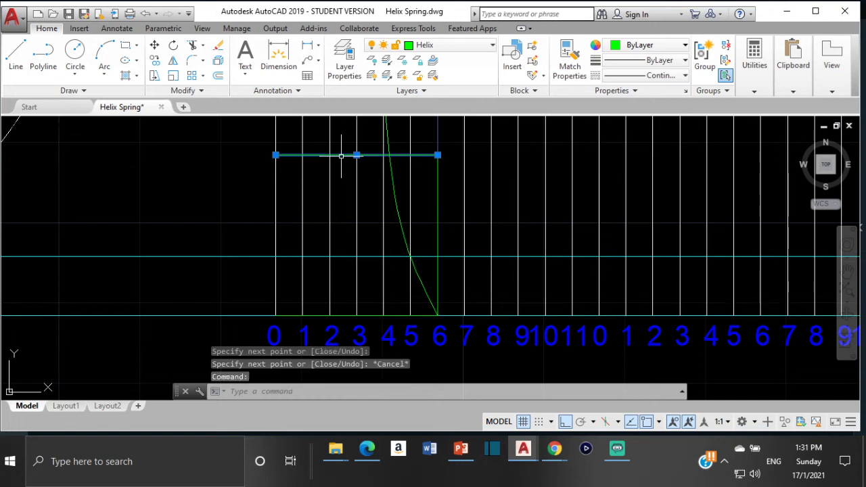
pyautogui.click(437, 198)
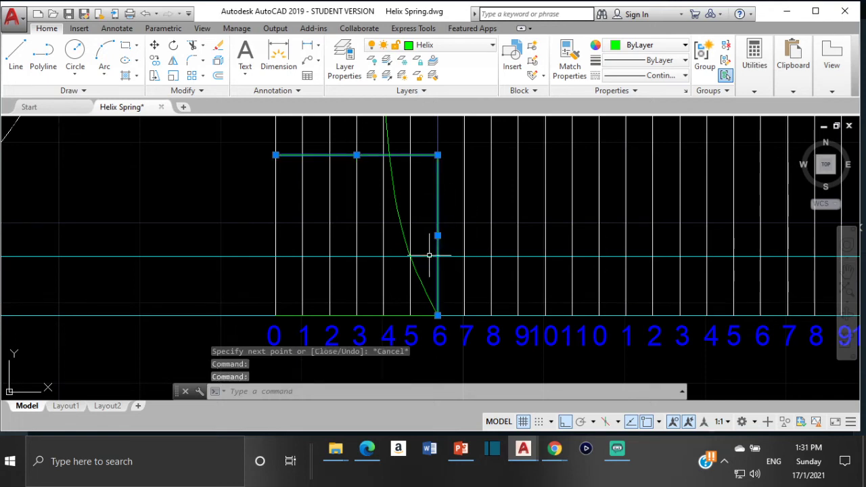
pyautogui.press('Delete')
pyautogui.scroll(-5, 433, 304)
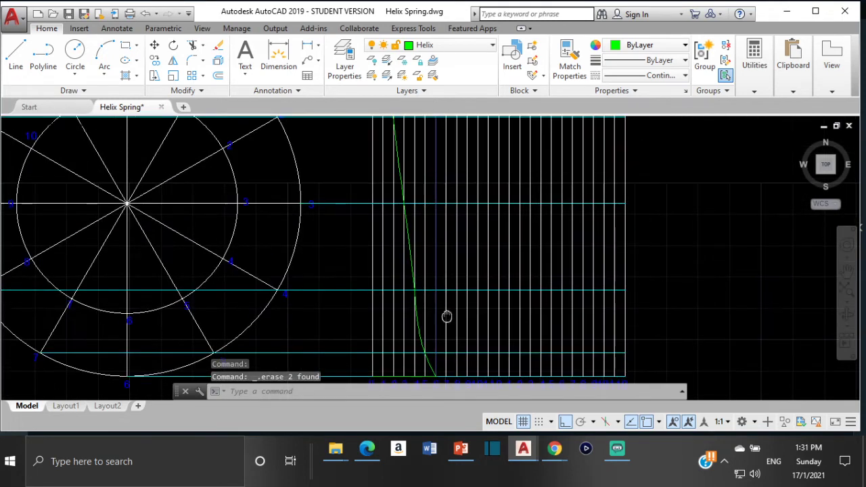
pyautogui.moveTo(379, 187); pyautogui.dragTo(386, 277, button='middle')
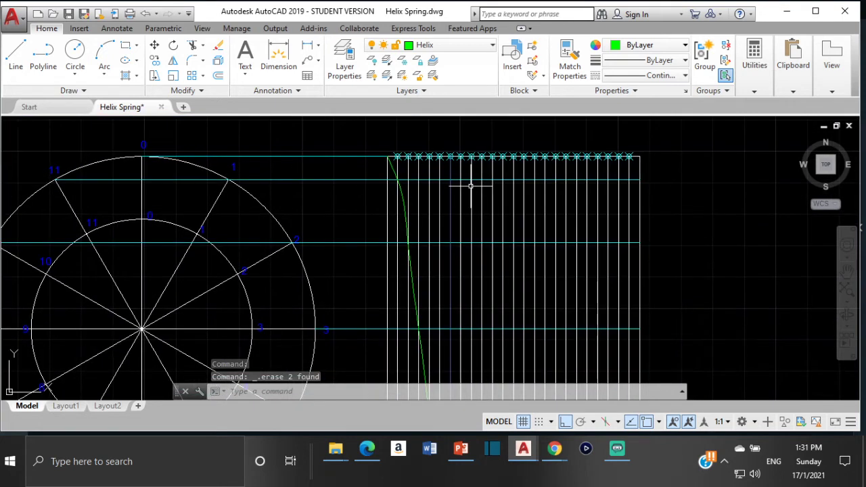
# - Copy the green helix spline from its top endpoint to a later marker on the top line
pyautogui.click(395, 174)
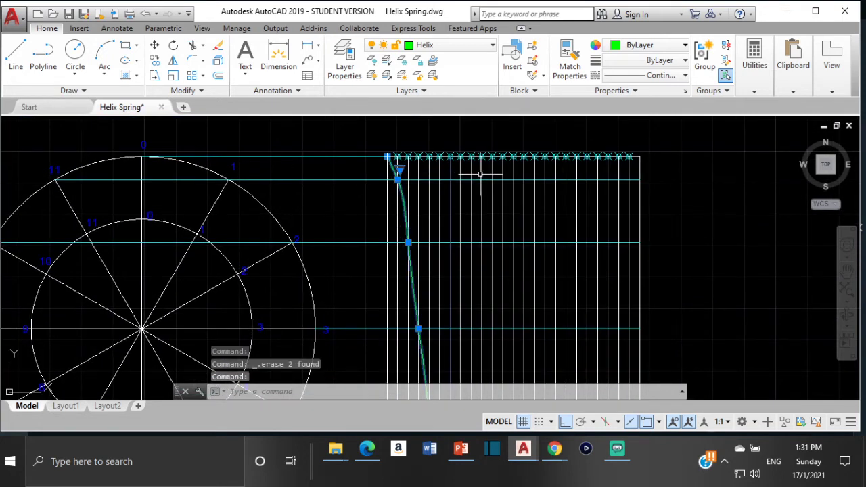
pyautogui.click(154, 60)
pyautogui.click(388, 156)
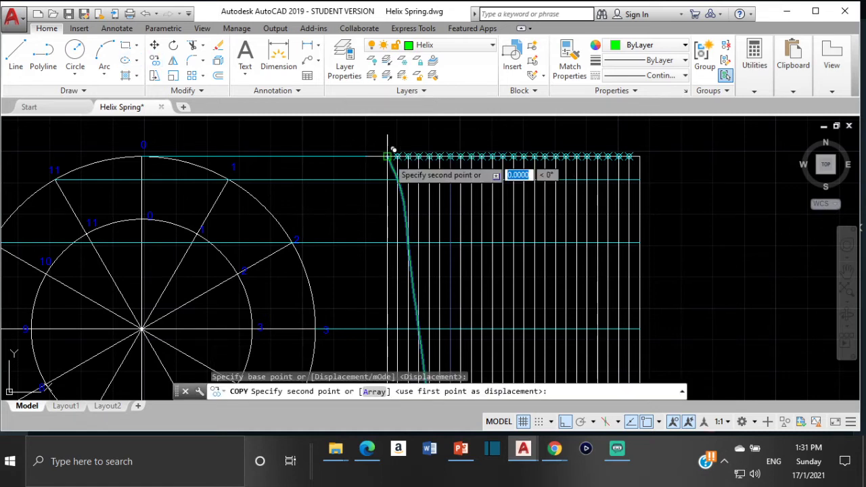
pyautogui.scroll(3, 473, 155)
pyautogui.scroll(3, 419, 130)
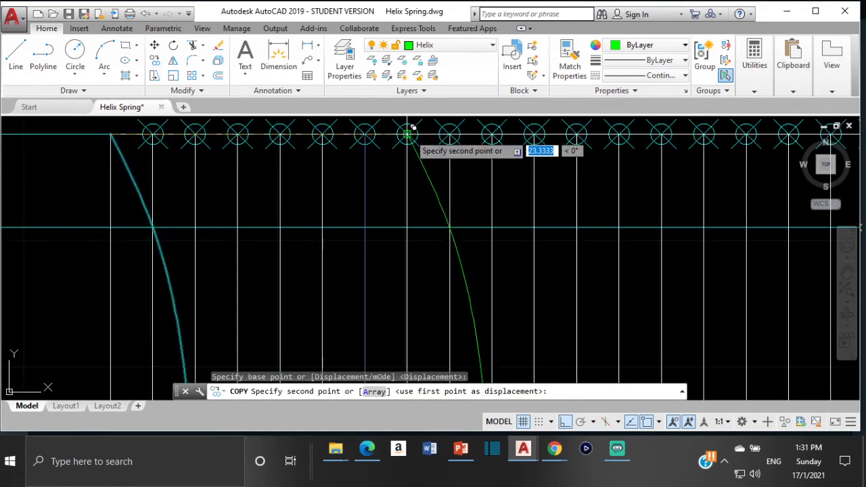
pyautogui.click(407, 131)
pyautogui.scroll(-5, 509, 173)
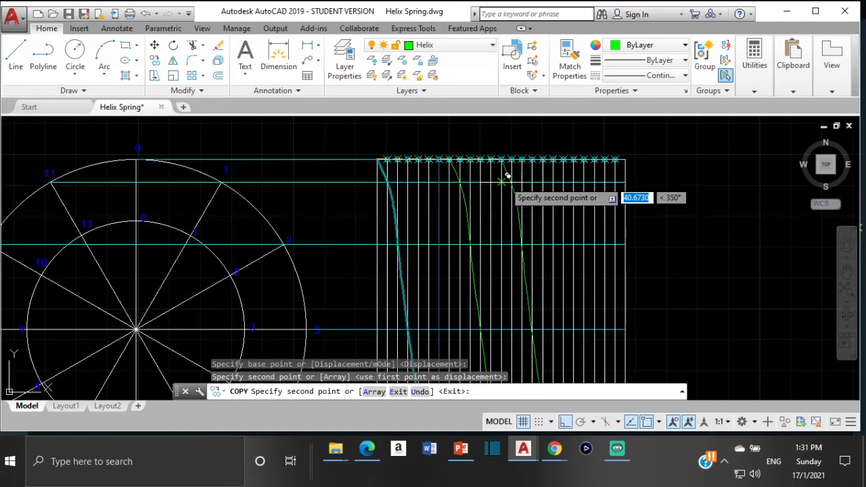
pyautogui.scroll(-2, 483, 174)
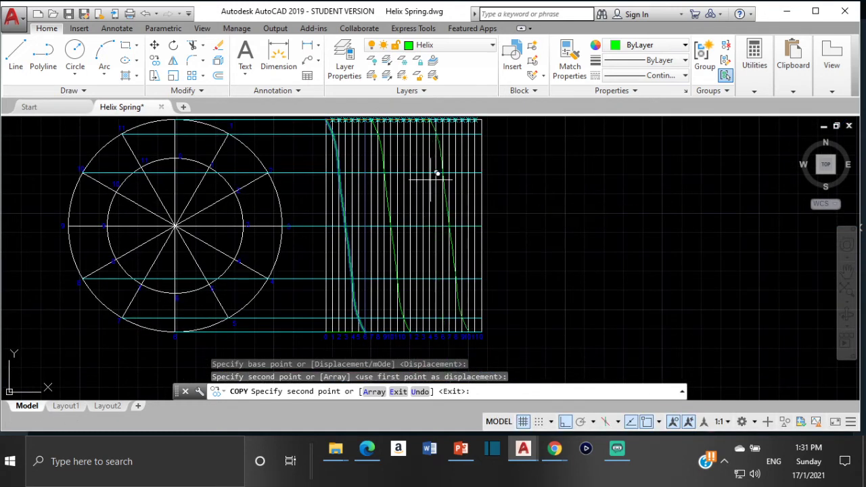
pyautogui.press('Escape')
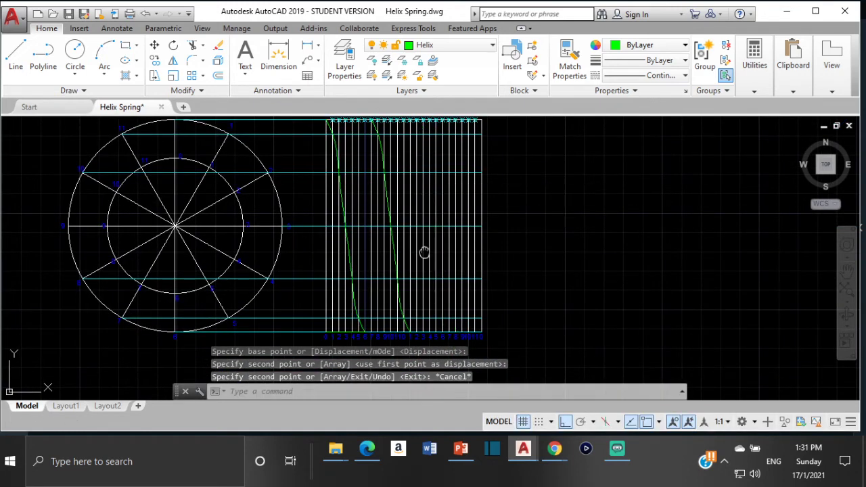
pyautogui.moveTo(424, 252); pyautogui.dragTo(394, 192, button='middle')
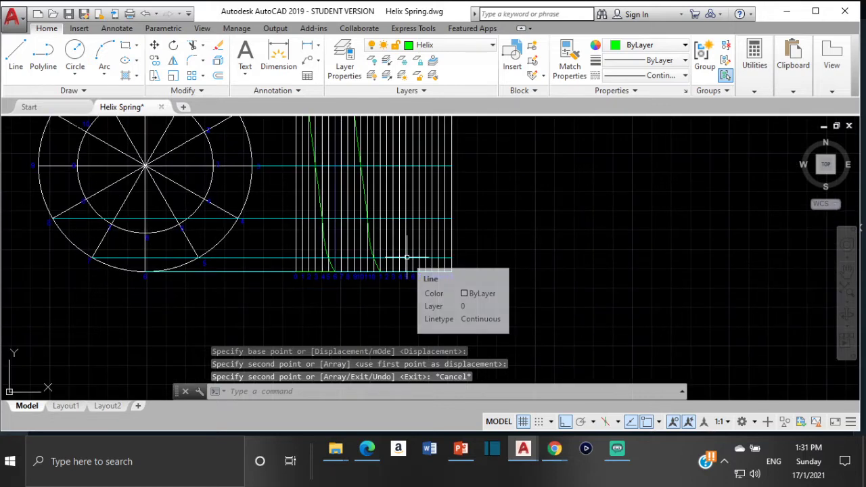
# - Move the copied helix one grid division left, using its top end as base point
pyautogui.scroll(2, 378, 302)
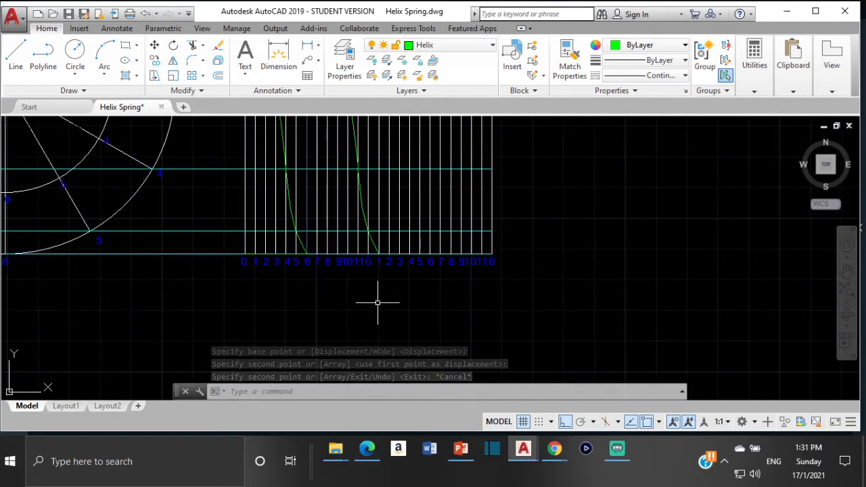
pyautogui.scroll(2, 377, 302)
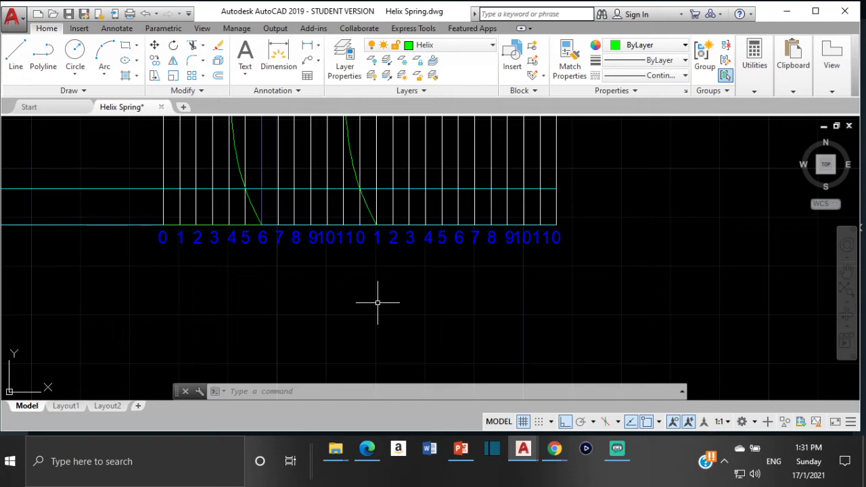
pyautogui.moveTo(319, 261); pyautogui.dragTo(378, 365, button='middle')
pyautogui.scroll(-2, 370, 268)
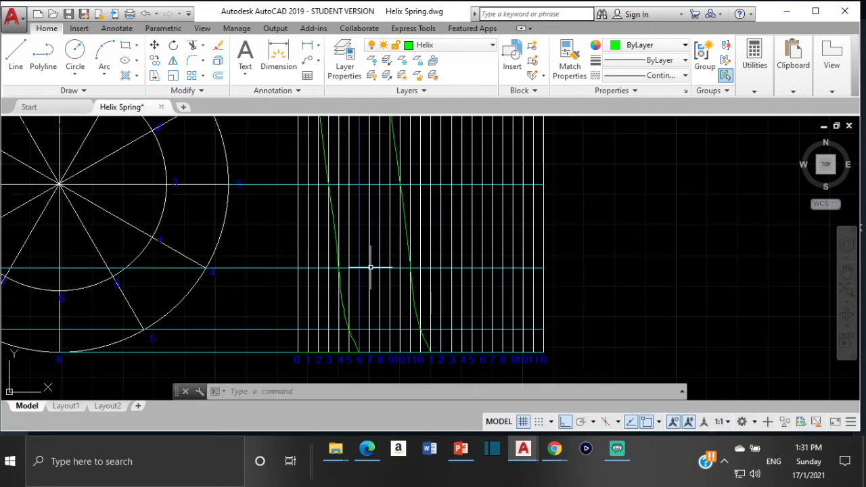
pyautogui.moveTo(370, 267); pyautogui.dragTo(402, 380, button='middle')
pyautogui.scroll(4, 395, 163)
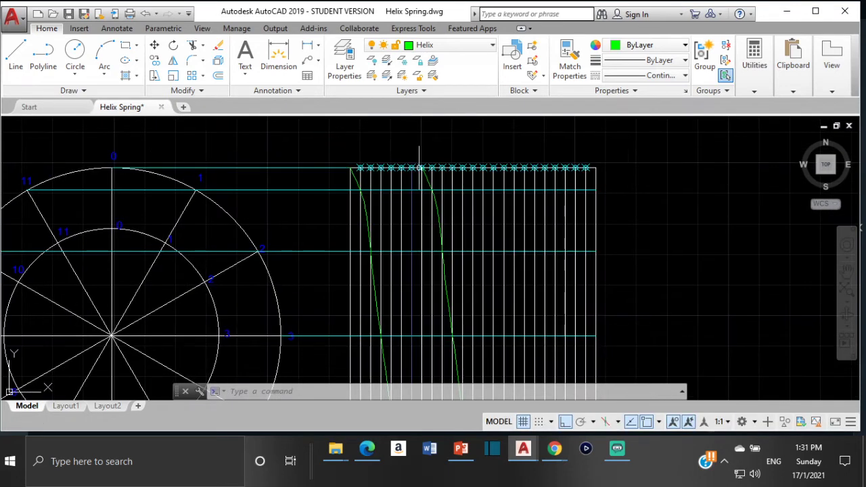
pyautogui.click(422, 184)
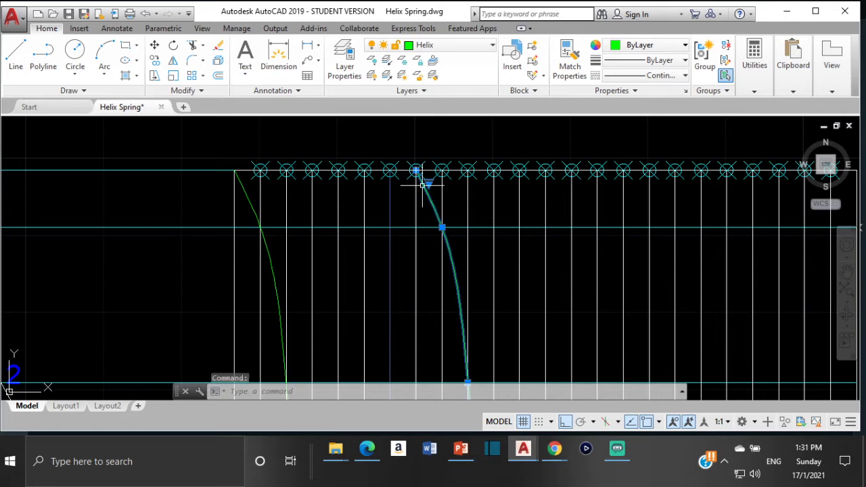
pyautogui.click(154, 45)
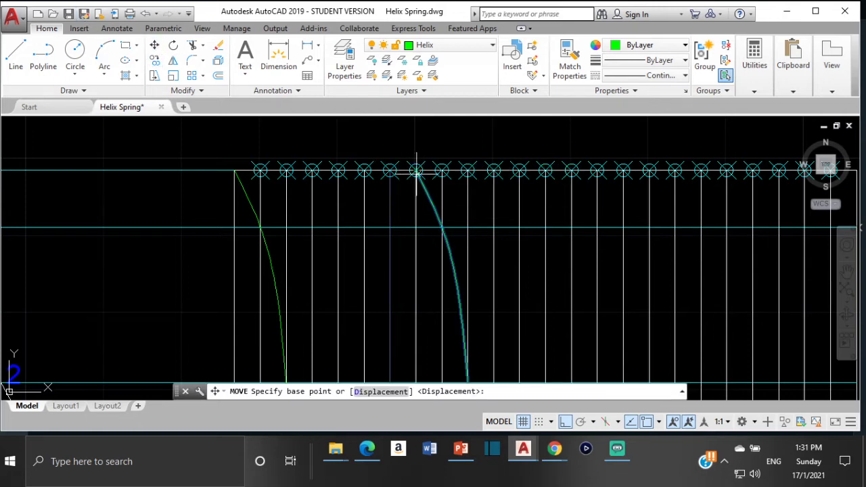
pyautogui.click(415, 170)
pyautogui.click(391, 169)
pyautogui.scroll(-3, 452, 181)
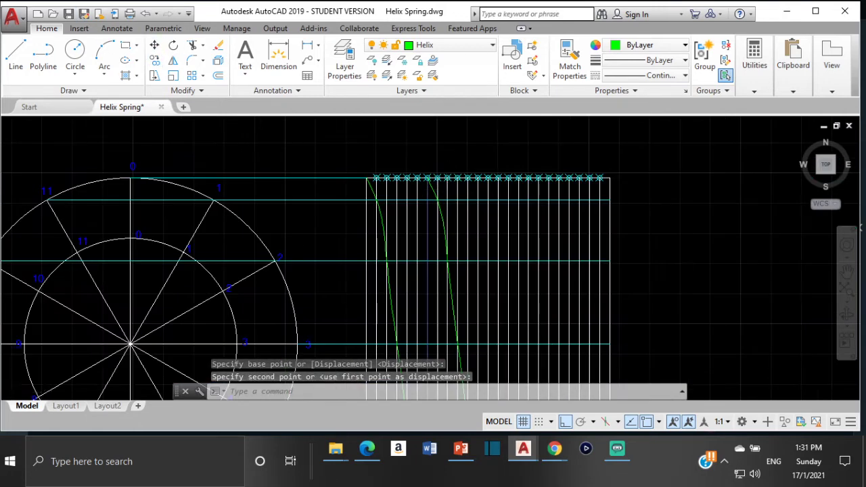
pyautogui.press('Escape')
pyautogui.scroll(-2, 412, 246)
pyautogui.scroll(2, 372, 198)
pyautogui.scroll(2, 378, 237)
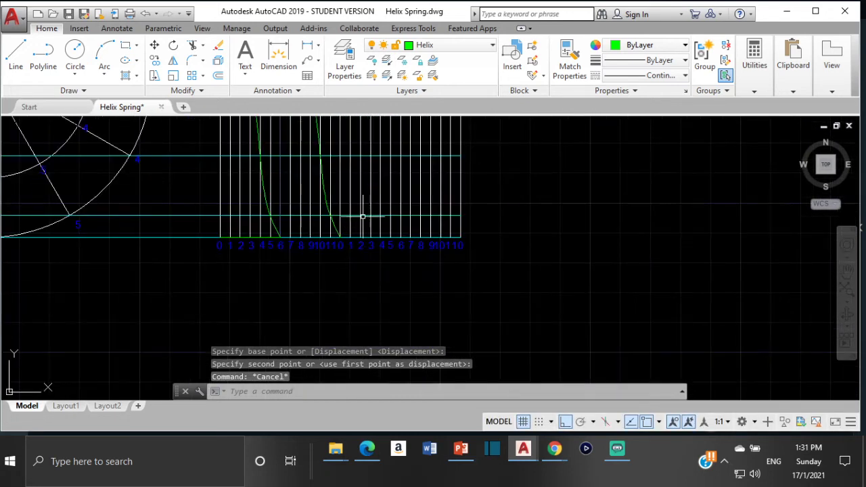
# - Recolour the vertical grid line at the second helix's baseline end to 94,103,175
pyautogui.click(341, 200)
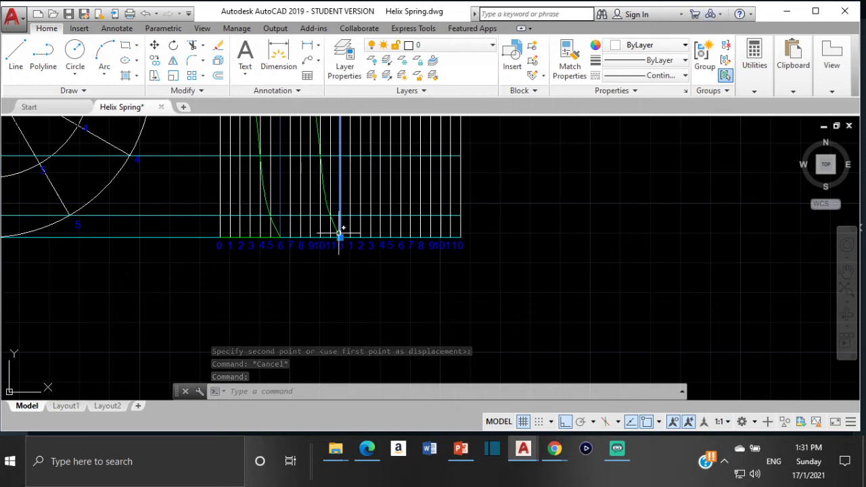
pyautogui.click(684, 46)
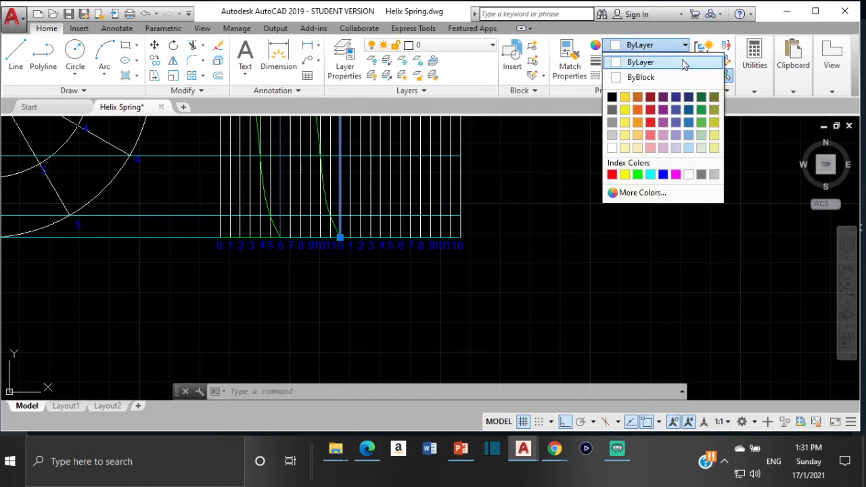
pyautogui.click(677, 122)
pyautogui.press('Escape')
pyautogui.moveTo(464, 169)
pyautogui.mouseDown(button='middle')
pyautogui.moveTo(534, 293)
pyautogui.moveTo(509, 271)
pyautogui.moveTo(512, 280)
pyautogui.mouseUp(button='middle')
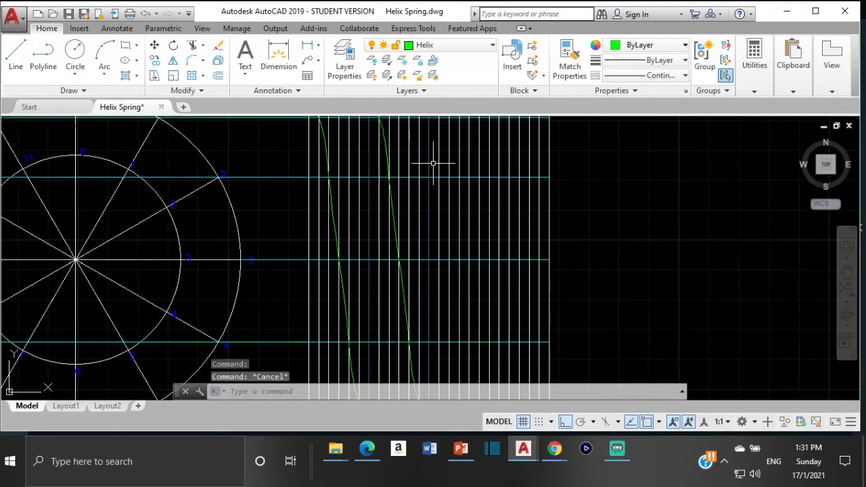
# - Copy the helix curve from its top end to the next marker on the top line
pyautogui.click(385, 133)
pyautogui.click(155, 61)
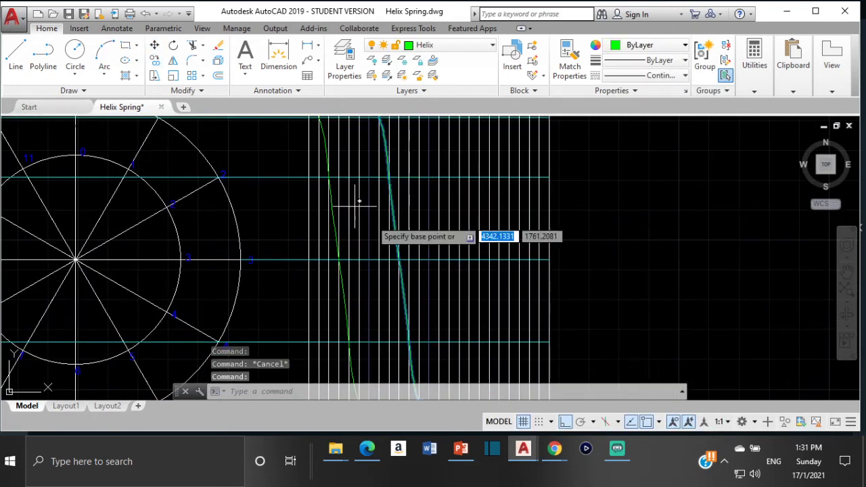
pyautogui.scroll(3, 392, 230)
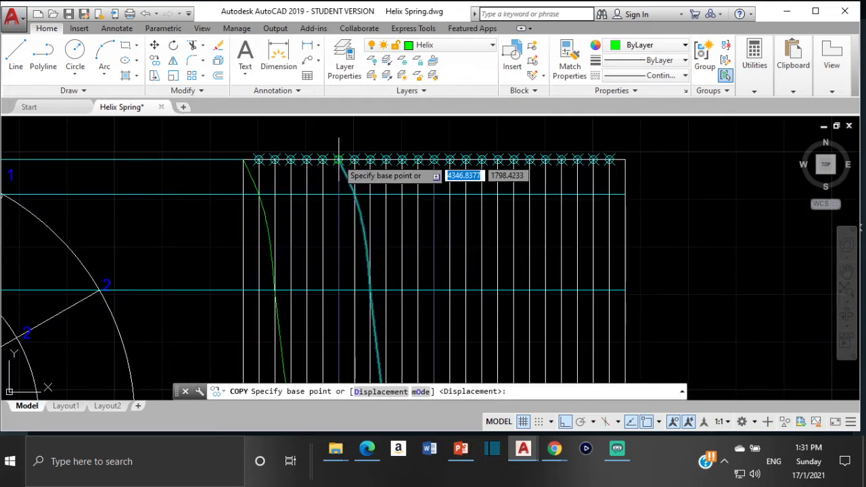
pyautogui.click(338, 156)
pyautogui.scroll(4, 449, 150)
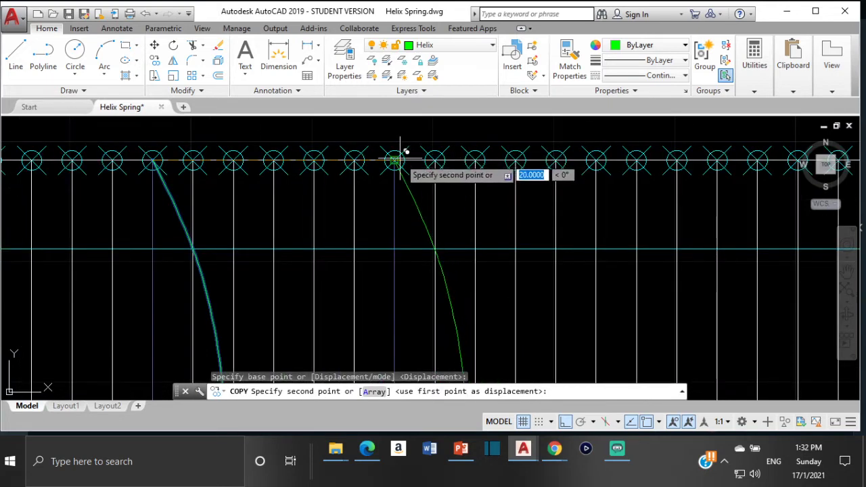
pyautogui.click(454, 156)
pyautogui.scroll(-5, 522, 178)
pyautogui.scroll(4, 484, 184)
pyautogui.press('Escape')
pyautogui.scroll(-5, 484, 184)
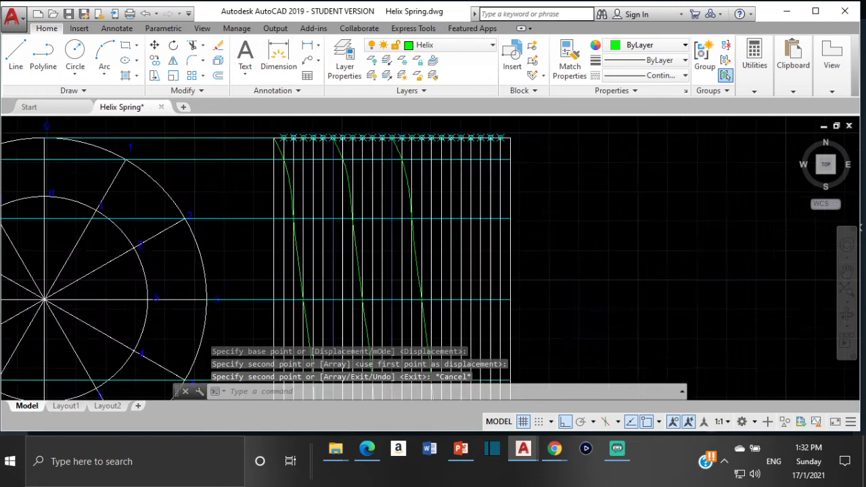
pyautogui.scroll(5, 409, 297)
pyautogui.moveTo(409, 299)
pyautogui.mouseDown(button='middle')
pyautogui.moveTo(398, 316)
pyautogui.moveTo(365, 251)
pyautogui.mouseUp(button='middle')
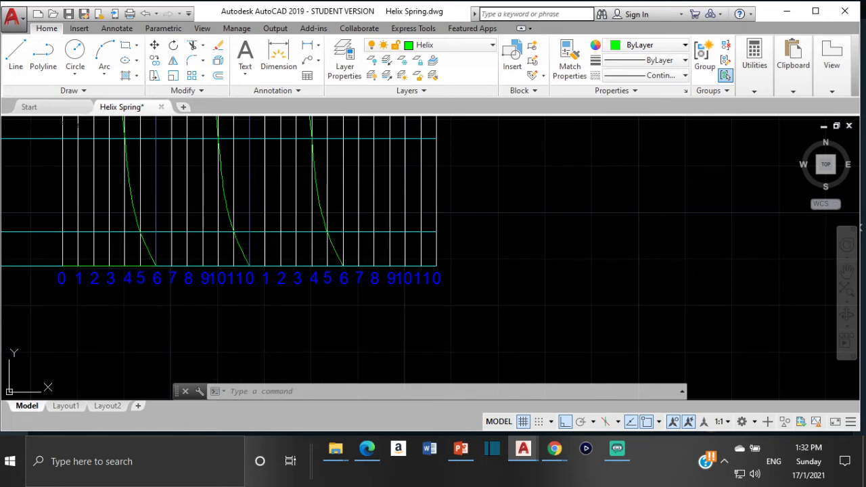
# - Colour the selected division-6 grid line blue (94,103,175), then select the third helix curve
pyautogui.click(676, 52)
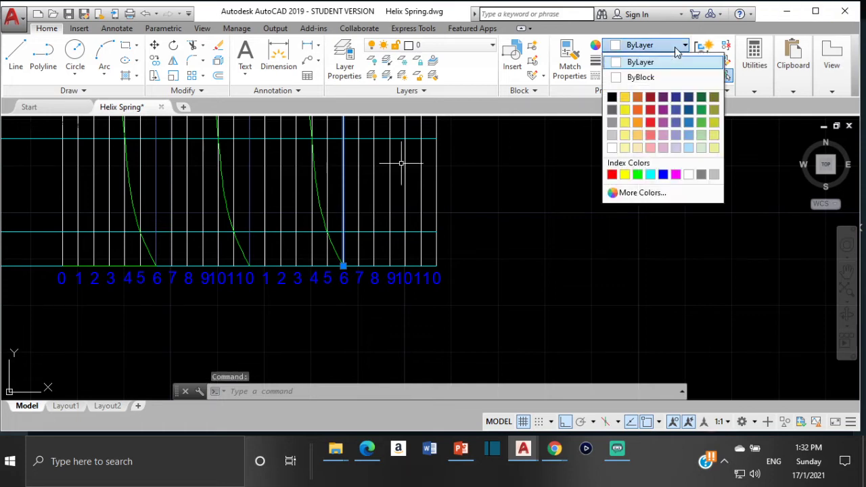
pyautogui.click(678, 122)
pyautogui.press('Escape')
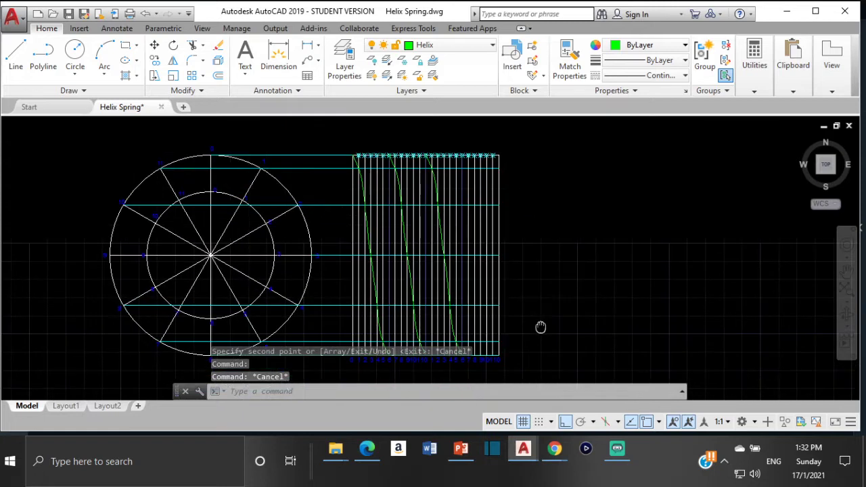
pyautogui.scroll(3, 433, 165)
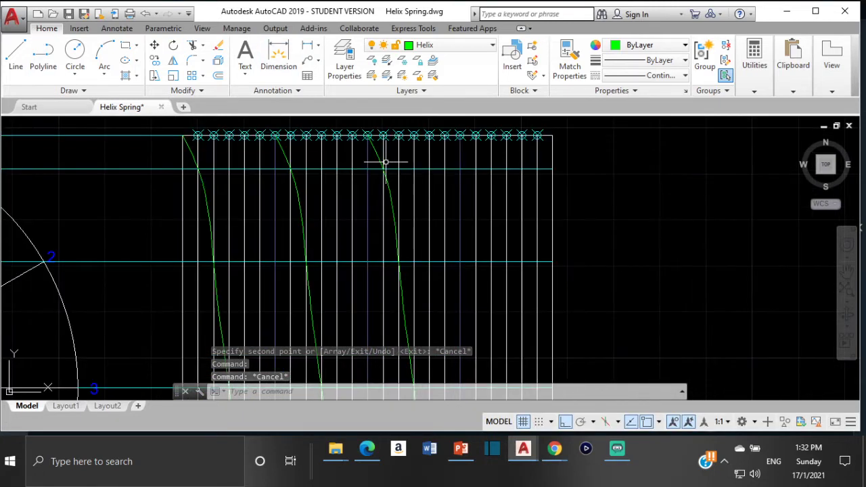
pyautogui.click(380, 160)
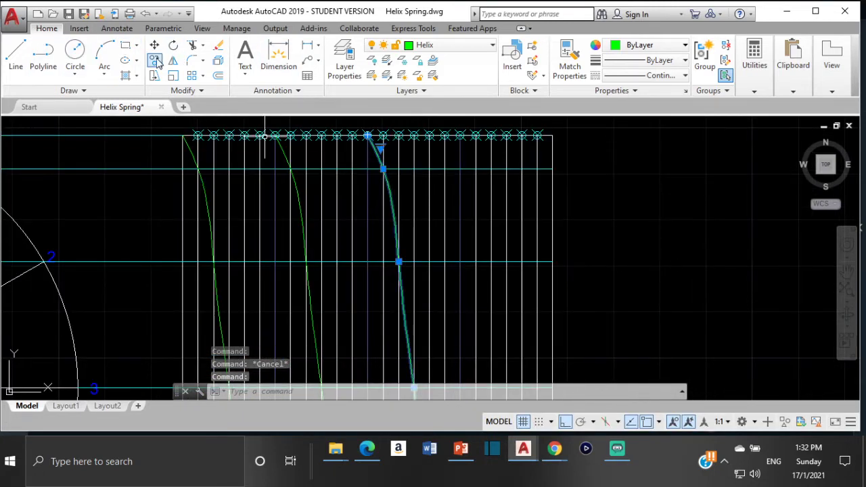
# - Copy the green helix with CO from its top to the next top-row circle centre, 20 units right
pyautogui.write('co')
pyautogui.press('Return')
pyautogui.scroll(3, 379, 142)
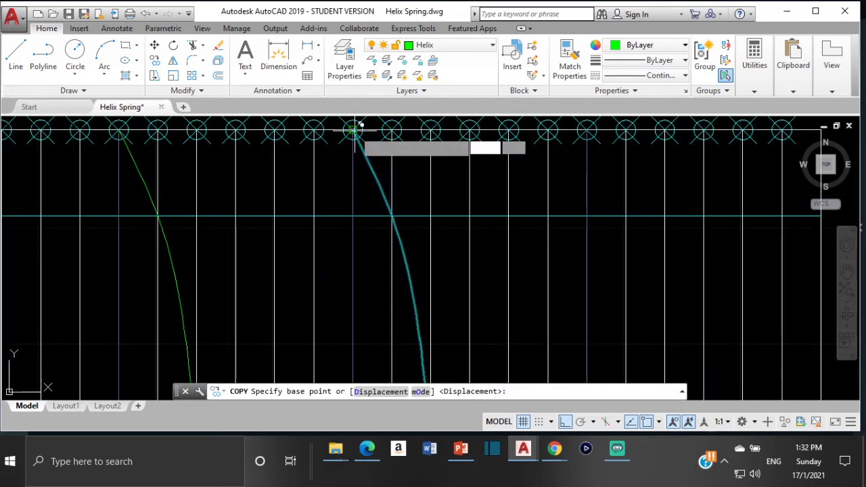
pyautogui.click(352, 130)
pyautogui.moveTo(486, 129); pyautogui.dragTo(401, 161, button='middle')
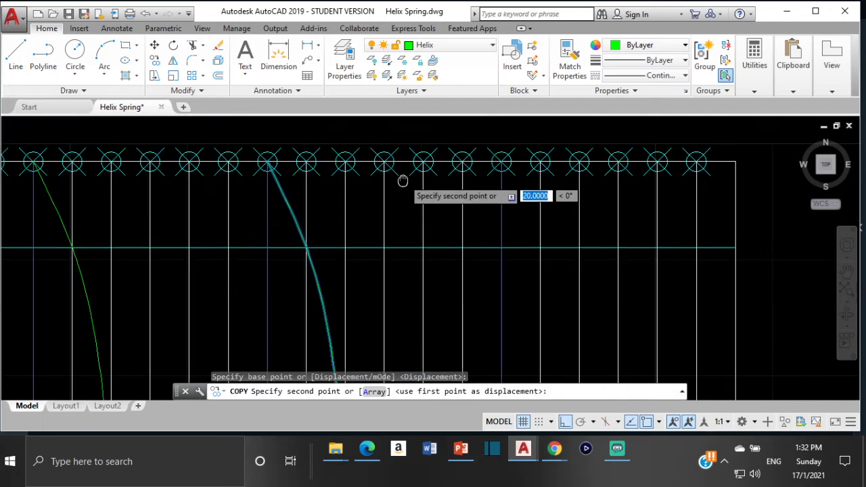
pyautogui.click(502, 160)
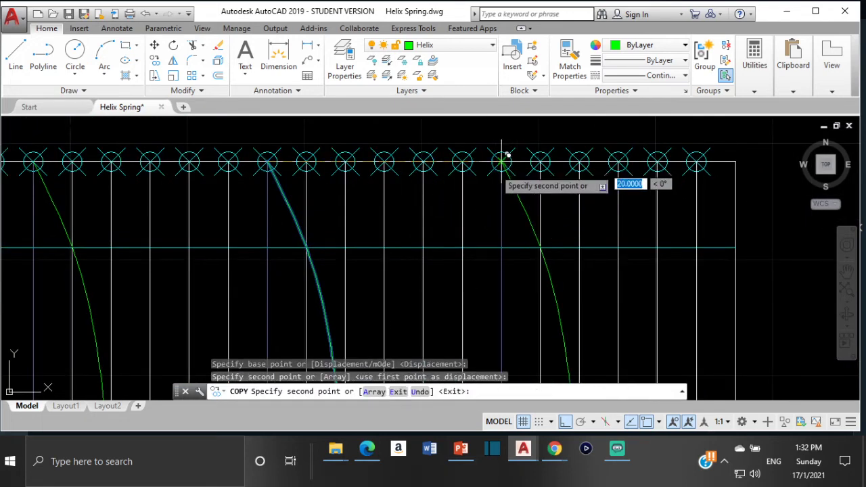
pyautogui.press('Escape')
pyautogui.scroll(-5, 425, 188)
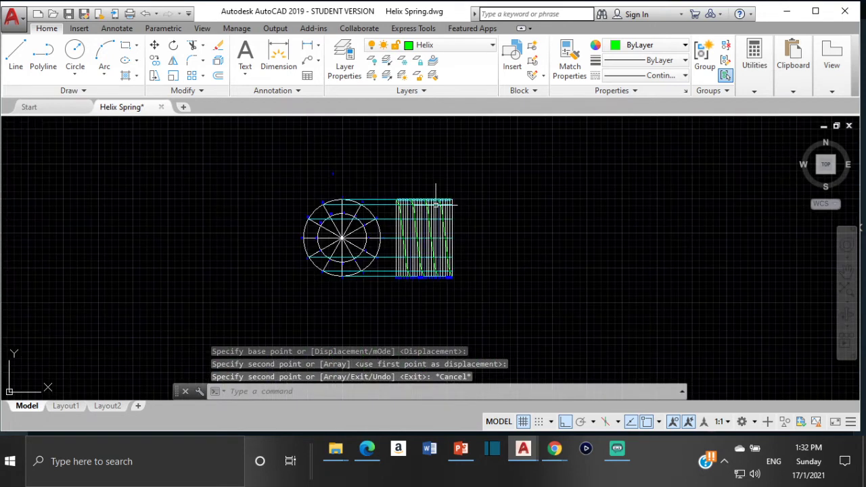
pyautogui.scroll(4, 430, 257)
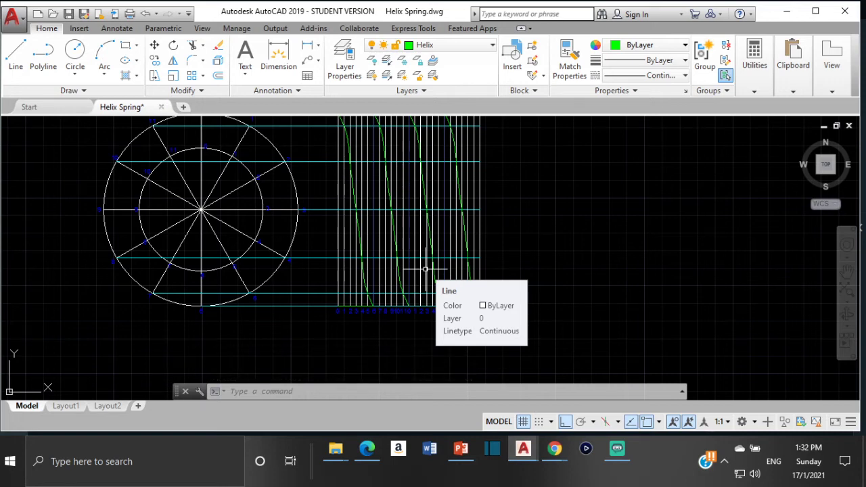
pyautogui.moveTo(399, 181)
pyautogui.mouseDown(button='middle')
pyautogui.moveTo(417, 224)
pyautogui.moveTo(406, 214)
pyautogui.mouseUp(button='middle')
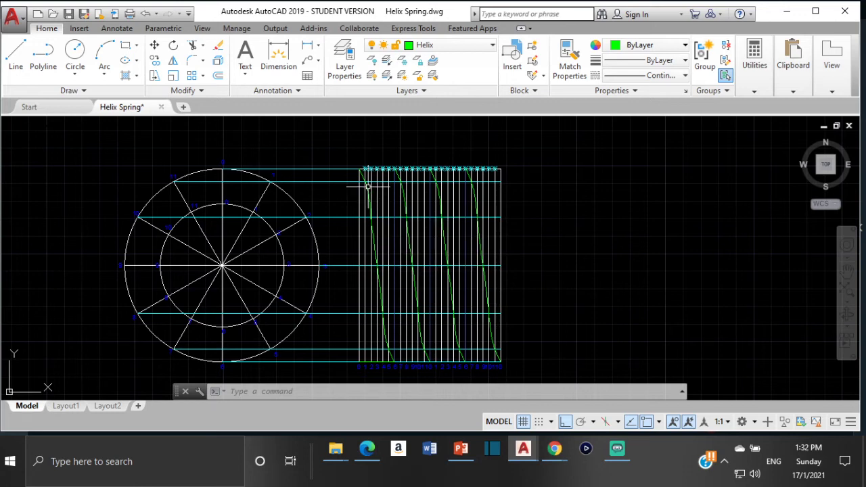
pyautogui.scroll(2, 406, 169)
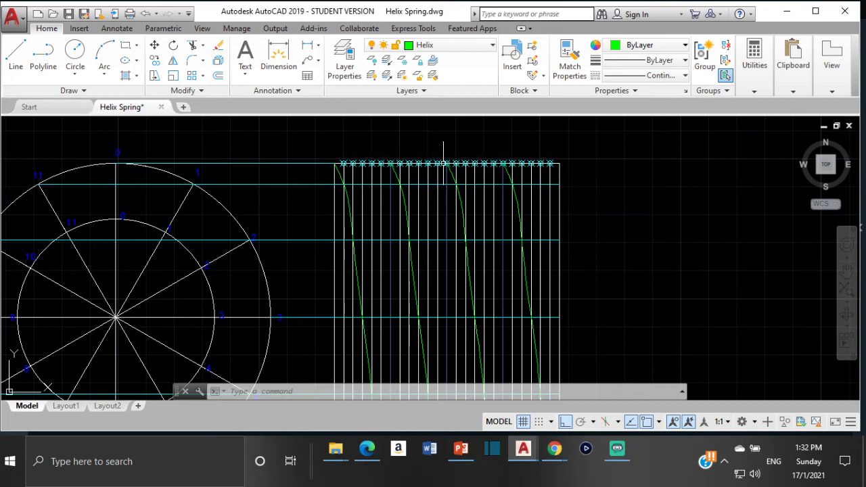
pyautogui.press('Escape')
pyautogui.press('Escape')
pyautogui.press('Escape')
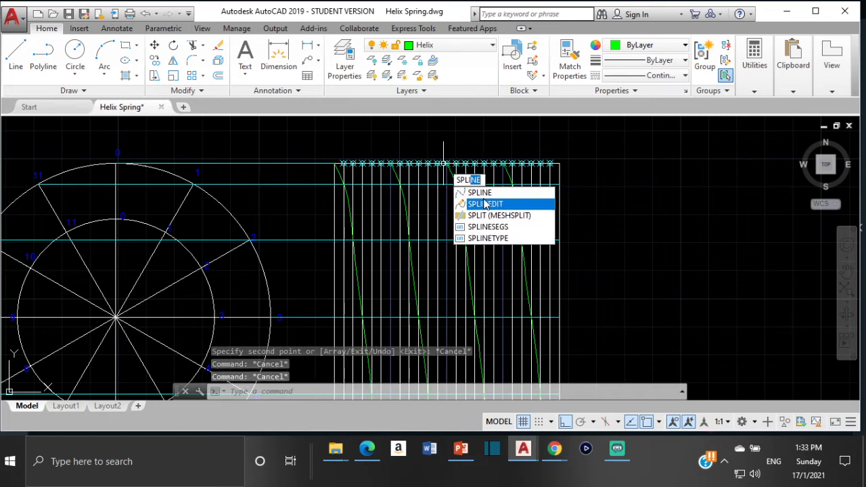
# - Draw a spline from a top-row circle centre down through grid intersections between the green curves
pyautogui.press('Return')
pyautogui.scroll(2, 401, 177)
pyautogui.scroll(2, 393, 178)
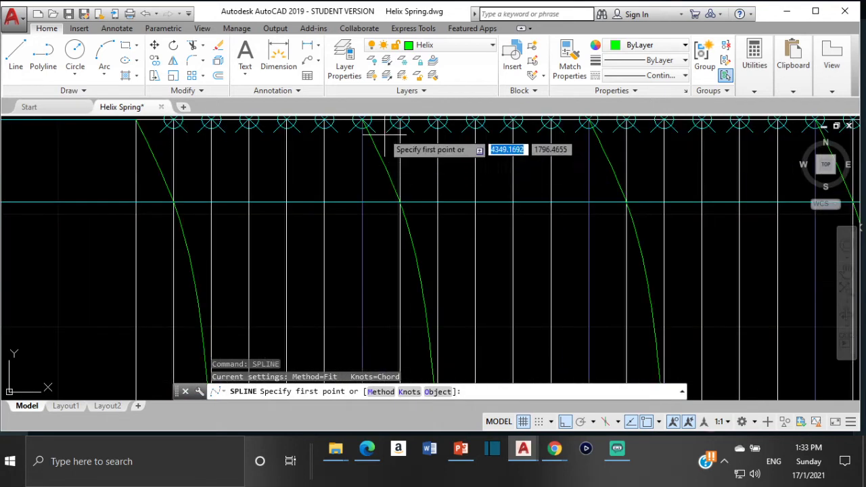
pyautogui.click(378, 160)
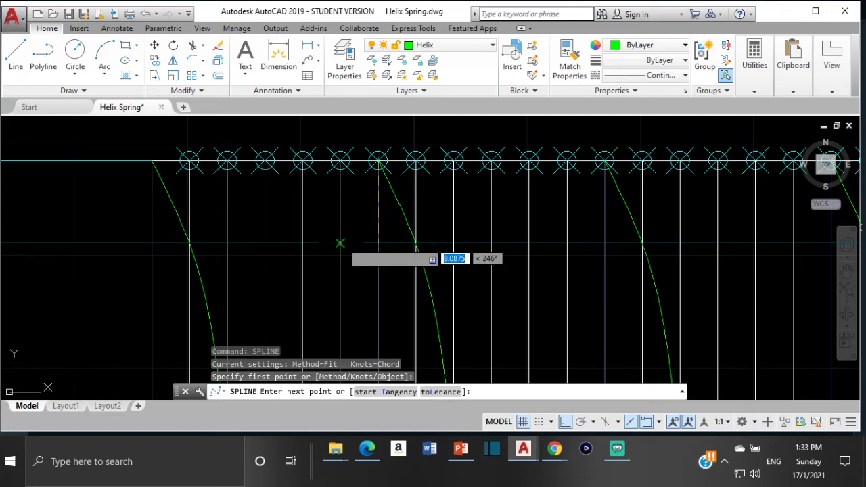
pyautogui.click(339, 243)
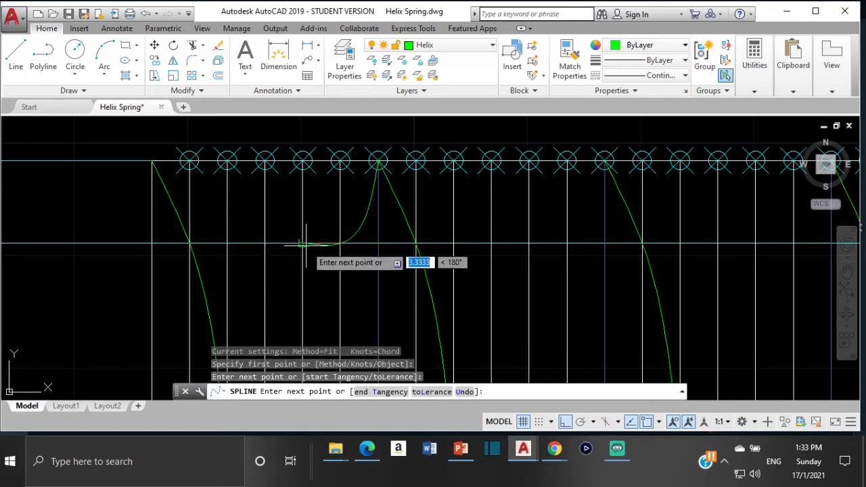
pyautogui.click(378, 160)
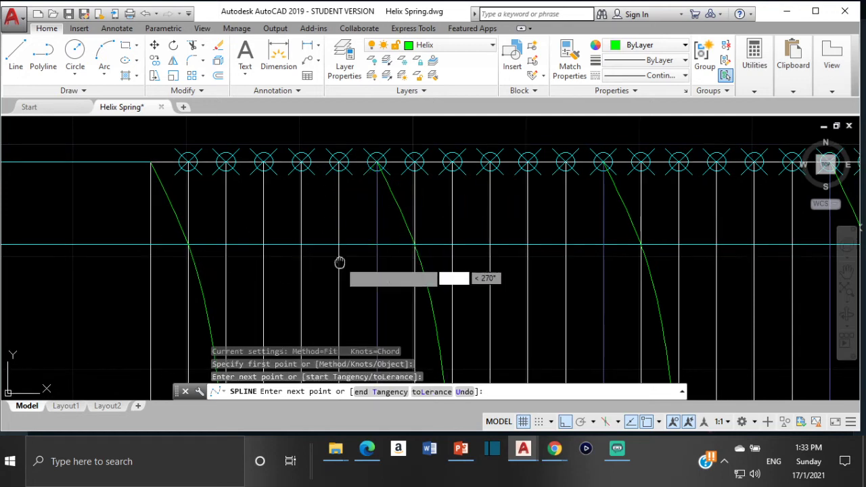
pyautogui.moveTo(340, 259); pyautogui.dragTo(340, 124, button='middle')
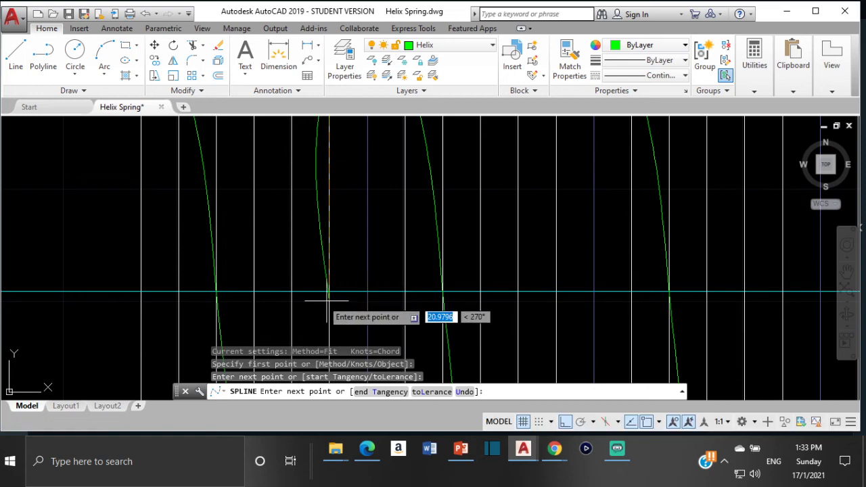
pyautogui.click(291, 292)
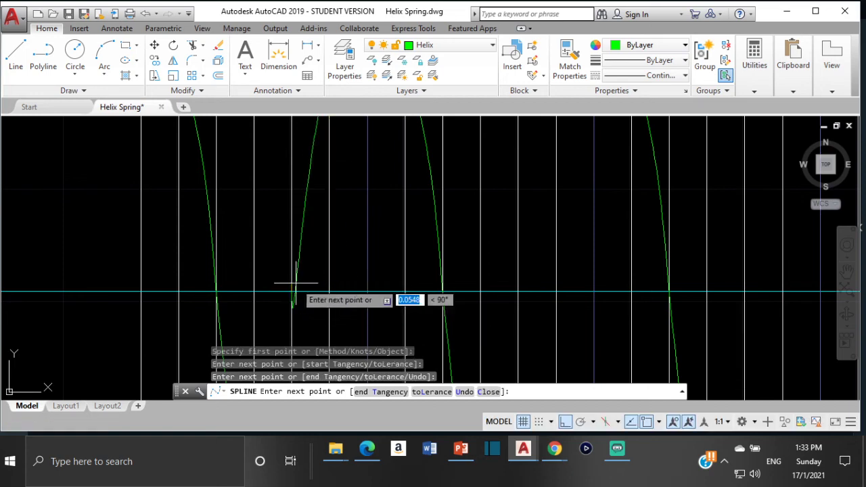
pyautogui.scroll(-5, 291, 289)
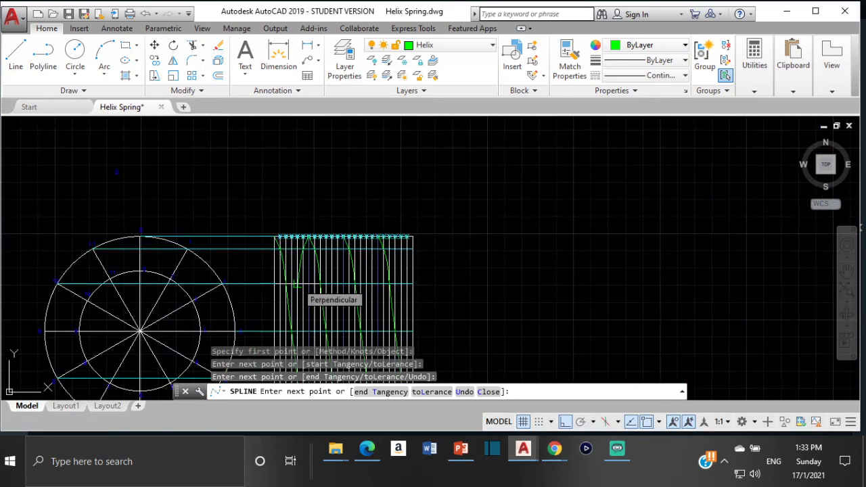
pyautogui.press('Return')
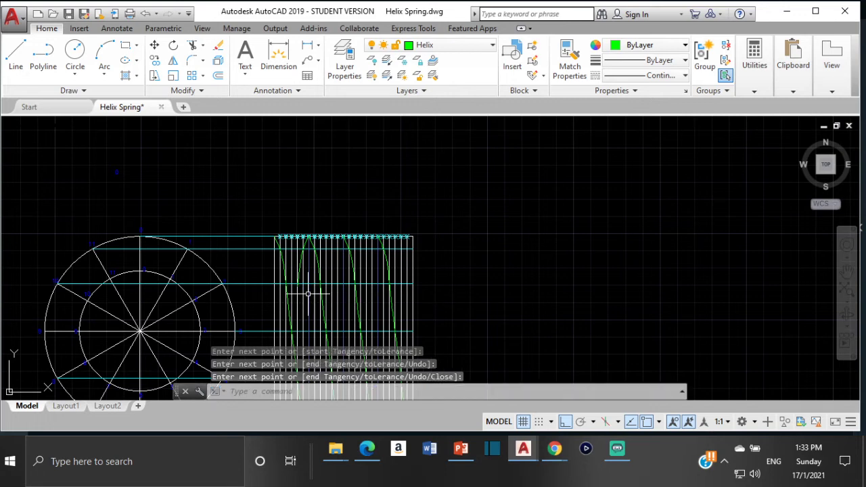
pyautogui.scroll(2, 329, 270)
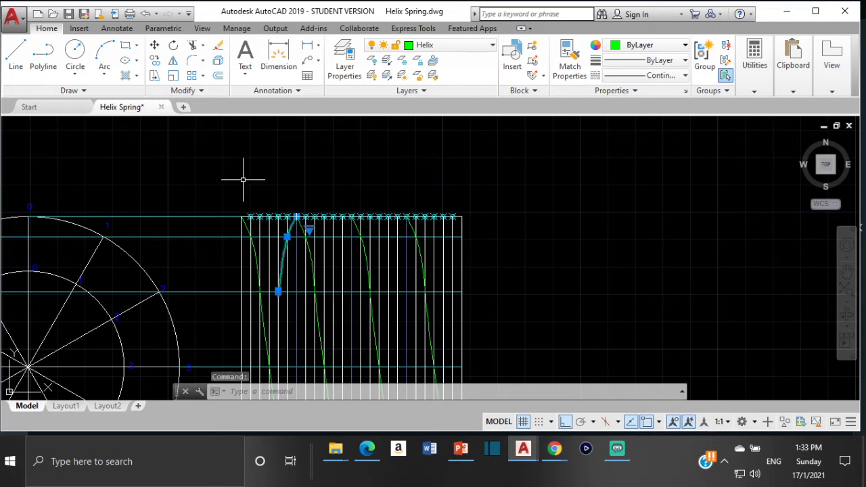
# - Copy the new spline strand from its top to the matching point on the next coil
pyautogui.click(155, 60)
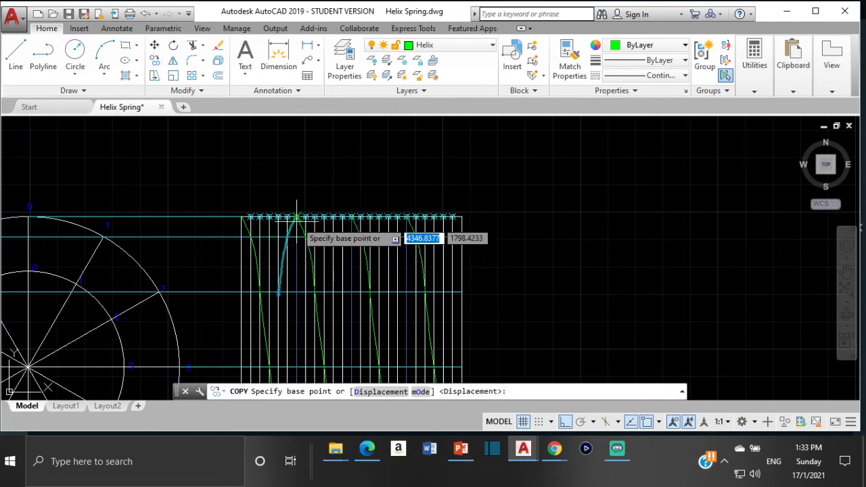
pyautogui.click(342, 217)
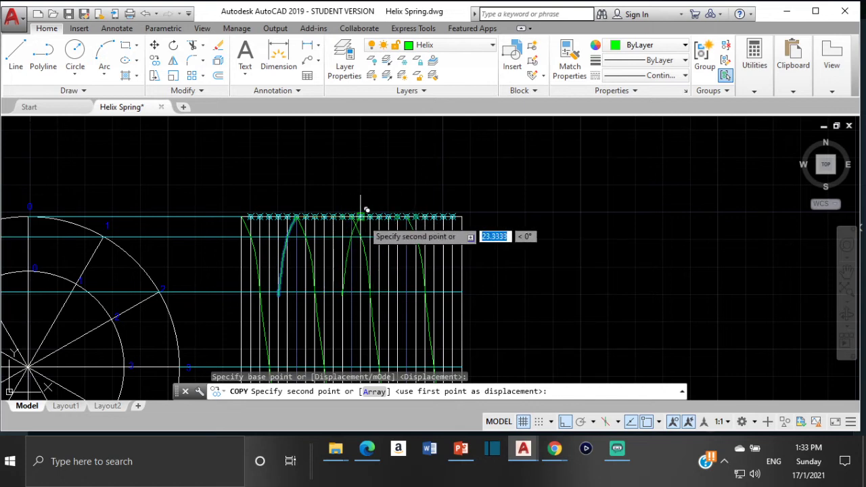
pyautogui.click(416, 211)
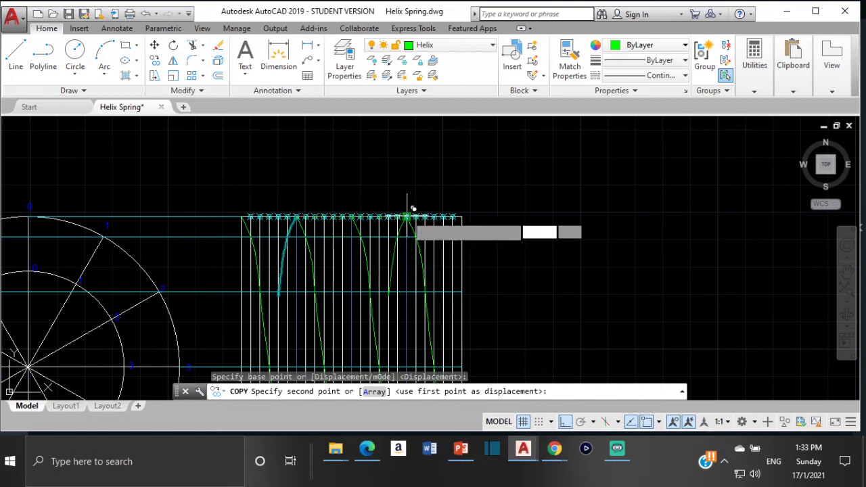
pyautogui.press('Escape')
pyautogui.scroll(-2, 374, 225)
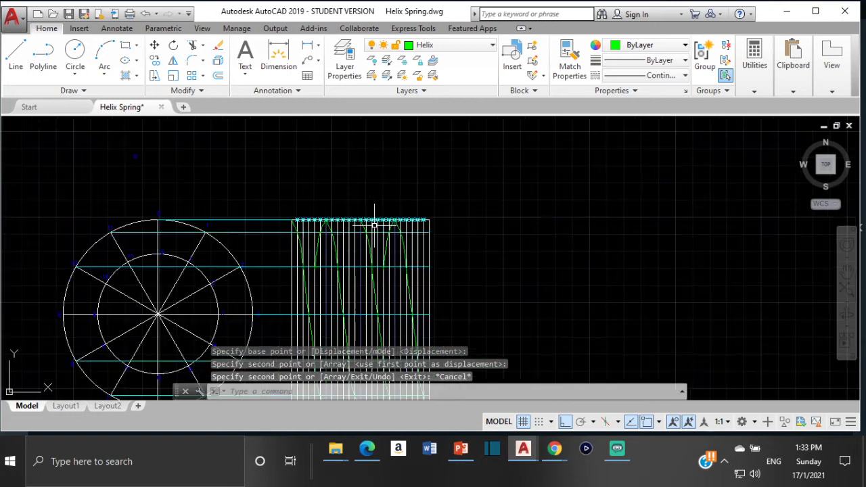
pyautogui.moveTo(365, 259); pyautogui.dragTo(331, 131, button='middle')
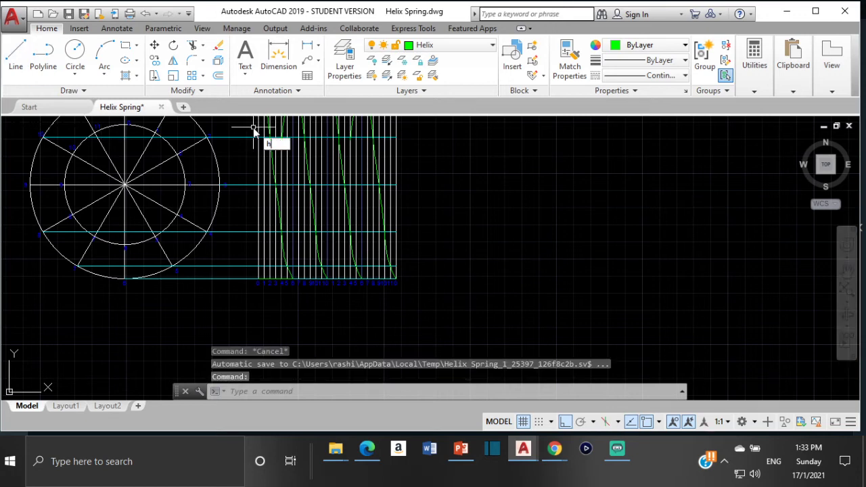
# - Draw a spline rising from bottom-edge division 6 through a grid intersection to the top line
pyautogui.press('Escape')
pyautogui.press('Escape')
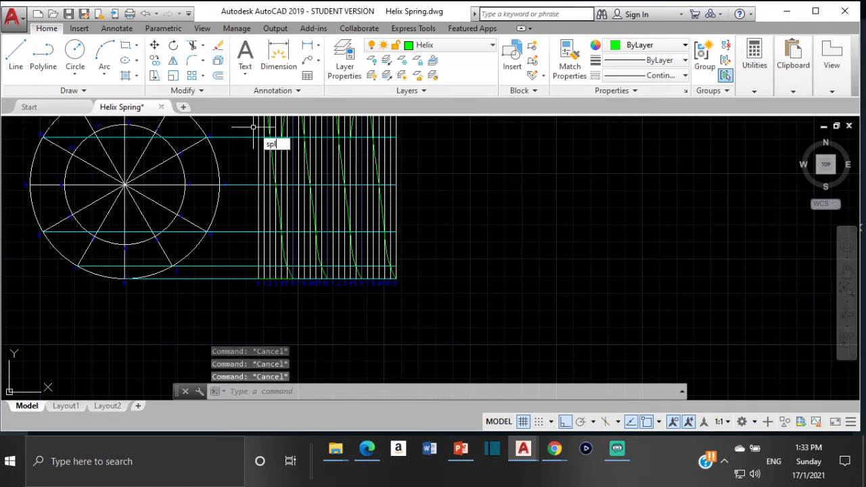
pyautogui.click(324, 156)
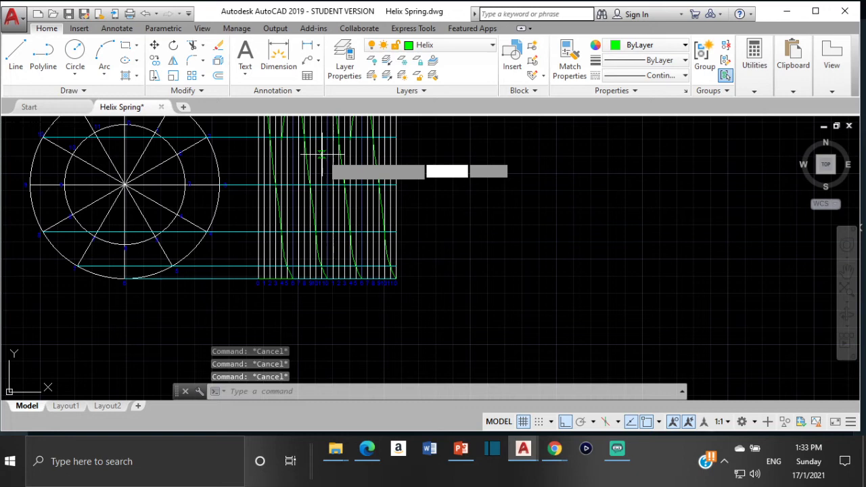
pyautogui.scroll(4, 294, 271)
pyautogui.click(296, 273)
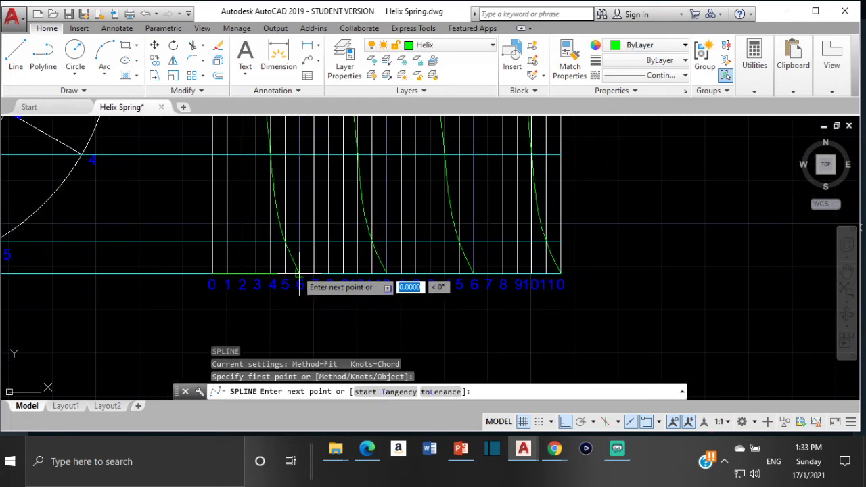
pyautogui.click(314, 239)
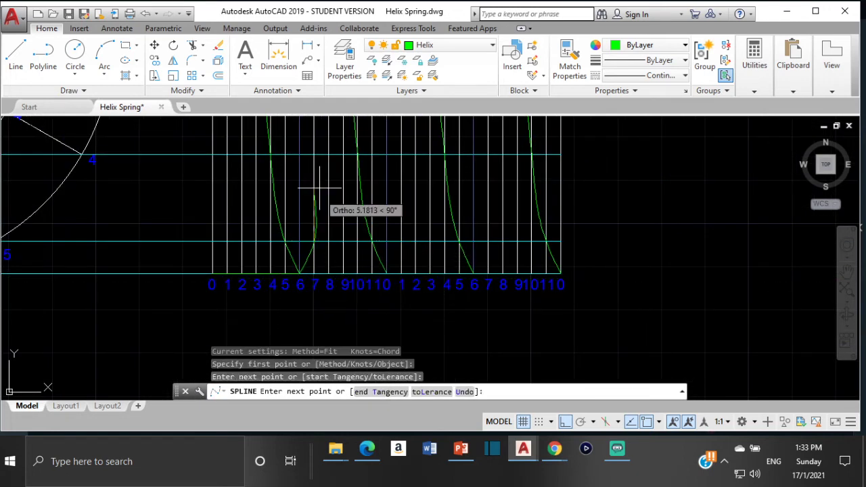
pyautogui.click(327, 159)
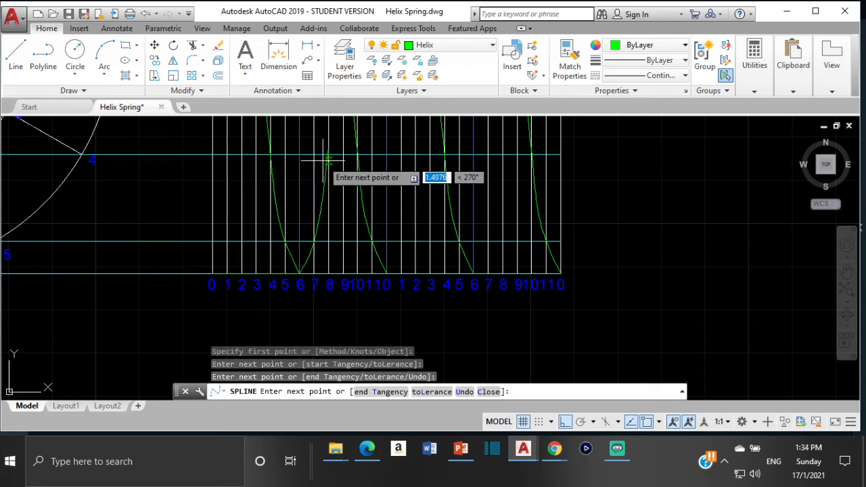
pyautogui.press('Return')
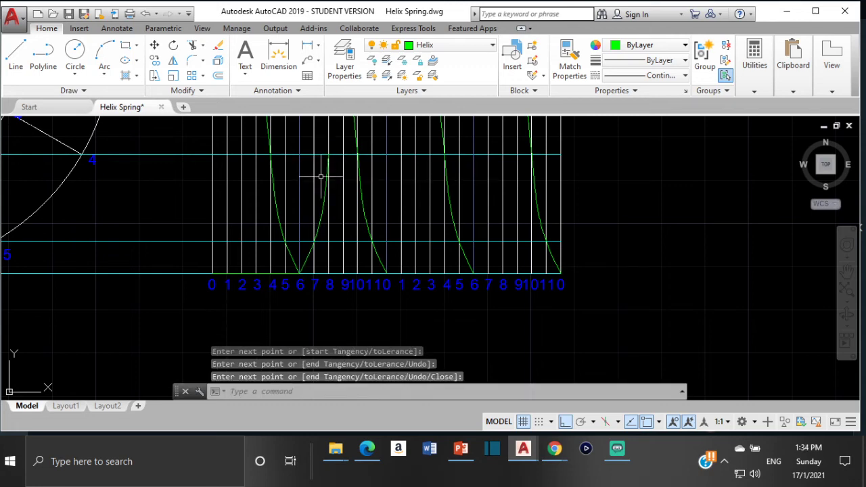
pyautogui.click(154, 60)
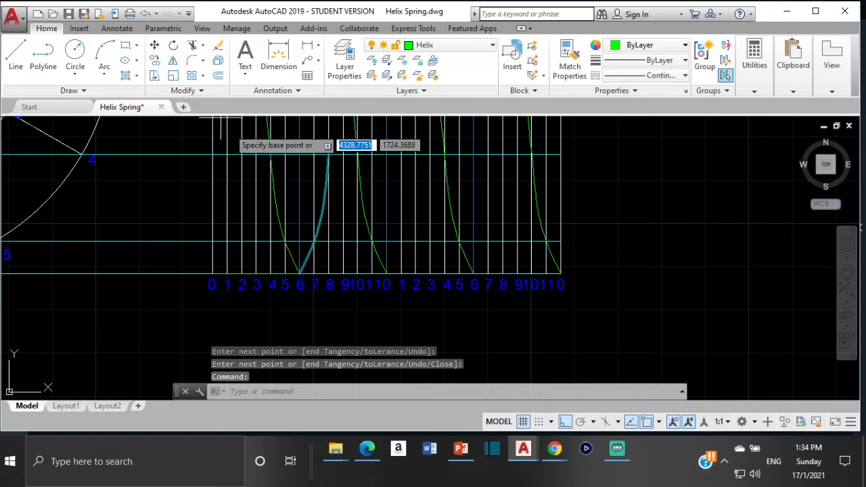
pyautogui.click(299, 272)
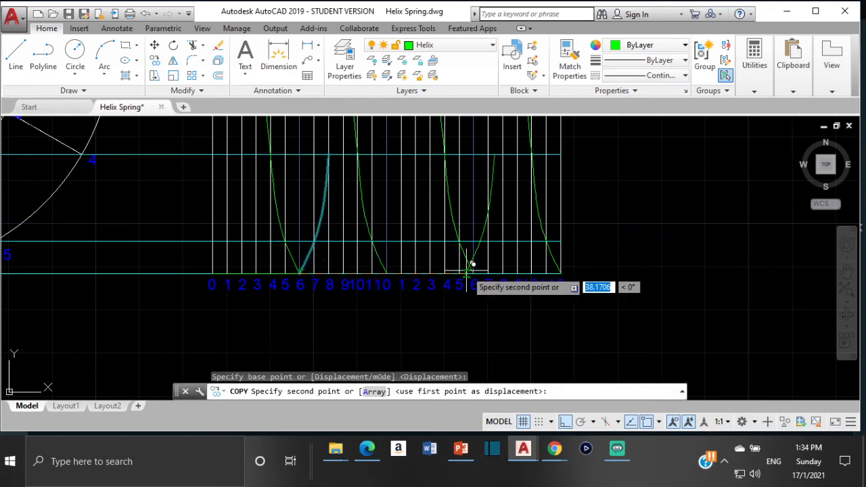
pyautogui.click(474, 272)
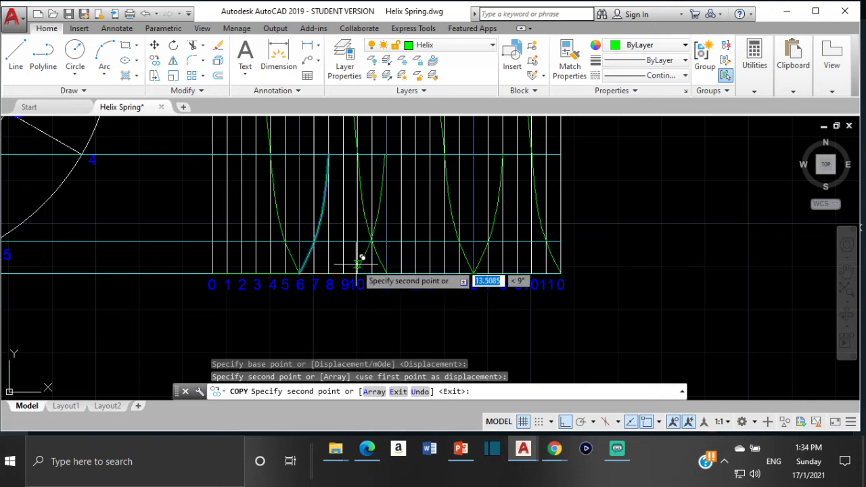
pyautogui.press('Escape')
pyautogui.scroll(-5, 363, 261)
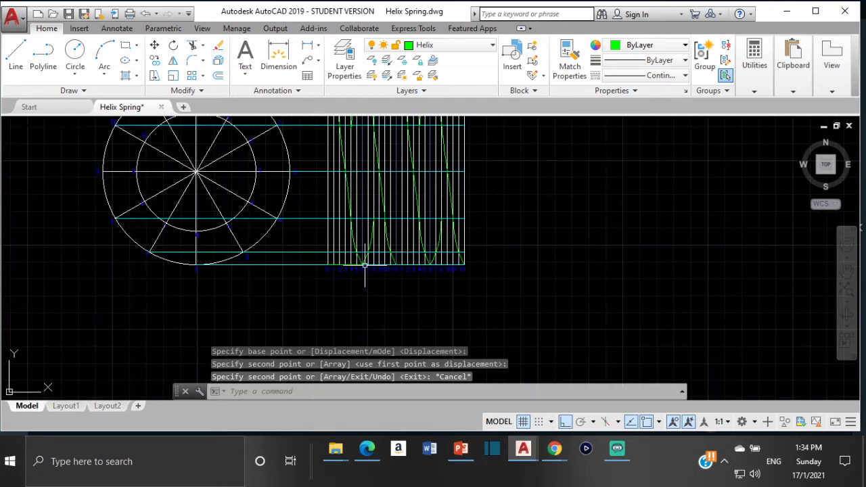
pyautogui.scroll(5, 386, 265)
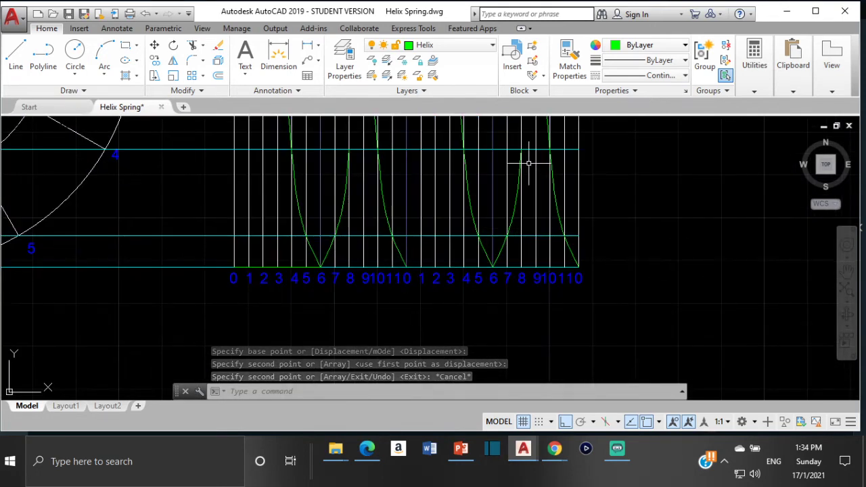
pyautogui.scroll(-2, 528, 163)
pyautogui.moveTo(521, 170); pyautogui.dragTo(535, 313, button='middle')
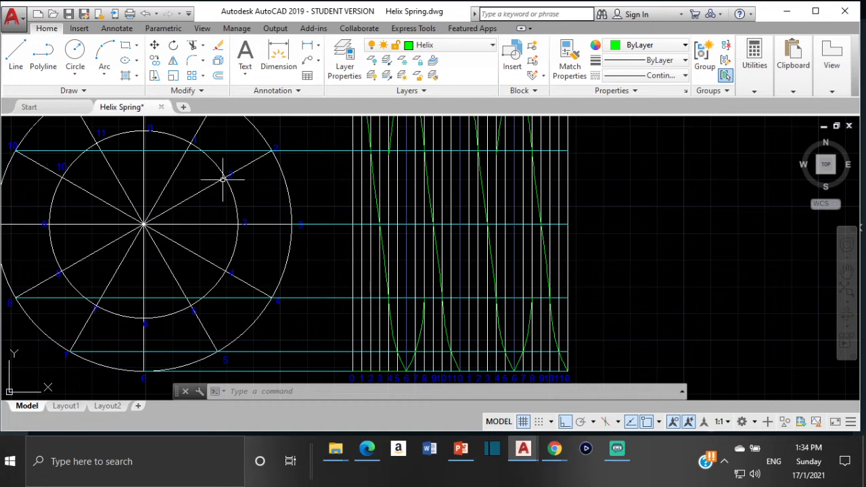
# - Make Small lines current and draw lines from inner circle points 0 and 11 to the helix grid's right edge
pyautogui.click(440, 44)
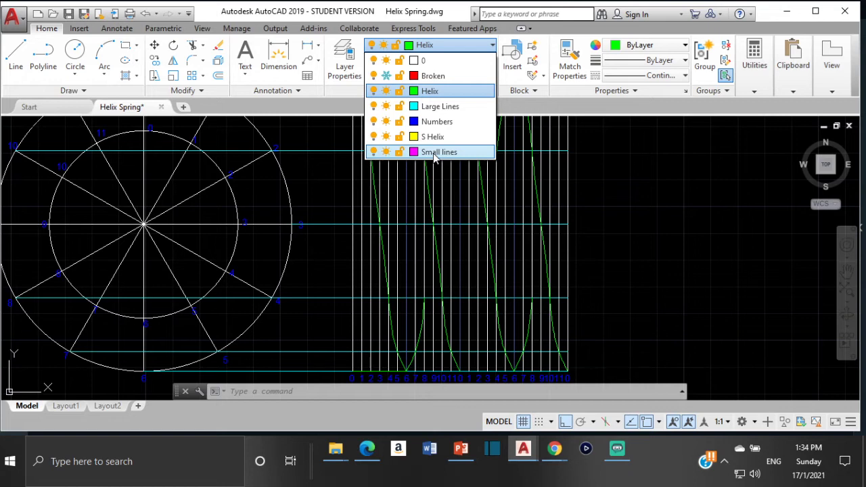
pyautogui.click(435, 153)
pyautogui.click(16, 58)
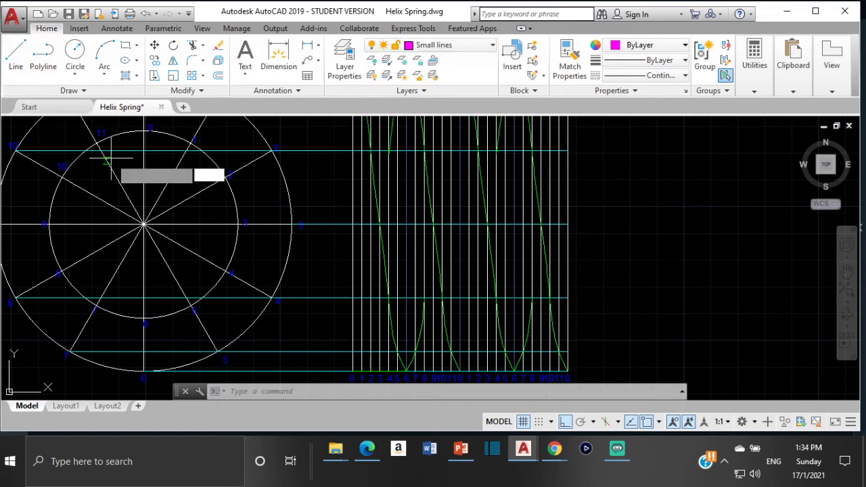
pyautogui.moveTo(161, 132); pyautogui.dragTo(219, 222, button='middle')
pyautogui.scroll(5, 219, 222)
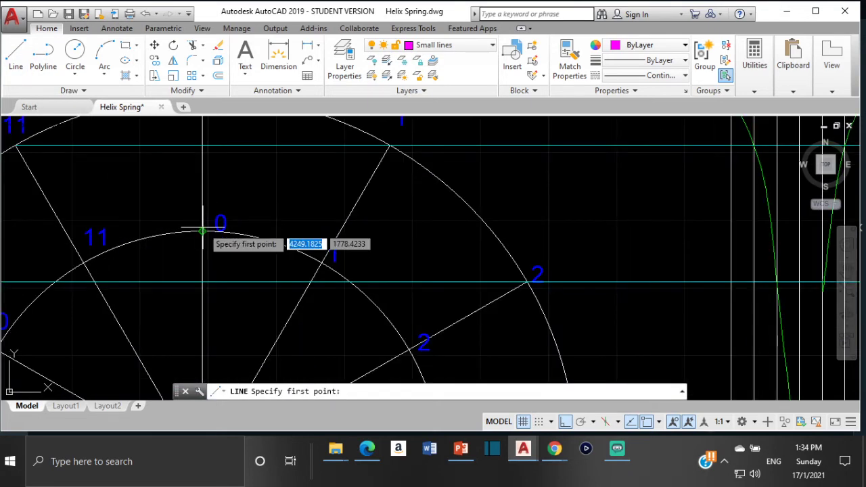
pyautogui.click(203, 230)
pyautogui.scroll(-3, 372, 226)
pyautogui.moveTo(166, 199)
pyautogui.mouseDown(button='middle')
pyautogui.moveTo(403, 191)
pyautogui.moveTo(207, 193)
pyautogui.mouseUp(button='middle')
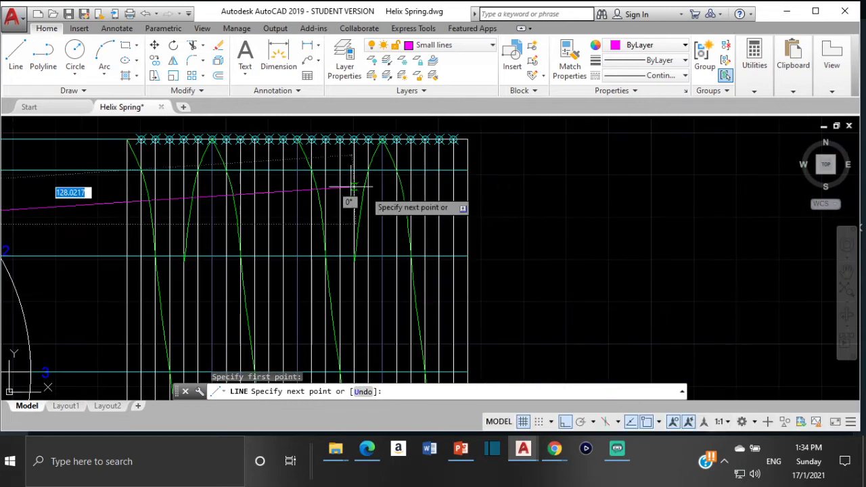
pyautogui.click(466, 224)
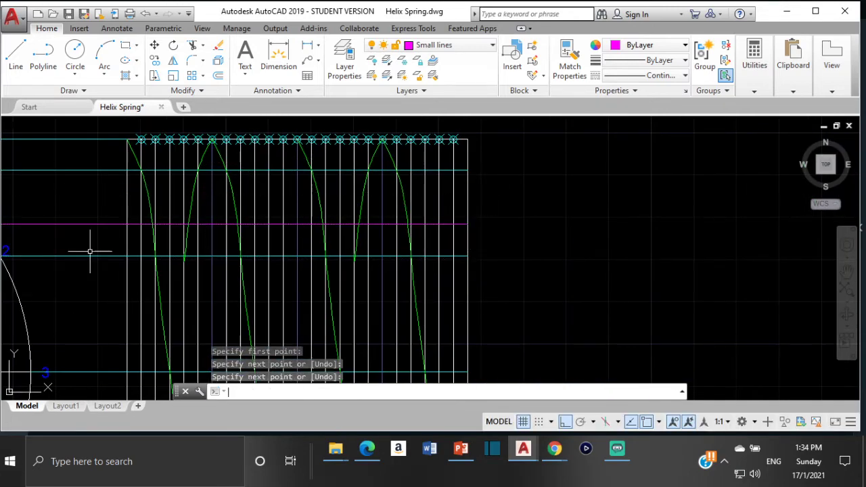
pyautogui.press('Return')
pyautogui.moveTo(74, 246); pyautogui.dragTo(338, 203, button='middle')
pyautogui.scroll(2, 110, 242)
pyautogui.moveTo(110, 242); pyautogui.dragTo(155, 231, button='middle')
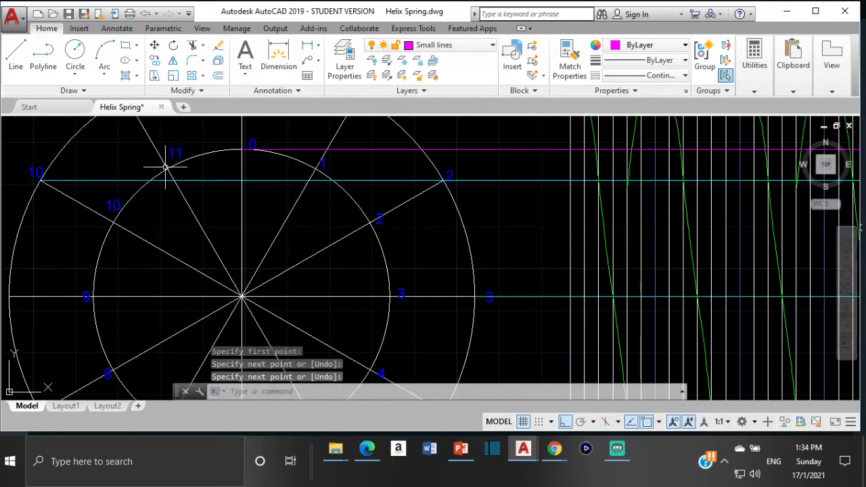
pyautogui.press('Return')
pyautogui.click(166, 171)
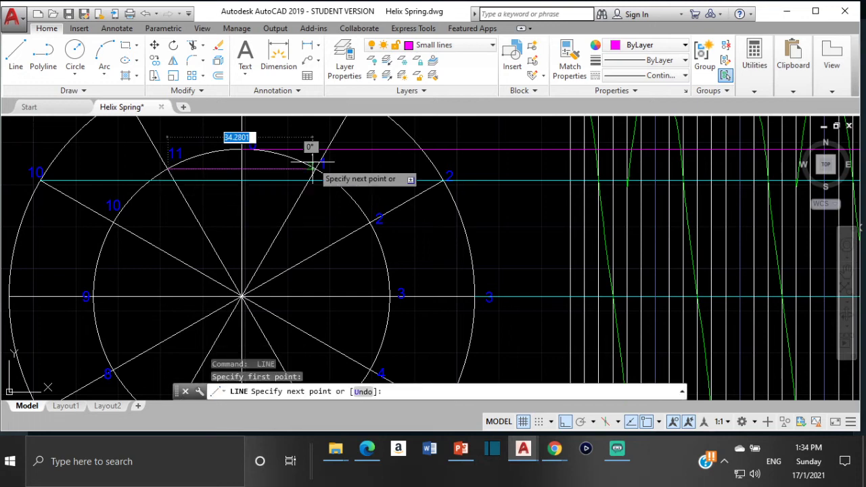
pyautogui.scroll(4, 202, 173)
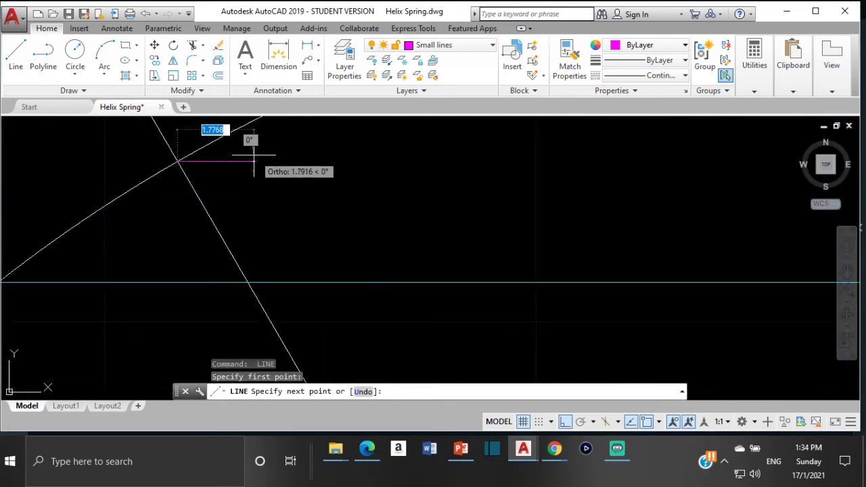
pyautogui.scroll(-8, 254, 156)
pyautogui.scroll(-5, 428, 181)
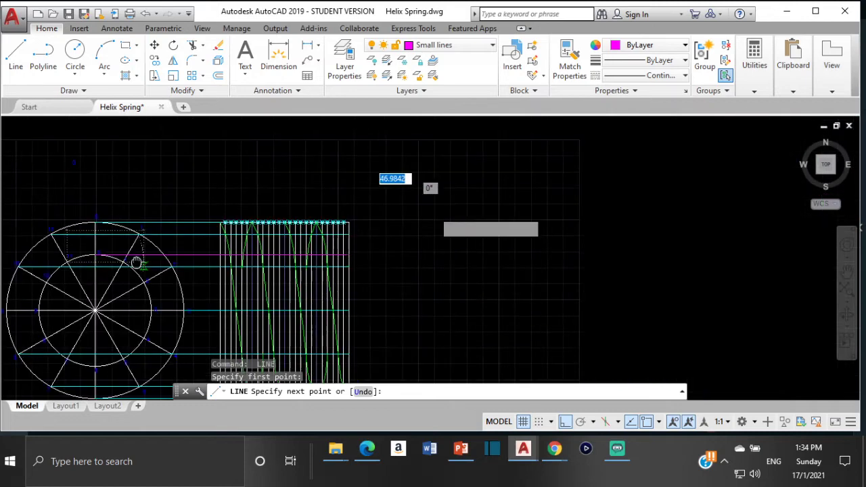
pyautogui.scroll(8, 343, 271)
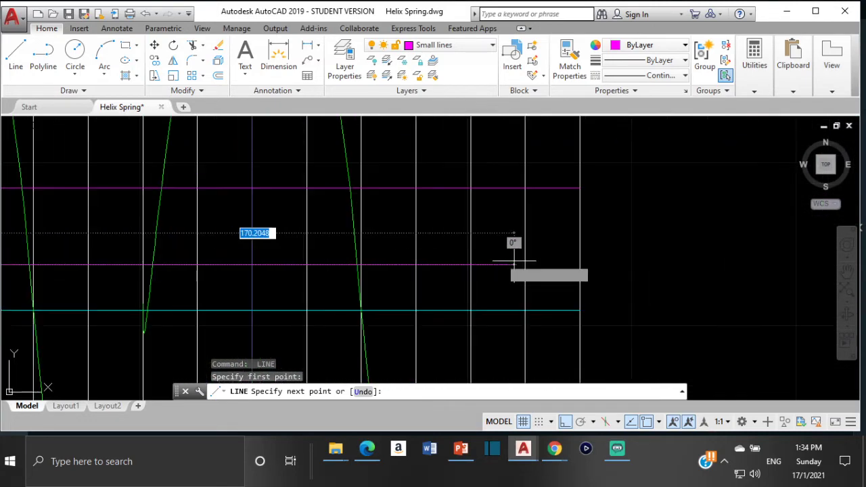
pyautogui.click(580, 265)
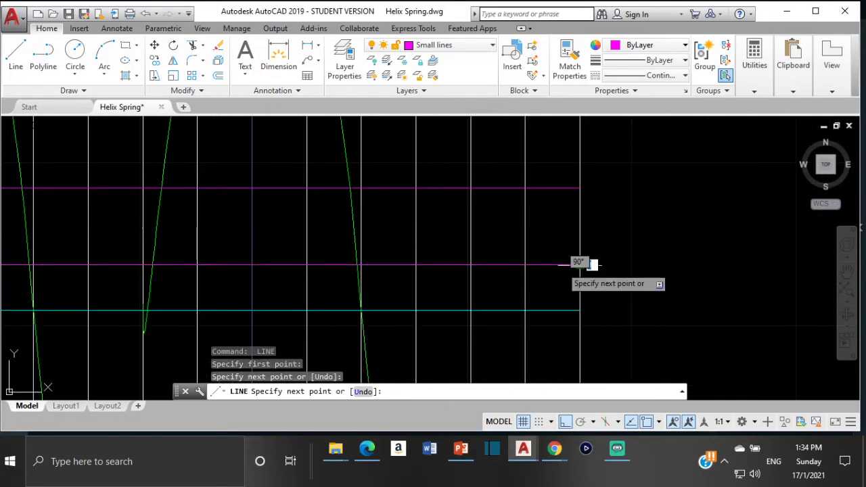
pyautogui.press('Return')
pyautogui.scroll(-6, 102, 237)
# - Draw lines from inner circle points 10 and 8 across to the helix grid's right edge
pyautogui.press('Return')
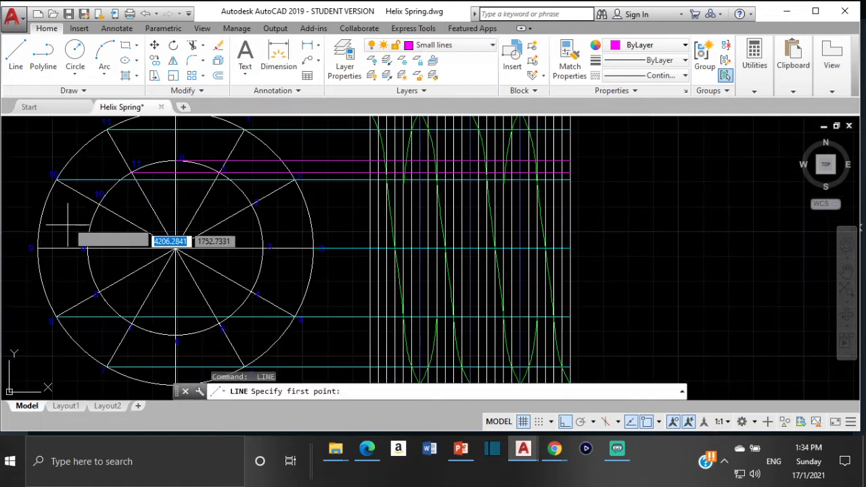
pyautogui.click(98, 197)
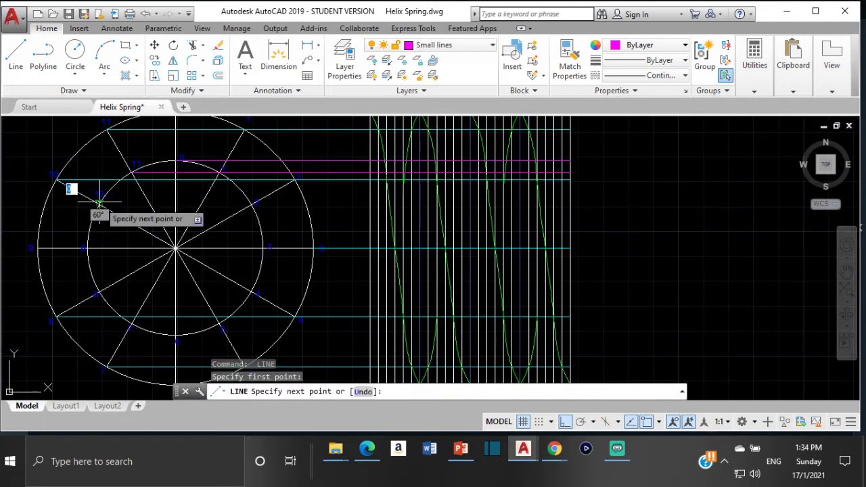
pyautogui.click(569, 205)
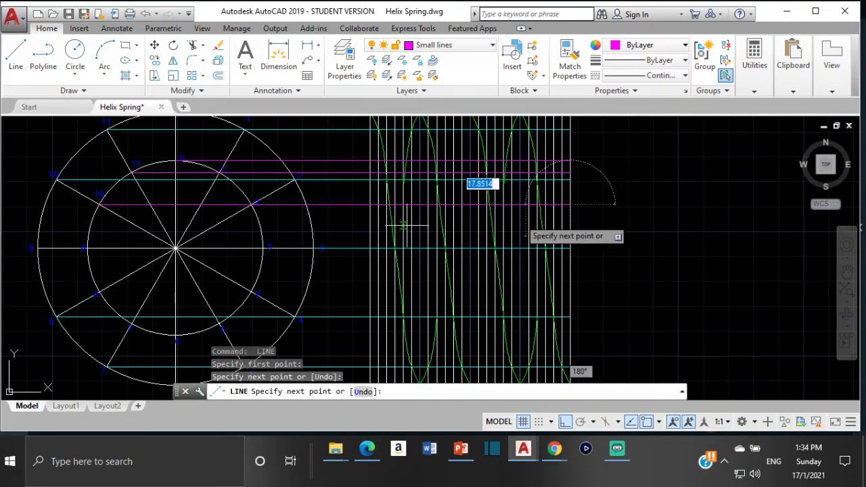
pyautogui.press('Return')
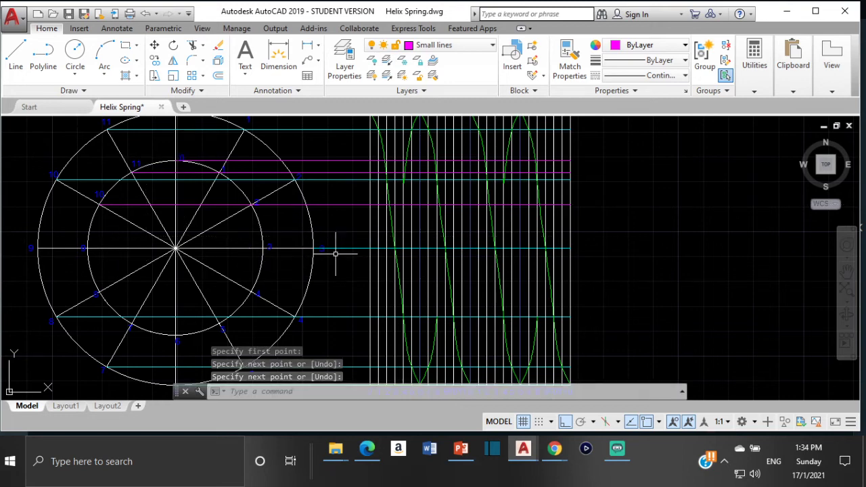
pyautogui.click(295, 187)
pyautogui.press('Return')
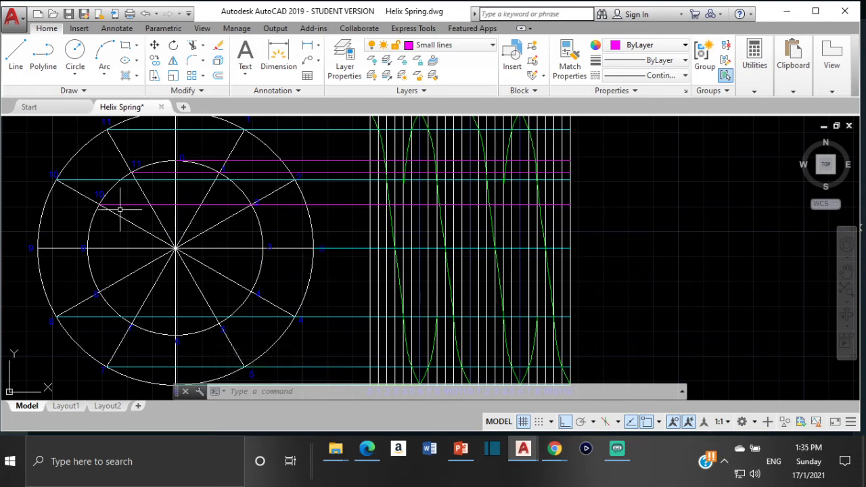
pyautogui.press('Return')
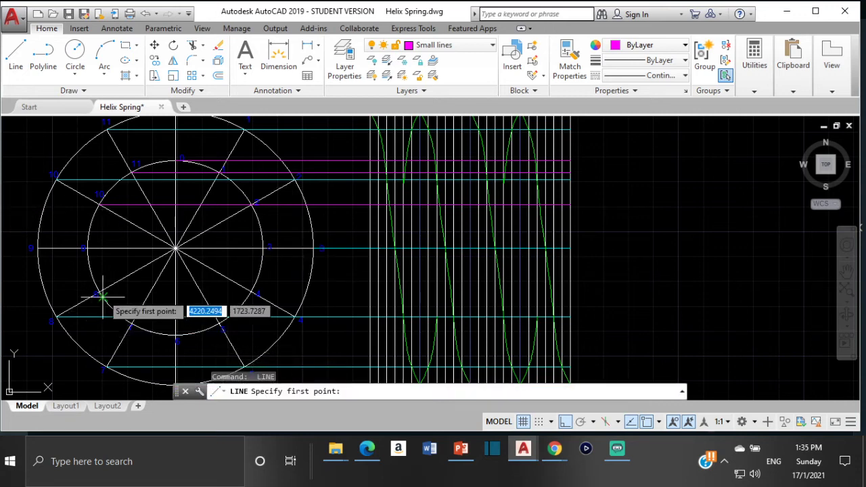
pyautogui.scroll(5, 98, 292)
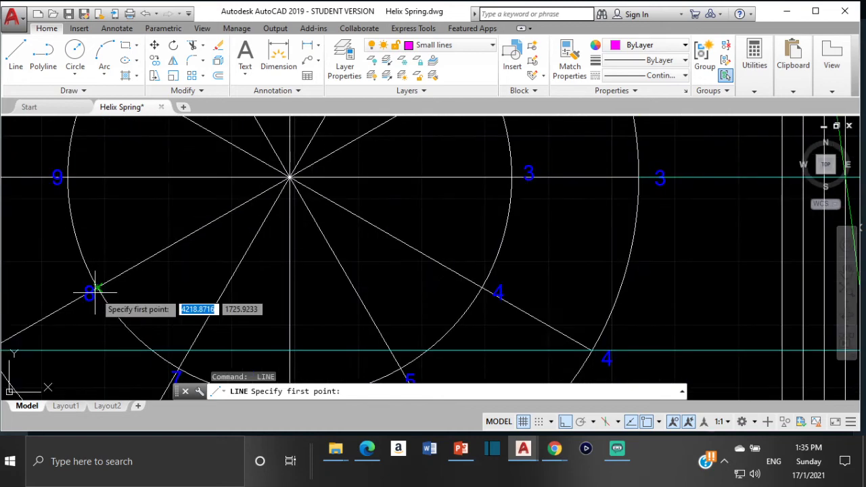
pyautogui.click(95, 289)
pyautogui.scroll(-4, 499, 261)
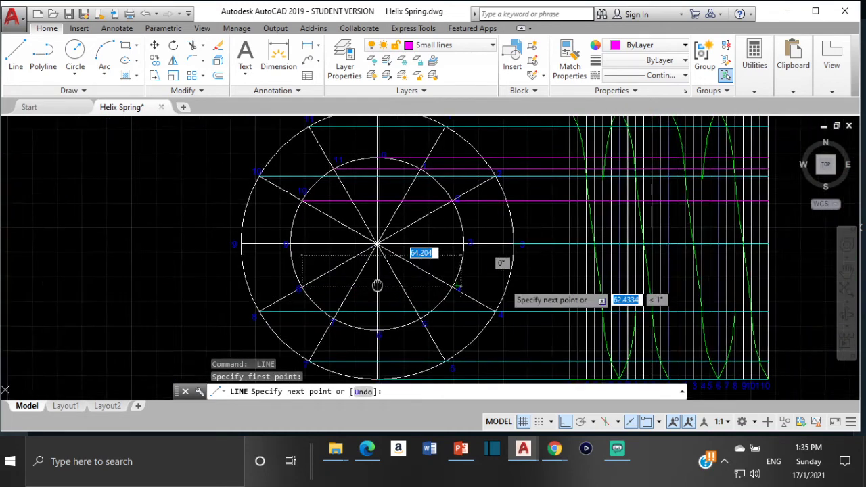
pyautogui.moveTo(499, 261); pyautogui.dragTo(217, 257, button='middle')
pyautogui.scroll(5, 514, 274)
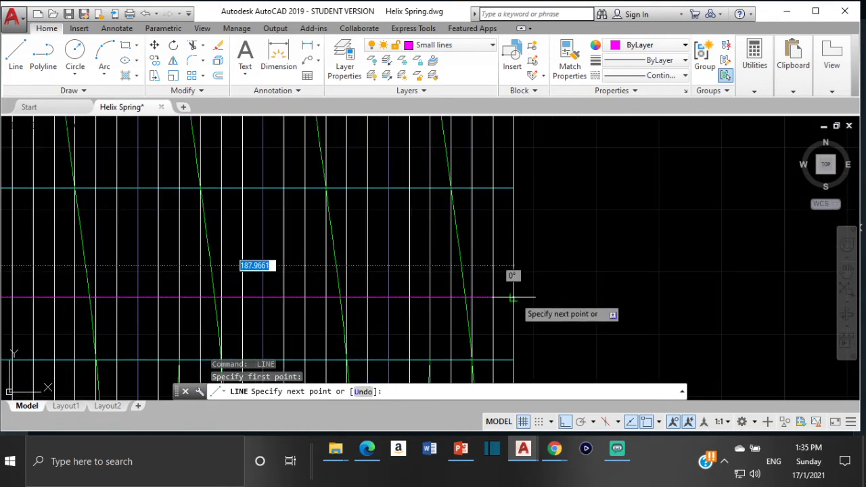
pyautogui.click(514, 296)
pyautogui.press('Return')
pyautogui.scroll(-3, 223, 268)
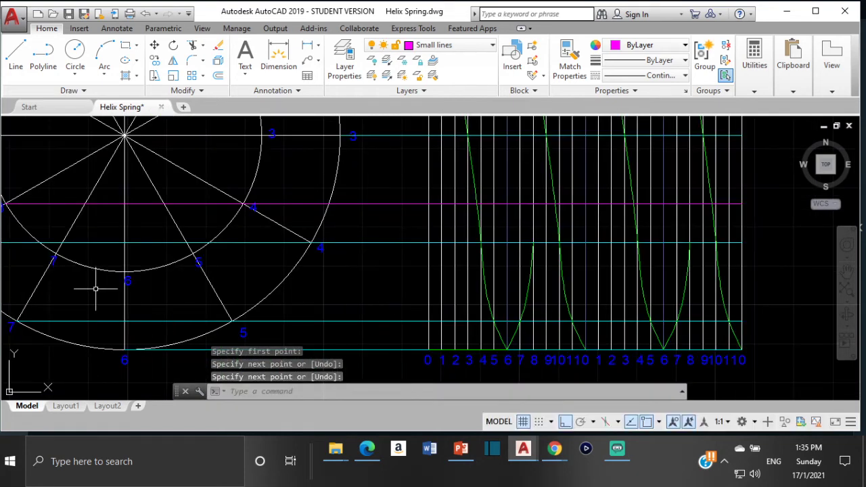
pyautogui.scroll(4, 96, 286)
# - Draw lines from inner circle points 7 and 6 across to the helix grid's right edge
pyautogui.press('Return')
pyautogui.scroll(4, 331, 237)
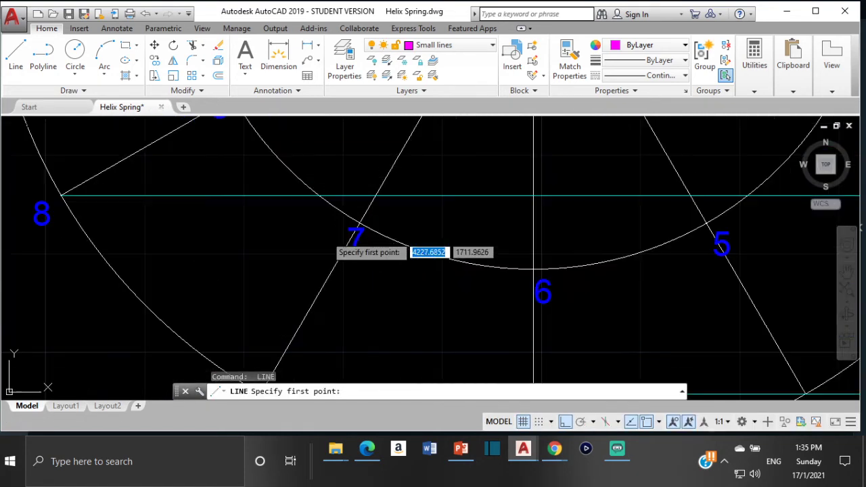
pyautogui.click(371, 223)
pyautogui.scroll(-5, 372, 223)
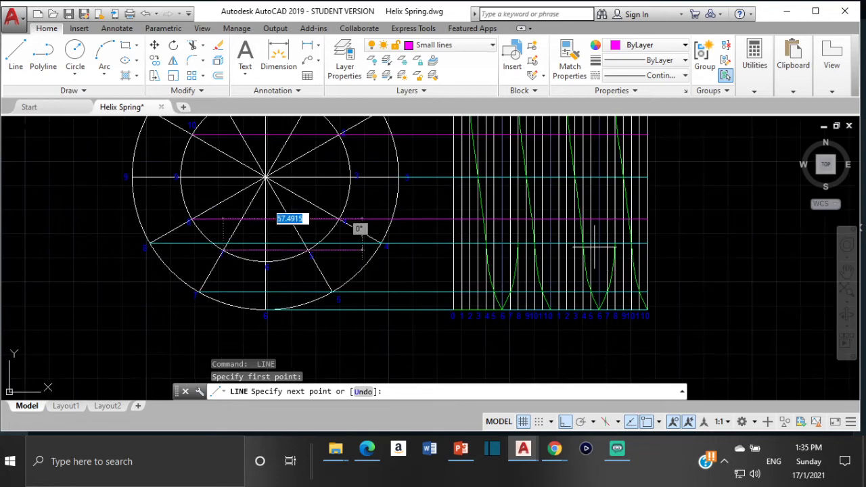
pyautogui.scroll(-1, 514, 290)
pyautogui.scroll(3, 537, 296)
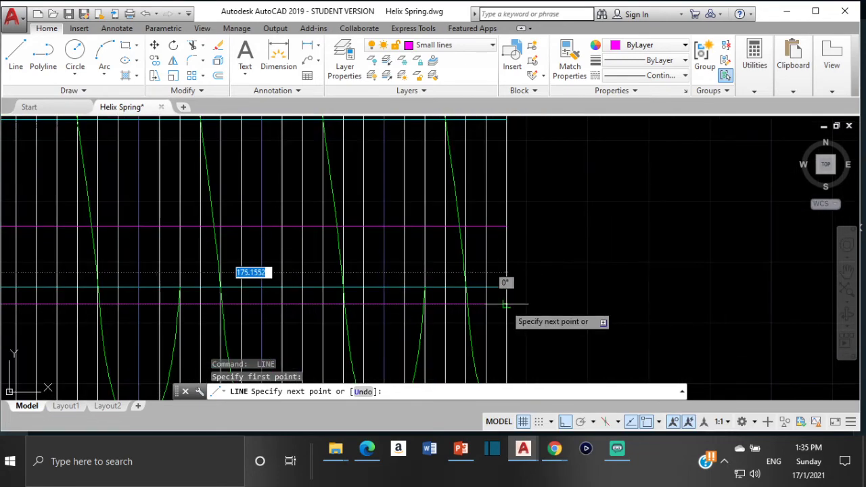
pyautogui.click(507, 304)
pyautogui.press('Return')
pyautogui.scroll(-4, 508, 304)
pyautogui.moveTo(203, 289); pyautogui.dragTo(257, 290, button='middle')
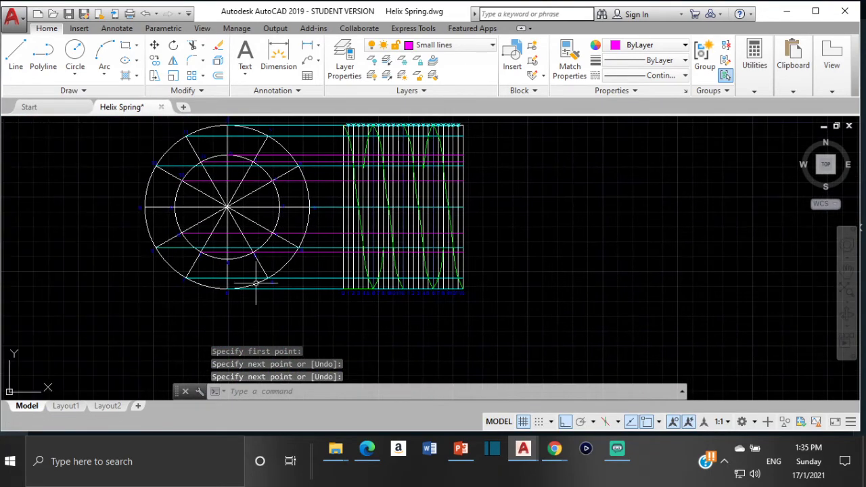
pyautogui.press('Return')
pyautogui.scroll(5, 210, 242)
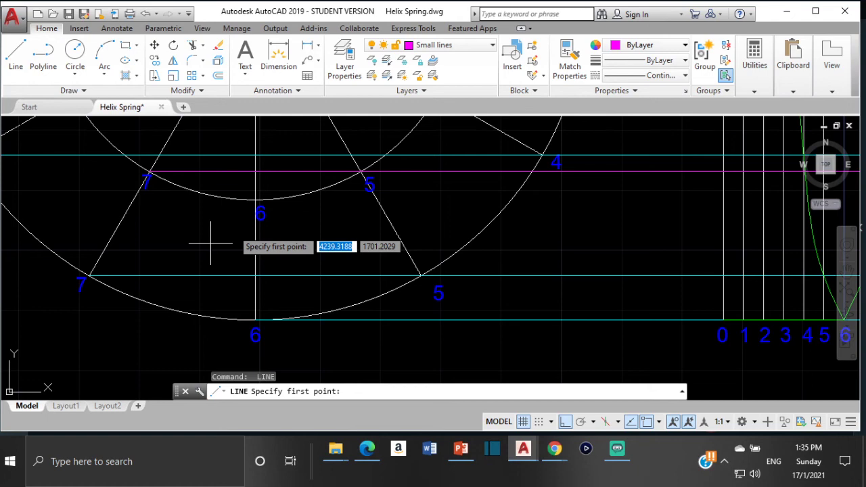
pyautogui.click(256, 201)
pyautogui.scroll(-3, 437, 213)
pyautogui.scroll(-1, 405, 223)
pyautogui.moveTo(557, 232); pyautogui.dragTo(493, 232, button='middle')
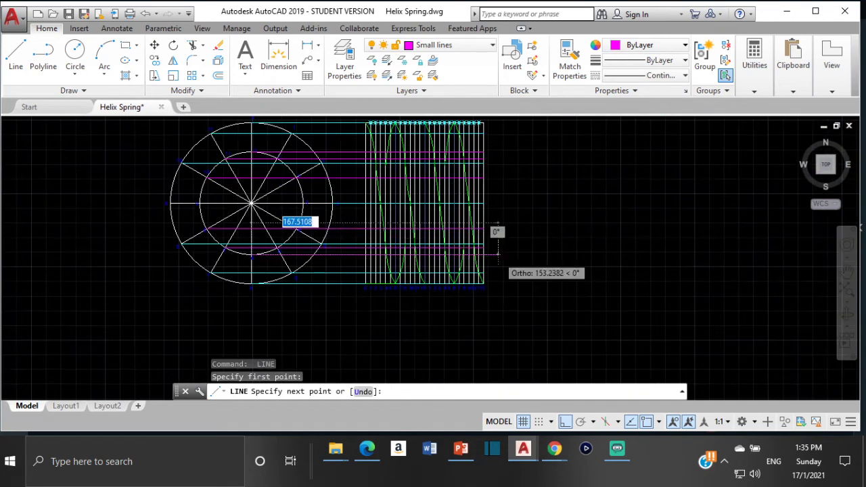
pyautogui.scroll(4, 464, 232)
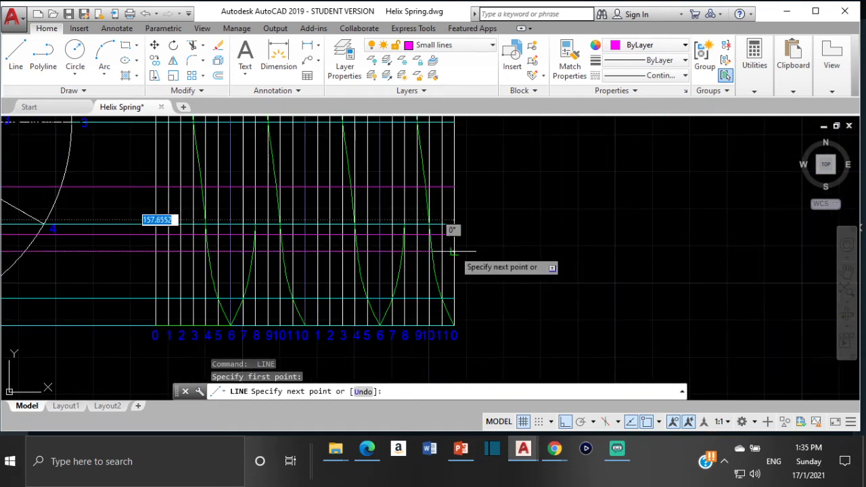
pyautogui.click(452, 250)
pyautogui.press('Return')
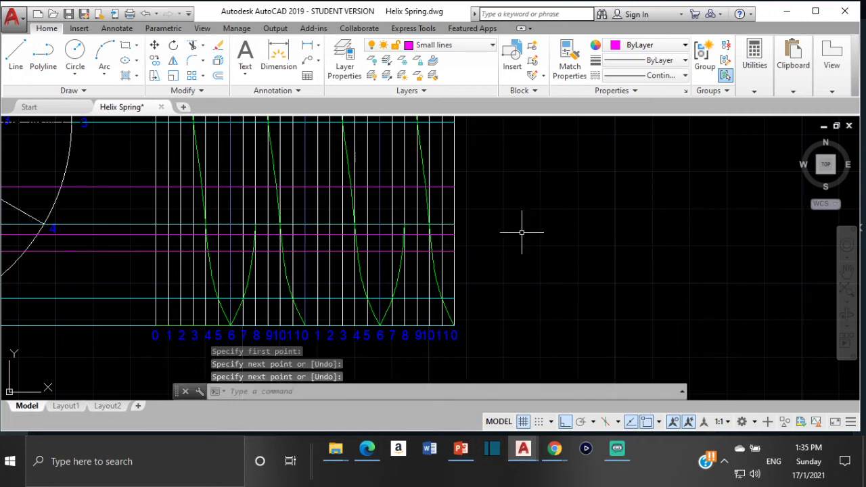
pyautogui.moveTo(331, 269)
pyautogui.mouseDown(button='middle')
pyautogui.moveTo(365, 282)
pyautogui.moveTo(377, 341)
pyautogui.mouseUp(button='middle')
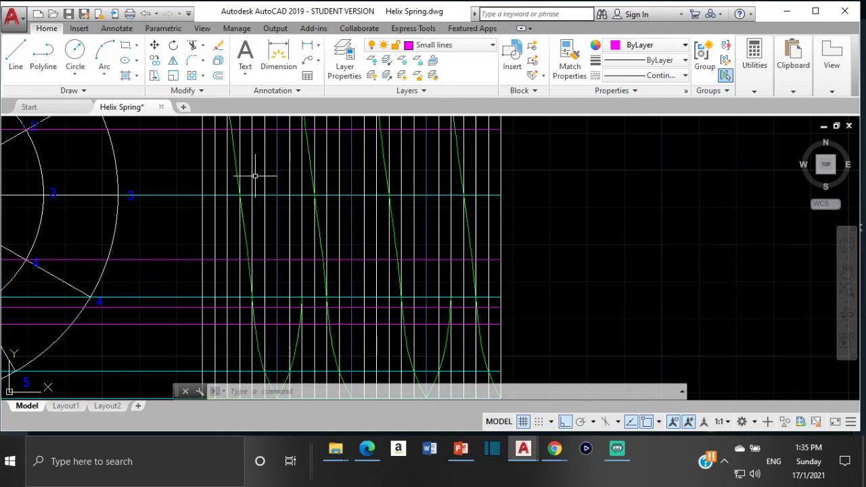
pyautogui.scroll(-4, 294, 232)
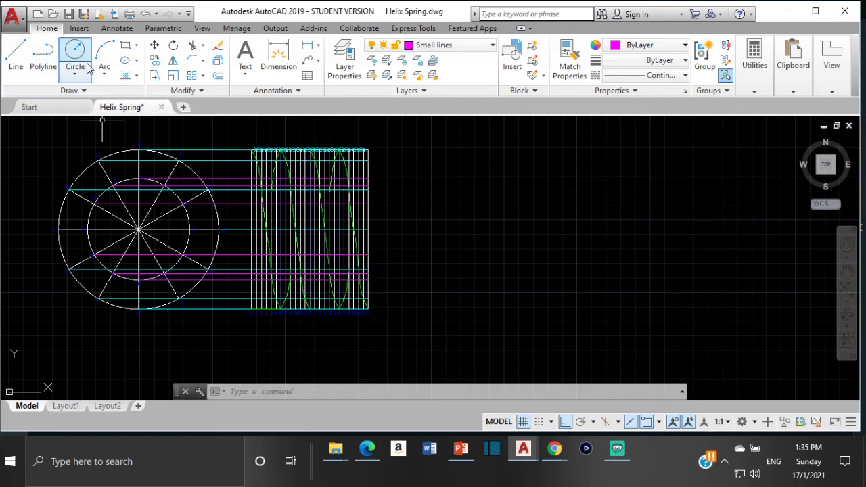
pyautogui.press('Escape')
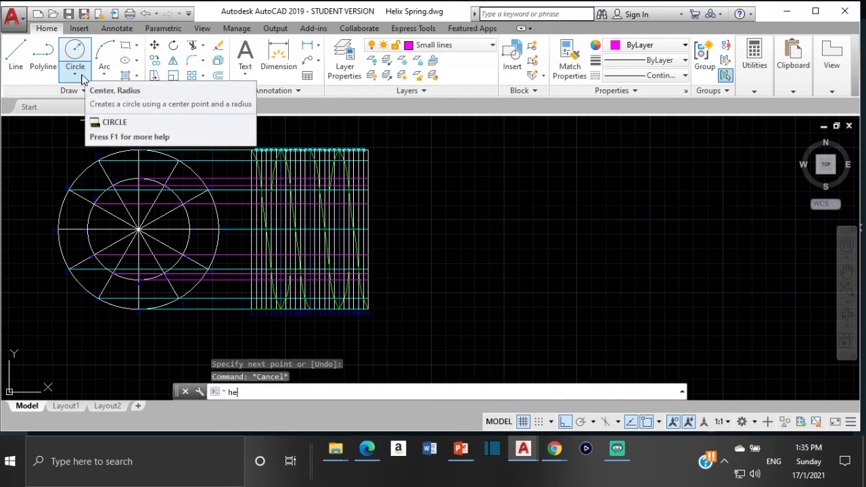
pyautogui.write('heli')
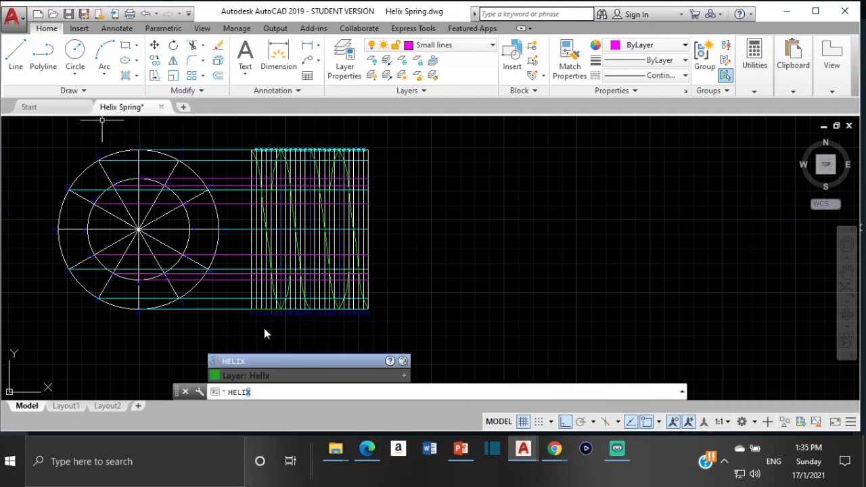
pyautogui.press('Escape')
pyautogui.press('Escape')
pyautogui.press('Escape')
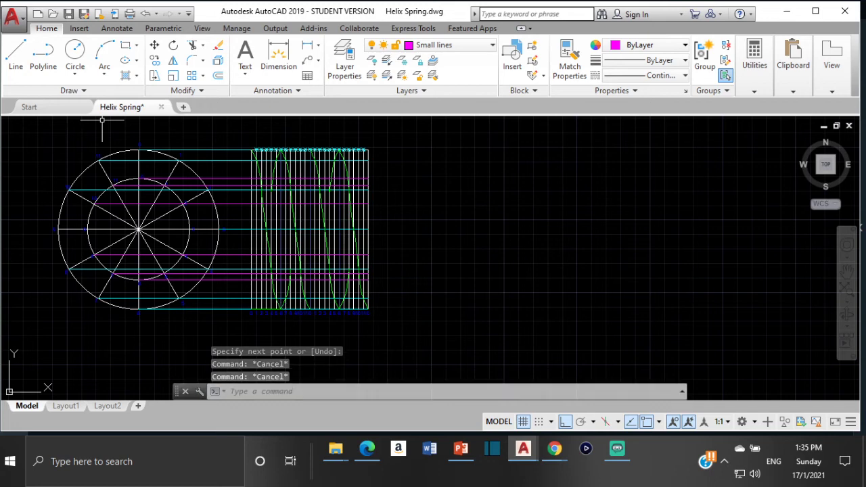
pyautogui.write('s')
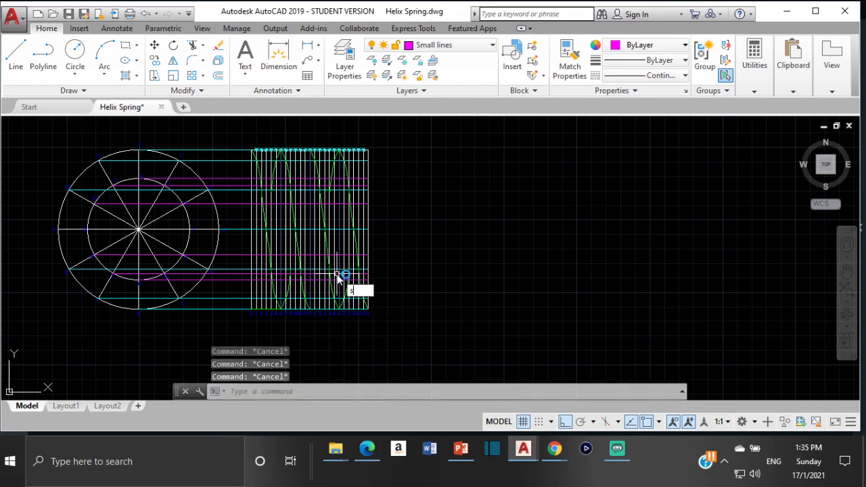
pyautogui.write('pl')
pyautogui.press('Return')
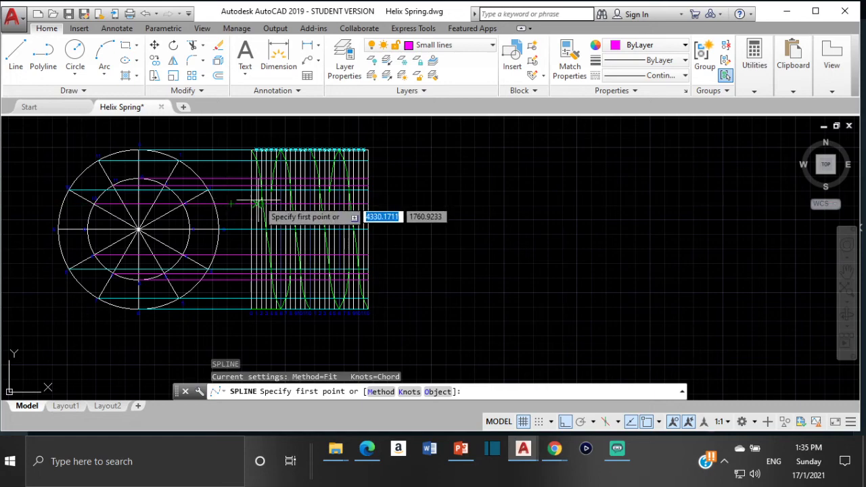
pyautogui.scroll(2, 257, 203)
pyautogui.scroll(2, 325, 161)
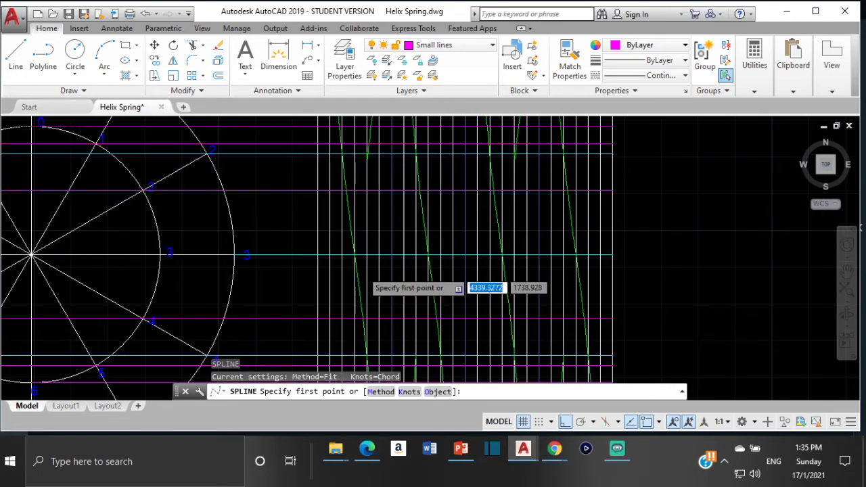
pyautogui.scroll(-4, 365, 269)
pyautogui.scroll(2, 276, 252)
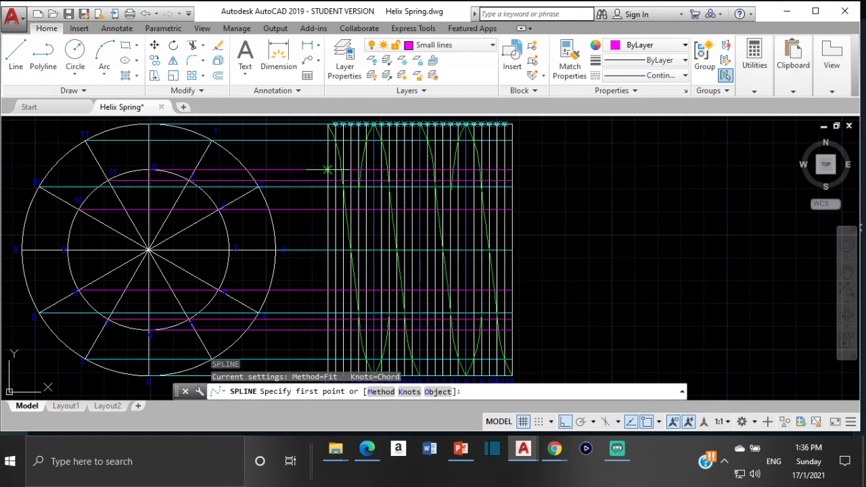
pyautogui.click(327, 169)
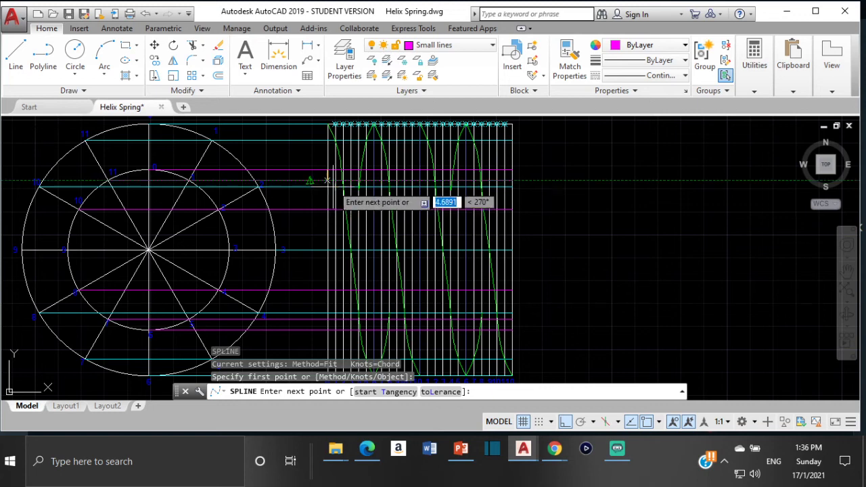
pyautogui.click(334, 180)
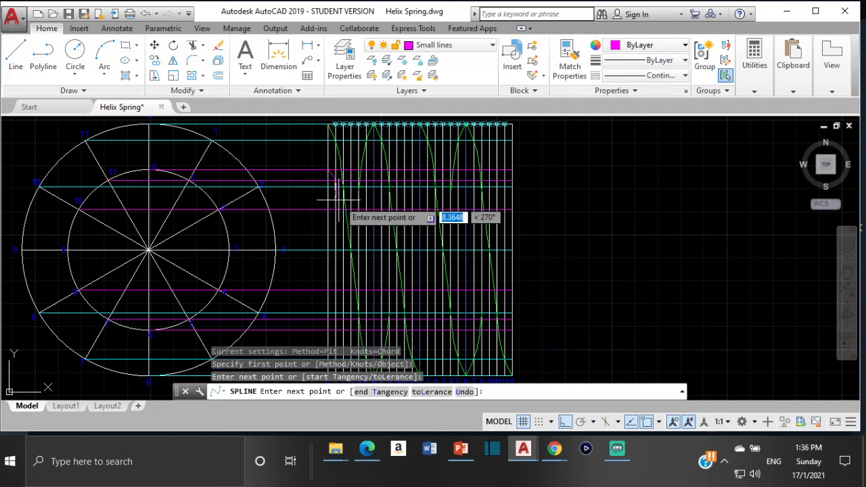
pyautogui.scroll(6, 342, 217)
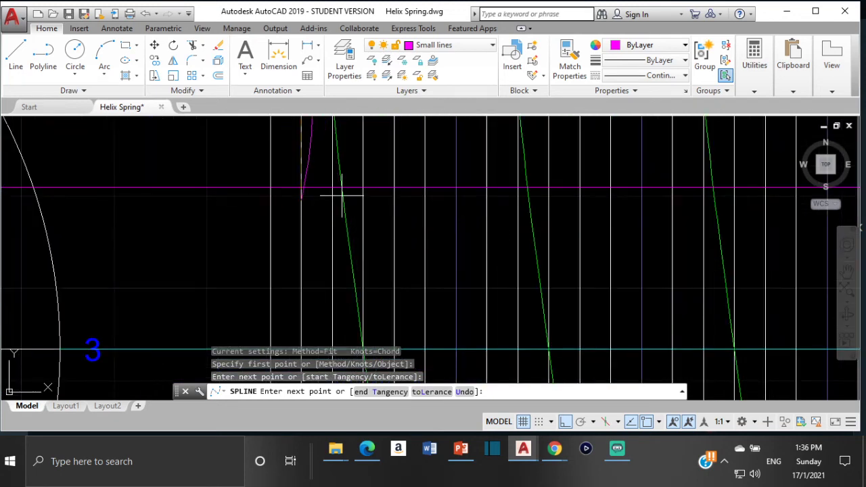
pyautogui.click(336, 225)
pyautogui.scroll(-4, 332, 191)
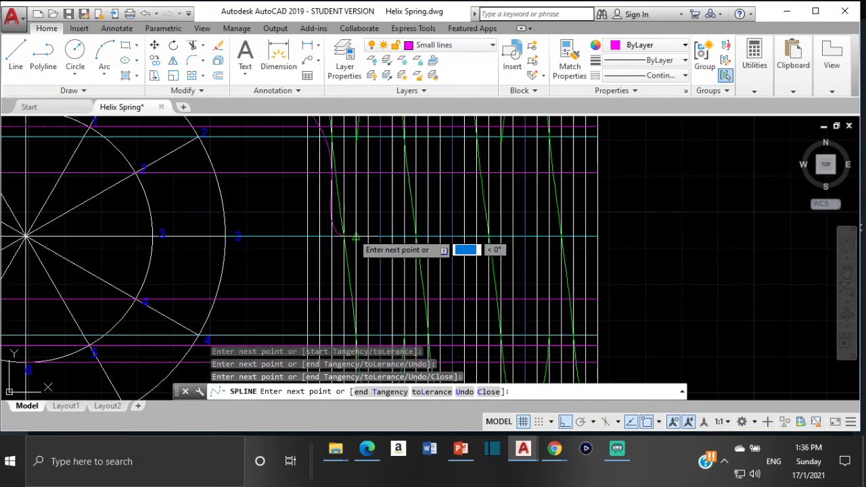
pyautogui.press('Escape')
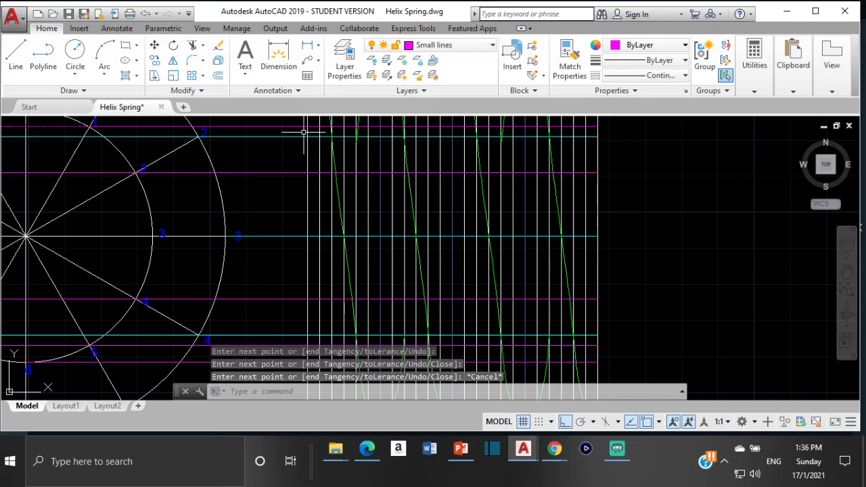
pyautogui.moveTo(318, 142); pyautogui.dragTo(318, 138, button='middle')
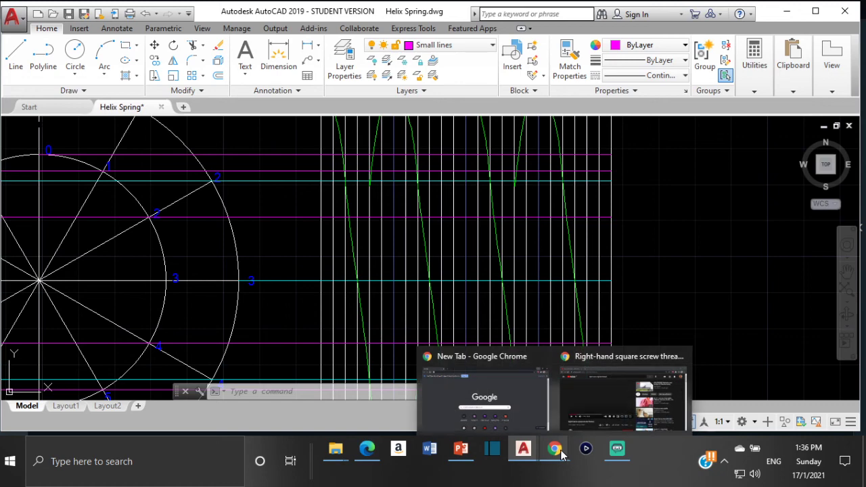
pyautogui.moveTo(362, 456)
pyautogui.click(347, 419)
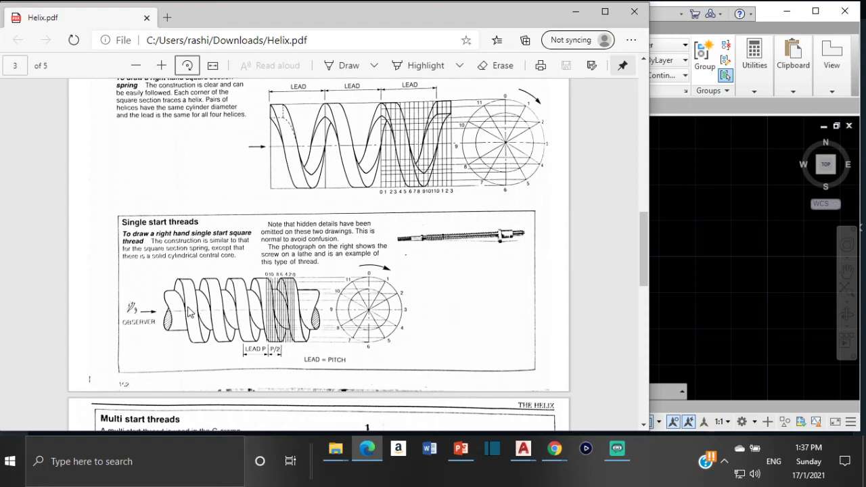
pyautogui.click(577, 12)
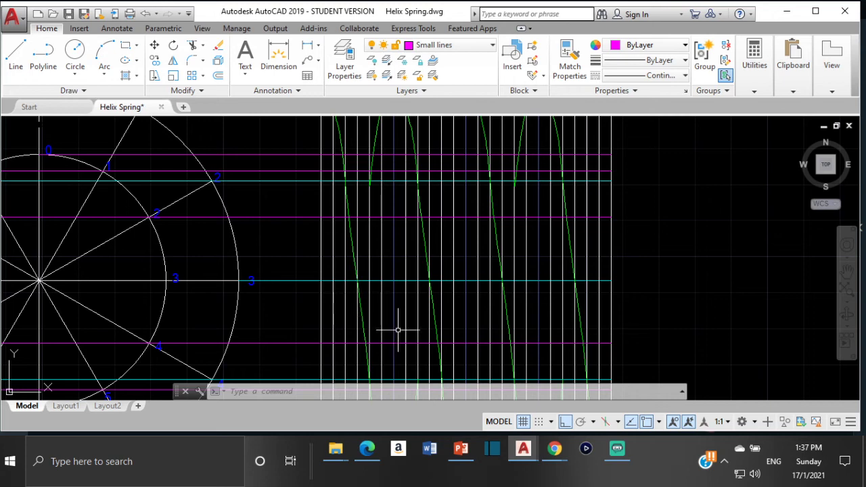
# - Make Helix the current layer and start a spline with SPL at the midpoint
pyautogui.click(453, 45)
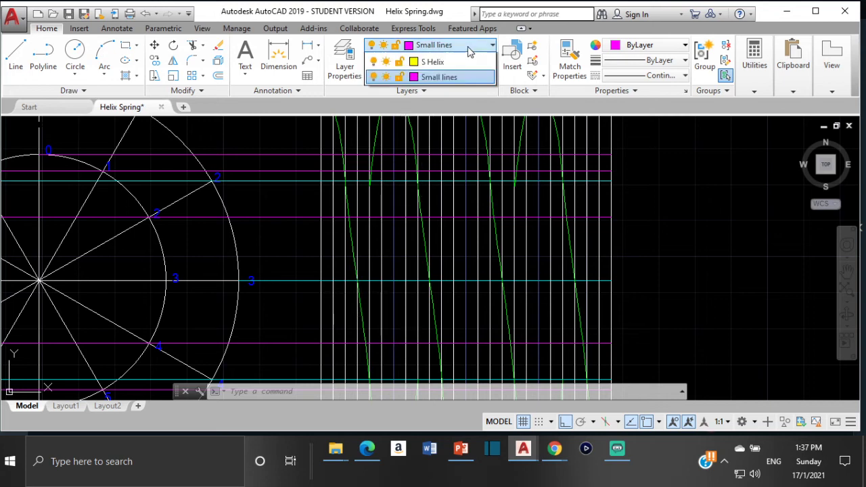
pyautogui.click(428, 89)
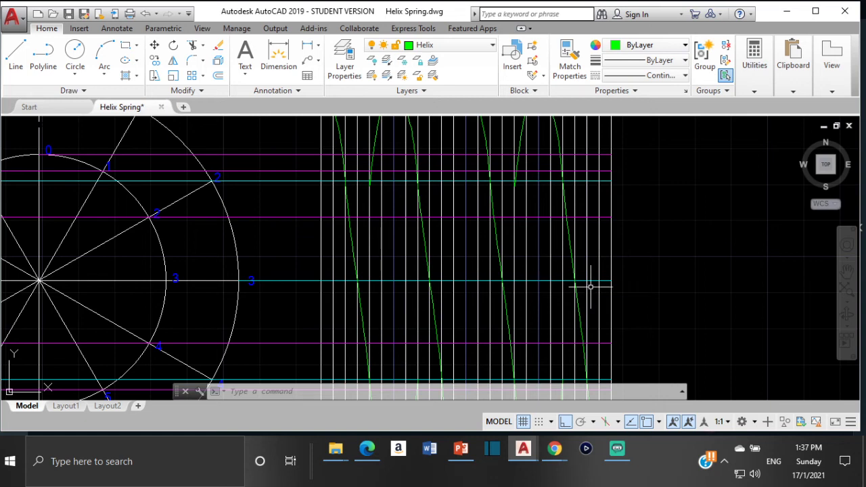
pyautogui.write('SPL')
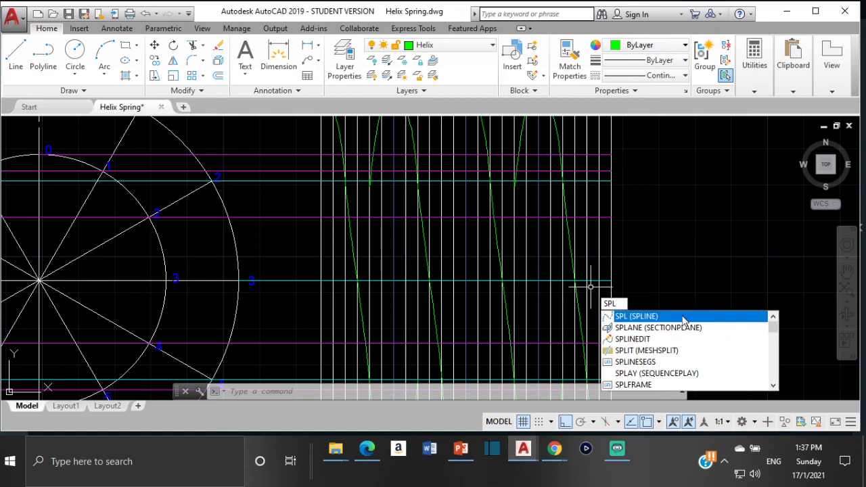
pyautogui.press('Return')
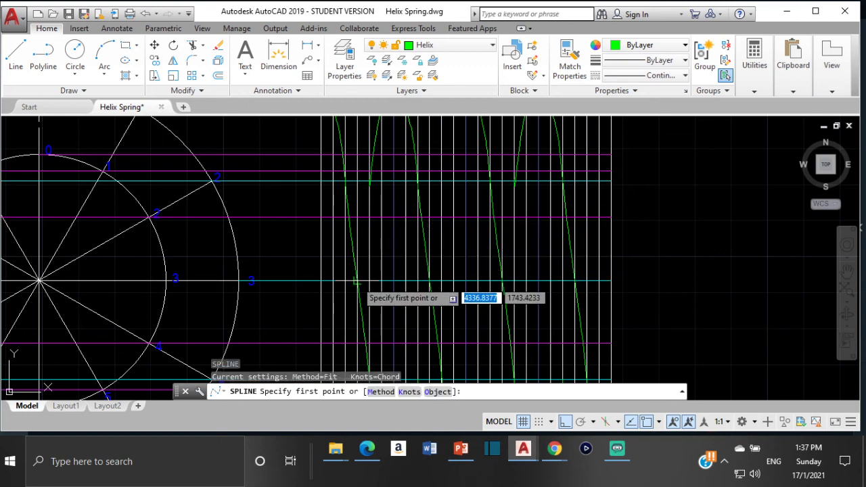
pyautogui.scroll(1, 349, 279)
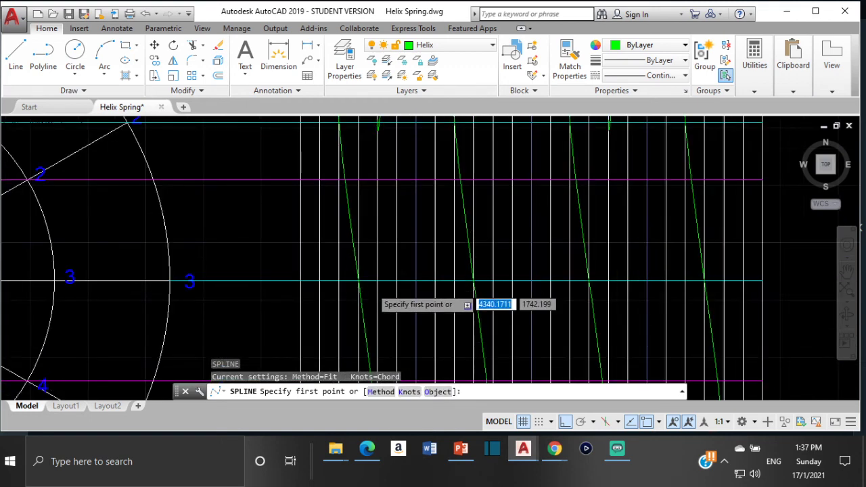
pyautogui.scroll(-4, 362, 290)
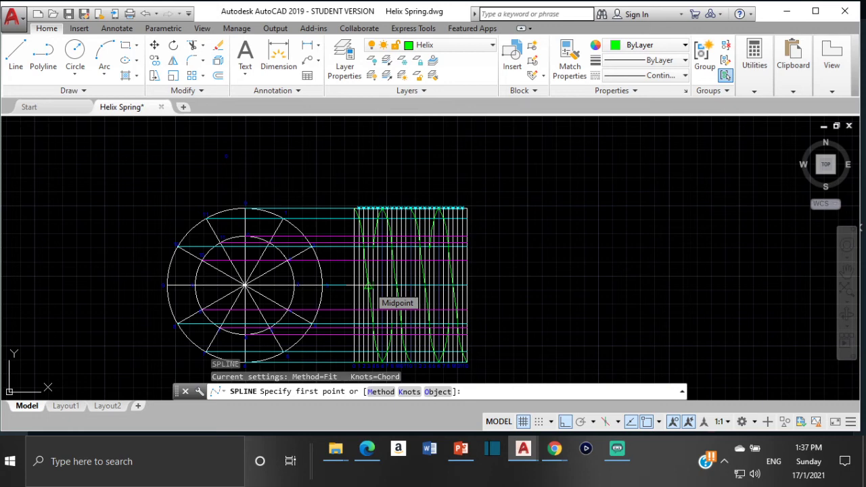
pyautogui.scroll(5, 368, 288)
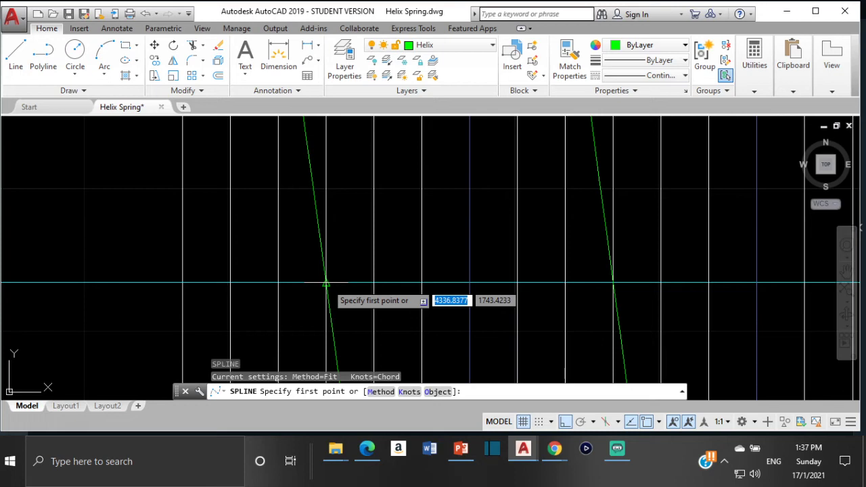
pyautogui.click(326, 282)
# - Continue the spline through the green curve and grid crossings near baseline mark 6, then finish it
pyautogui.scroll(-4, 325, 285)
pyautogui.moveTo(388, 293); pyautogui.dragTo(356, 233, button='middle')
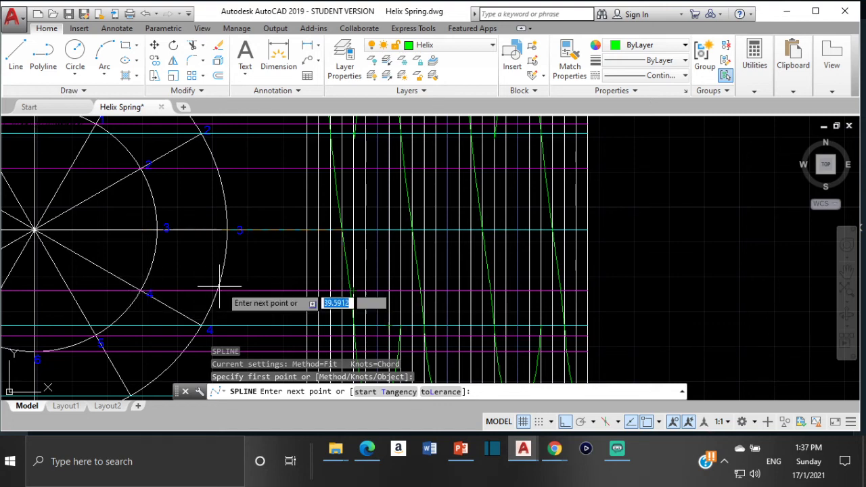
pyautogui.moveTo(362, 290); pyautogui.dragTo(328, 236, button='middle')
pyautogui.scroll(-6, 309, 250)
pyautogui.scroll(6, 309, 270)
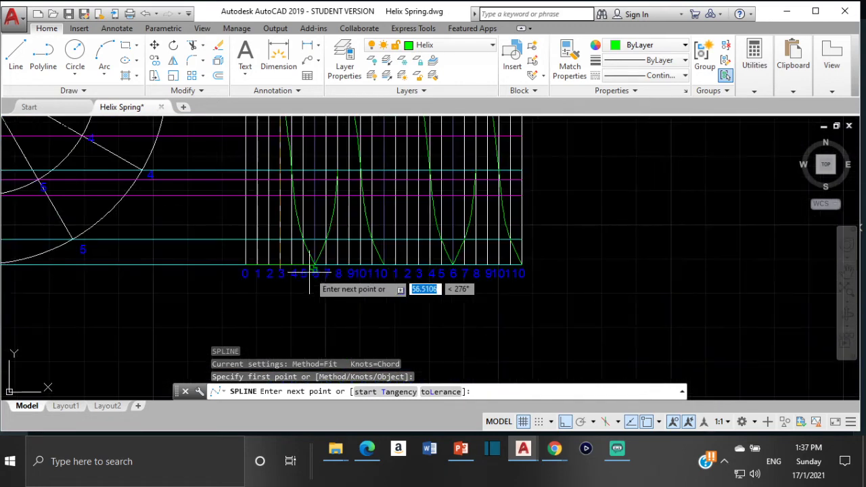
pyautogui.moveTo(305, 185); pyautogui.dragTo(313, 214, button='middle')
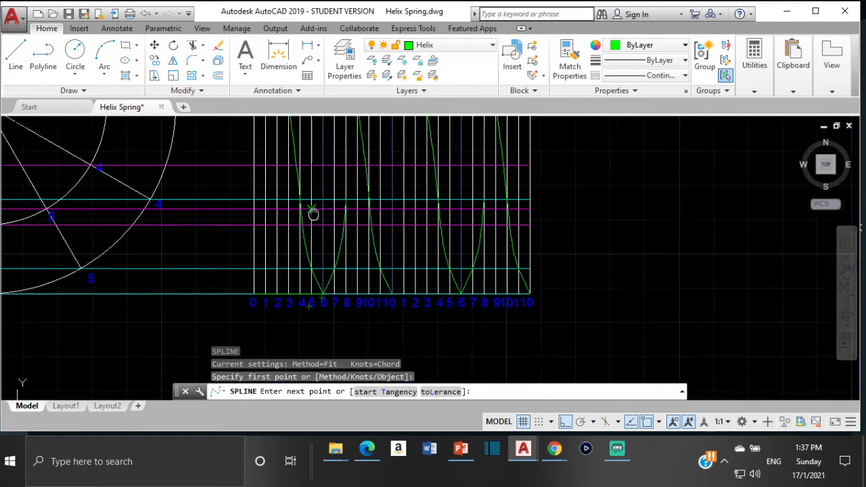
pyautogui.scroll(2, 314, 214)
pyautogui.scroll(2, 320, 257)
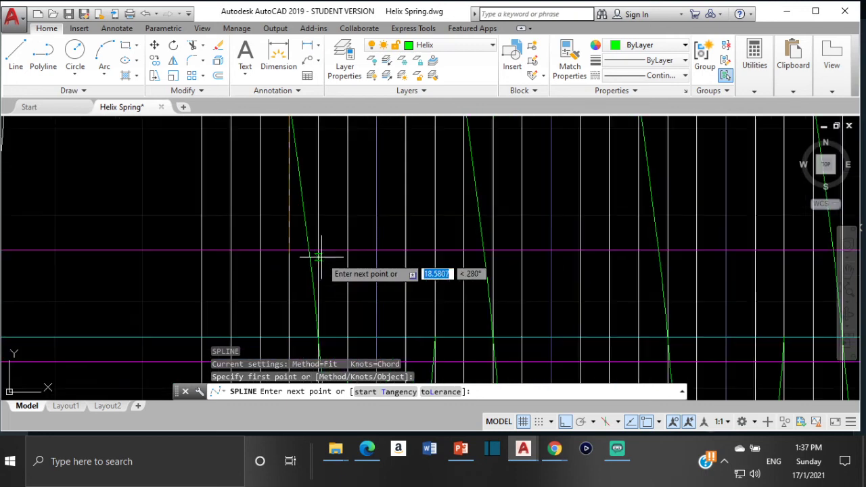
pyautogui.click(318, 248)
pyautogui.scroll(-4, 314, 190)
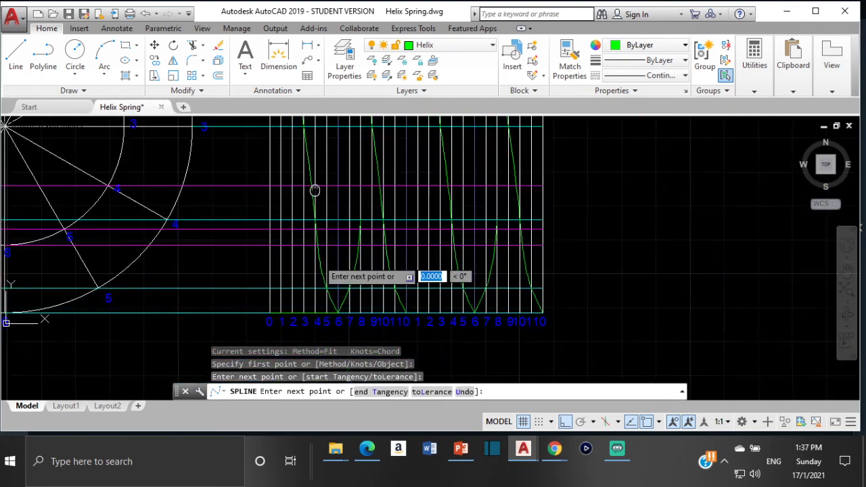
pyautogui.moveTo(314, 190); pyautogui.dragTo(314, 182, button='middle')
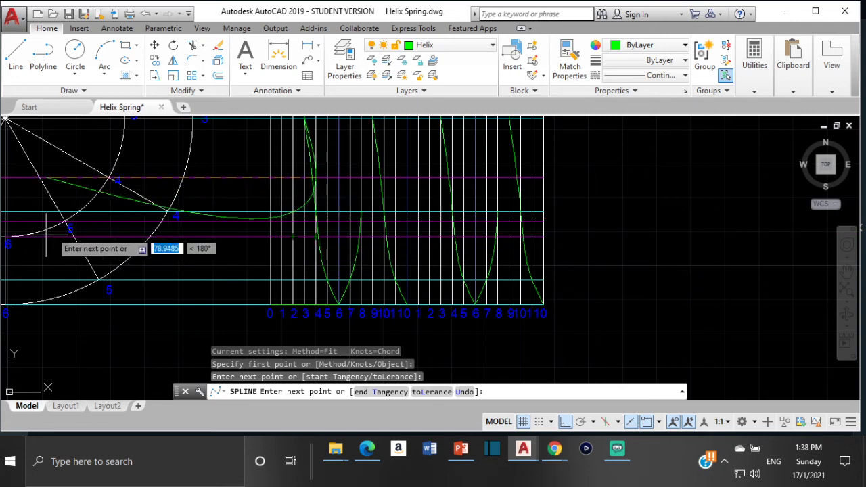
pyautogui.click(326, 220)
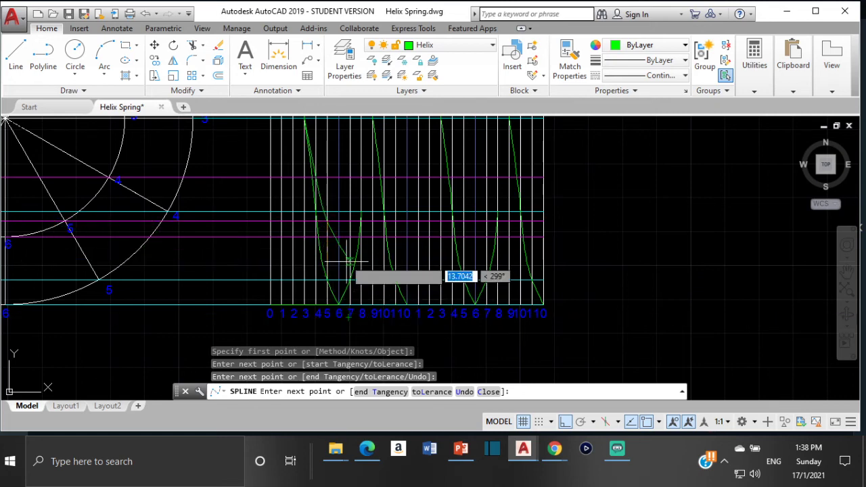
pyautogui.click(339, 237)
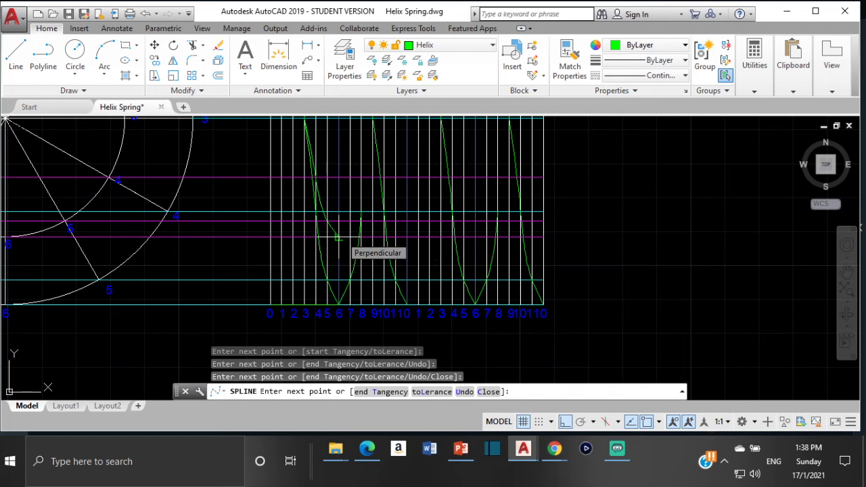
pyautogui.press('Return')
pyautogui.scroll(-2, 339, 236)
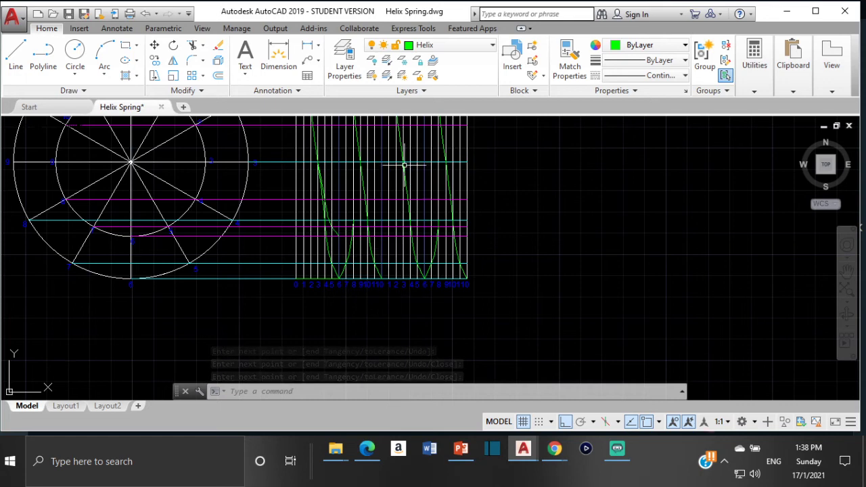
# - Copy the short helix spline from its end to the matching helix end further along
pyautogui.scroll(2, 322, 234)
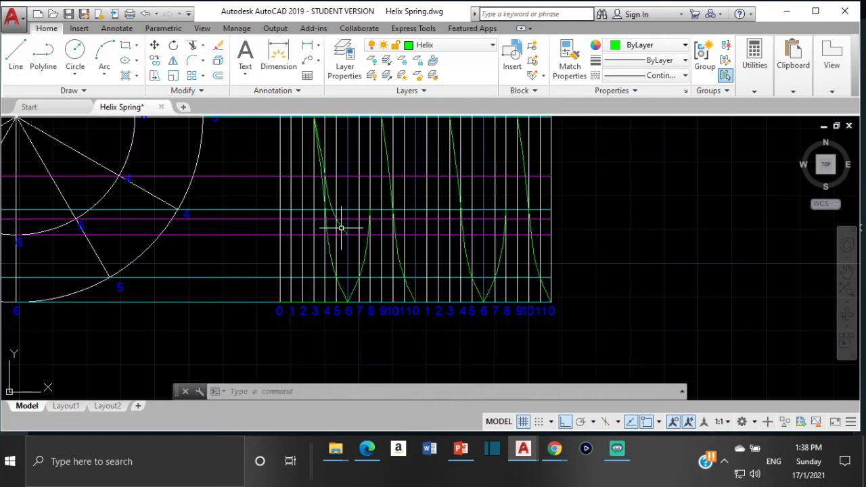
pyautogui.click(154, 60)
pyautogui.moveTo(363, 172)
pyautogui.mouseDown(button='middle')
pyautogui.moveTo(395, 252)
pyautogui.moveTo(383, 249)
pyautogui.mouseUp(button='middle')
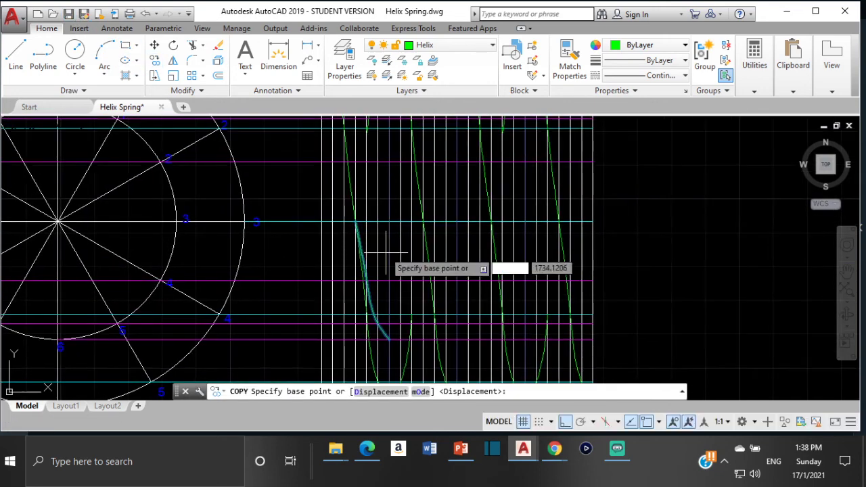
pyautogui.click(355, 222)
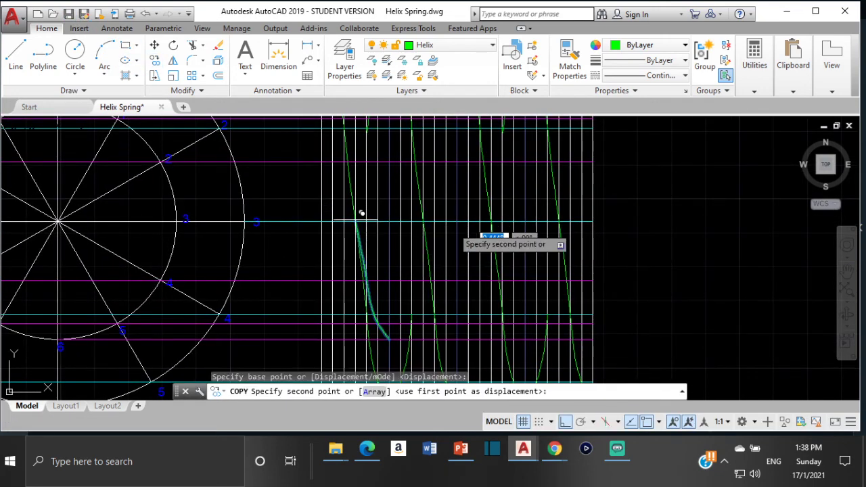
pyautogui.click(492, 221)
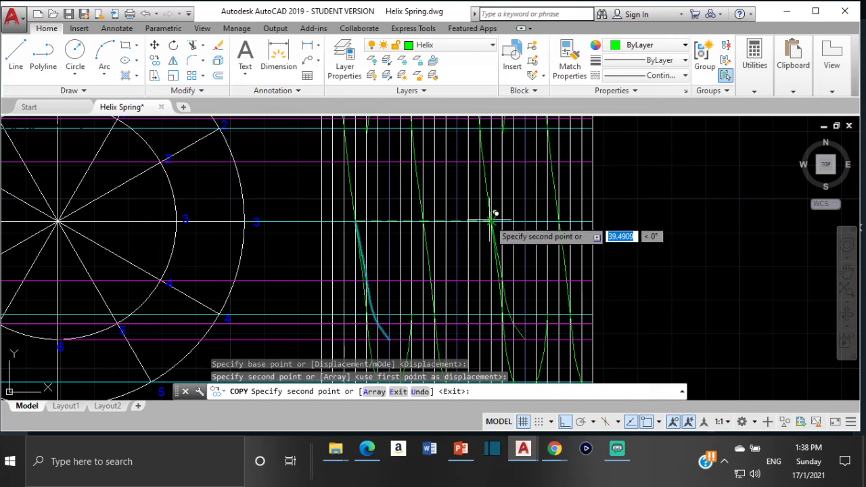
pyautogui.press('Escape')
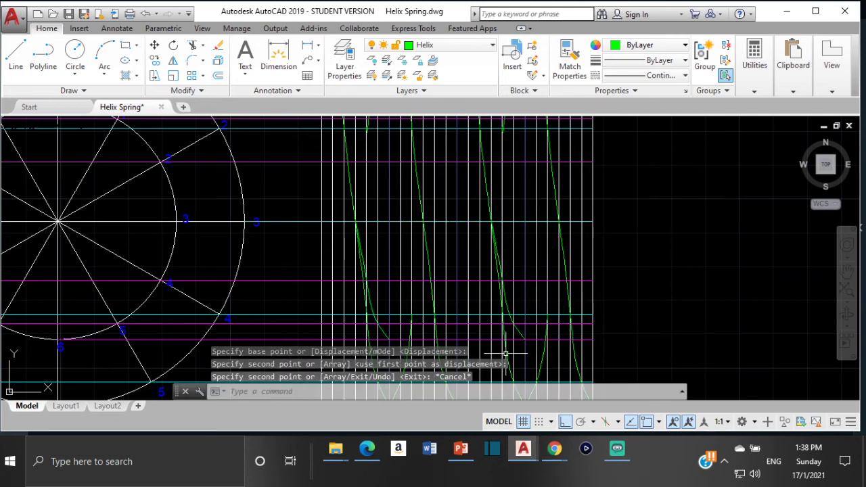
pyautogui.moveTo(518, 315)
pyautogui.mouseDown(button='middle')
pyautogui.moveTo(493, 257)
pyautogui.moveTo(519, 299)
pyautogui.mouseUp(button='middle')
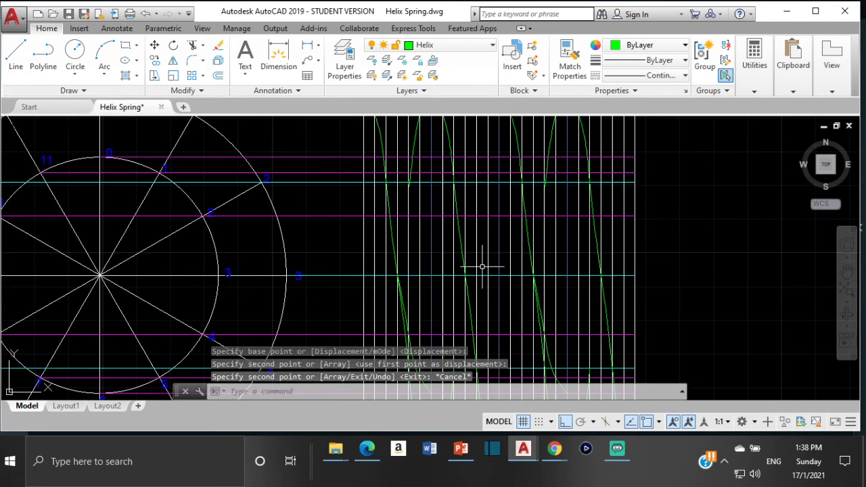
pyautogui.scroll(-2, 481, 267)
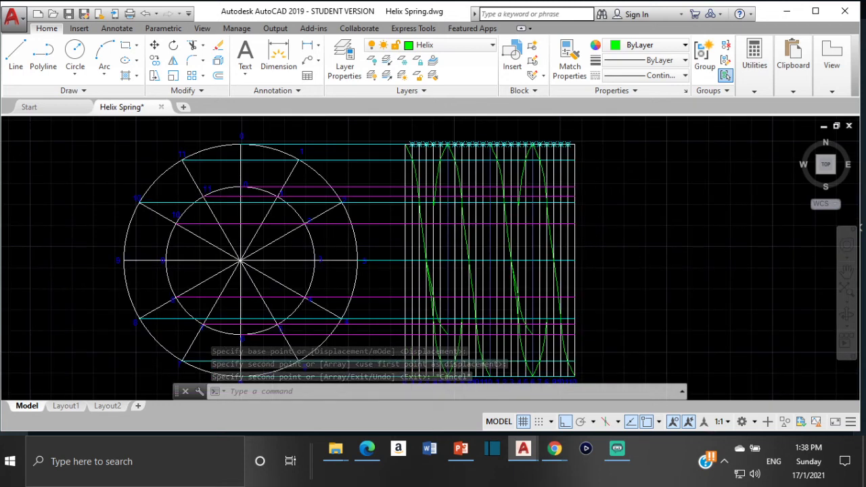
pyautogui.scroll(2, 470, 258)
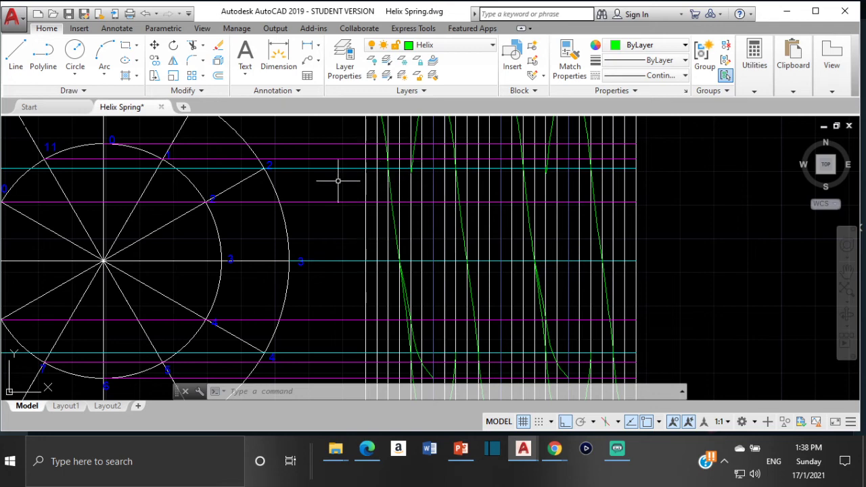
# - Draw a four-point spline through the upper grid intersections along the helix
pyautogui.press('Escape')
pyautogui.press('Escape')
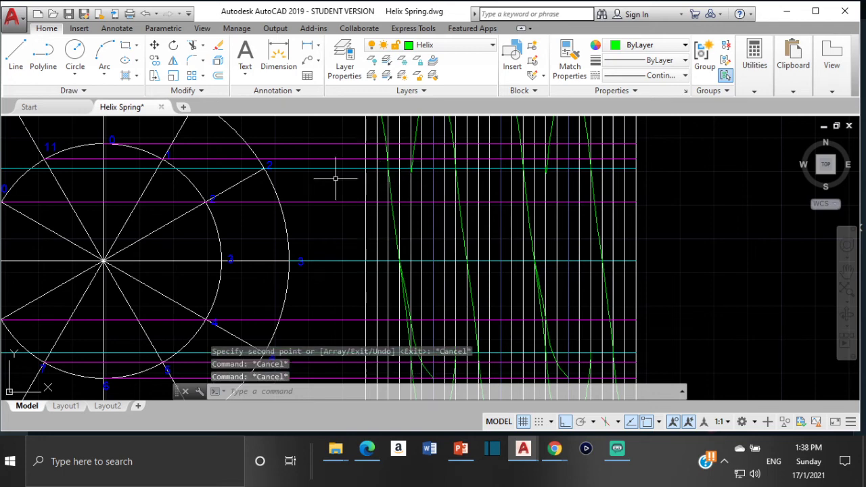
pyautogui.write('PLI')
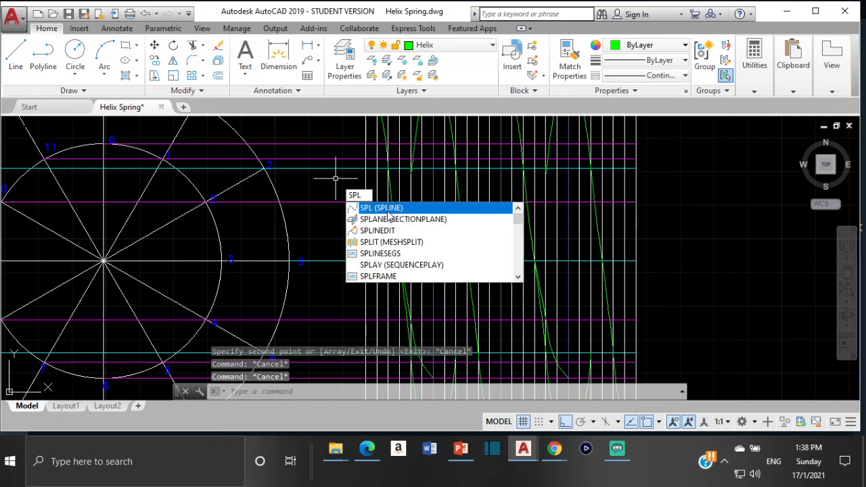
pyautogui.press('Return')
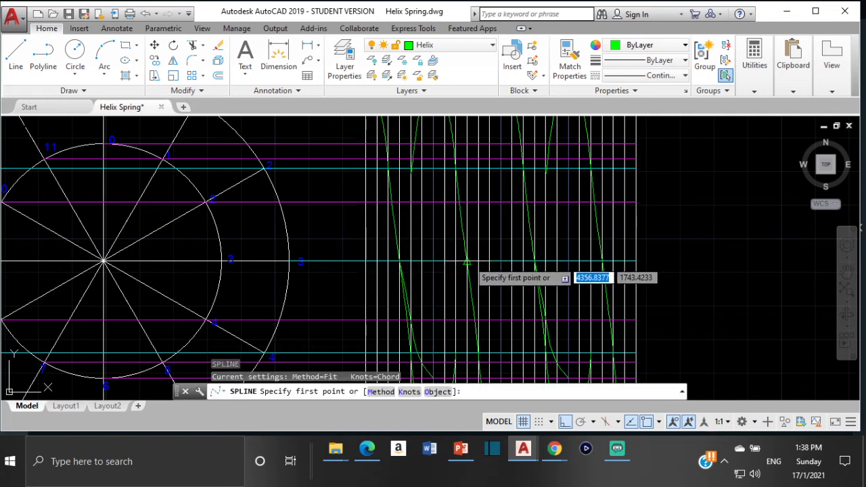
pyautogui.click(466, 261)
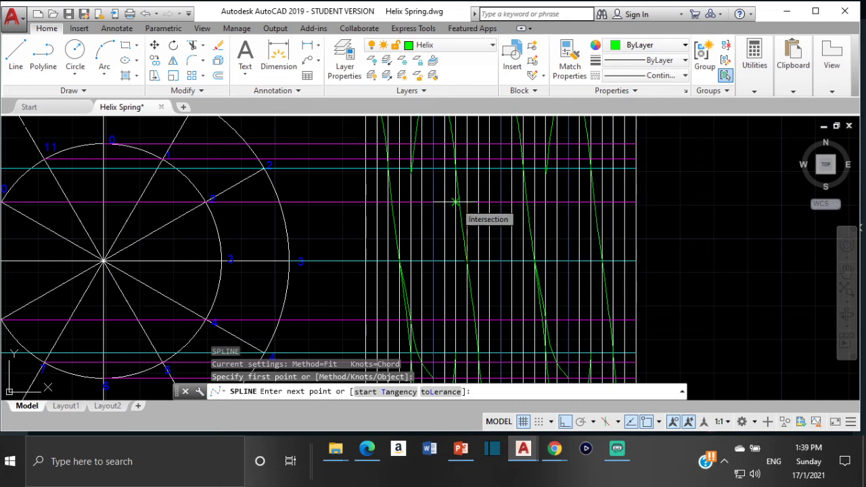
pyautogui.click(456, 202)
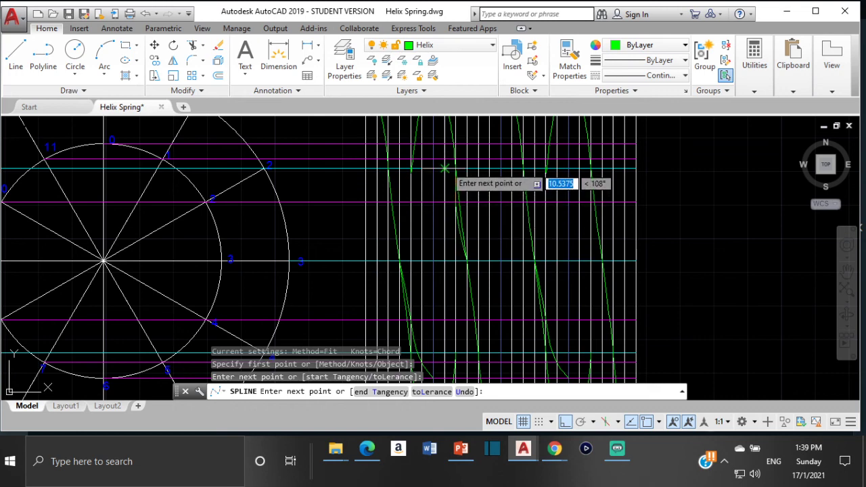
pyautogui.click(444, 161)
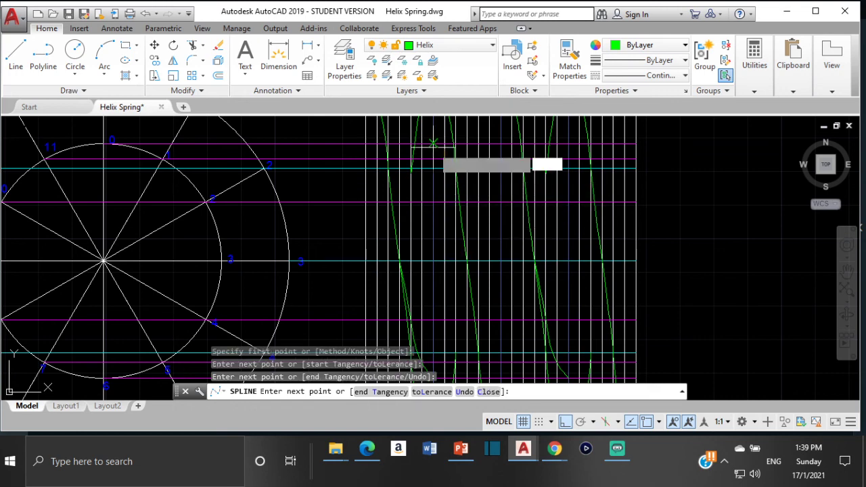
pyautogui.click(433, 142)
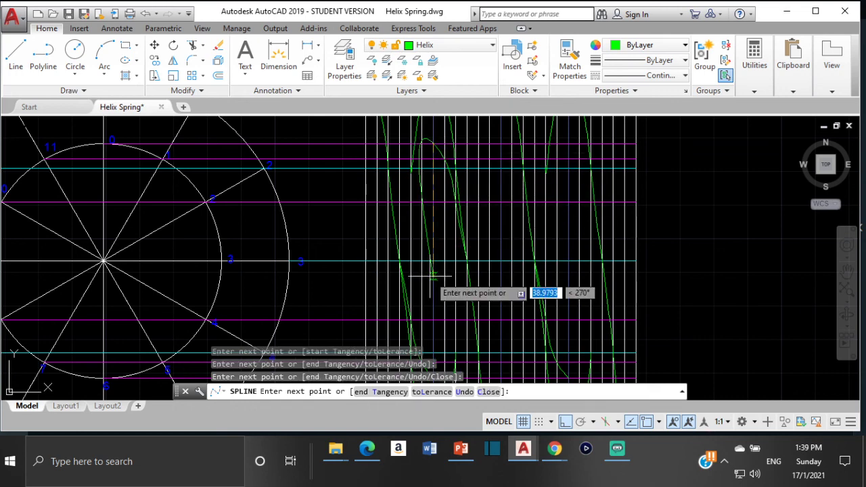
pyautogui.press('Return')
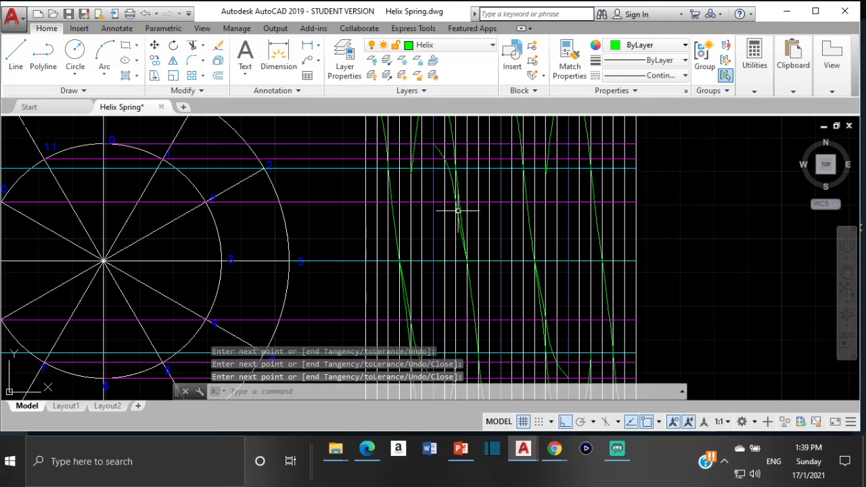
# - Copy the new spline from its endpoint to the matching helix point on the next coil
pyautogui.click(446, 165)
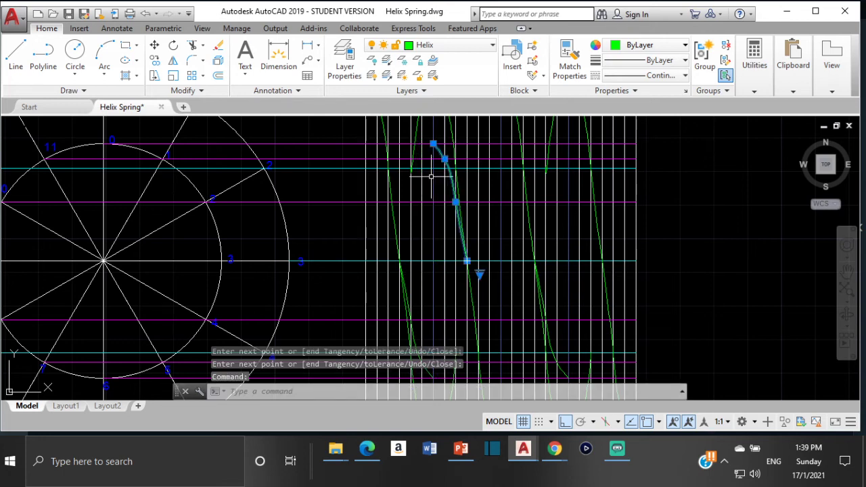
pyautogui.click(156, 59)
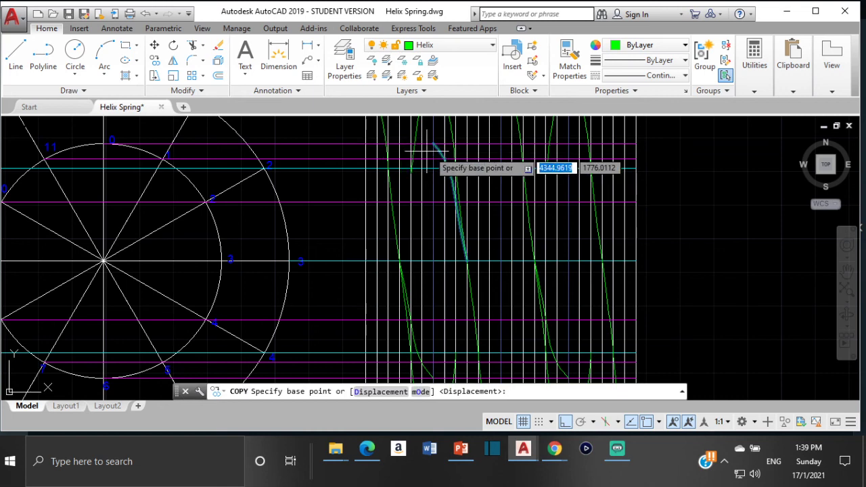
pyautogui.click(465, 261)
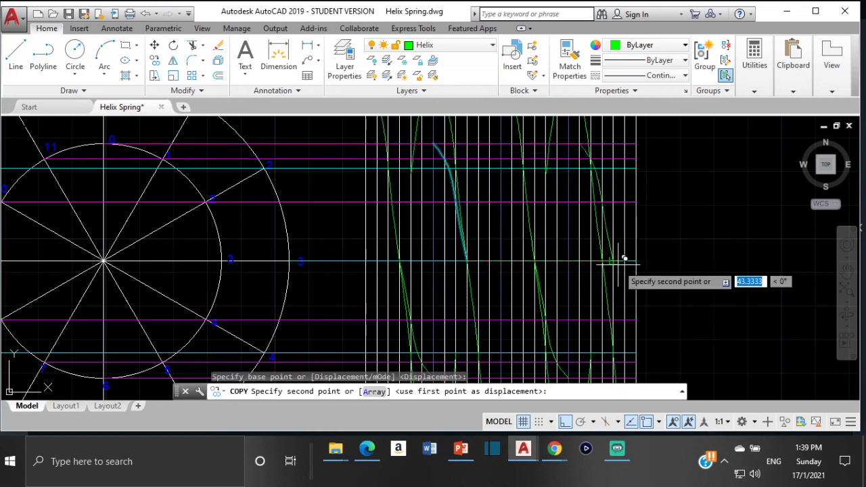
pyautogui.scroll(4, 604, 259)
pyautogui.click(586, 257)
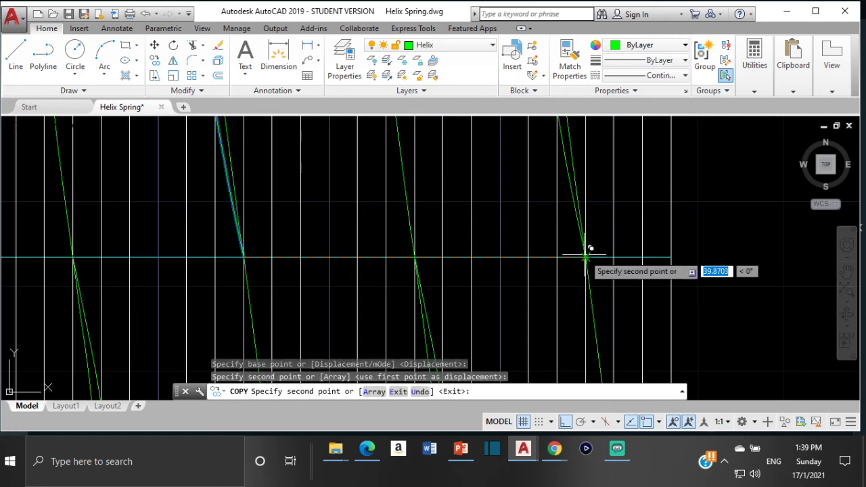
pyautogui.press('Escape')
pyautogui.scroll(-3, 390, 278)
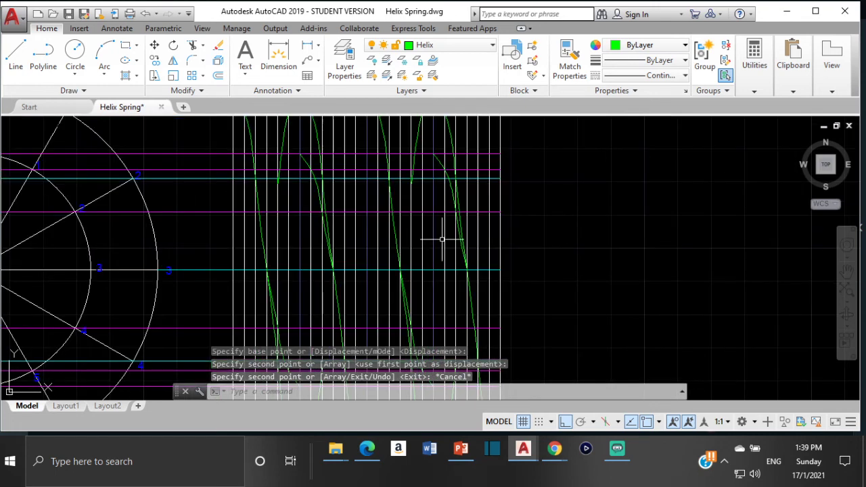
pyautogui.scroll(-2, 440, 239)
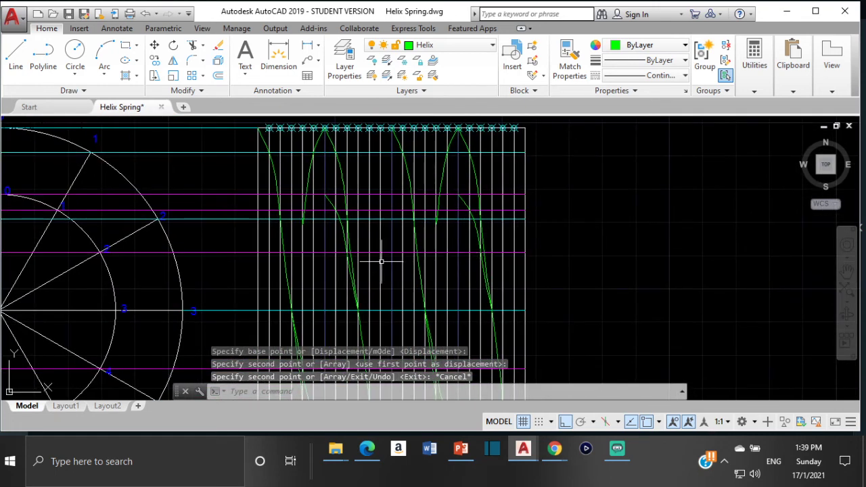
# - Draw a line from a grid intersection to the helix curve
pyautogui.click(16, 61)
pyautogui.scroll(4, 324, 197)
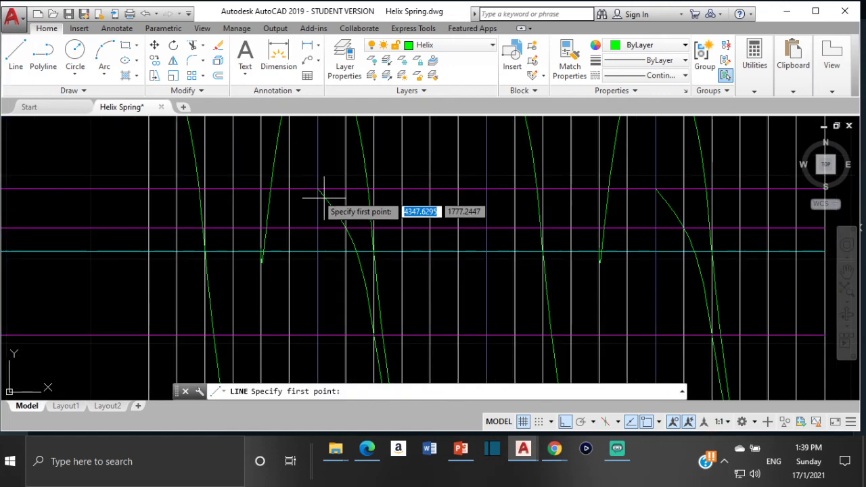
pyautogui.click(318, 188)
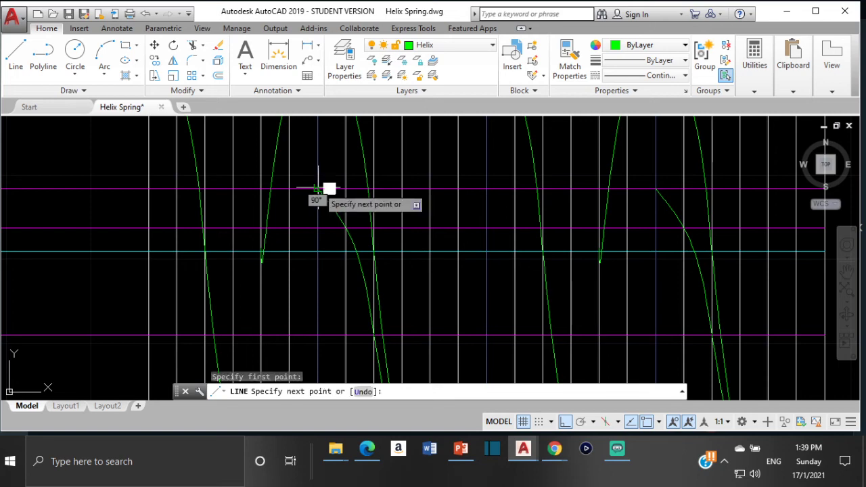
pyautogui.scroll(4, 196, 180)
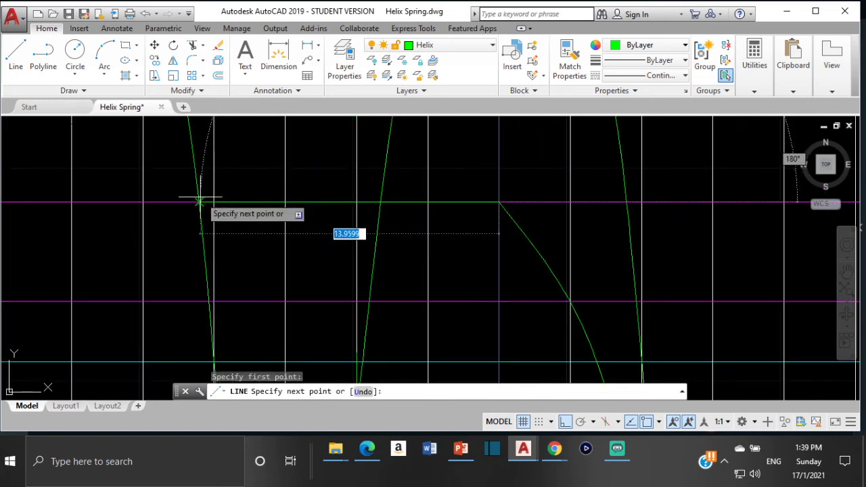
pyautogui.click(199, 201)
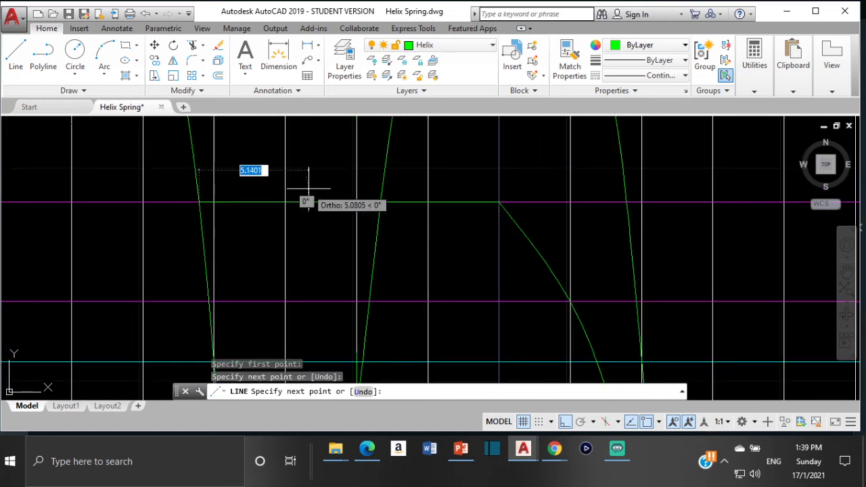
pyautogui.press('Escape')
pyautogui.scroll(-3, 344, 203)
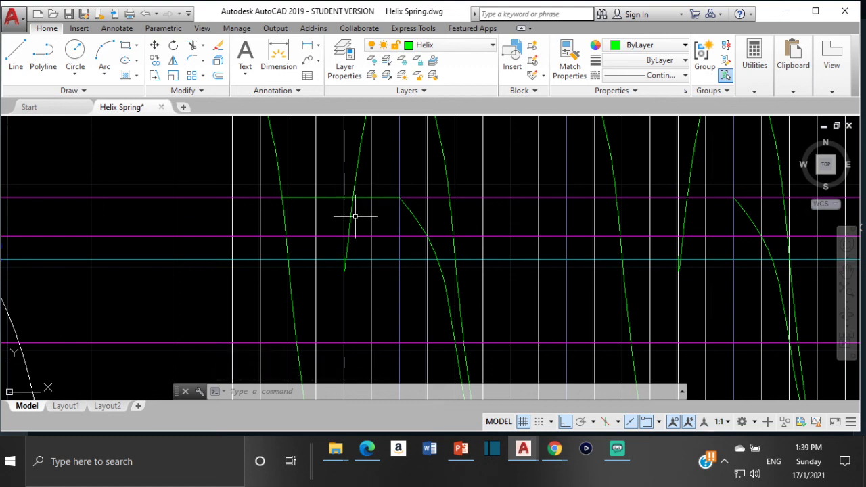
# - Trim the helix tails hanging below the cyan line with TR
pyautogui.write('tr')
pyautogui.press('Return')
pyautogui.press('Return')
pyautogui.scroll(4, 345, 254)
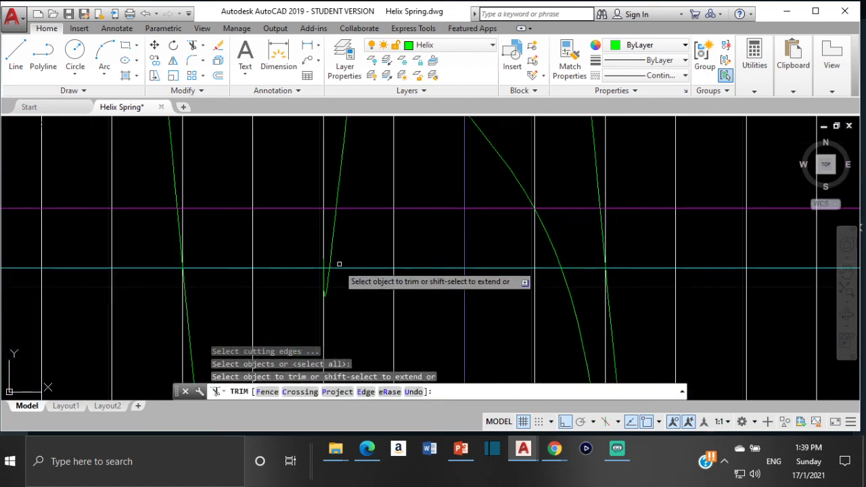
pyautogui.scroll(2, 328, 281)
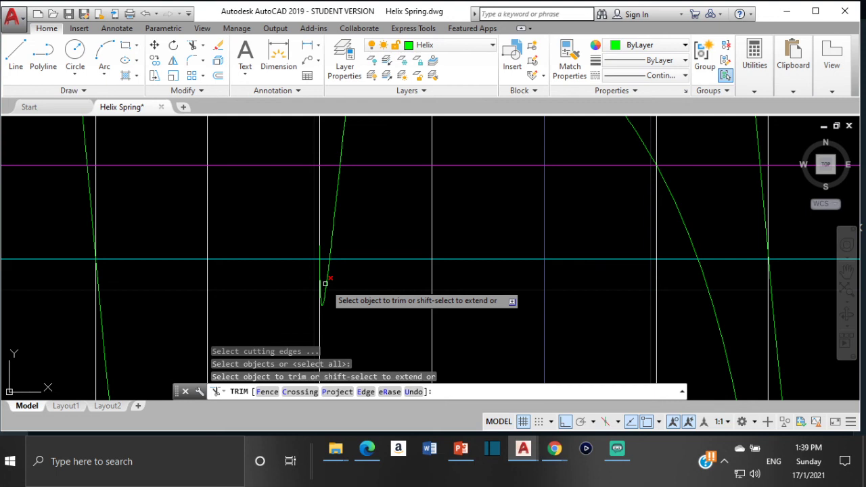
pyautogui.click(325, 286)
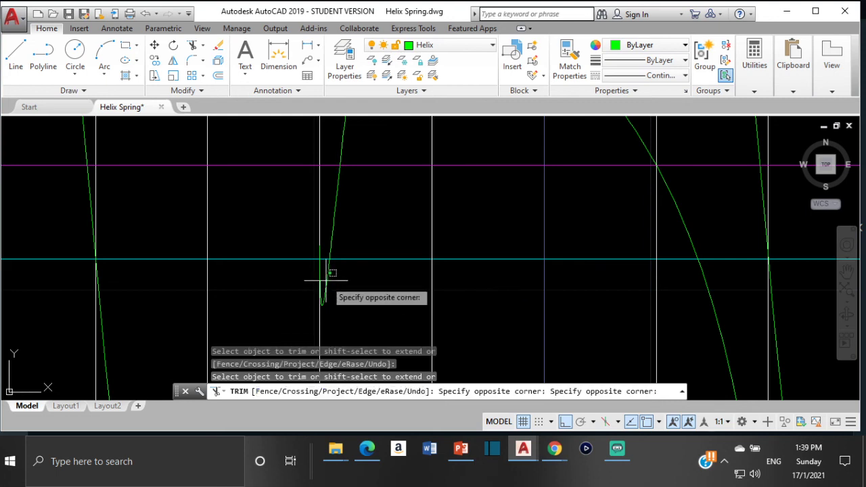
pyautogui.click(329, 277)
pyautogui.click(328, 282)
pyautogui.click(333, 233)
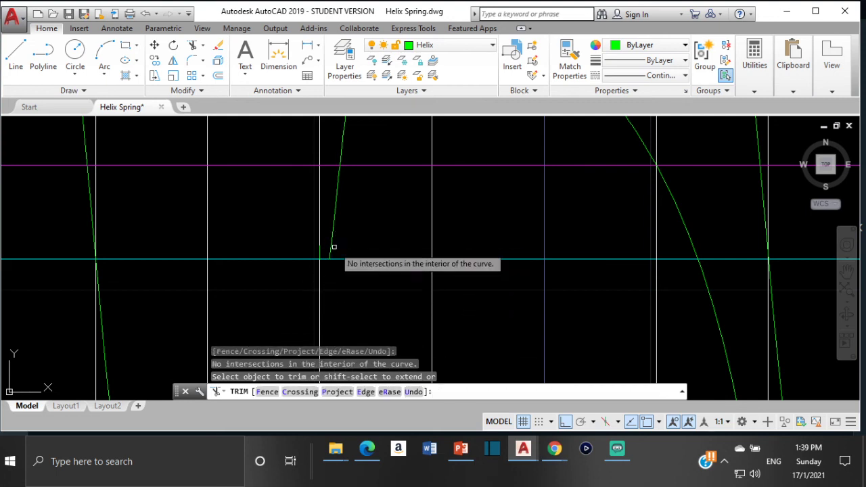
pyautogui.scroll(-2, 332, 226)
pyautogui.scroll(-2, 338, 230)
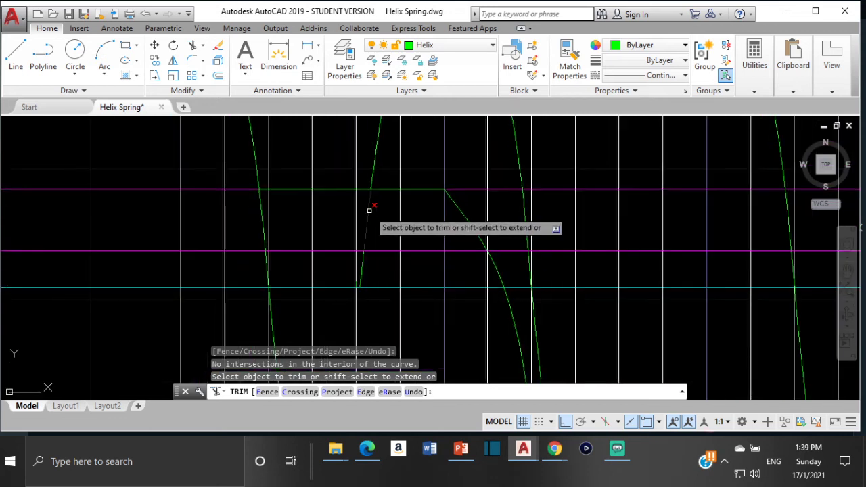
pyautogui.press('Escape')
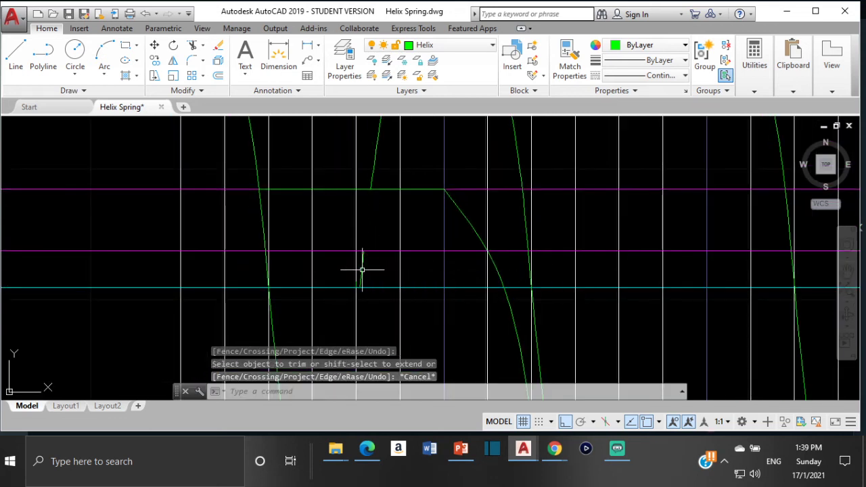
# - Erase the short leftover helix piece
pyautogui.click(361, 269)
pyautogui.press('Delete')
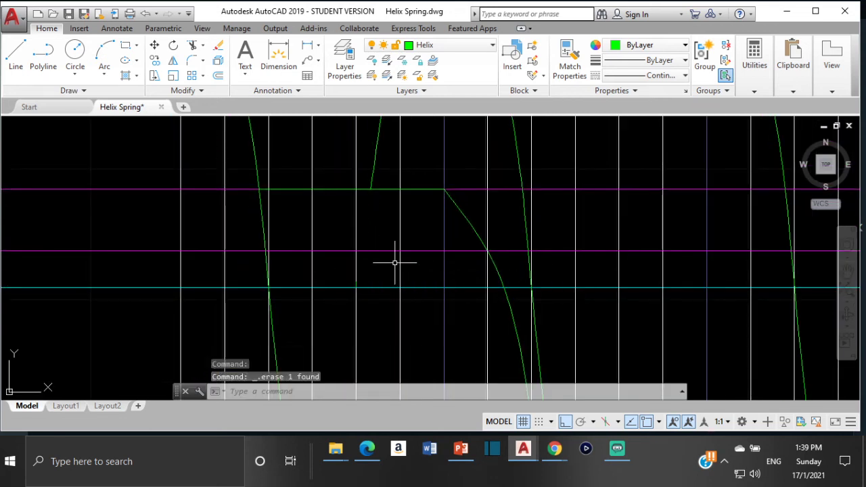
pyautogui.scroll(-3, 394, 264)
pyautogui.scroll(-4, 427, 274)
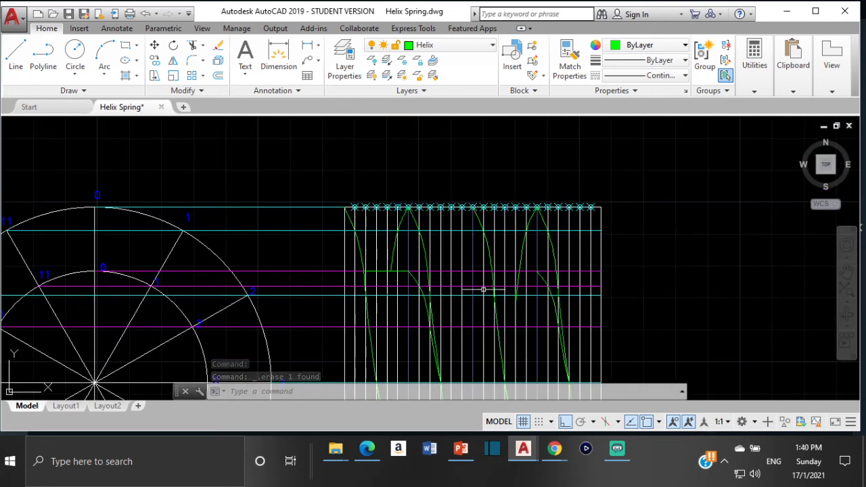
# - Draw a short horizontal bridge line along the magenta line to the green-magenta intersection
pyautogui.click(16, 54)
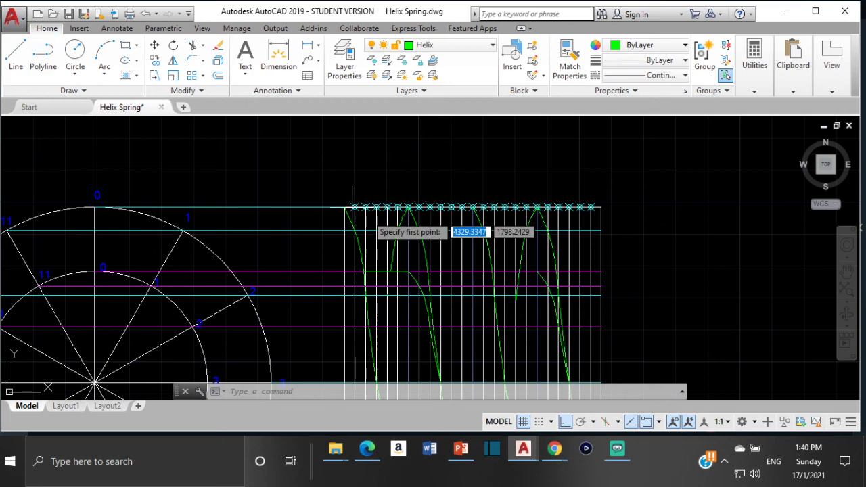
pyautogui.scroll(4, 538, 291)
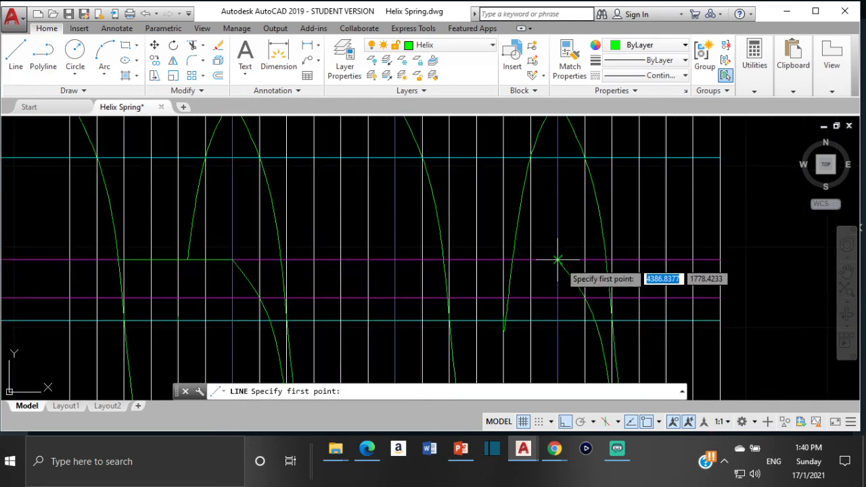
pyautogui.click(557, 259)
pyautogui.scroll(4, 476, 264)
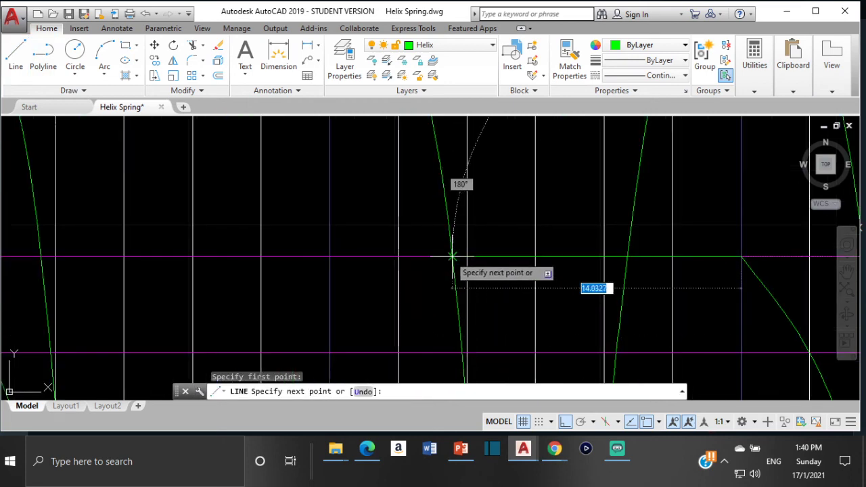
pyautogui.click(453, 256)
pyautogui.press('Escape')
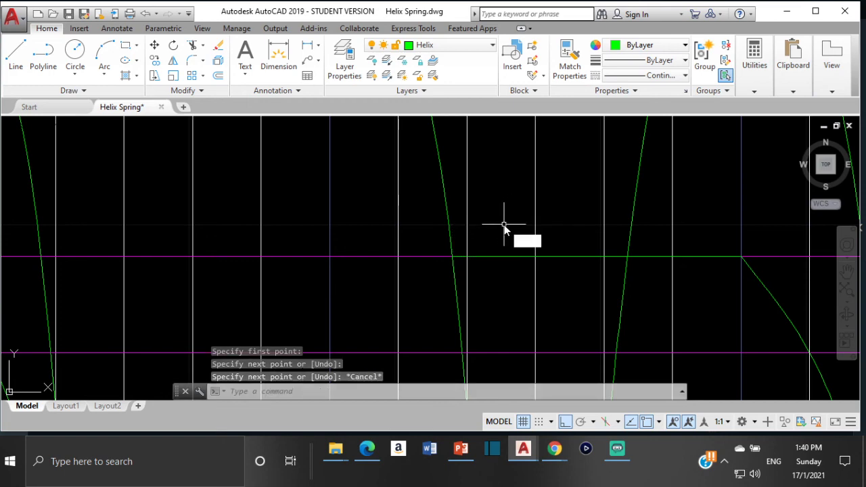
# - Trim the helix piece between the magenta and cyan lines
pyautogui.write('tr')
pyautogui.press('Return')
pyautogui.press('Return')
pyautogui.scroll(3, 558, 245)
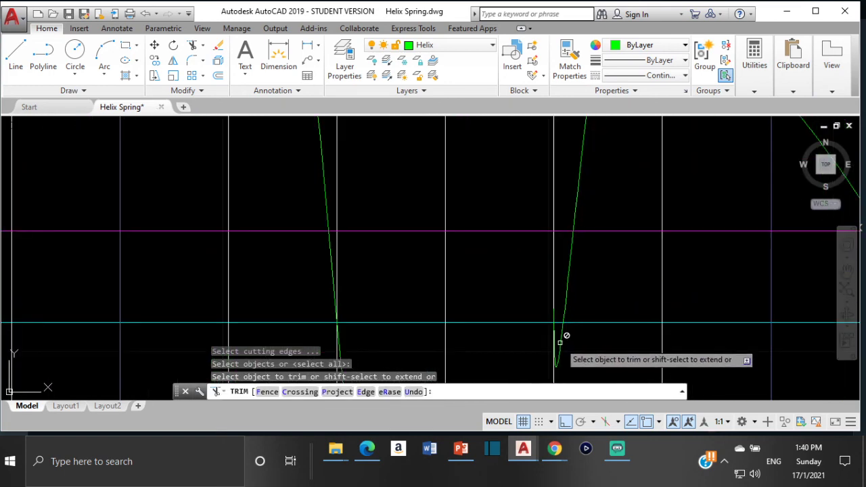
pyautogui.click(568, 275)
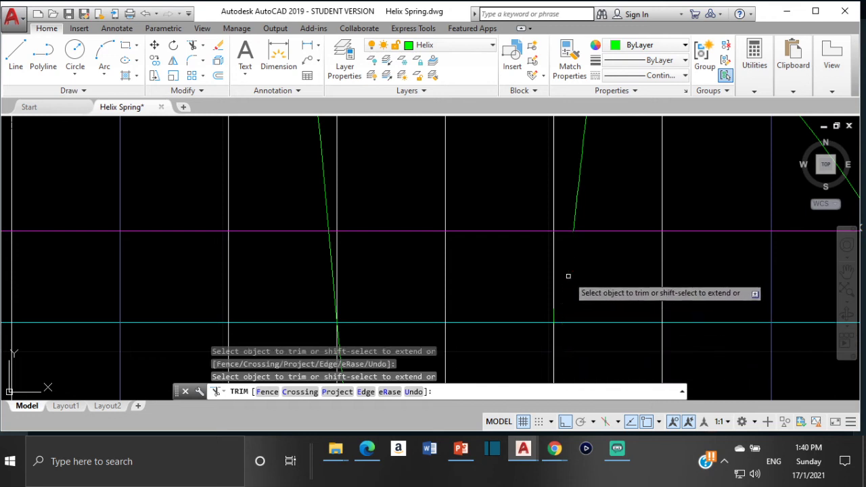
pyautogui.moveTo(569, 273)
pyautogui.mouseDown(button='middle')
pyautogui.moveTo(563, 304)
pyautogui.moveTo(557, 260)
pyautogui.mouseUp(button='middle')
pyautogui.scroll(-6, 582, 301)
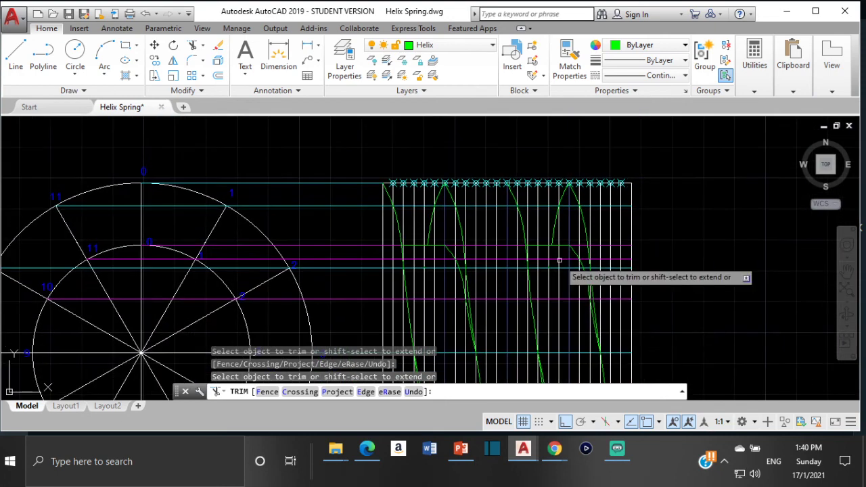
pyautogui.moveTo(605, 331); pyautogui.dragTo(587, 283, button='middle')
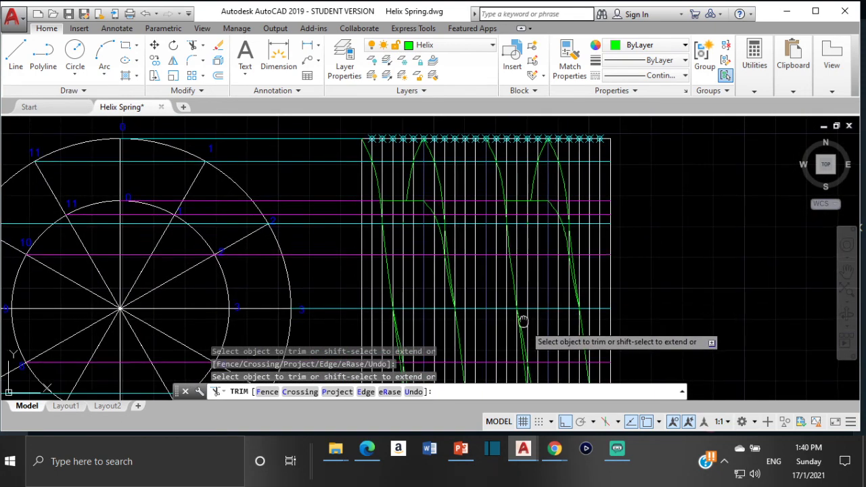
pyautogui.moveTo(524, 323); pyautogui.dragTo(501, 291, button='middle')
pyautogui.press('Escape')
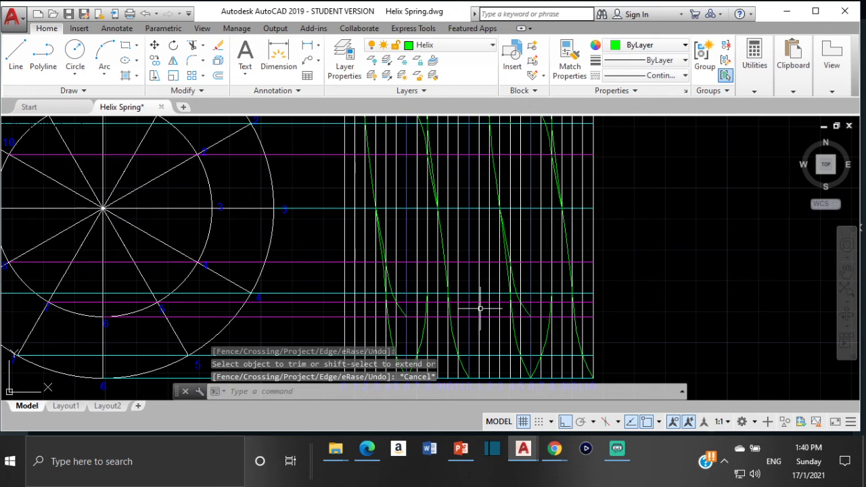
pyautogui.press('l')
pyautogui.press('Return')
pyautogui.scroll(5, 341, 255)
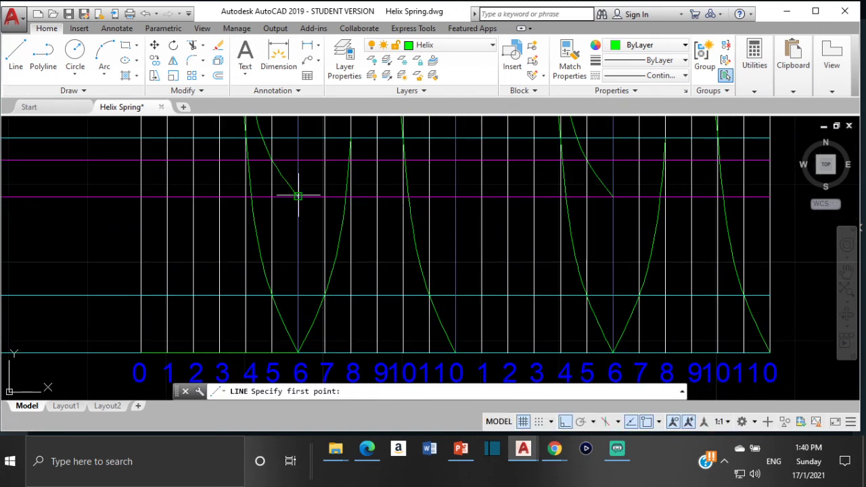
# - Draw two horizontal bridge lines on the magenta line, each ending at a helix curve
pyautogui.click(298, 195)
pyautogui.click(407, 196)
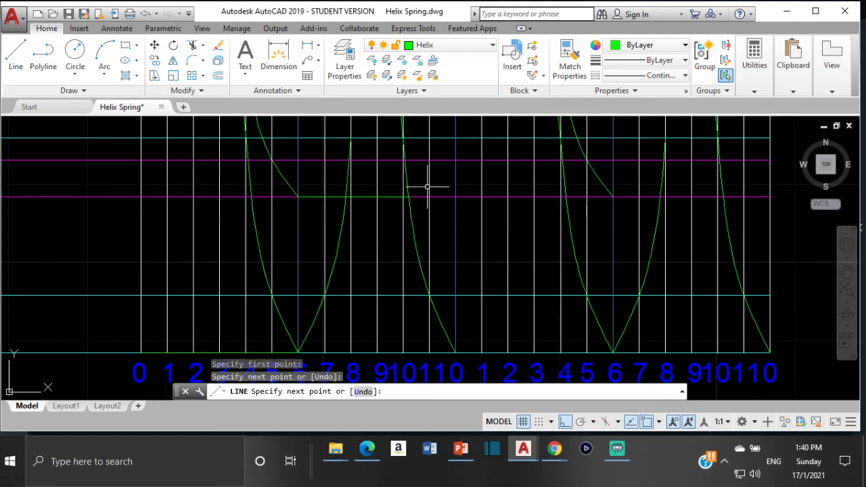
pyautogui.press('Return')
pyautogui.press('Return')
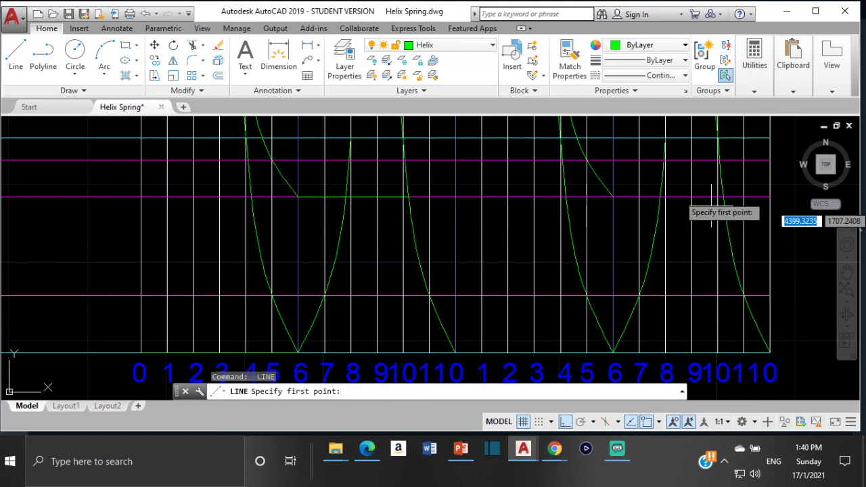
pyautogui.click(612, 196)
pyautogui.click(721, 196)
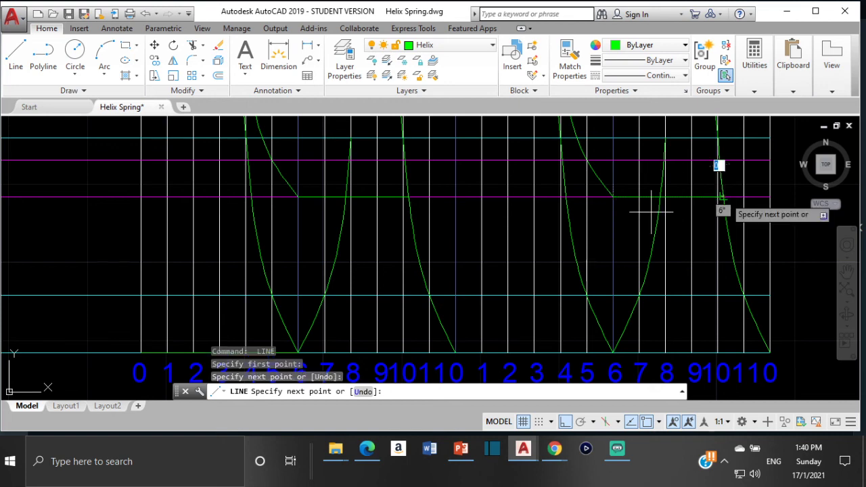
pyautogui.press('Return')
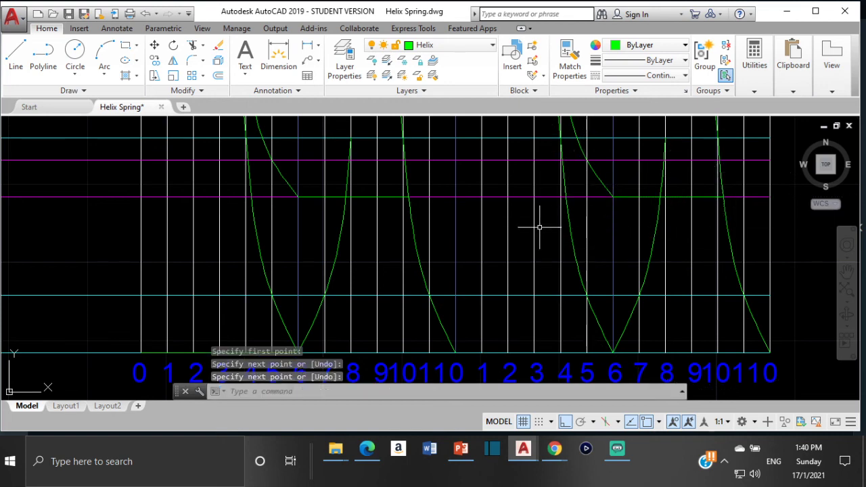
# - Trim the two helix overshoots above the magenta line
pyautogui.write('tr')
pyautogui.press('Return')
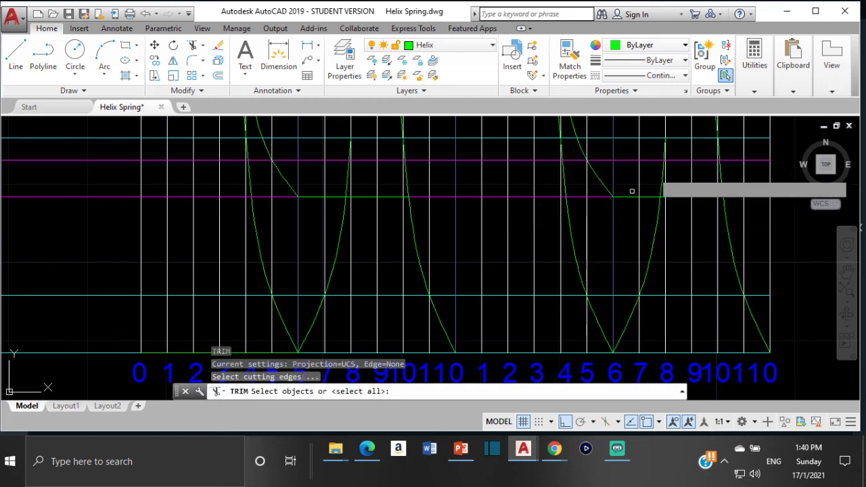
pyautogui.press('Return')
pyautogui.scroll(4, 662, 145)
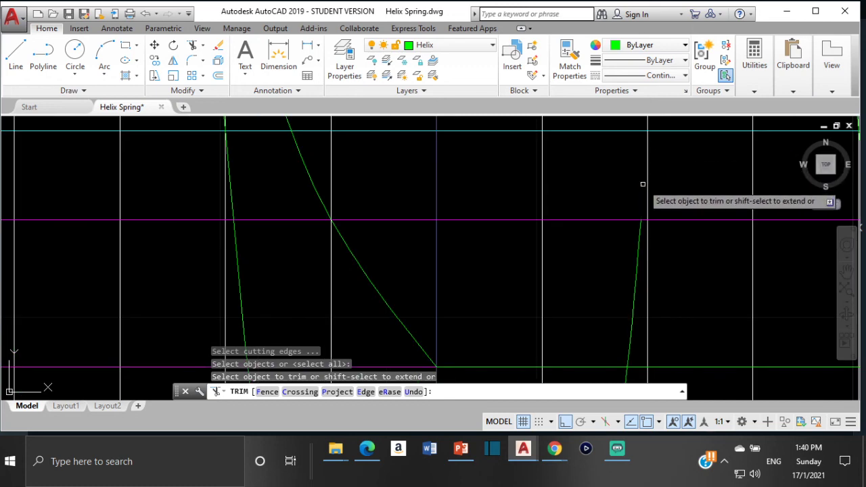
pyautogui.click(644, 183)
pyautogui.scroll(-5, 637, 243)
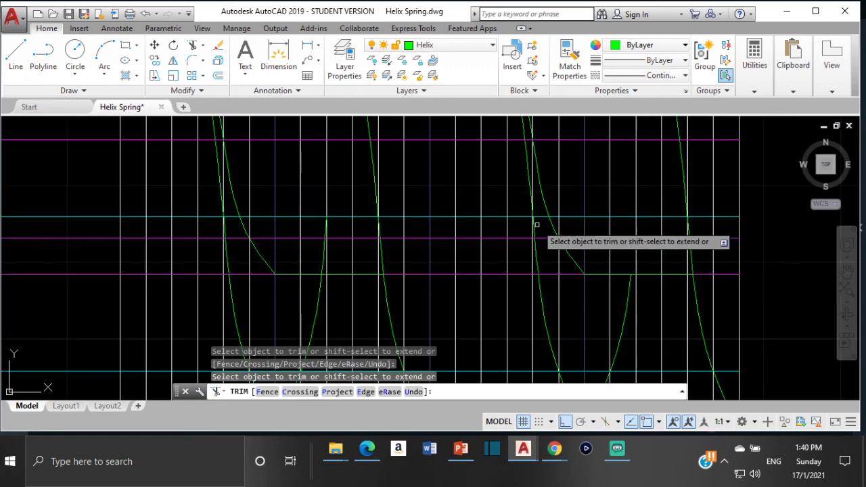
pyautogui.scroll(4, 423, 233)
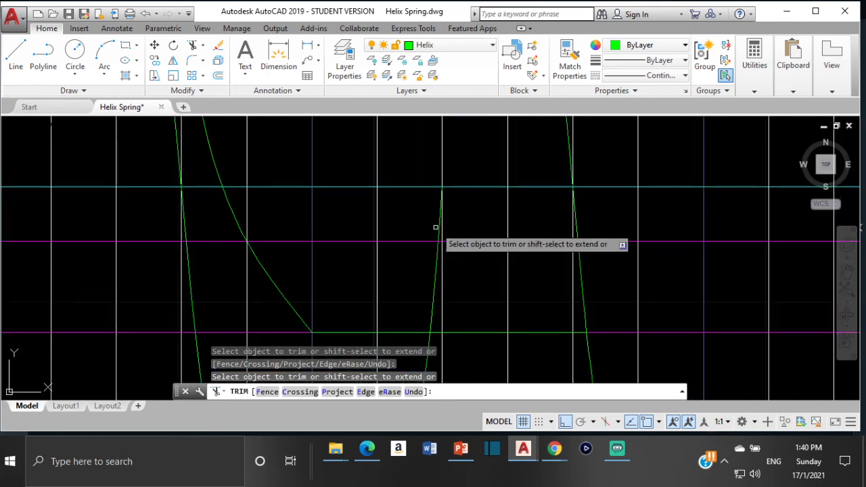
pyautogui.click(437, 229)
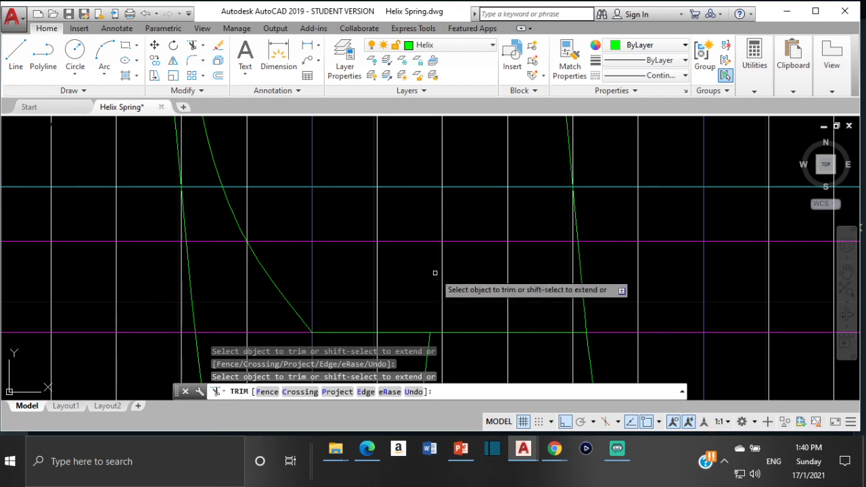
pyautogui.press('Escape')
pyautogui.scroll(-2, 420, 262)
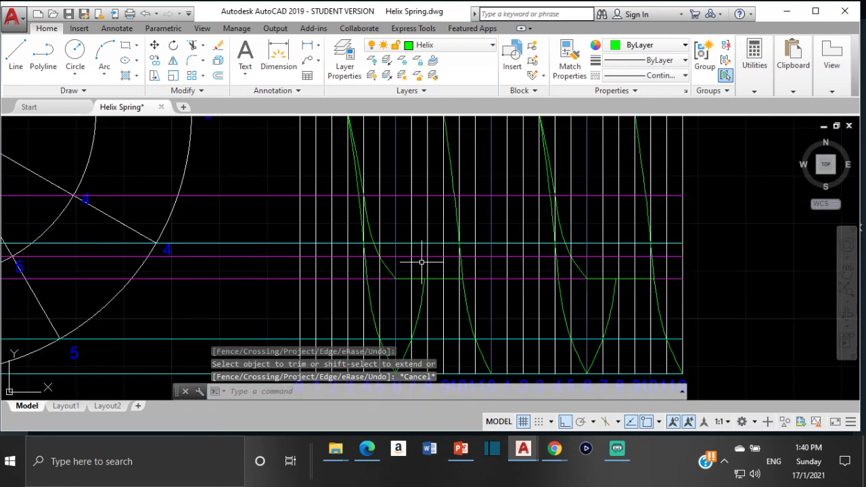
pyautogui.scroll(-3, 464, 220)
# - Draw a horizontal line from the helix base to the next point
pyautogui.moveTo(494, 202); pyautogui.dragTo(530, 274, button='middle')
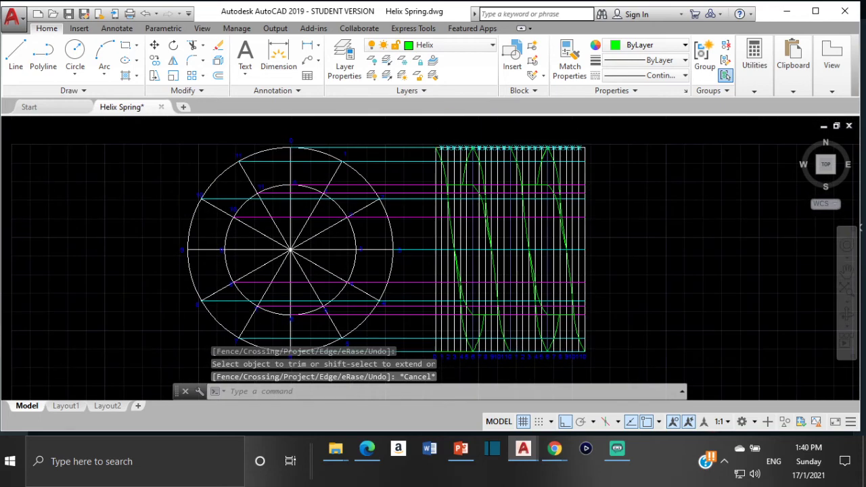
pyautogui.click(18, 54)
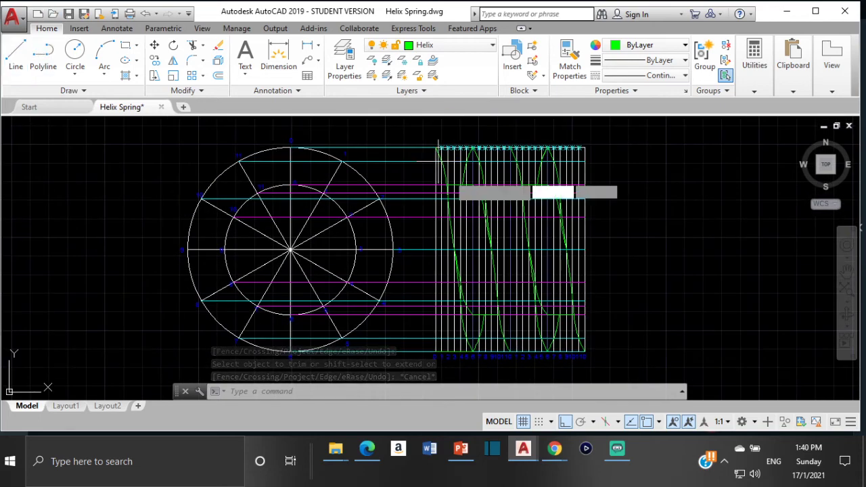
pyautogui.scroll(5, 473, 332)
pyautogui.scroll(-3, 464, 329)
pyautogui.moveTo(464, 329); pyautogui.dragTo(356, 135, button='middle')
pyautogui.scroll(4, 439, 186)
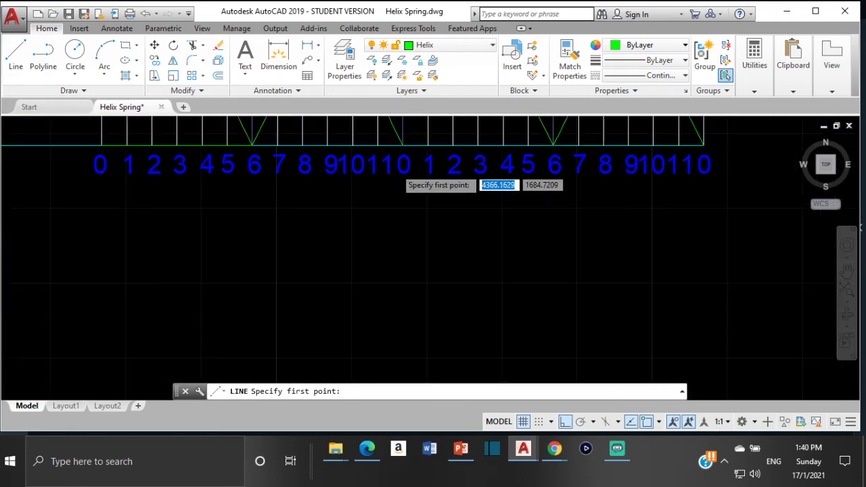
pyautogui.click(425, 200)
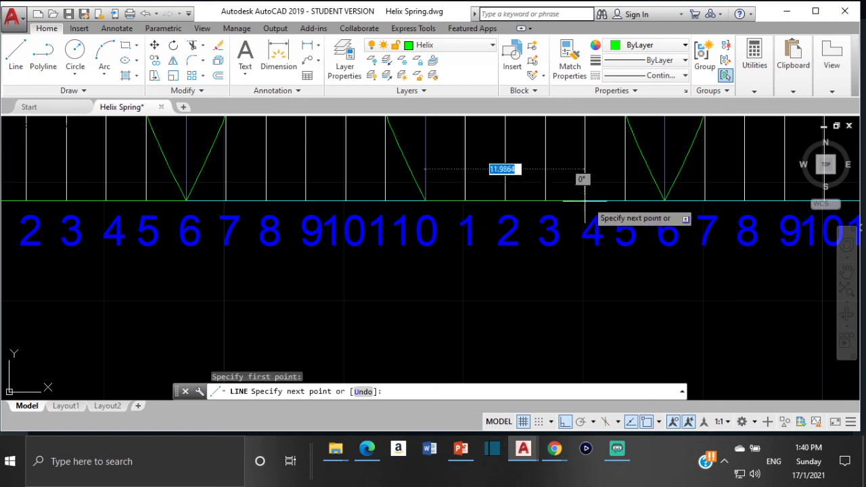
pyautogui.click(662, 199)
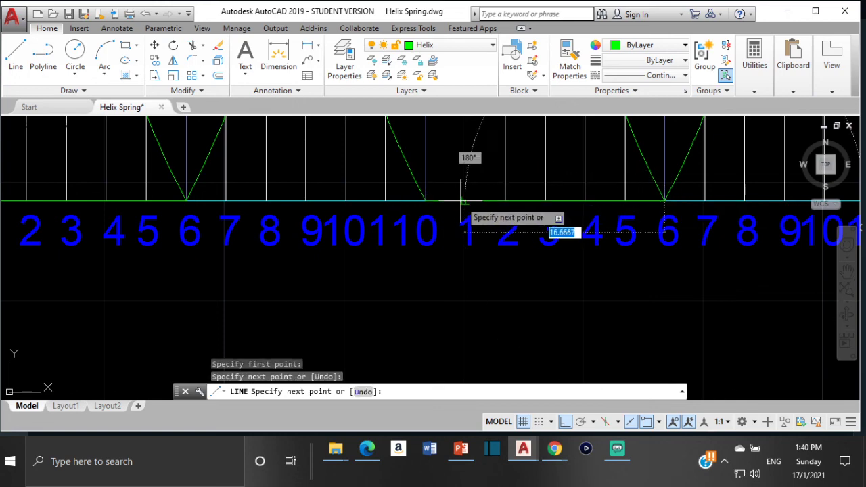
pyautogui.scroll(-4, 449, 199)
pyautogui.press('Return')
# - Join the helix top point to the next helix point with a horizontal line
pyautogui.moveTo(449, 198); pyautogui.dragTo(485, 318, button='middle')
pyautogui.scroll(2, 469, 182)
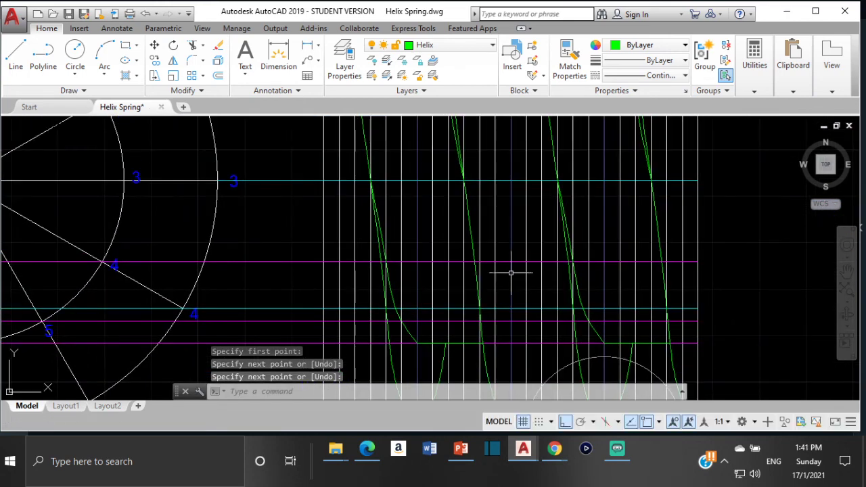
pyautogui.press('Return')
pyautogui.scroll(-1, 489, 236)
pyautogui.moveTo(489, 257); pyautogui.dragTo(488, 298, button='middle')
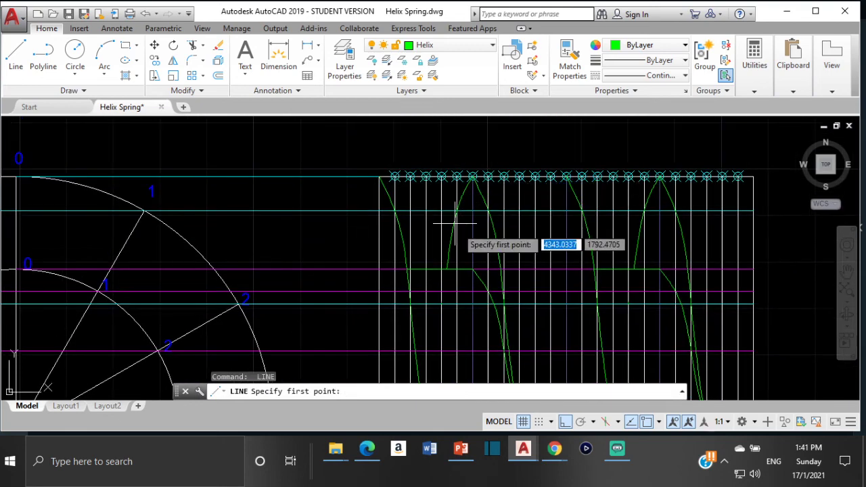
pyautogui.scroll(5, 474, 169)
pyautogui.scroll(-3, 469, 232)
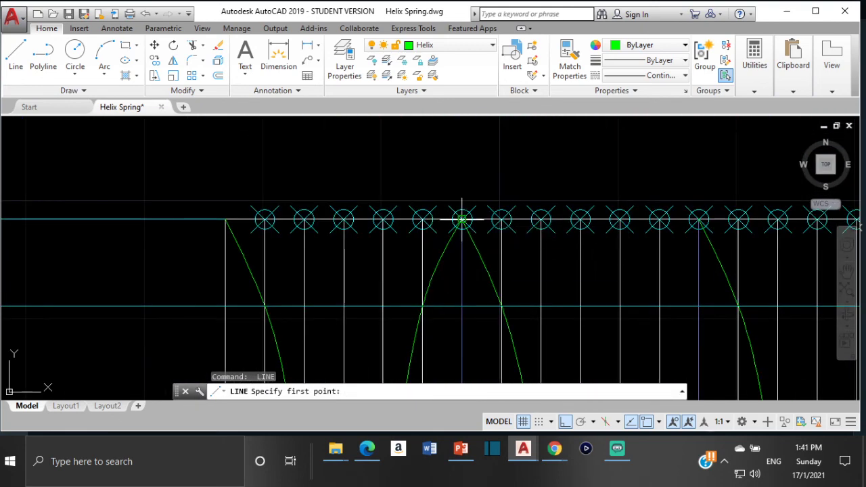
pyautogui.click(462, 218)
pyautogui.scroll(2, 688, 218)
pyautogui.click(701, 218)
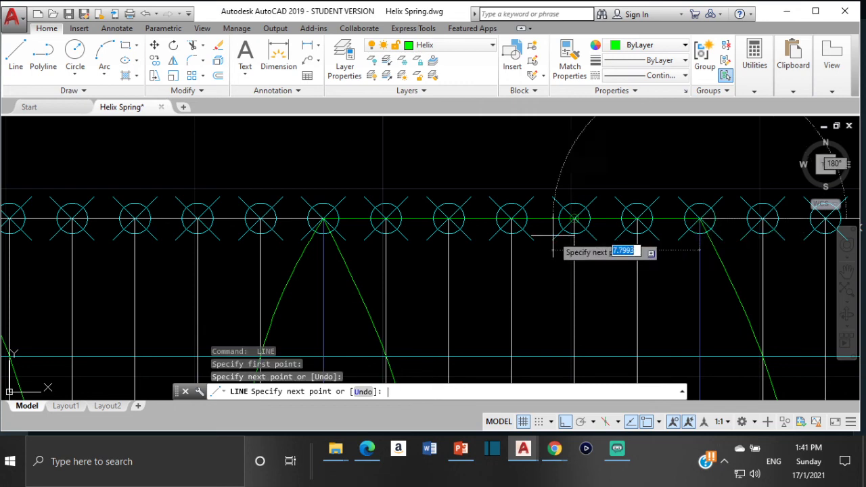
pyautogui.press('Return')
# - Draw lines from the helix top through the division point to the elevation's bottom-right corner
pyautogui.scroll(-3, 614, 228)
pyautogui.press('Return')
pyautogui.scroll(3, 526, 230)
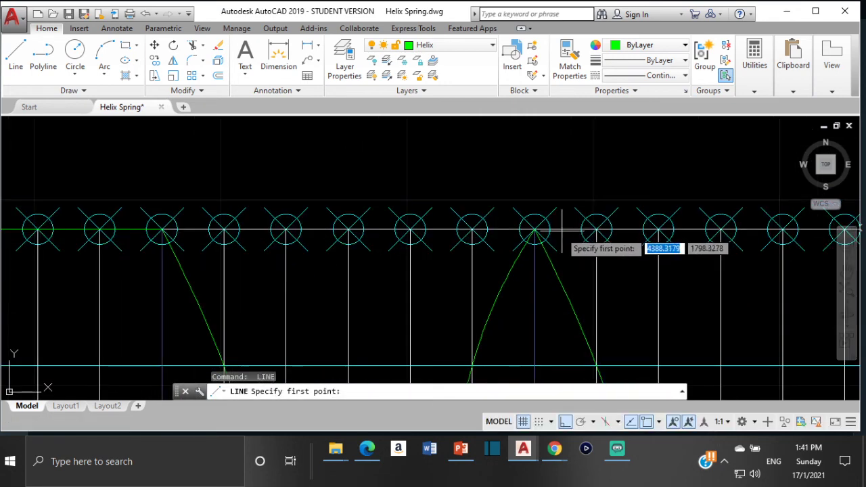
pyautogui.click(534, 230)
pyautogui.scroll(-3, 534, 230)
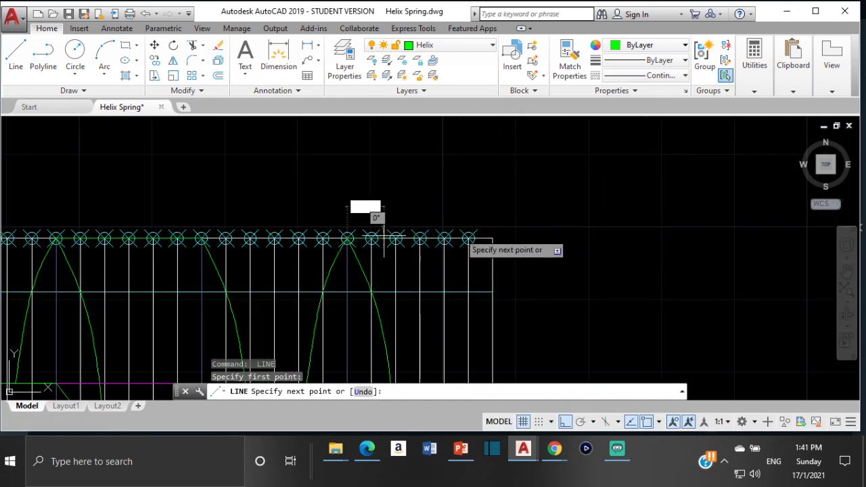
pyautogui.click(492, 238)
pyautogui.scroll(-3, 492, 238)
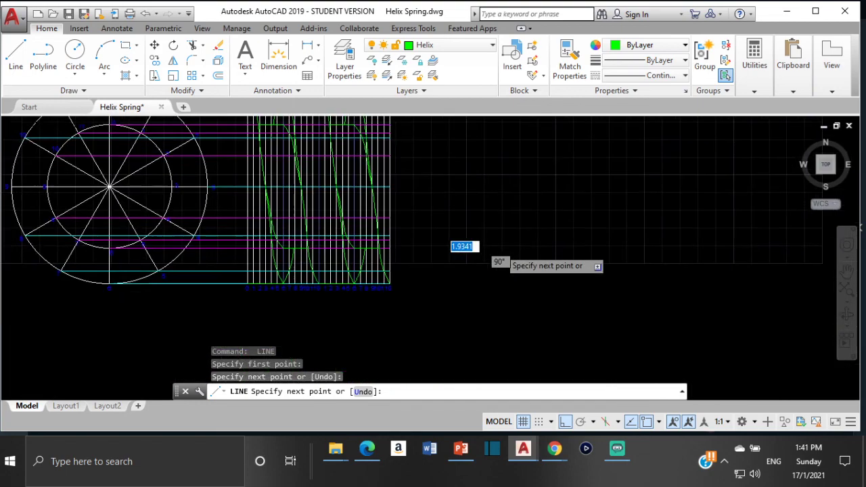
pyautogui.scroll(4, 392, 257)
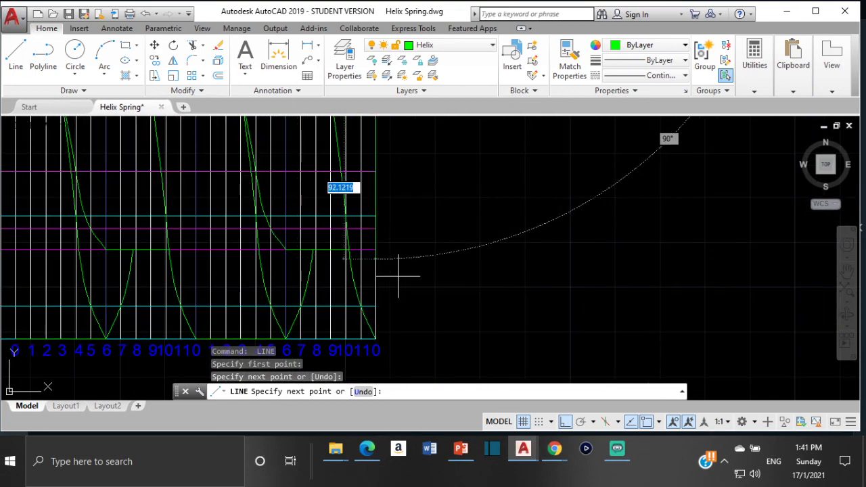
pyautogui.click(376, 337)
pyautogui.moveTo(271, 257); pyautogui.dragTo(439, 237, button='middle')
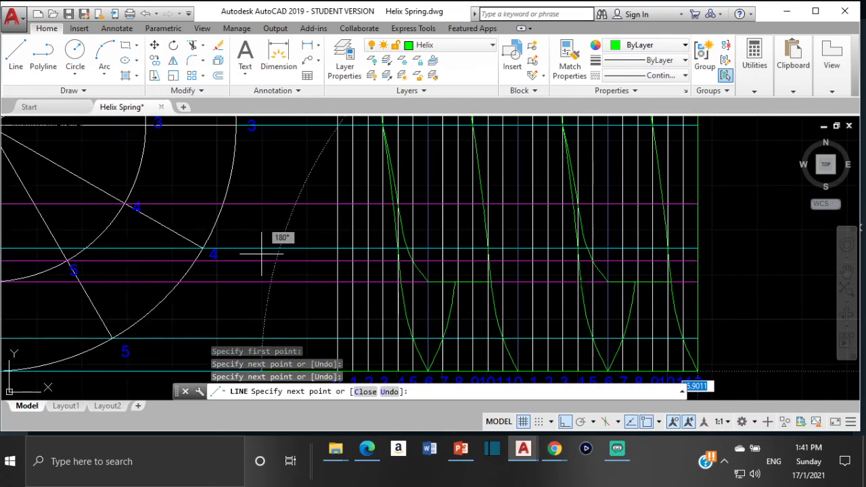
pyautogui.press('Return')
pyautogui.press('Return')
# - Start a line at the helix's top-left corner, then cancel it
pyautogui.moveTo(389, 180); pyautogui.dragTo(453, 405, button='middle')
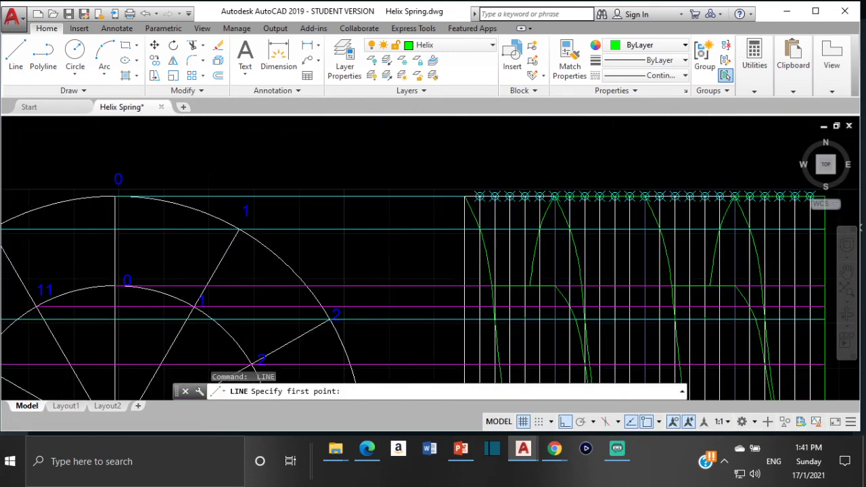
pyautogui.click(461, 197)
pyautogui.scroll(-3, 456, 230)
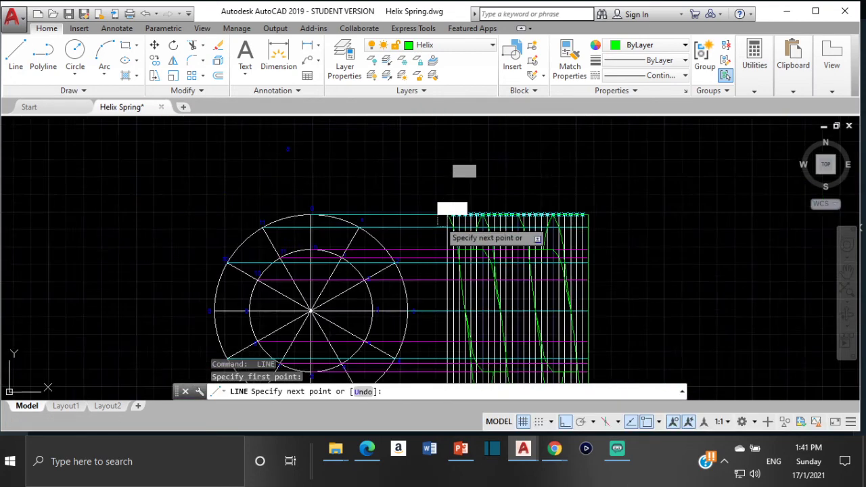
pyautogui.scroll(3, 404, 263)
pyautogui.scroll(2, 408, 261)
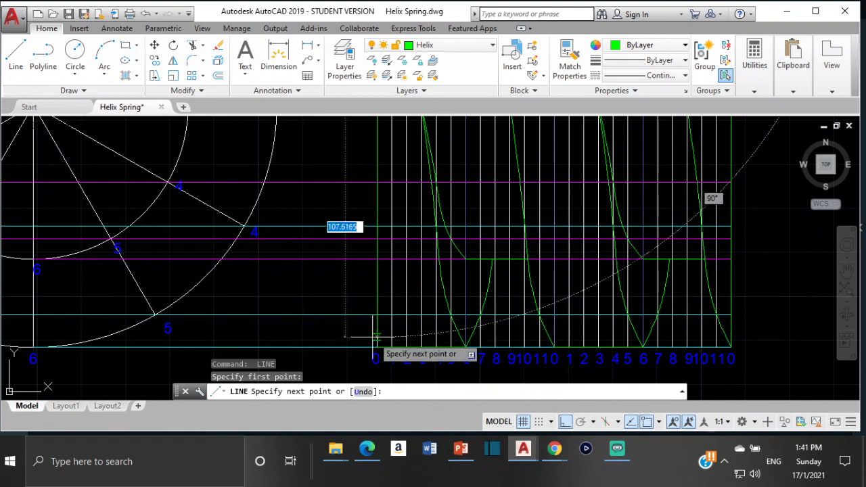
pyautogui.press('Escape')
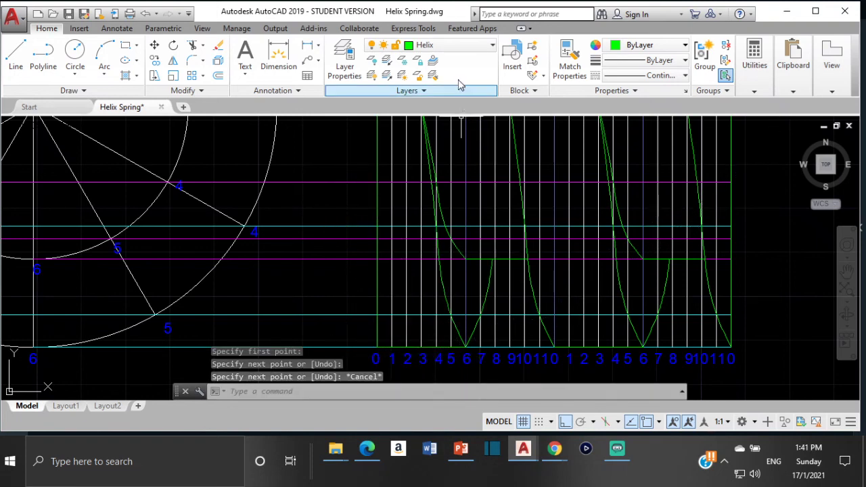
# - Freeze layers 0, Large Lines, Numbers, S Helix and Small lines, keeping Helix current
pyautogui.click(471, 46)
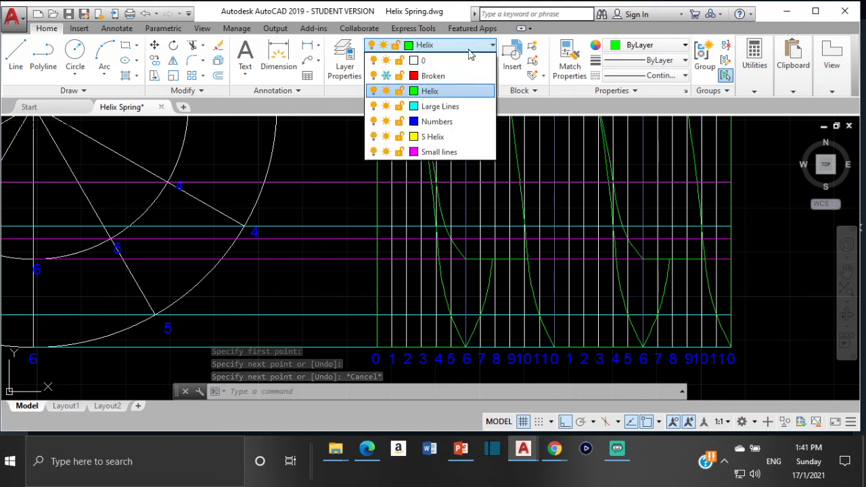
pyautogui.click(386, 61)
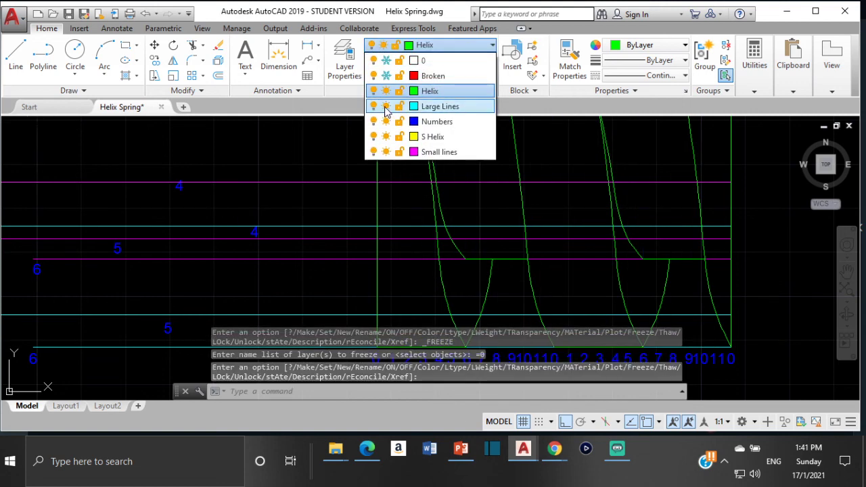
pyautogui.click(384, 107)
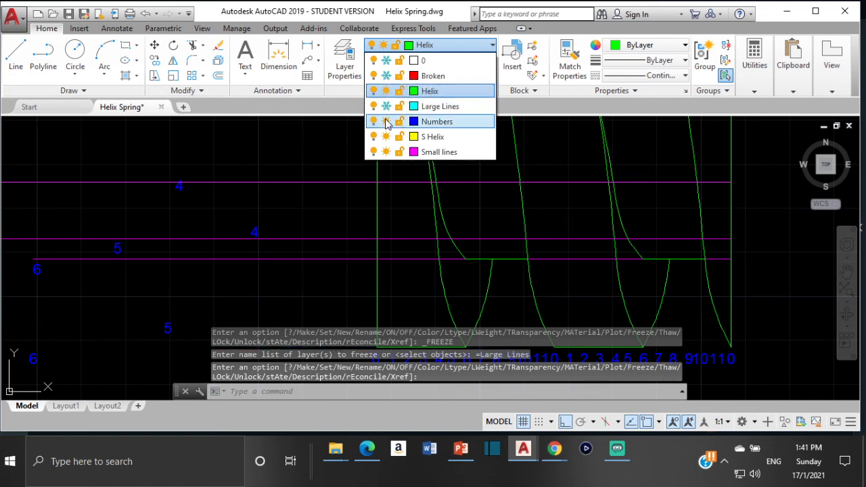
pyautogui.click(386, 122)
pyautogui.click(388, 137)
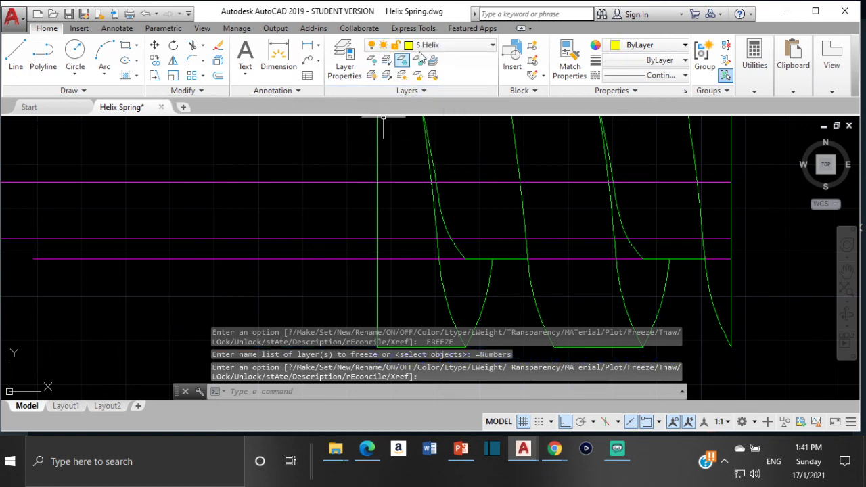
pyautogui.click(453, 52)
pyautogui.click(441, 92)
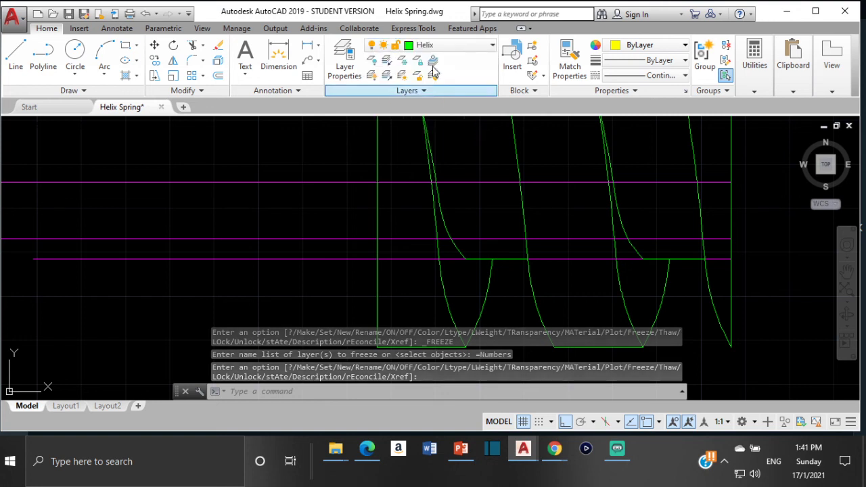
pyautogui.click(480, 46)
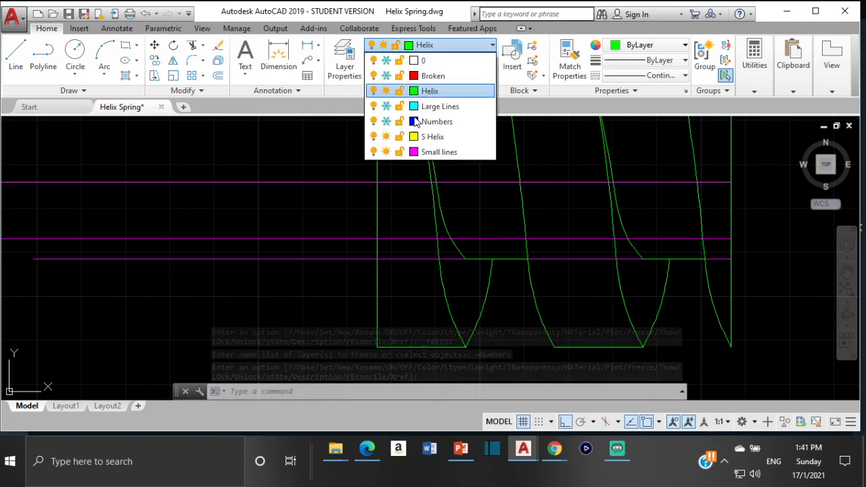
pyautogui.click(386, 137)
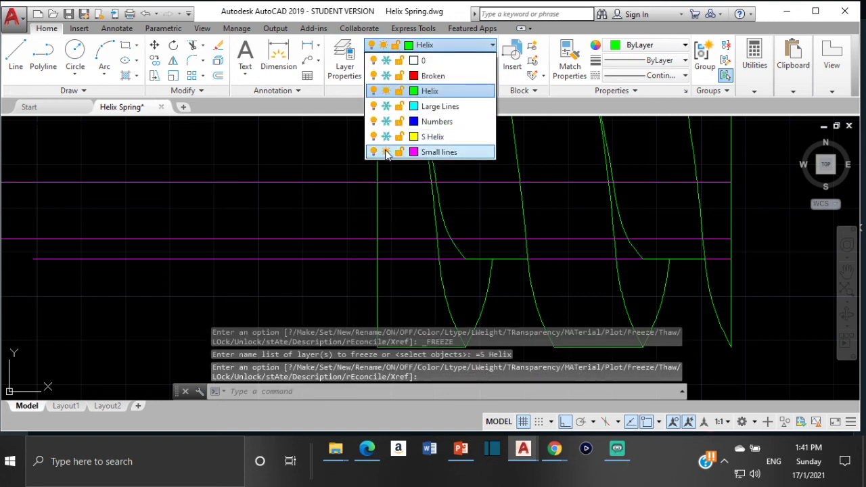
pyautogui.click(386, 152)
pyautogui.click(311, 177)
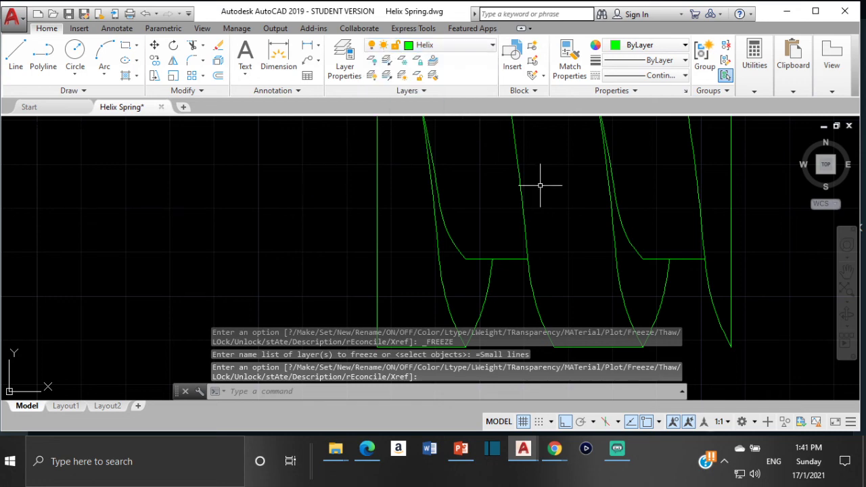
pyautogui.scroll(-5, 537, 181)
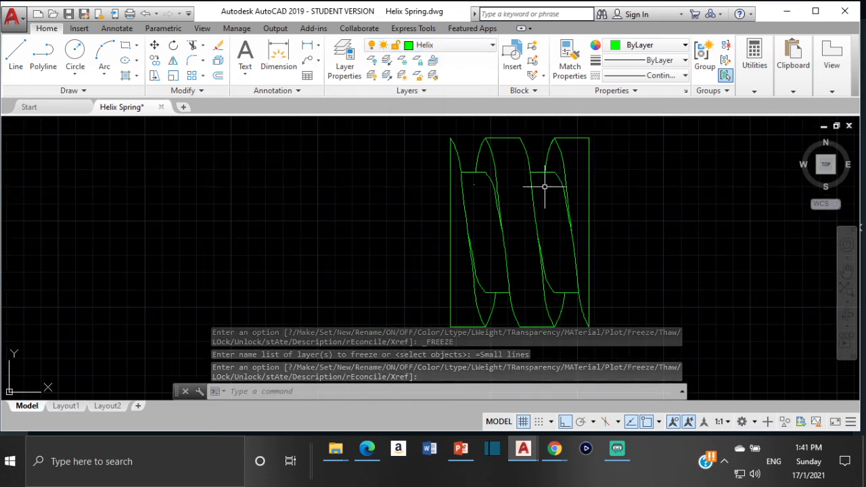
# - Erase the stray green helix curves and zoom to view the whole two-coil spring
pyautogui.scroll(3, 546, 188)
pyautogui.press('Return')
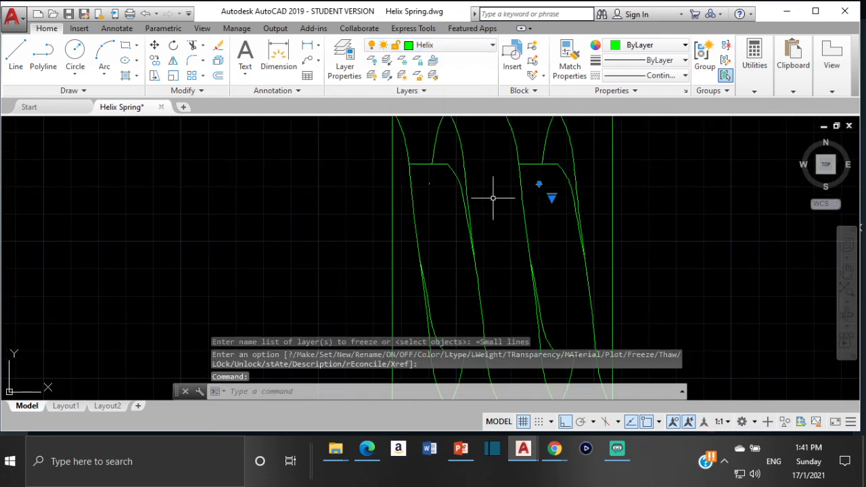
pyautogui.click(429, 184)
pyautogui.press('Delete')
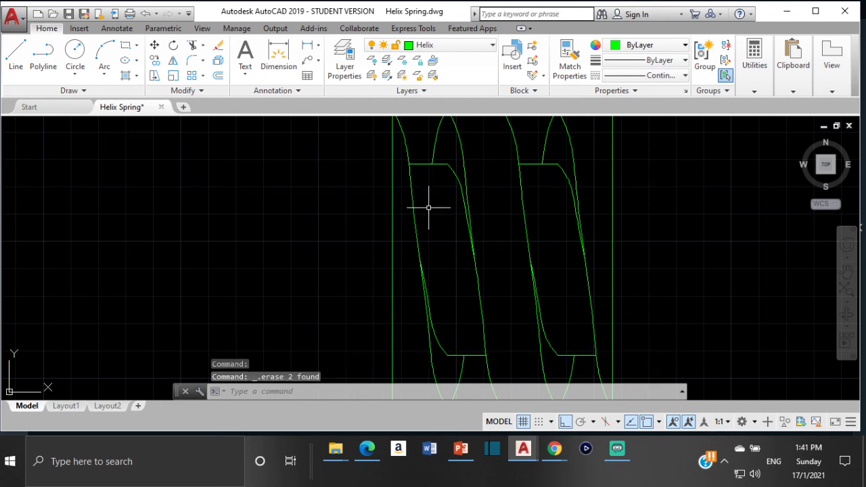
pyautogui.scroll(-3, 430, 203)
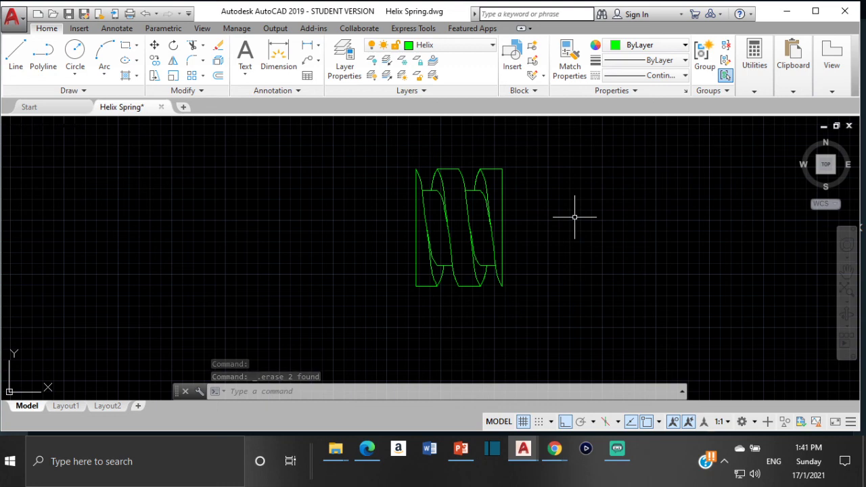
pyautogui.scroll(4, 489, 205)
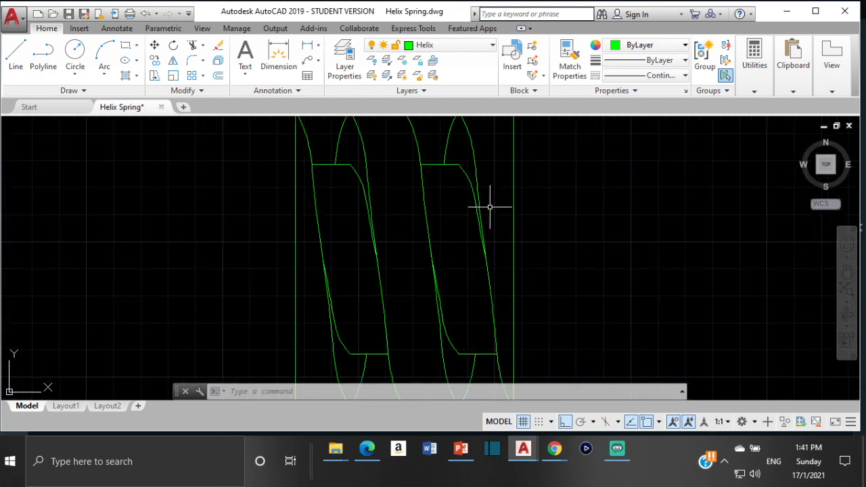
pyautogui.scroll(-2, 489, 206)
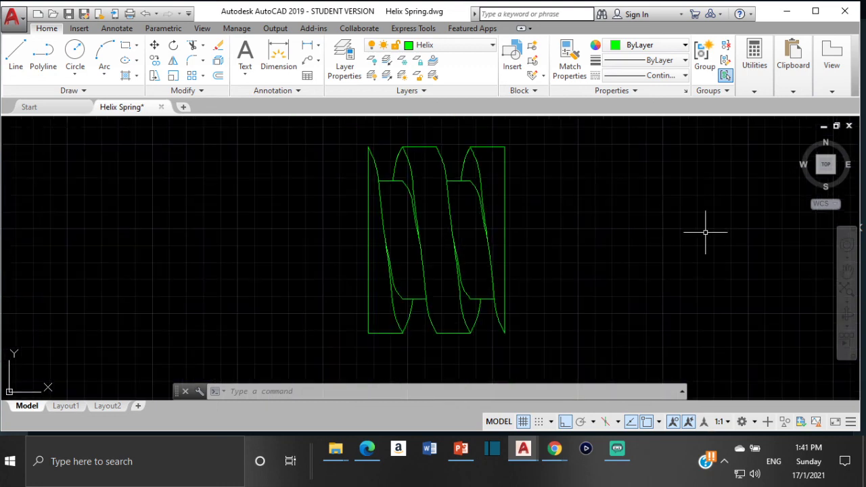